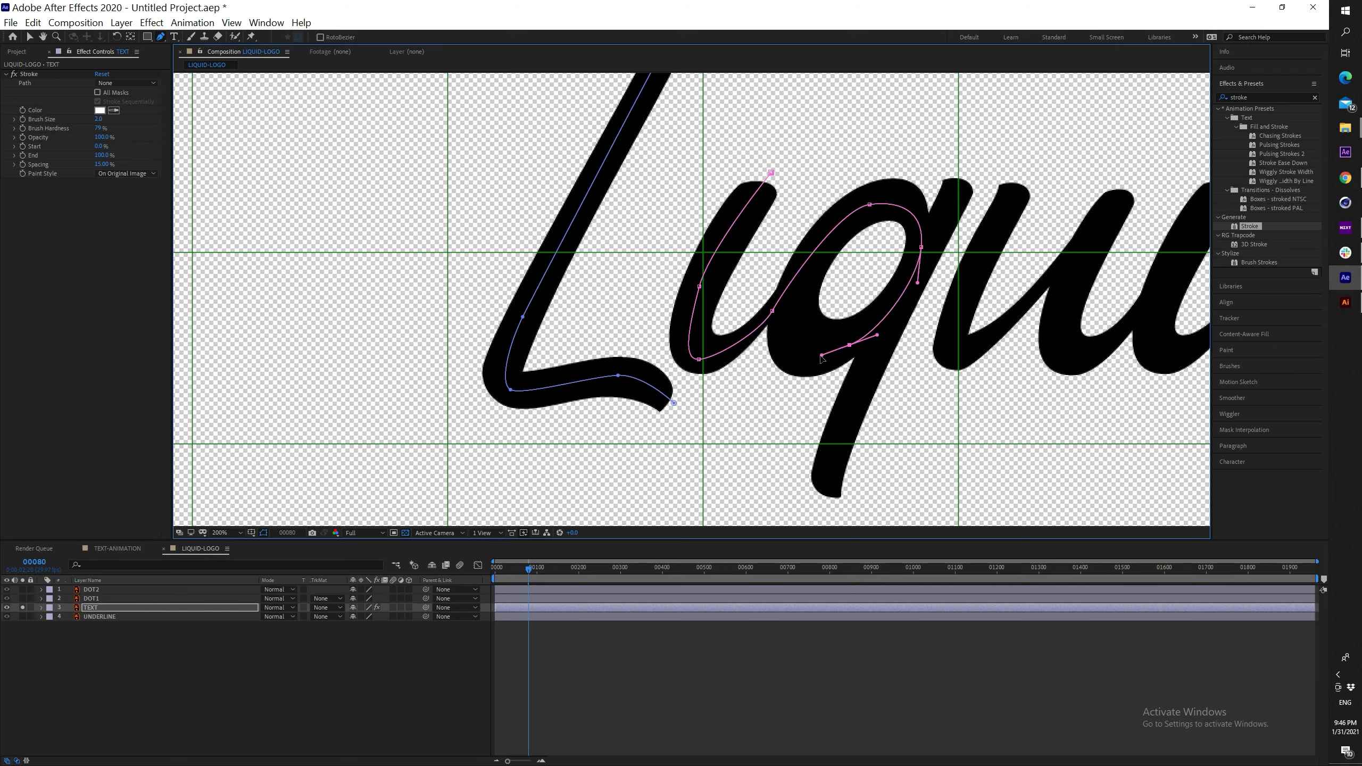
Draw a mask path up the q tail and along the next letter with curved points
scroll(815, 516, "right", 3)
left_click(664, 502)
left_click(817, 159)
left_click_drag(818, 278, 806, 310)
left_click_drag(800, 351, 813, 352)
mouse_move(878, 297)
left_mouse_down()
mouse_move(892, 279)
mouse_move(913, 384)
left_mouse_up()
Trace the second u with a curved mask path
left_click(969, 198, "ctrl")
left_click(992, 143)
left_click_drag(980, 316, 996, 298)
left_click_drag(1079, 179, 909, 197)
left_click(900, 216, "ctrl")
key("ctrl+z")
Draw curved mask paths down the stem and around the d's bowl and stem
left_click(912, 178)
left_click_drag(844, 299, 832, 332)
left_click_drag(843, 370, 859, 370)
left_click_drag(918, 318, 938, 300)
left_click(1062, 238)
left_click_drag(1003, 213, 957, 248)
left_click_drag(942, 355, 969, 399)
left_click_drag(1055, 285, 1058, 281)
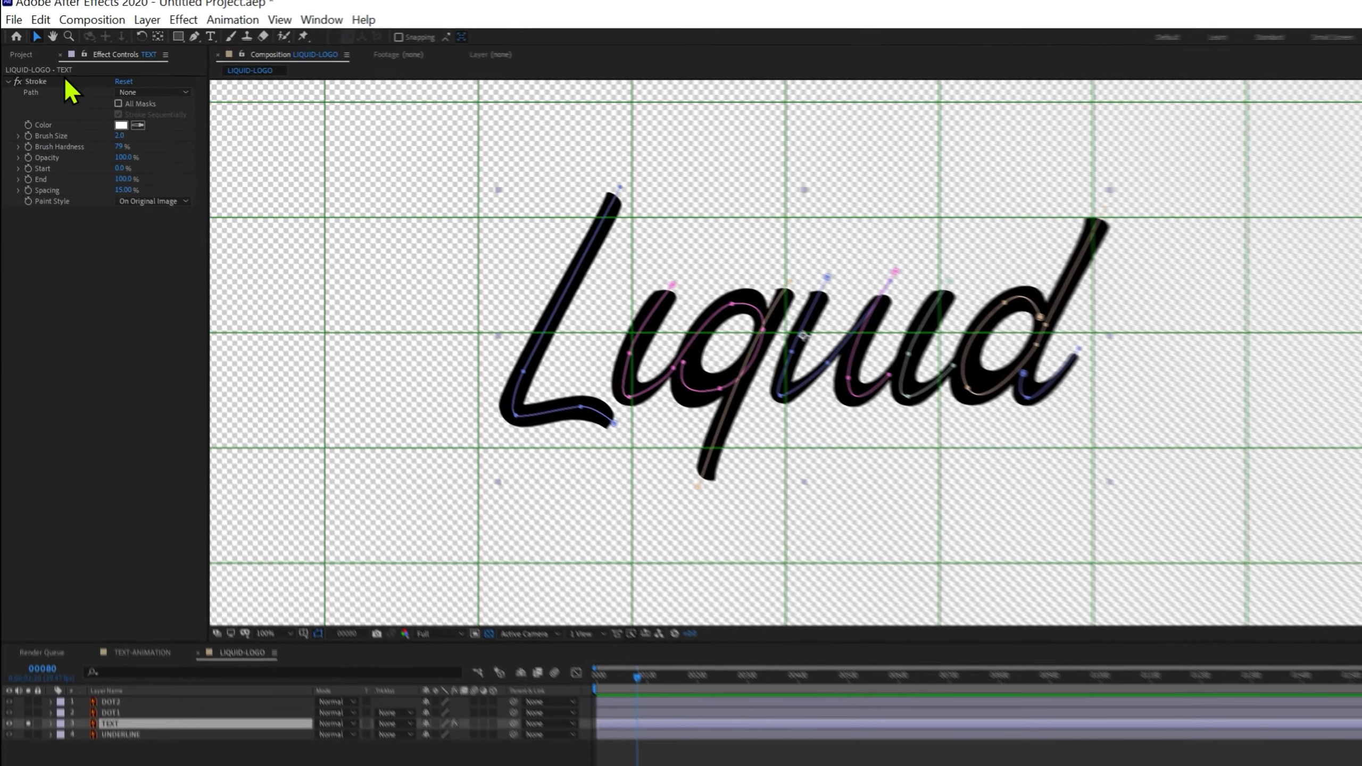
left_click(123, 83)
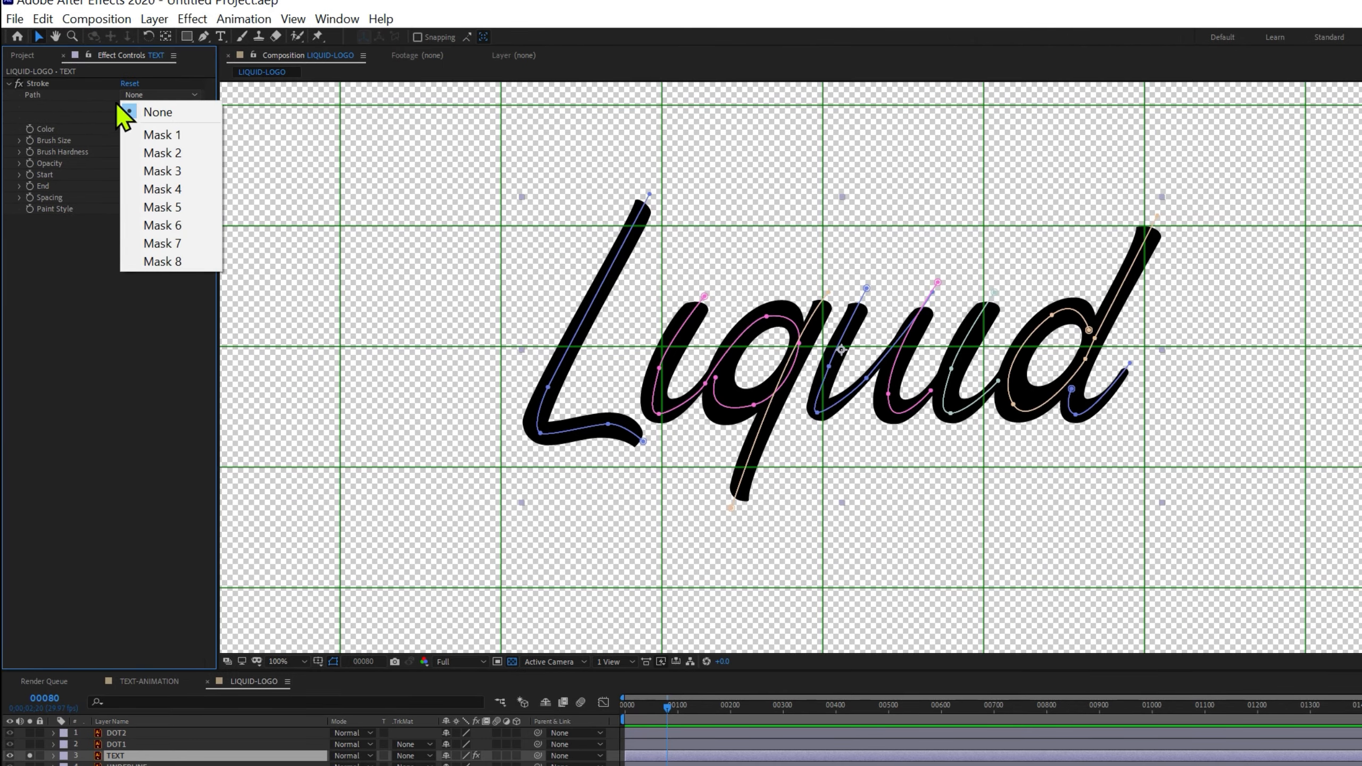
Set Stroke to All Masks and Stroke Sequentially, with a wide, 100% hardness brush
left_click(127, 111)
left_click(145, 107)
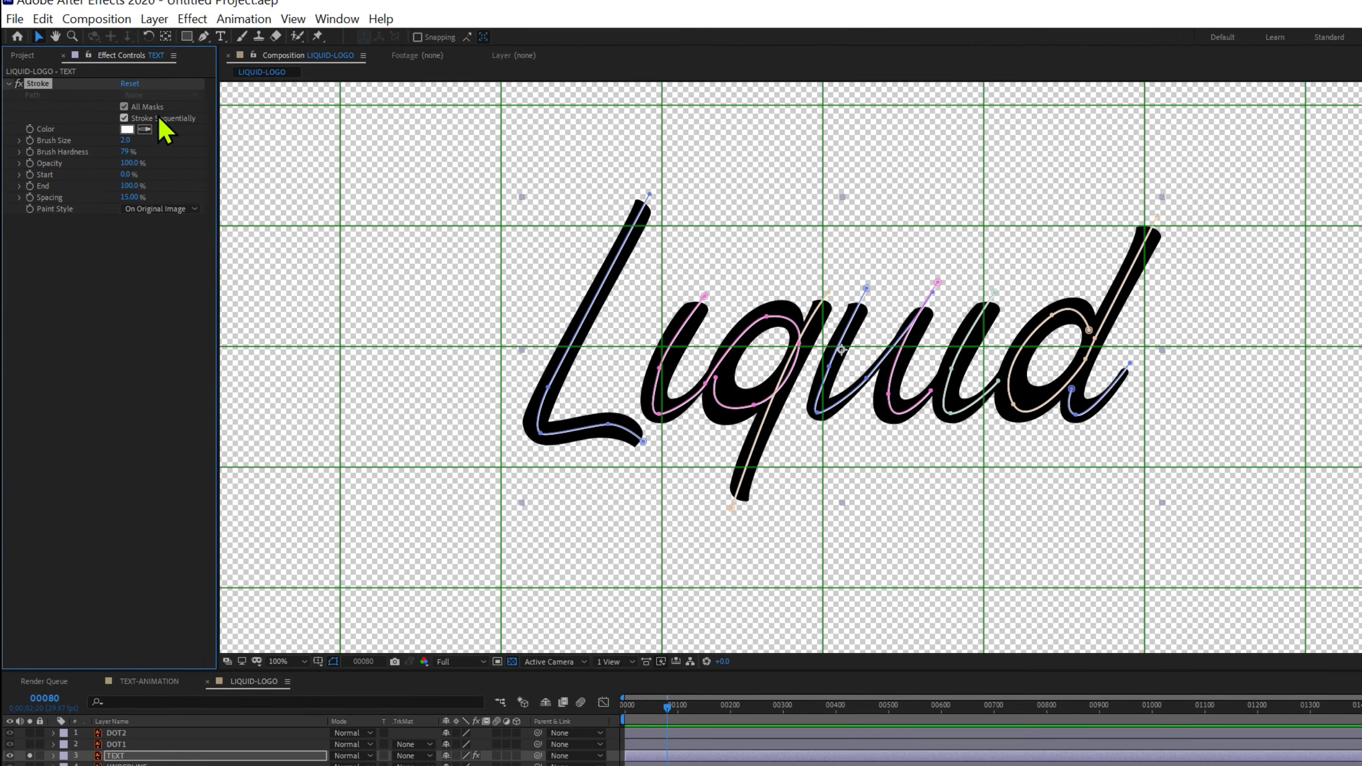
left_click_drag(124, 140, 266, 131)
left_click_drag(126, 152, 300, 152)
left_click_drag(130, 141, 210, 141)
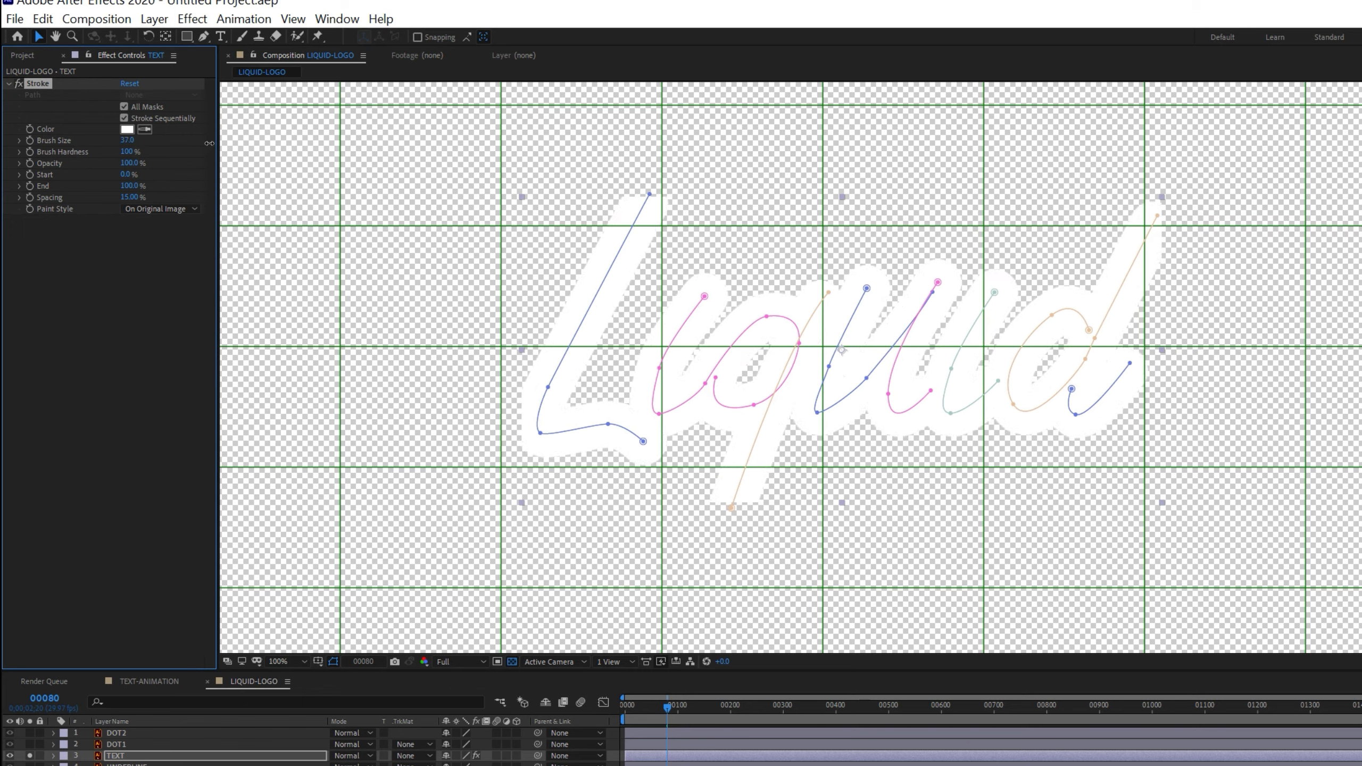
Set Paint Style to Reveal Original Image and pull End back to 22%
left_click(161, 209)
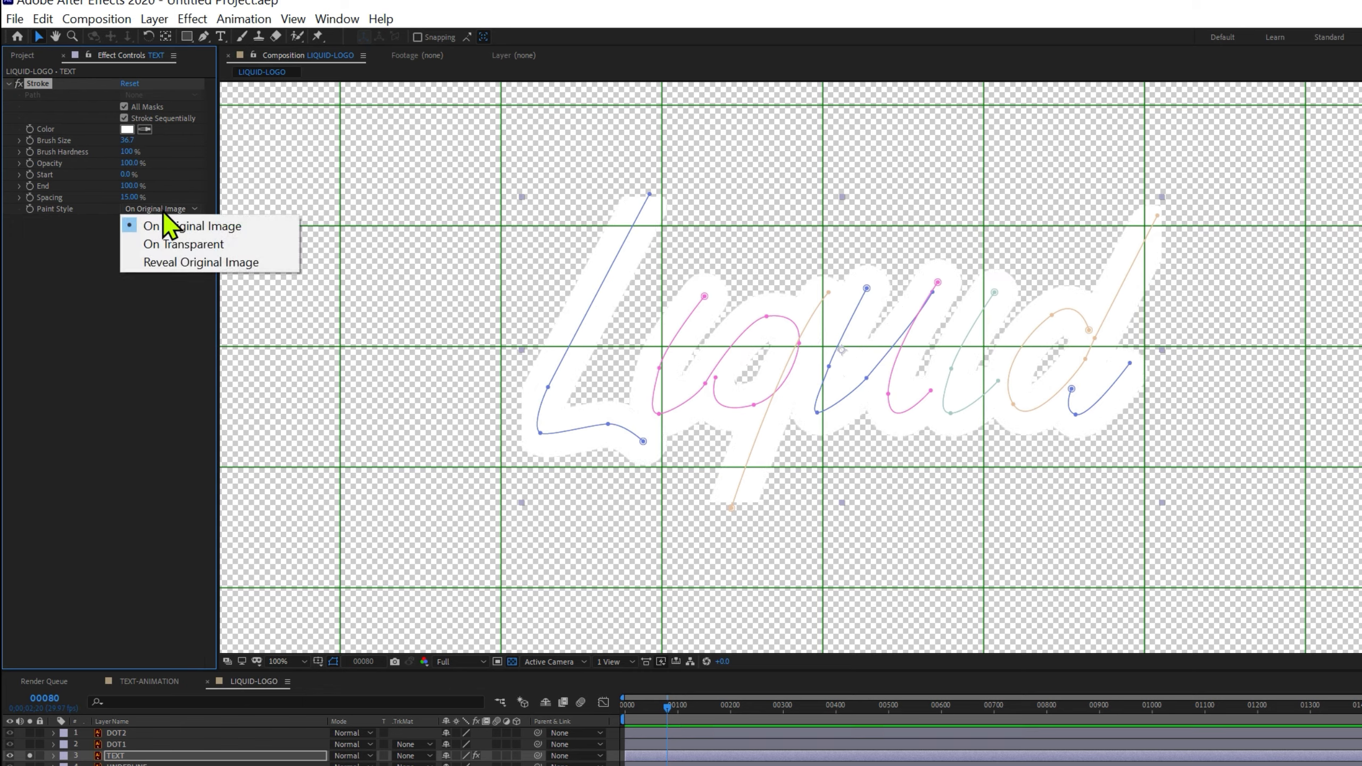
left_click(152, 263)
mouse_move(127, 186)
left_mouse_down()
mouse_move(68, 192)
mouse_move(140, 192)
mouse_move(115, 192)
left_mouse_up()
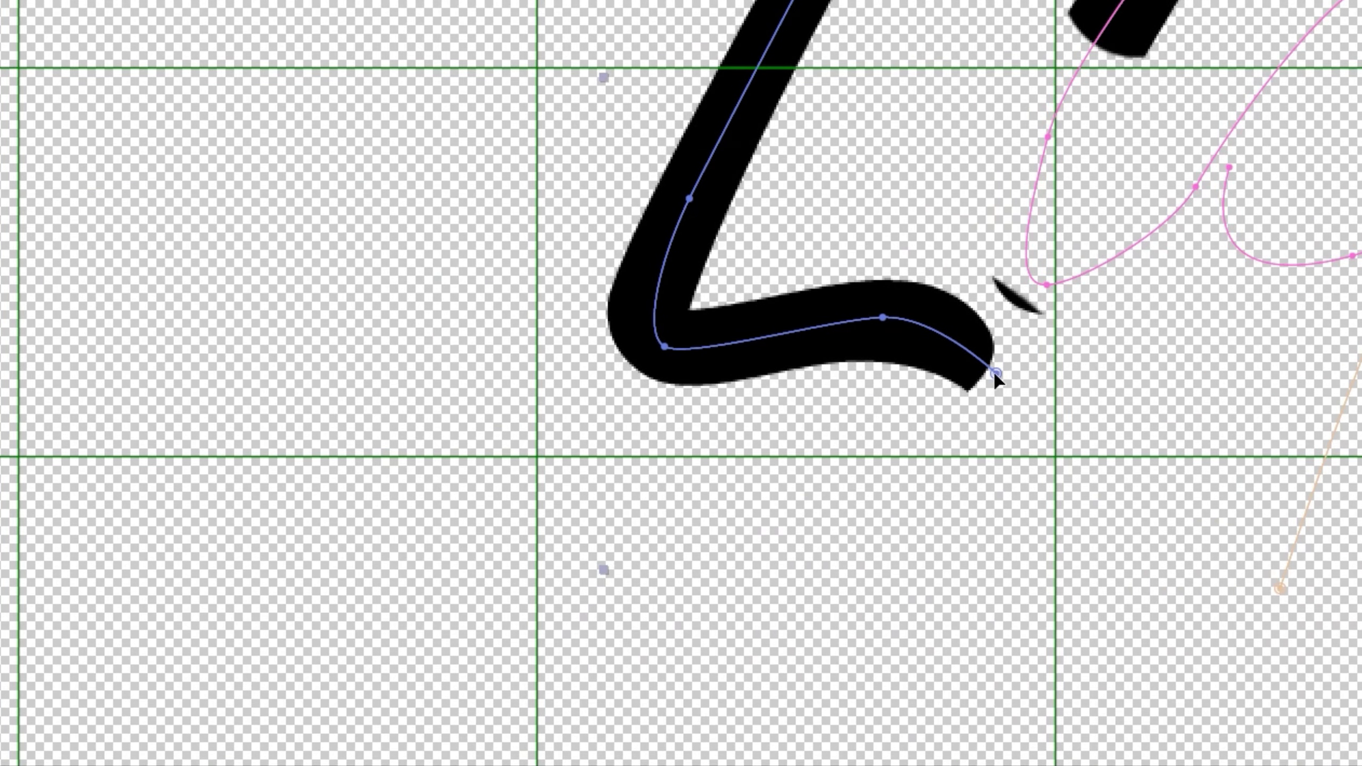
Refine the L and u mask vertices and curve handles while scrubbing Stroke End
left_click_drag(995, 374, 982, 400)
left_click_drag(879, 319, 872, 346)
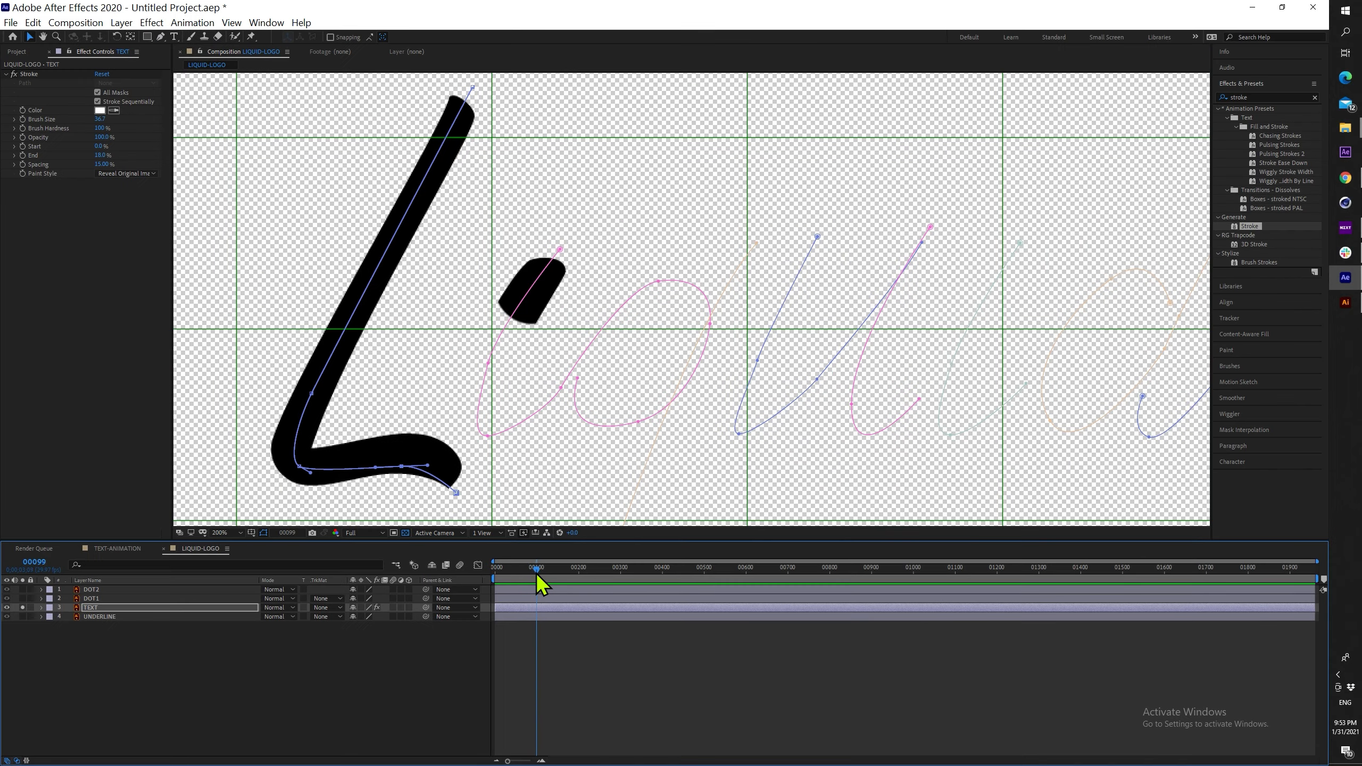
left_click_drag(101, 156, 136, 152)
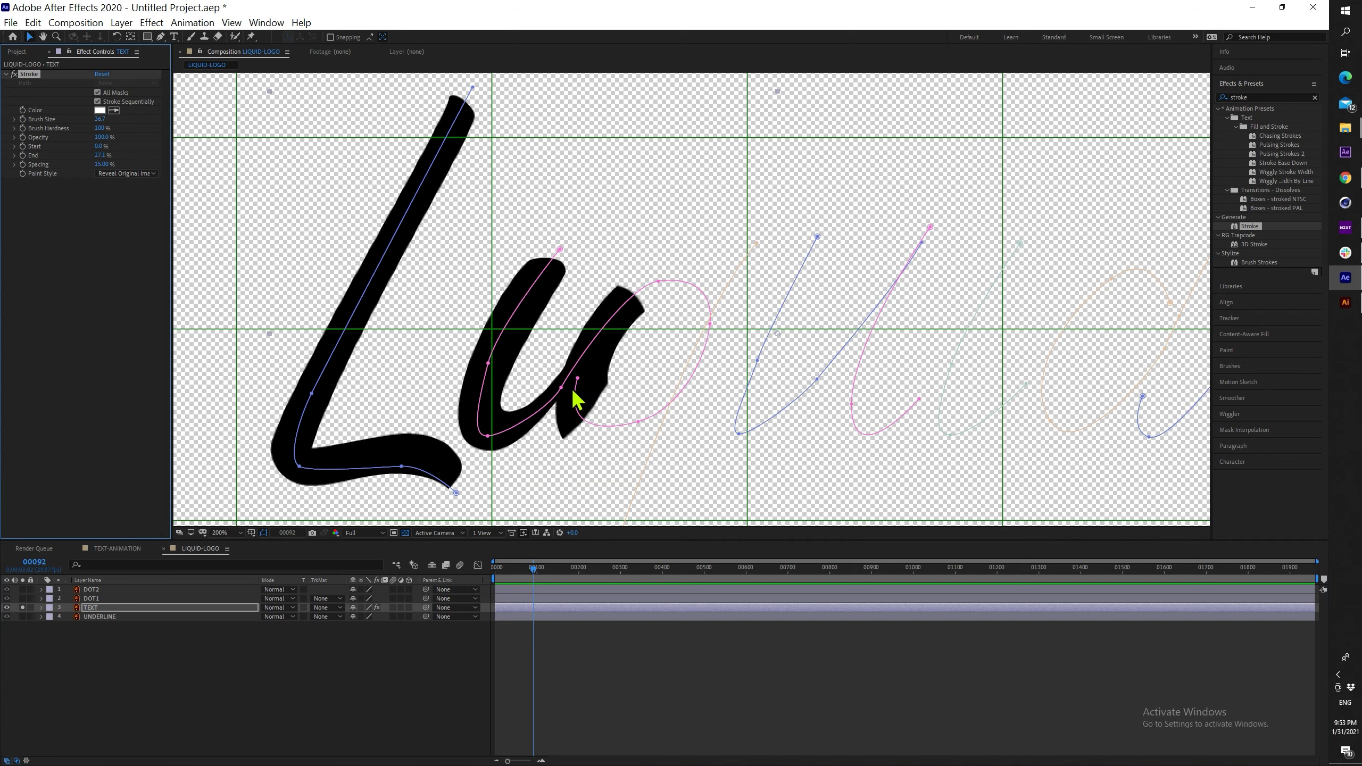
mouse_move(561, 388)
left_mouse_down()
mouse_move(552, 345)
mouse_move(563, 366)
left_mouse_up()
left_click_drag(660, 281, 649, 264)
left_click_drag(562, 371, 560, 336)
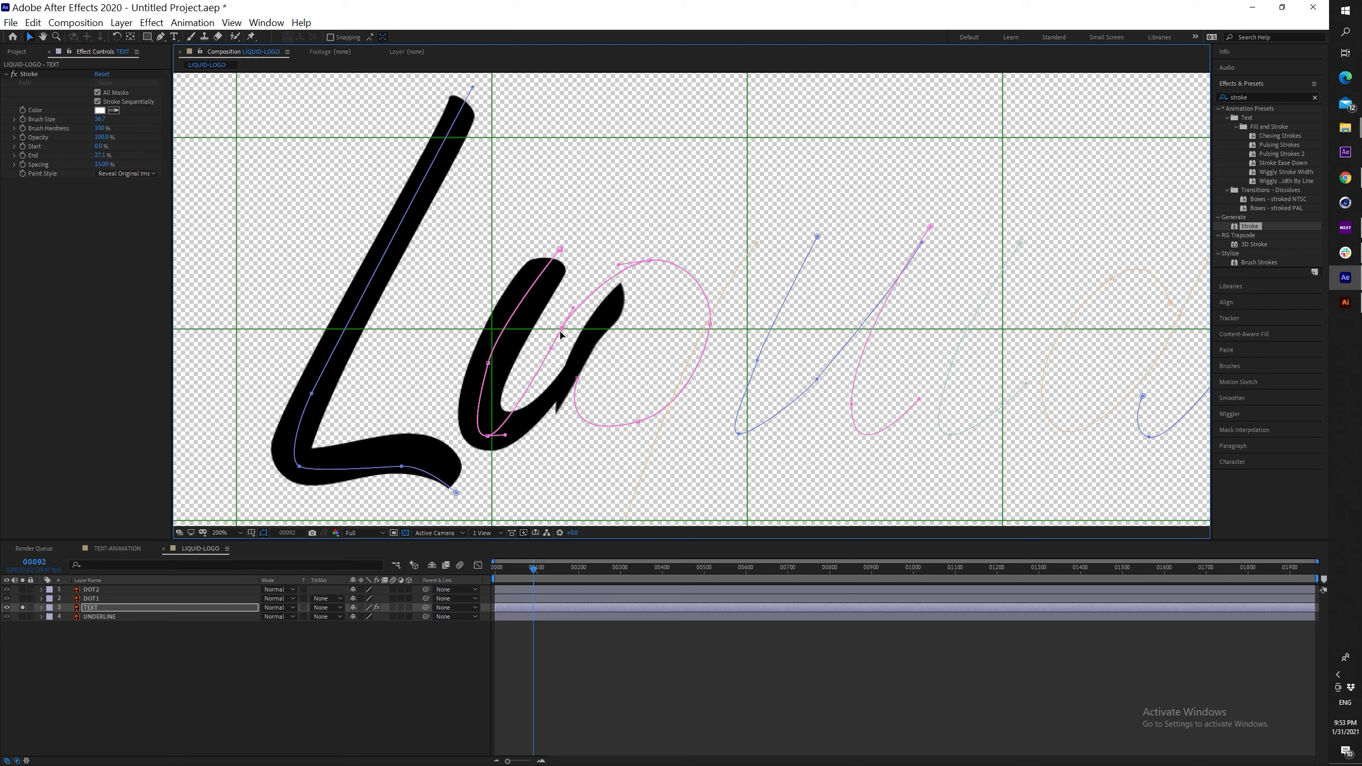
key("ctrl+z")
left_click(490, 448)
mouse_move(490, 437)
left_mouse_down()
mouse_move(571, 416)
mouse_move(556, 347)
mouse_move(555, 360)
left_mouse_up()
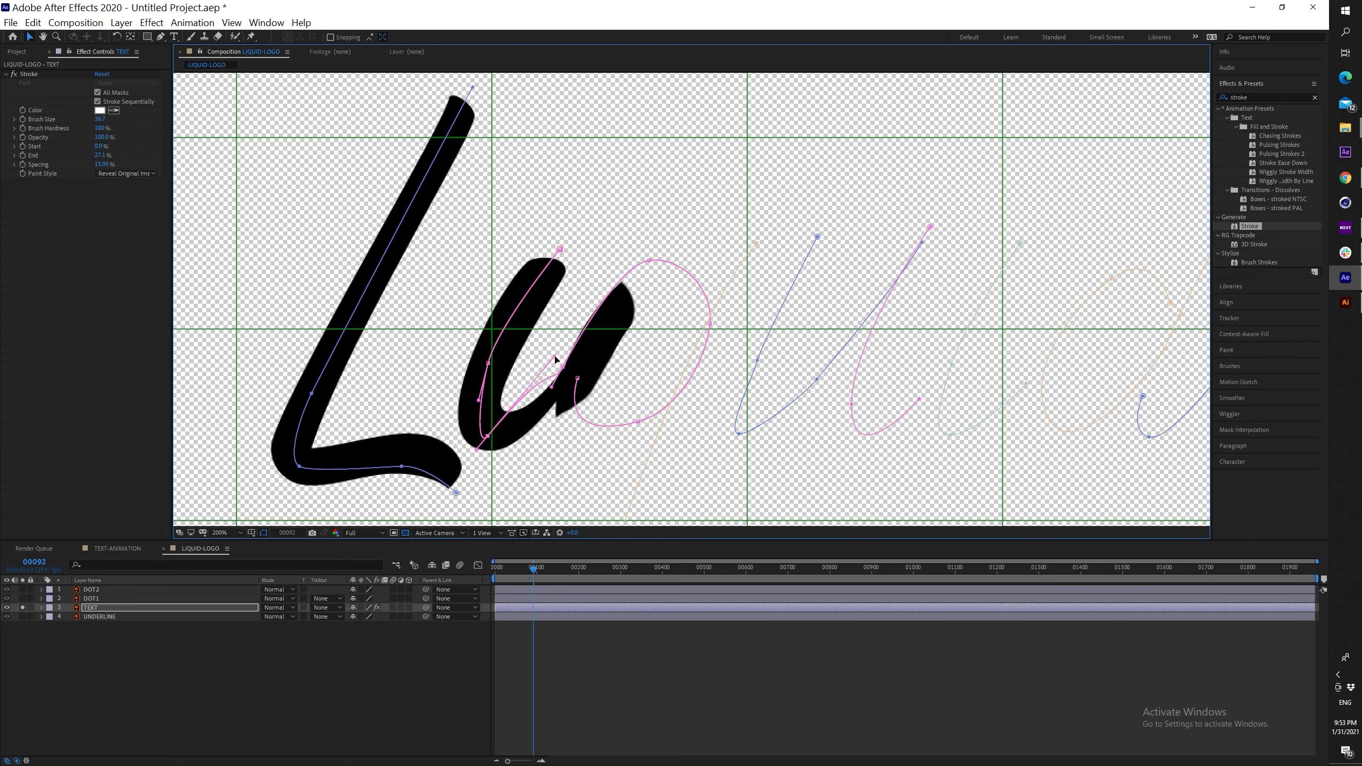
left_click(536, 569)
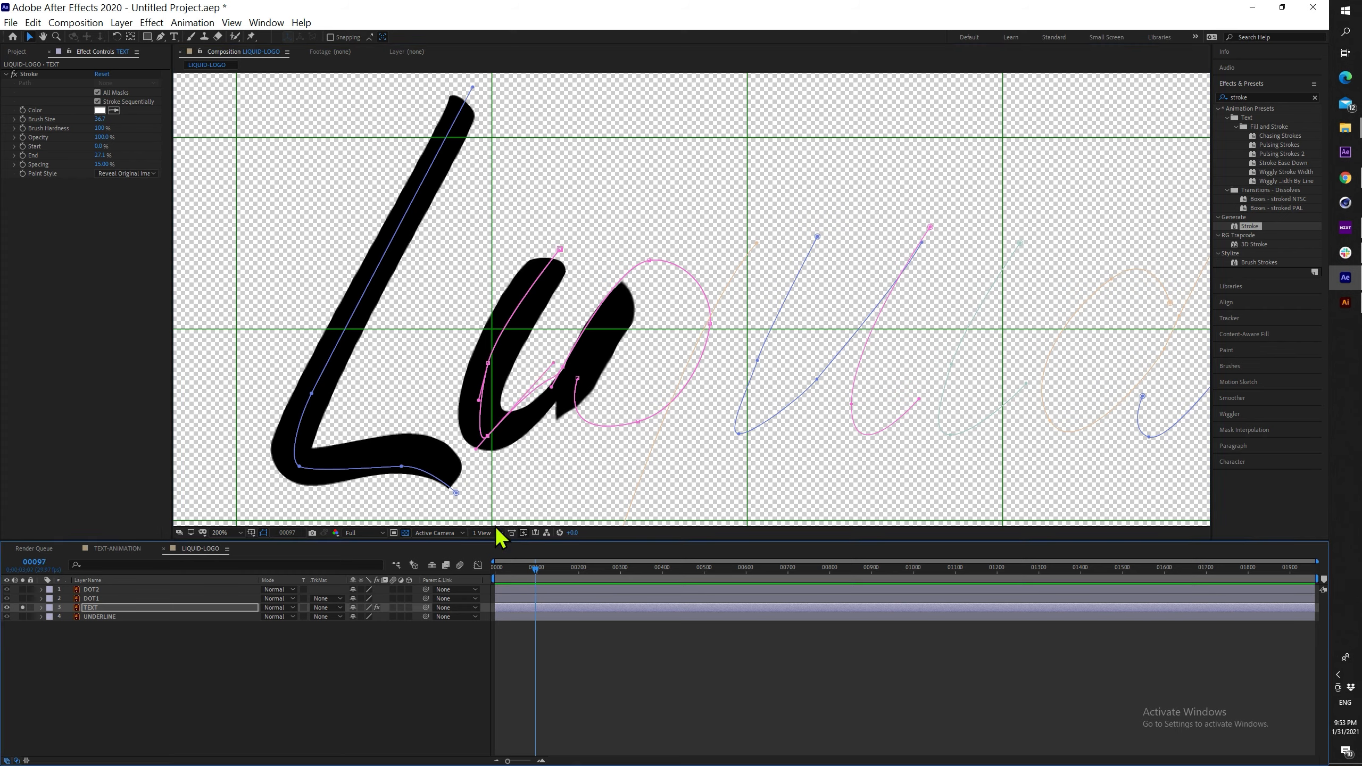
left_click_drag(102, 156, 148, 151)
Reshape the q and i mask points while extending Stroke End over them
left_click_drag(562, 367, 571, 371)
left_click_drag(650, 262, 651, 266)
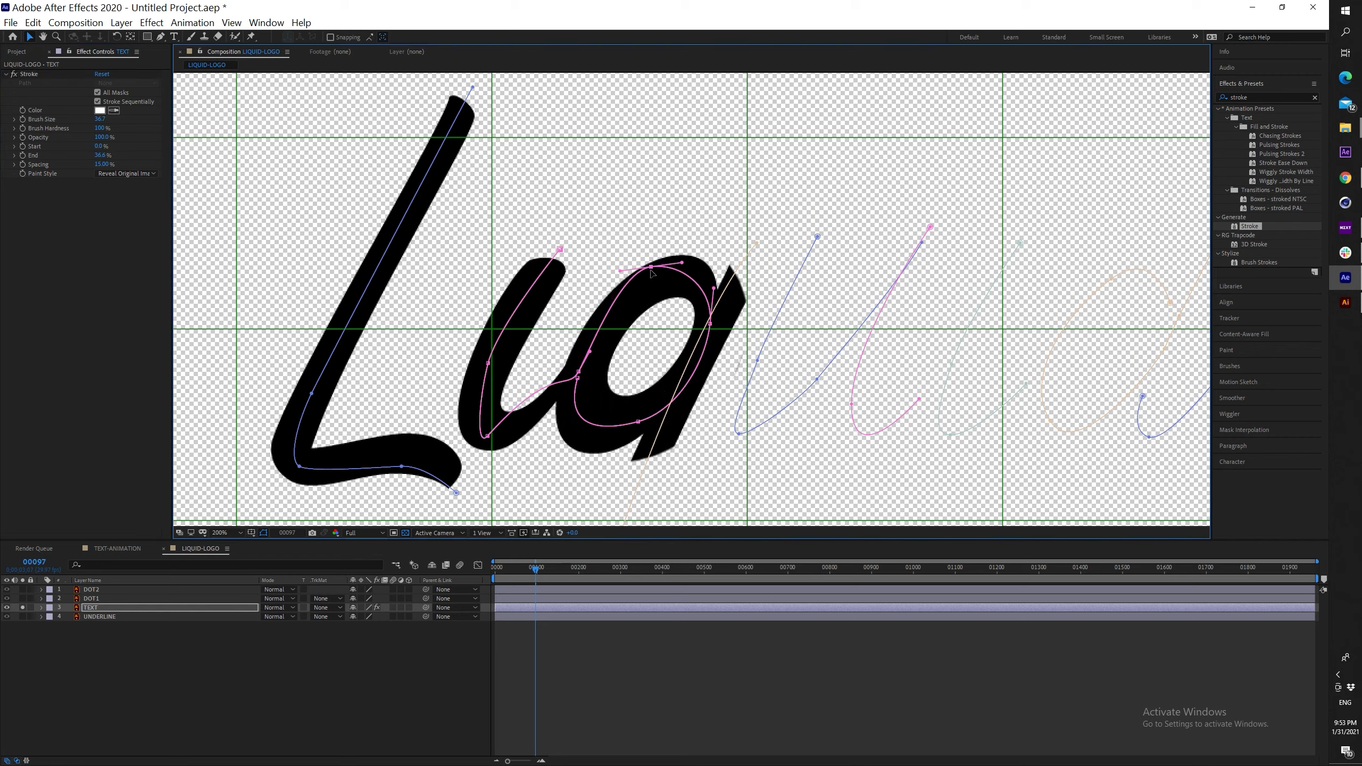
left_click_drag(536, 571, 514, 571)
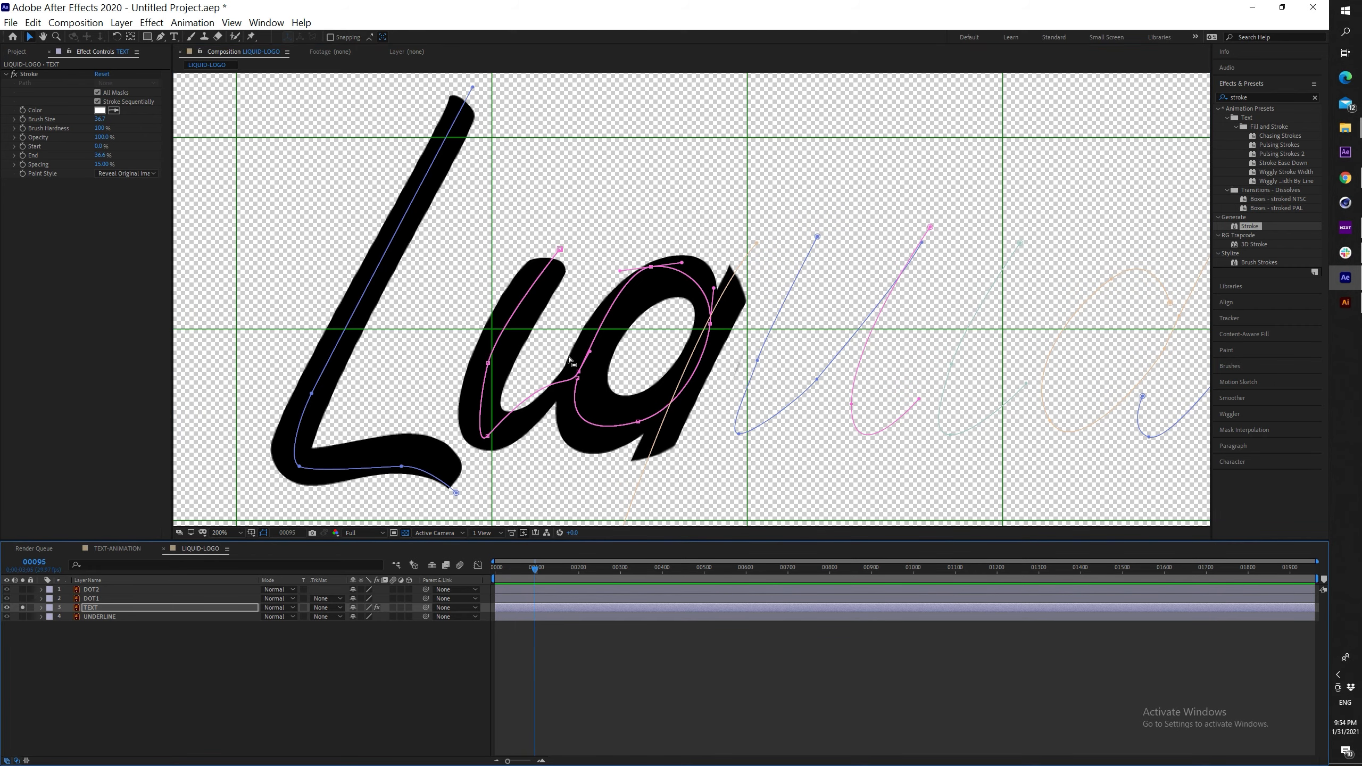
left_click_drag(570, 360, 534, 252)
left_click_drag(102, 155, 140, 155)
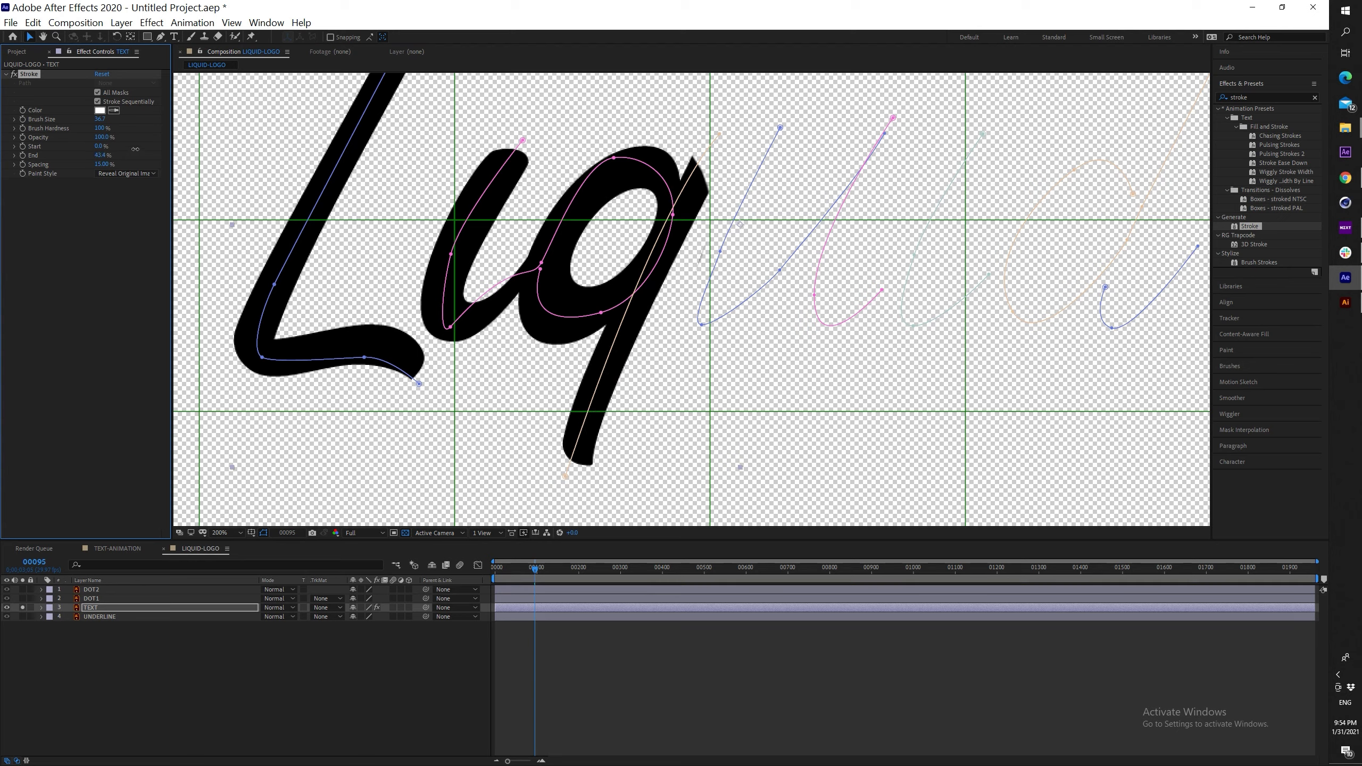
left_click_drag(673, 215, 649, 242)
left_click(535, 570)
left_click_drag(100, 155, 150, 154)
left_click_drag(702, 324, 673, 332)
left_click_drag(535, 571, 533, 571)
left_click_drag(102, 155, 107, 155)
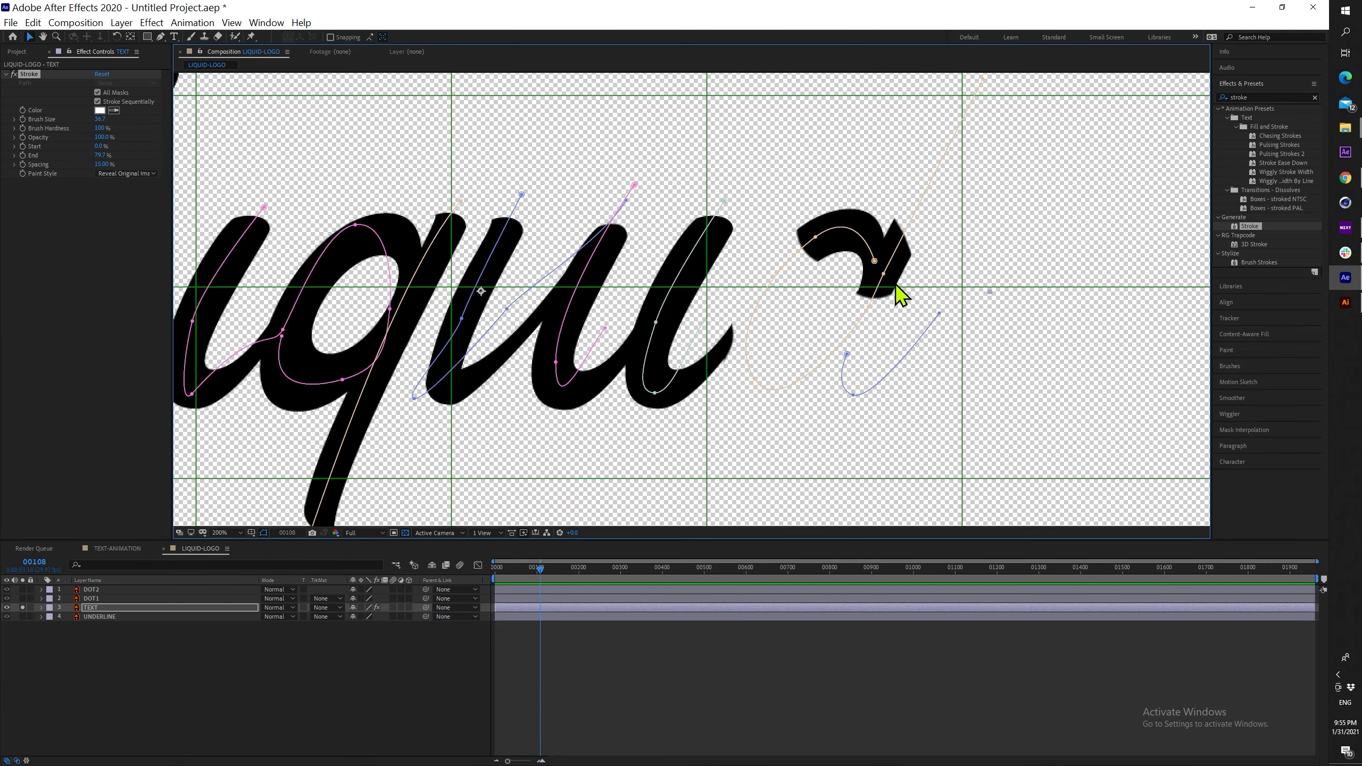
Fit the last mask points and handles to the d and bring Stroke End to 100%
left_click_drag(875, 261, 846, 242)
left_click_drag(100, 156, 106, 155)
left_click_drag(869, 307, 857, 302)
left_click_drag(774, 398, 775, 373)
left_click_drag(103, 155, 110, 155)
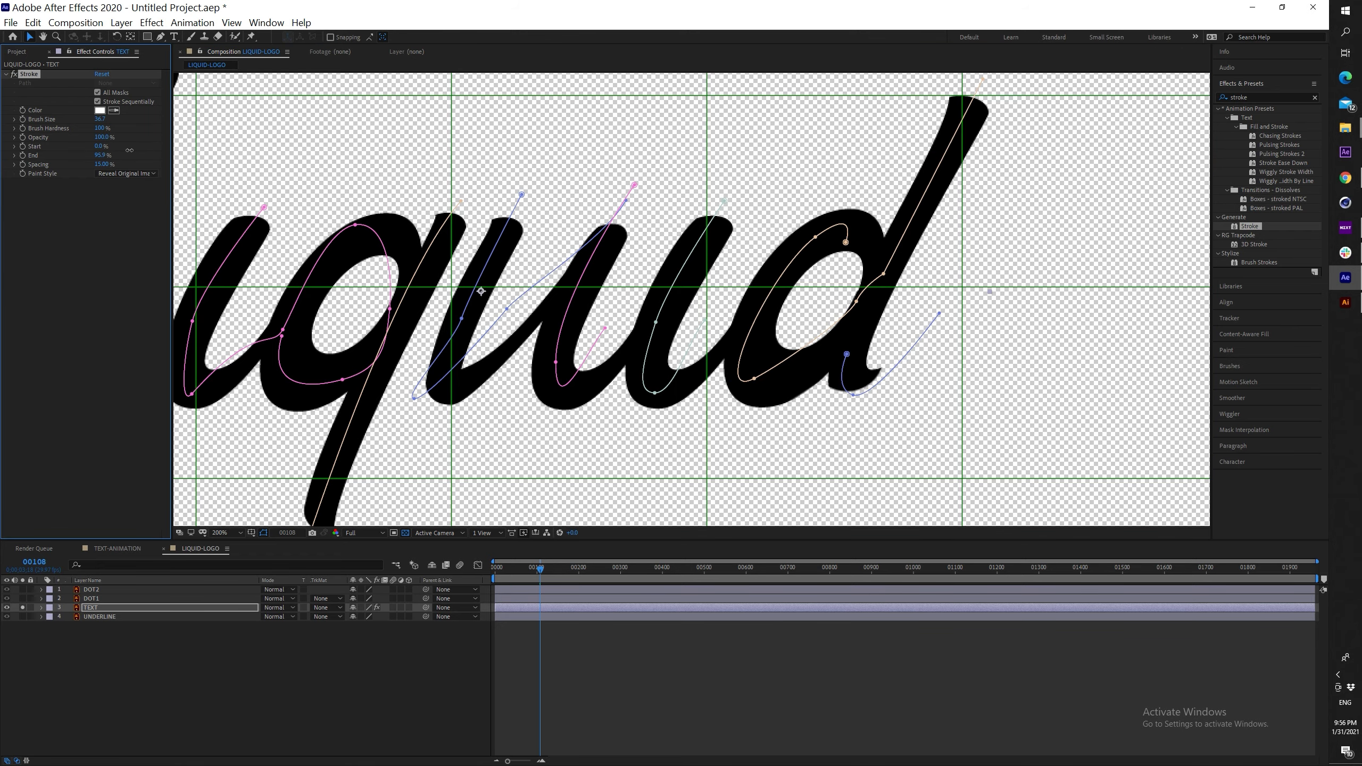
scroll(590, 370, "down", 1)
left_click_drag(591, 372, 717, 377)
mouse_move(105, 155)
left_mouse_down()
mouse_move(81, 163)
mouse_move(237, 232)
left_mouse_up()
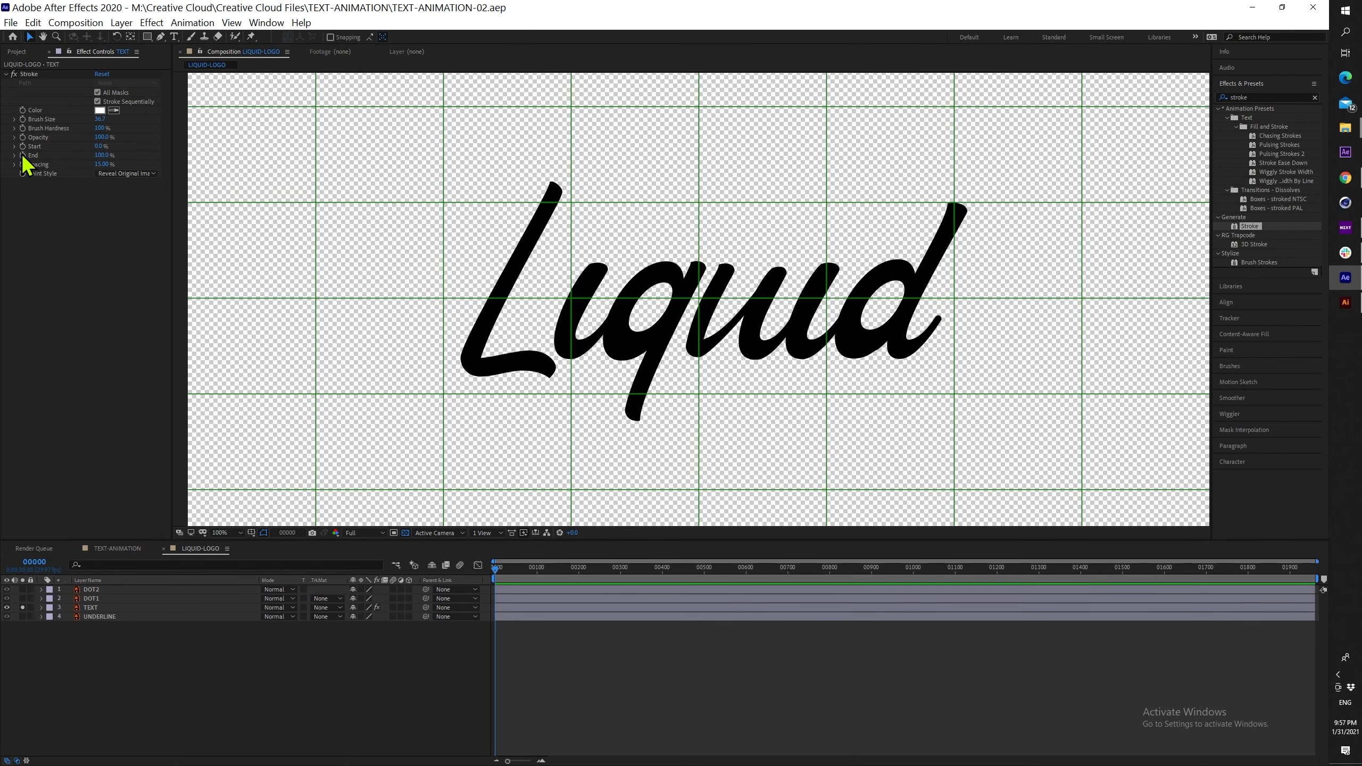
Keyframe the TEXT layer's Stroke End, setting it to 0% at frame 0
left_click(146, 609)
key("u")
key("equal")
key("equal")
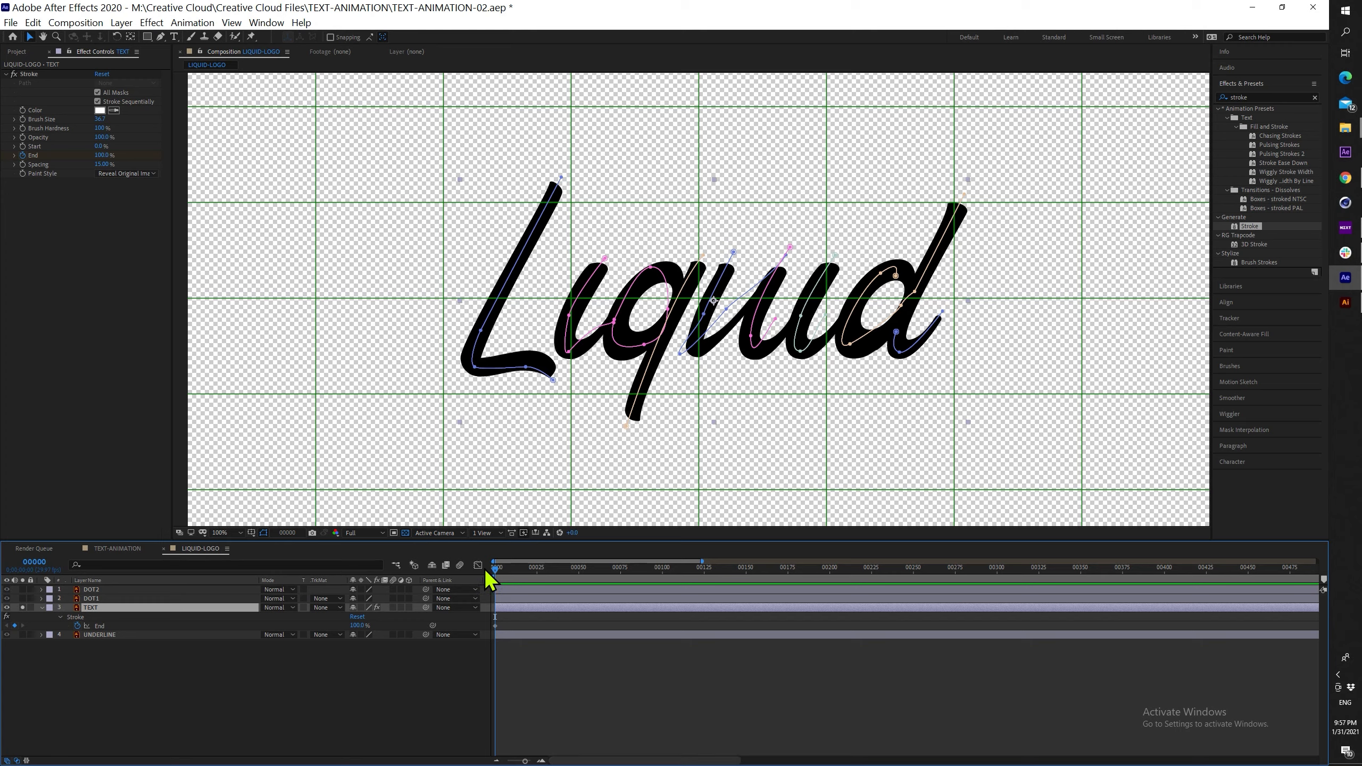
key("space")
left_click(14, 626)
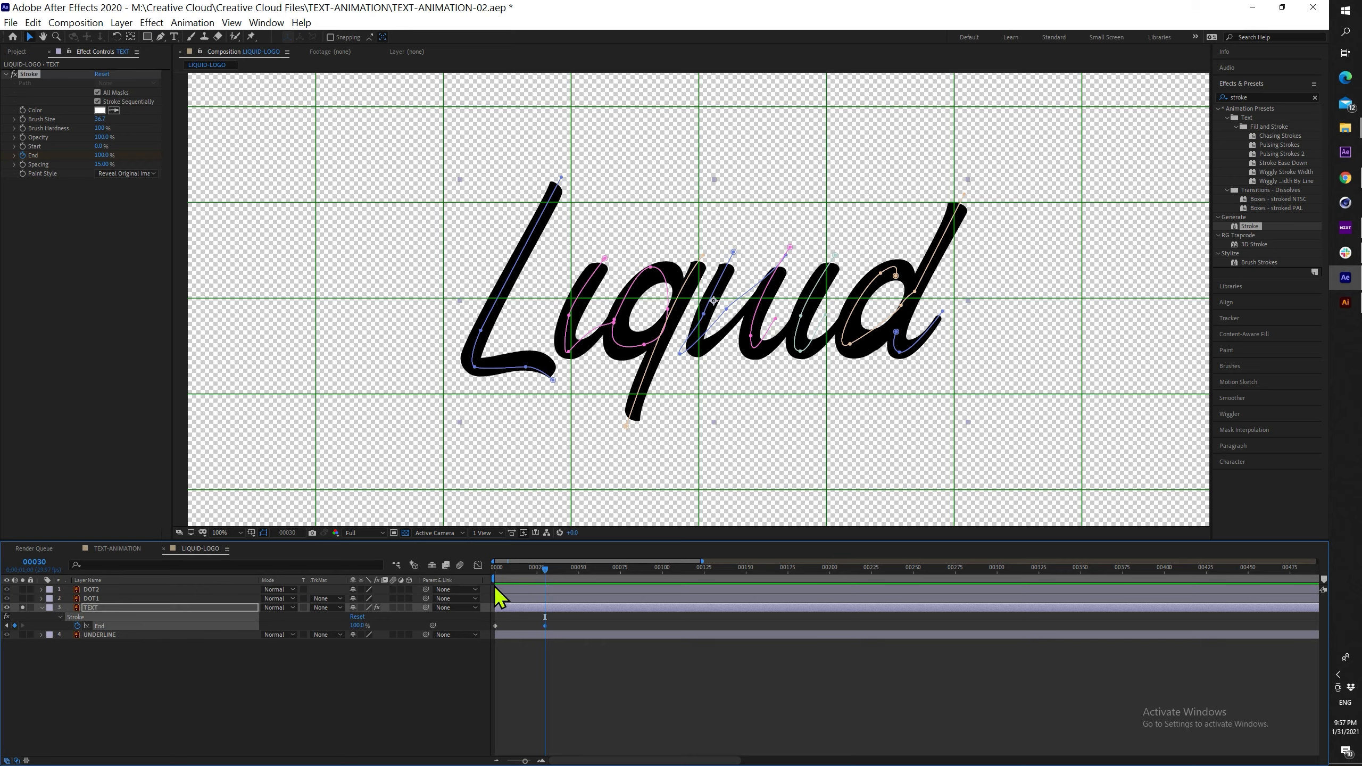
key("equal")
key("equal")
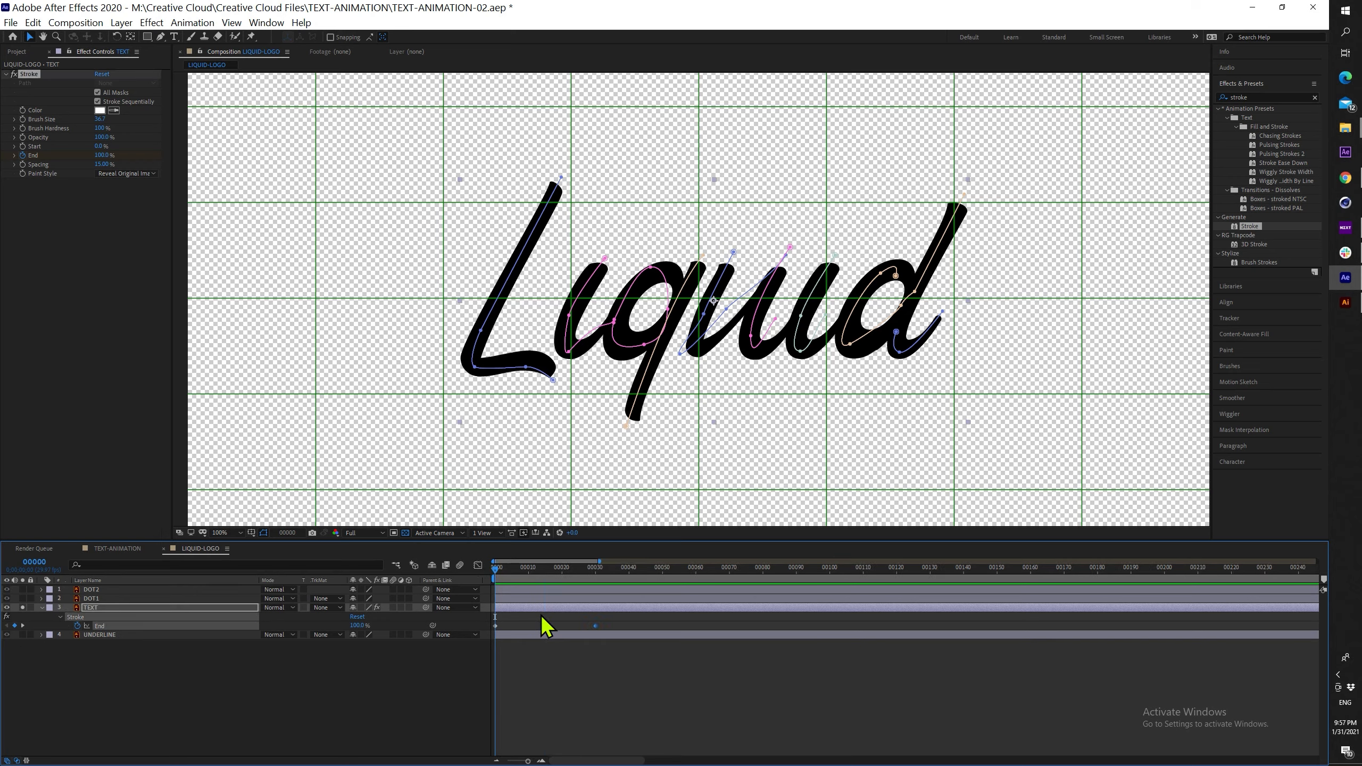
left_click(555, 570)
left_click_drag(354, 628, 293, 625)
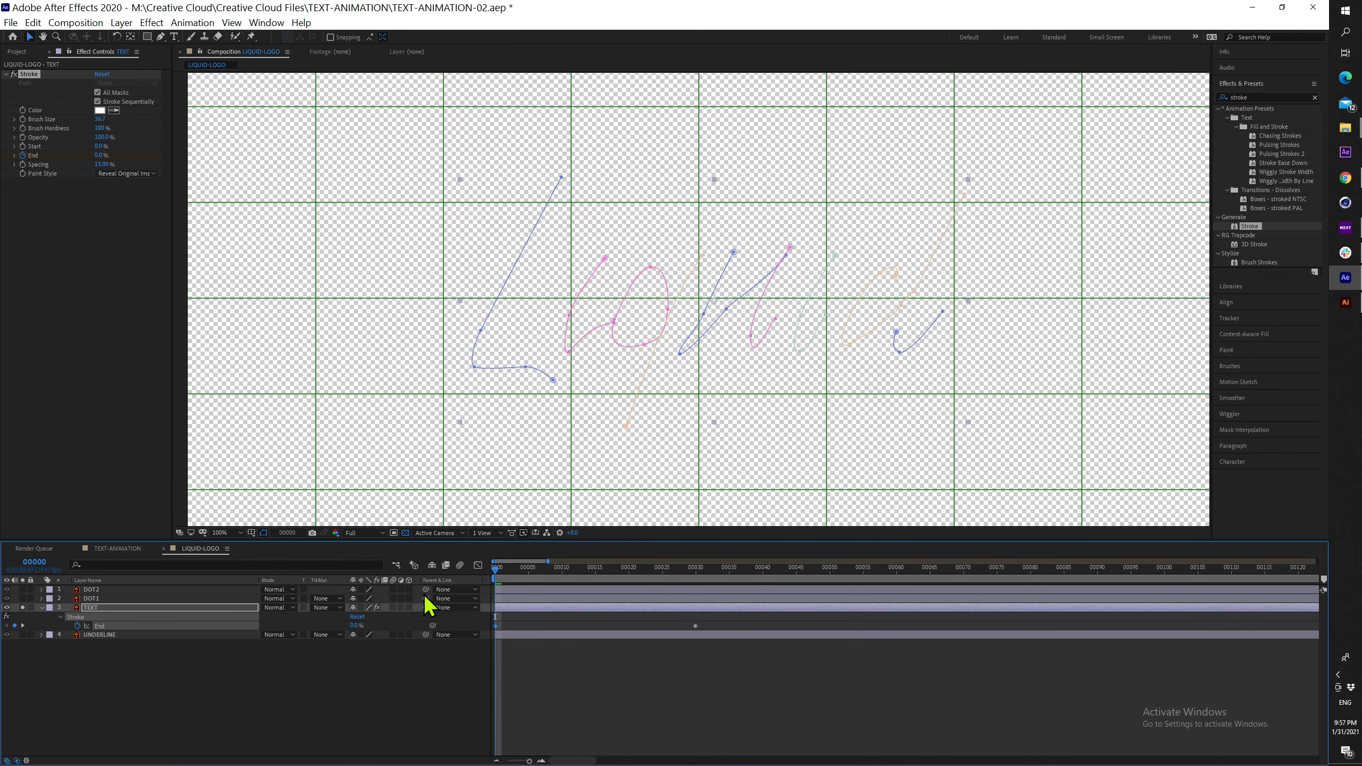
Scrub and play back the Liquid write-on animation
mouse_move(533, 569)
left_mouse_down()
mouse_move(683, 569)
mouse_move(471, 569)
left_mouse_up()
key("space")
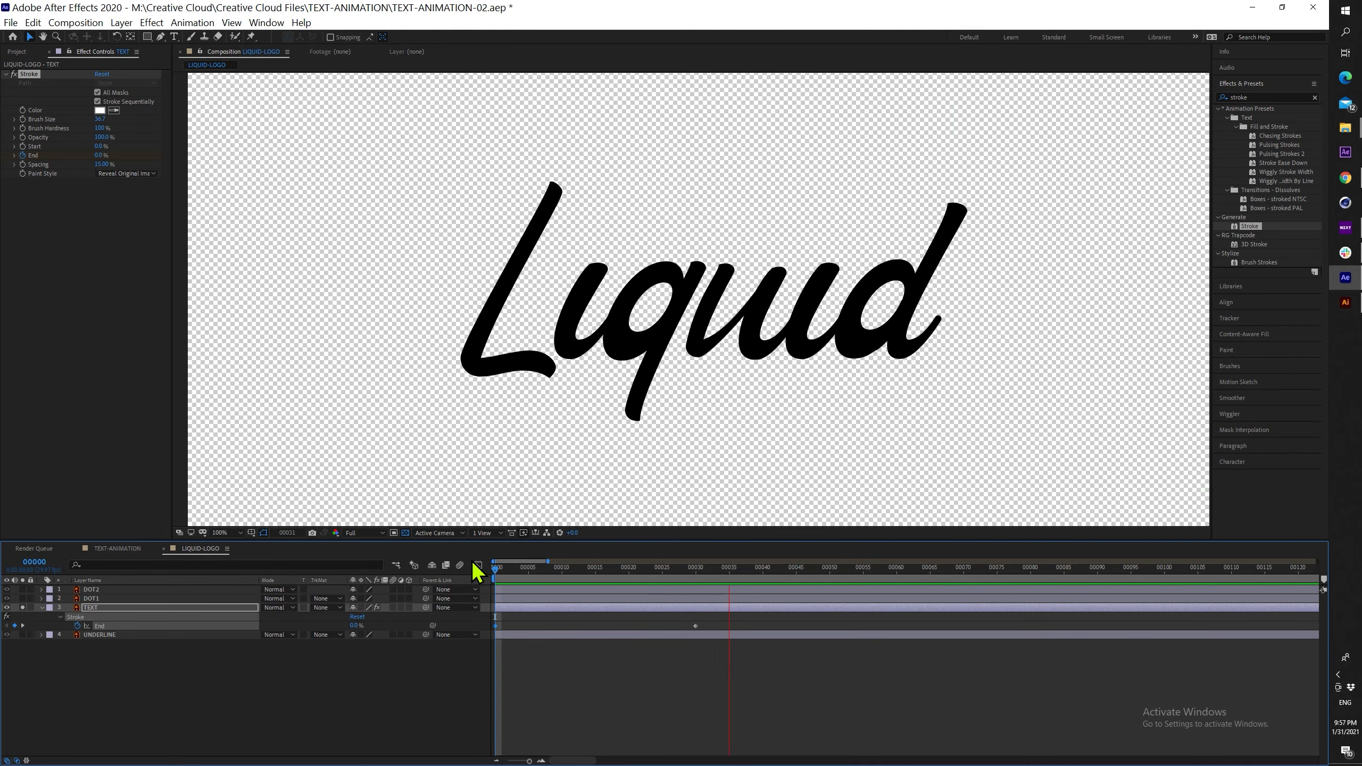
key("space")
left_click_drag(620, 570, 448, 566)
key("space")
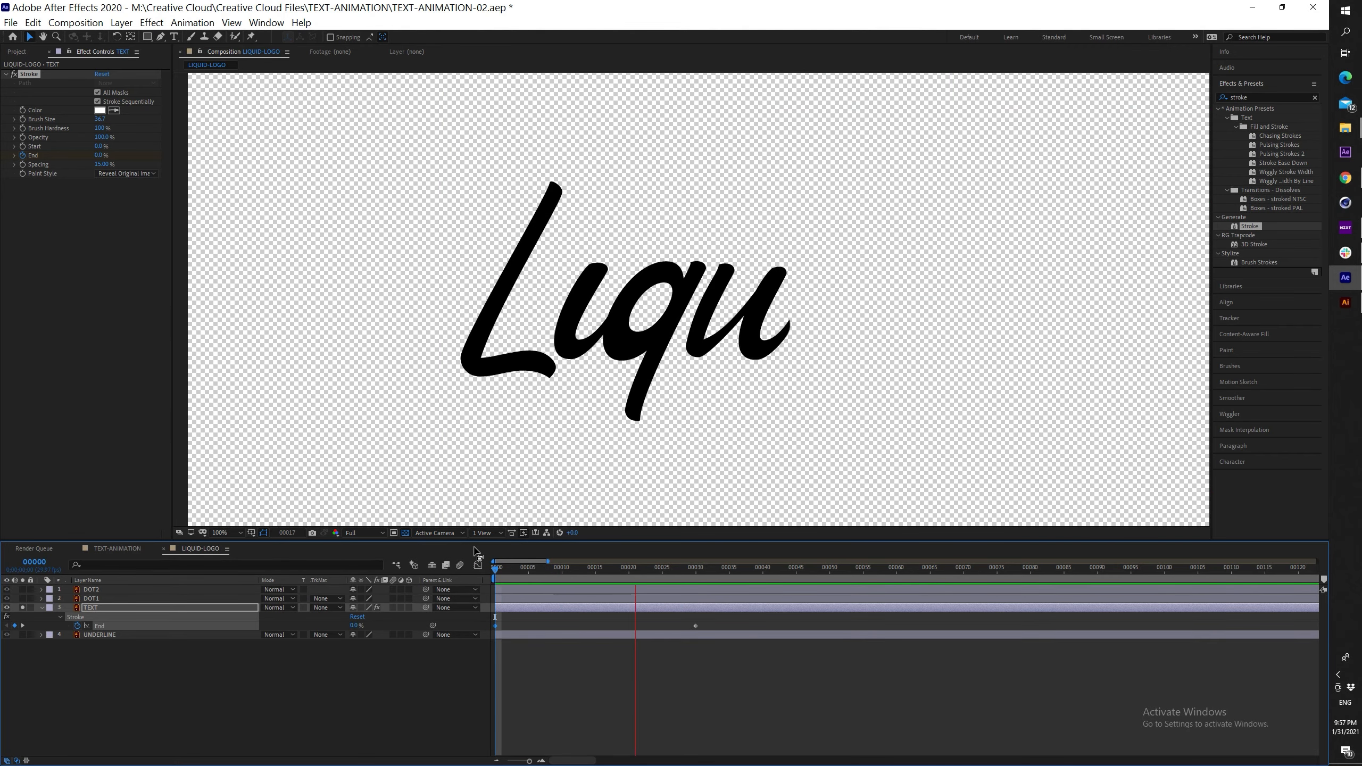
key("space")
mouse_move(756, 572)
left_mouse_down()
mouse_move(654, 575)
mouse_move(707, 577)
left_mouse_up()
Move the 100% End keyframe to frame 60 and preview the slower write-on
left_click(899, 583)
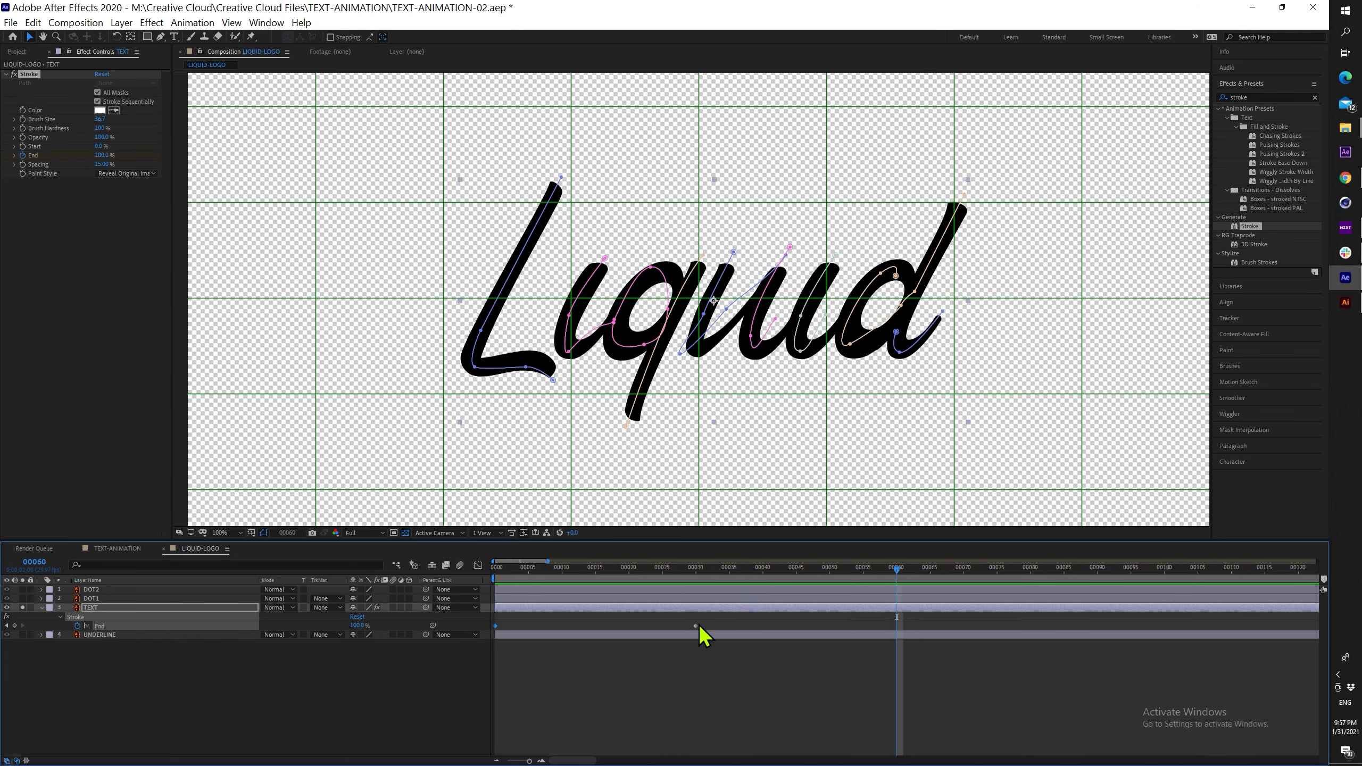
left_click_drag(697, 625, 894, 628)
left_click_drag(897, 571, 475, 569)
key("space")
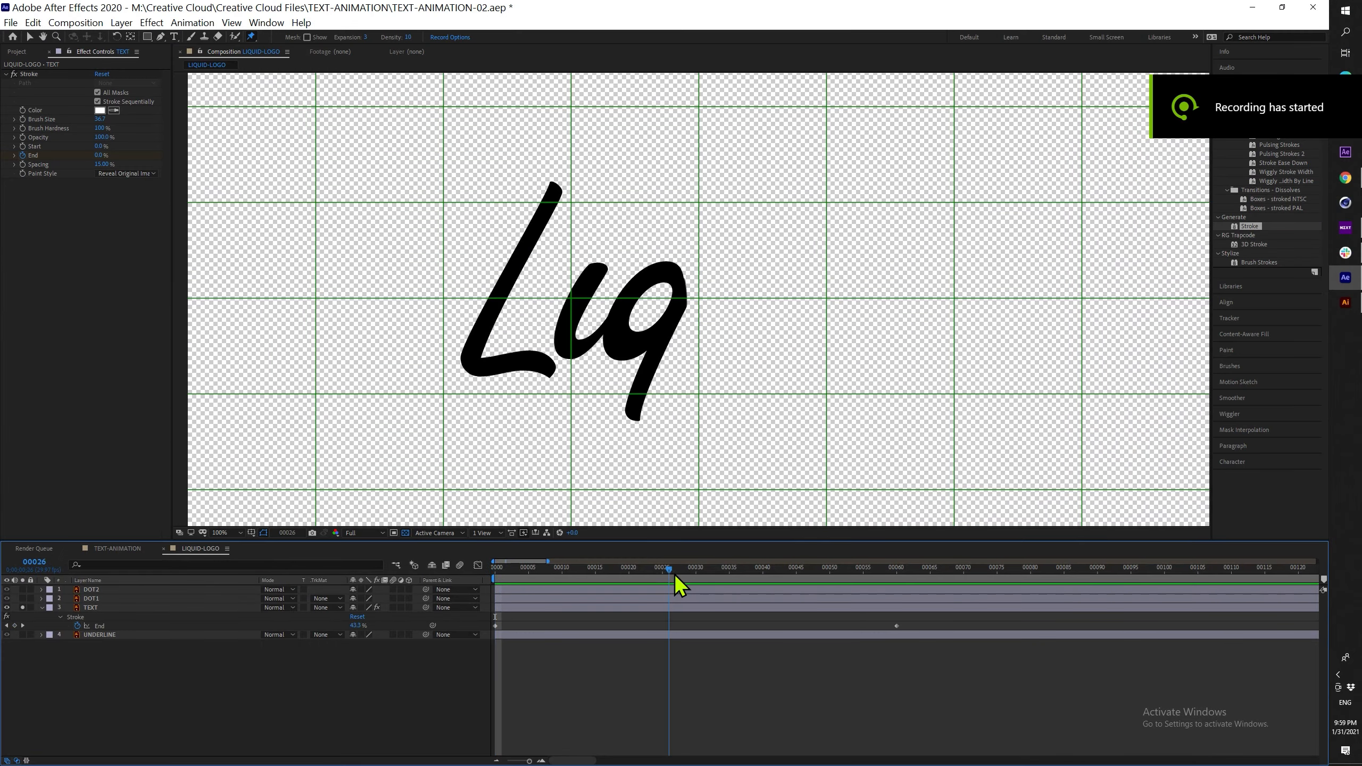
Place Puppet pins on the L's tail, bottom-left corner and top, undoing test bends
scroll(502, 331, "up", 2)
key("ctrl+p")
left_click(728, 409)
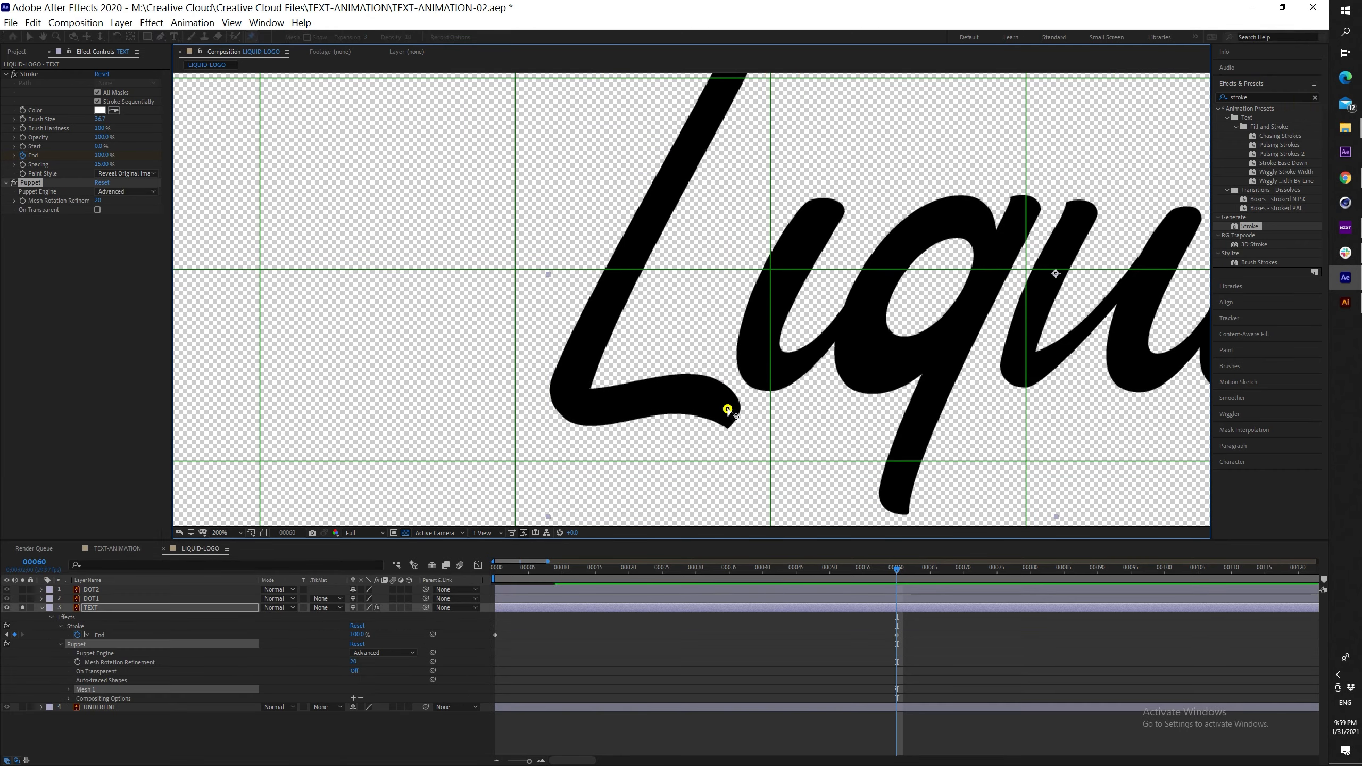
left_click(572, 401)
left_click_drag(630, 252, 591, 344)
left_click(698, 146)
left_click_drag(698, 145, 706, 131)
key("ctrl+z")
left_click_drag(532, 494, 393, 444)
key("ctrl+z")
Pin the top and bottom of the i, then test and undo q pin moves
left_click(675, 223)
left_click(610, 390)
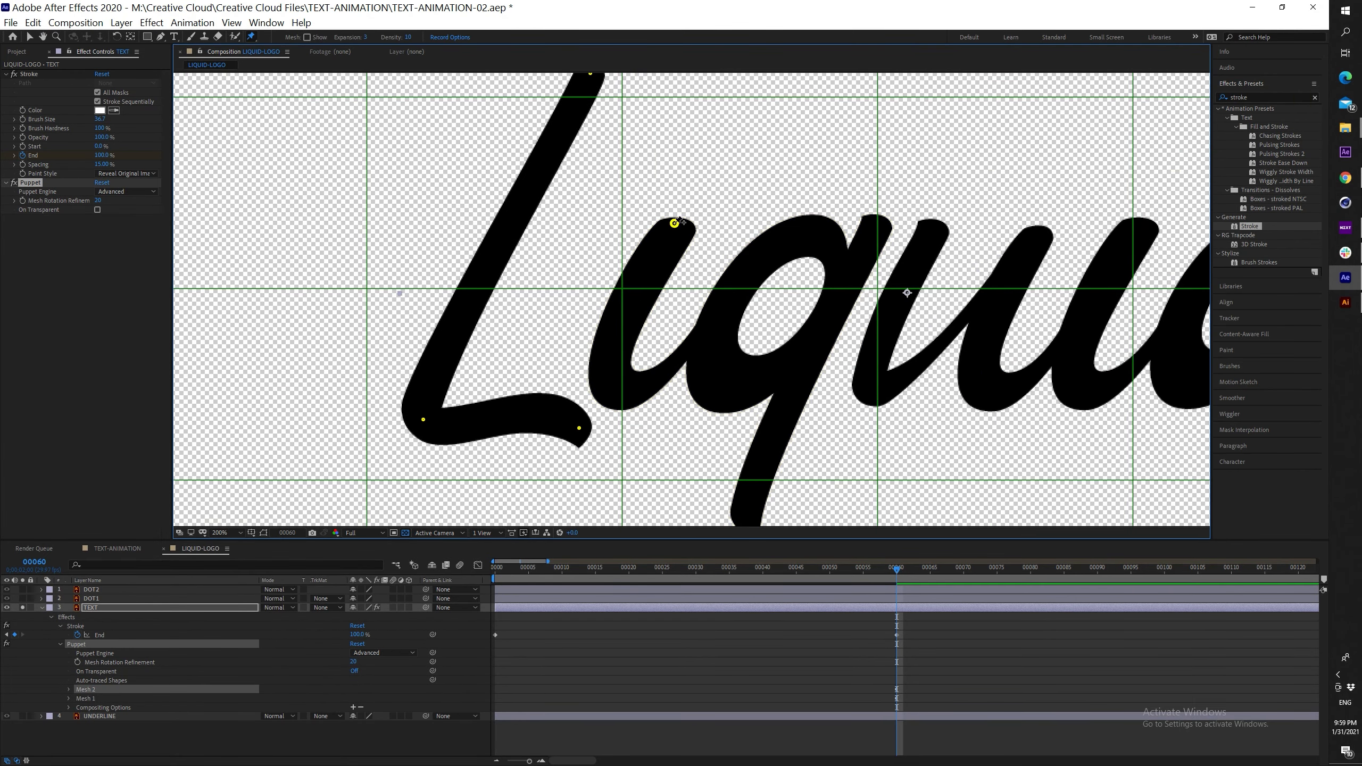
left_click_drag(760, 327, 639, 287)
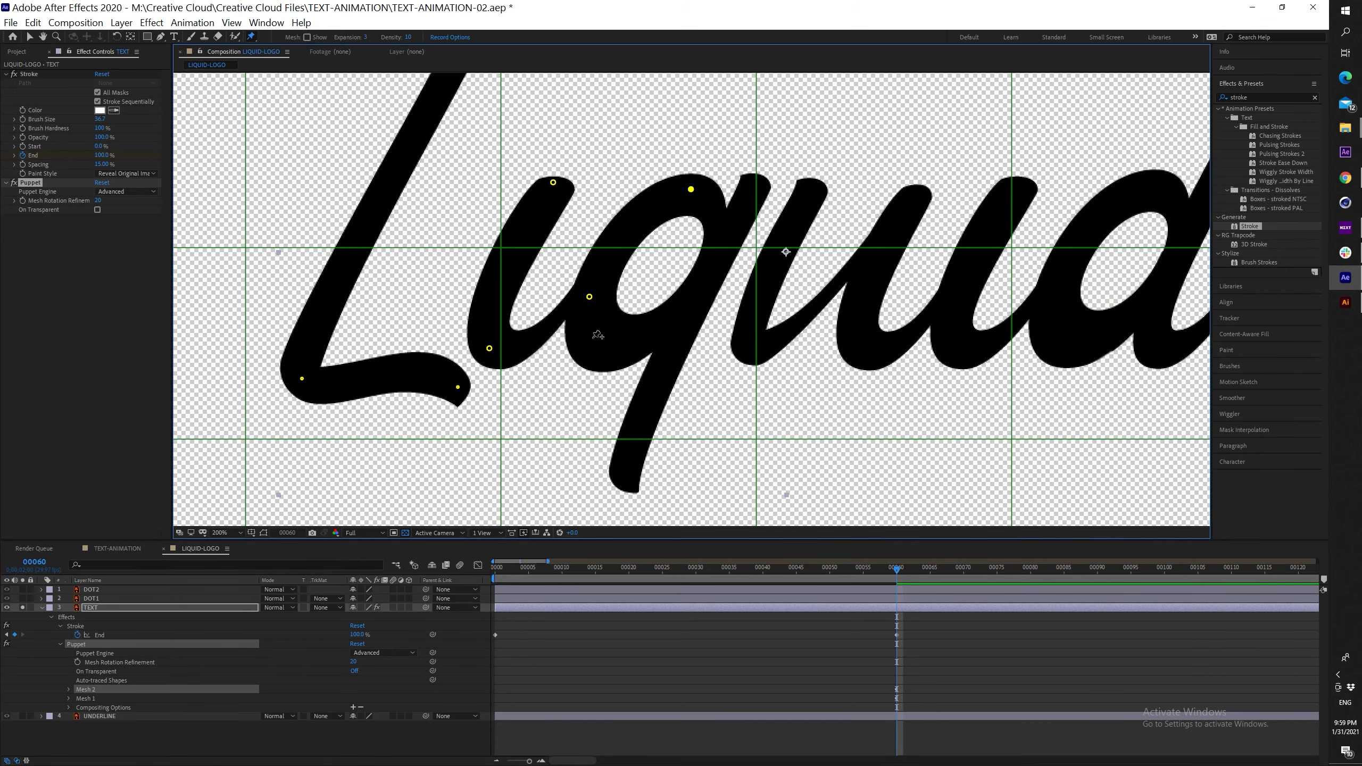
left_click_drag(760, 180, 794, 129)
key("ctrl+z")
left_click_drag(626, 479, 629, 503)
key("ctrl+z")
Place pins down the u from its top to its base
left_click_drag(786, 253, 635, 283)
left_click(666, 217)
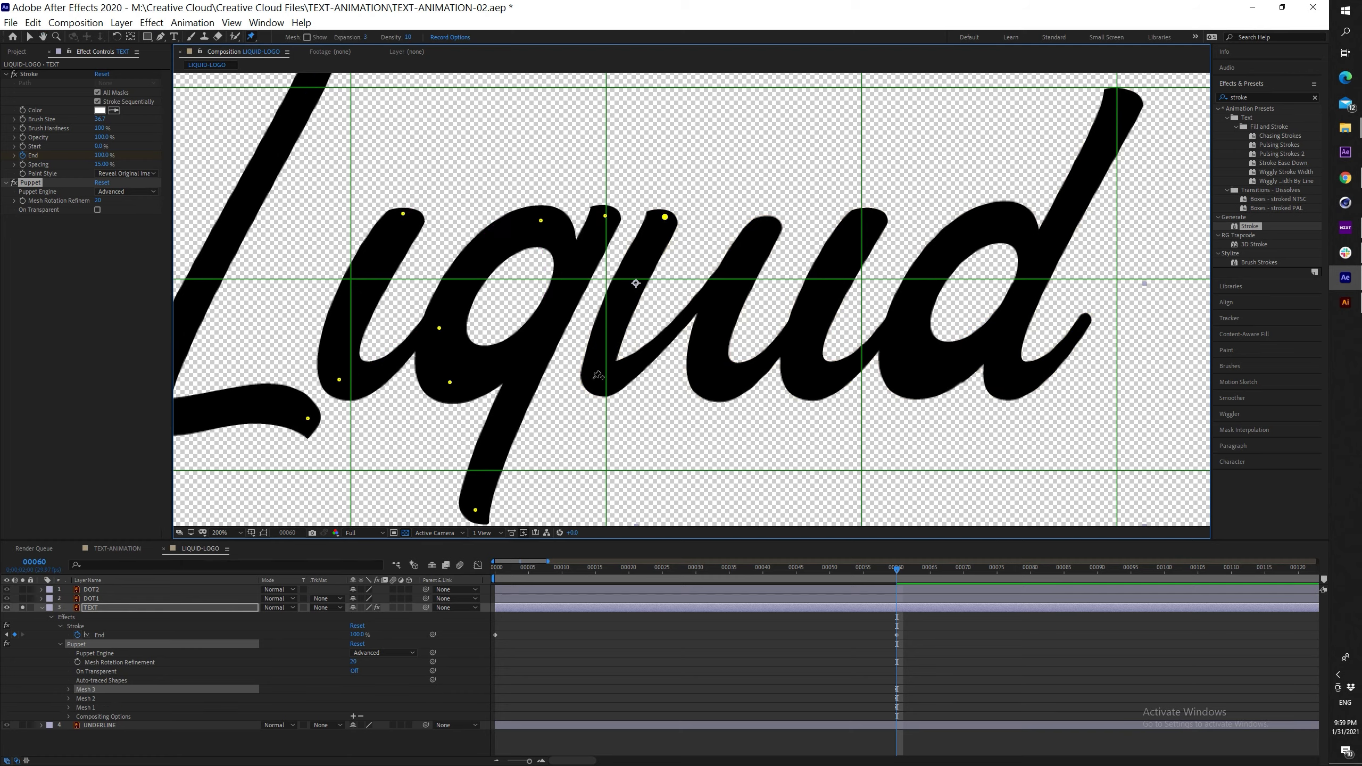
left_click_drag(765, 230, 783, 213)
key("ctrl+z")
left_click(705, 301)
key("ctrl+z")
left_click(711, 384)
Pin the d's tail and delete the old puppet pin position keyframes
left_click(1085, 321)
scroll(976, 341, "down", 1)
key("u")
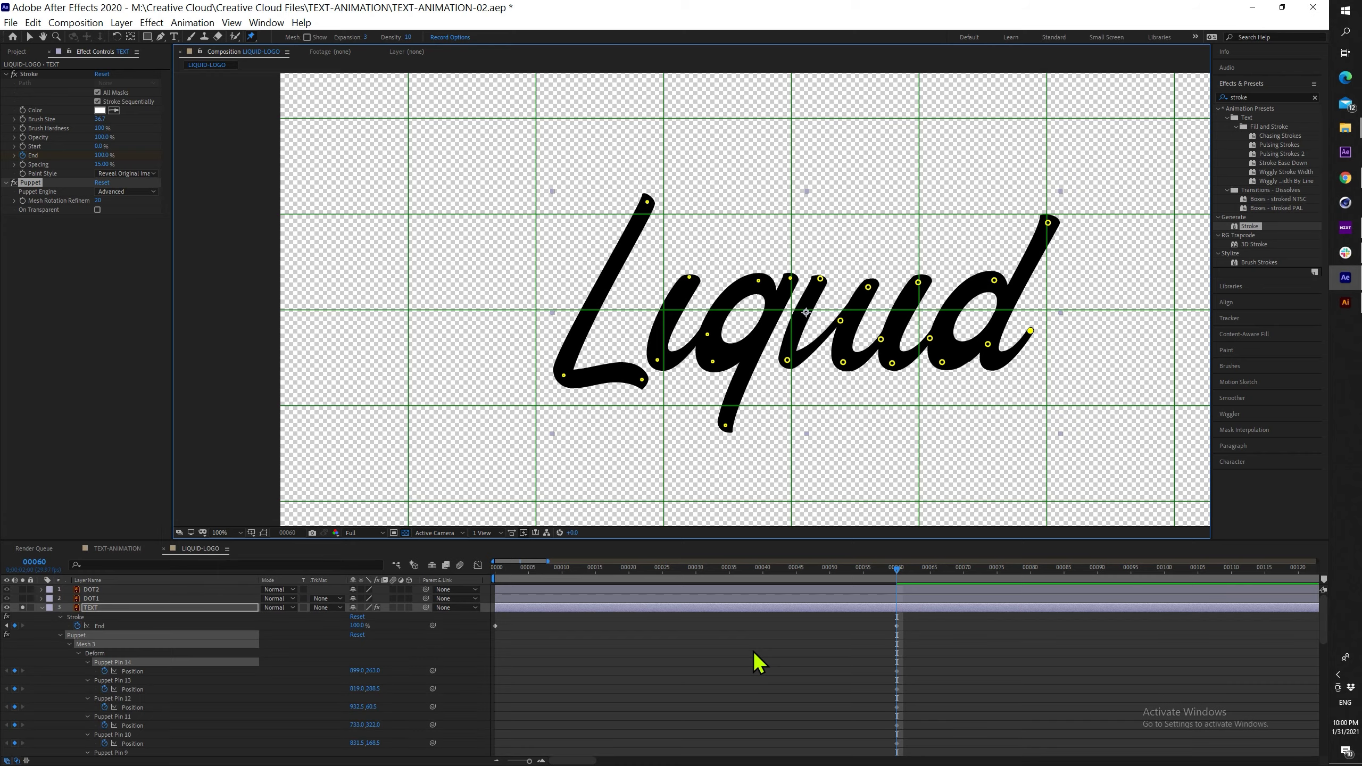
left_click_drag(739, 539, 730, 317)
scroll(910, 461, "up", 5)
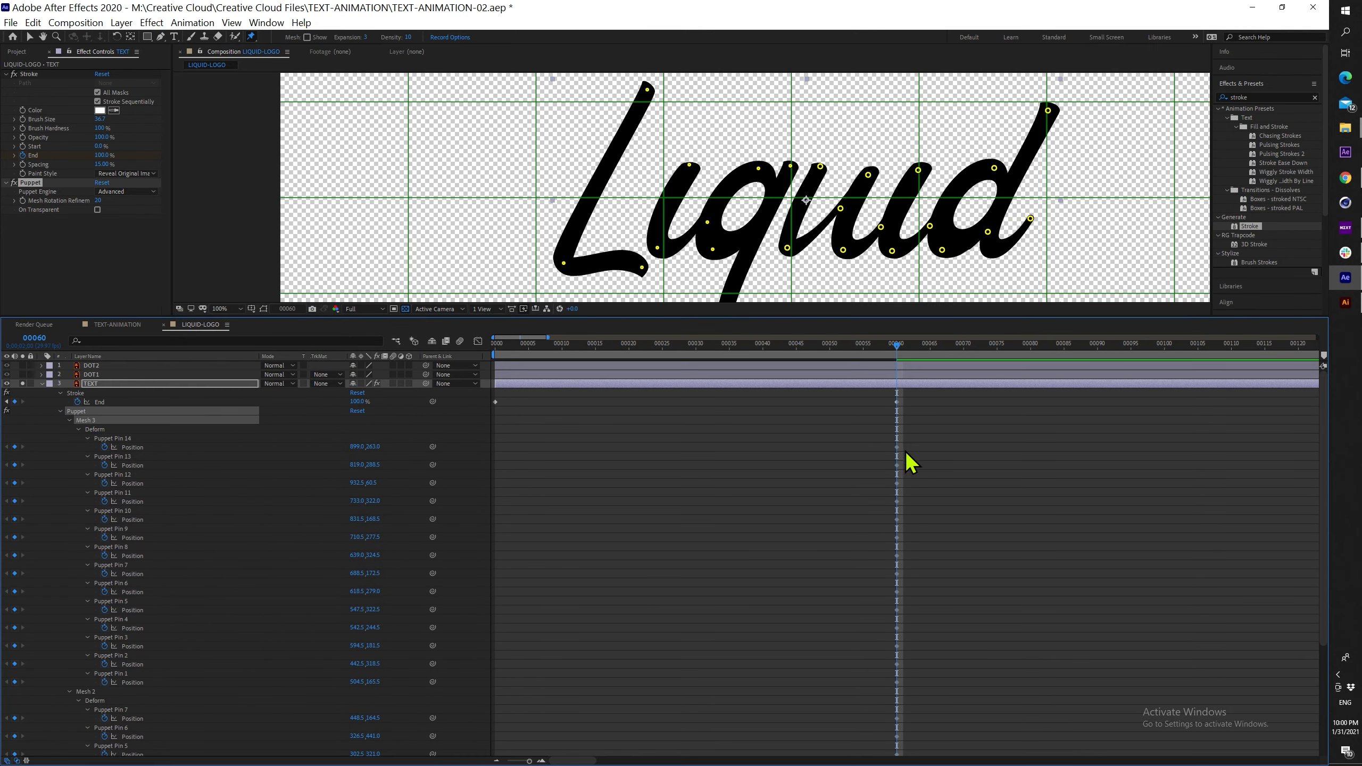
mouse_move(913, 396)
left_mouse_down()
mouse_move(857, 677)
mouse_move(858, 750)
left_mouse_up()
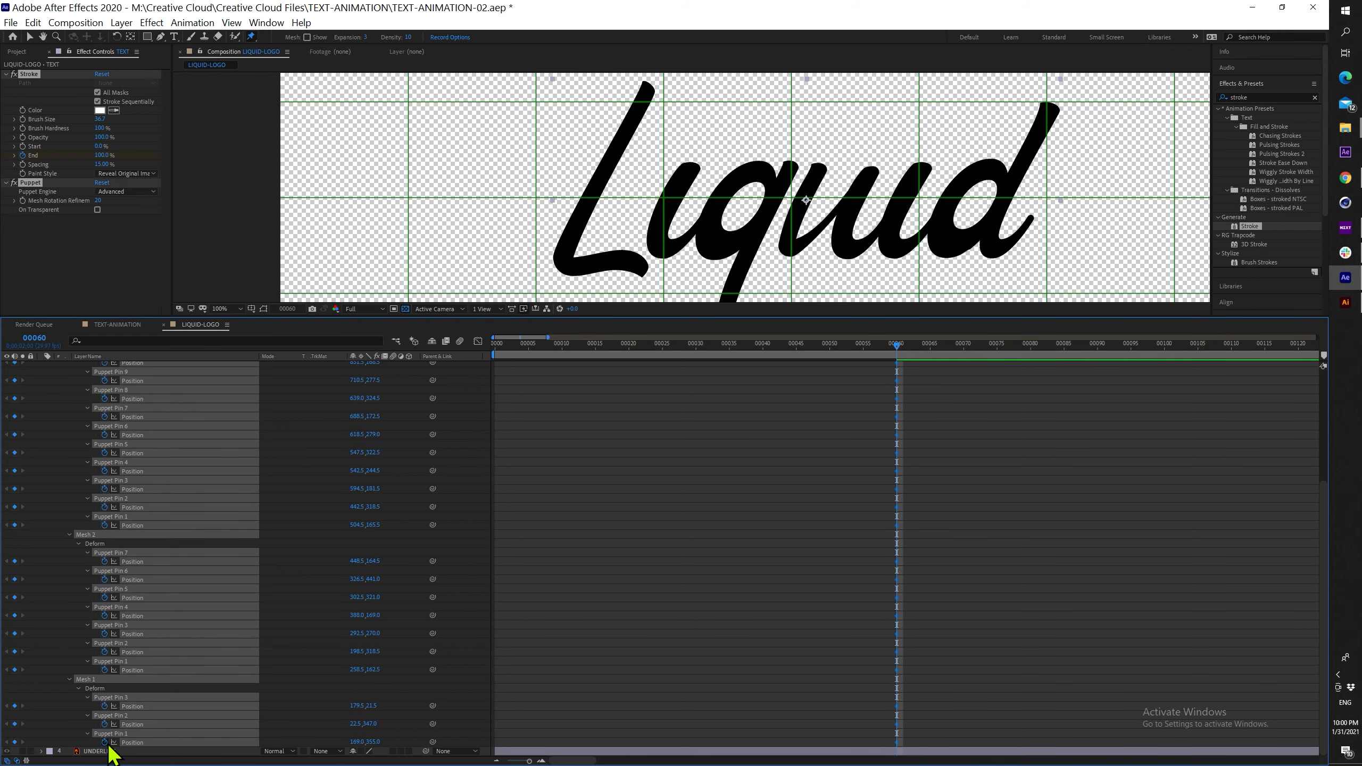
key("Delete")
scroll(837, 561, "up", 5)
Show the Puppet pins early in the animation and select the pin at the stroke's start
left_click(890, 385)
left_click(871, 346)
left_click(755, 227)
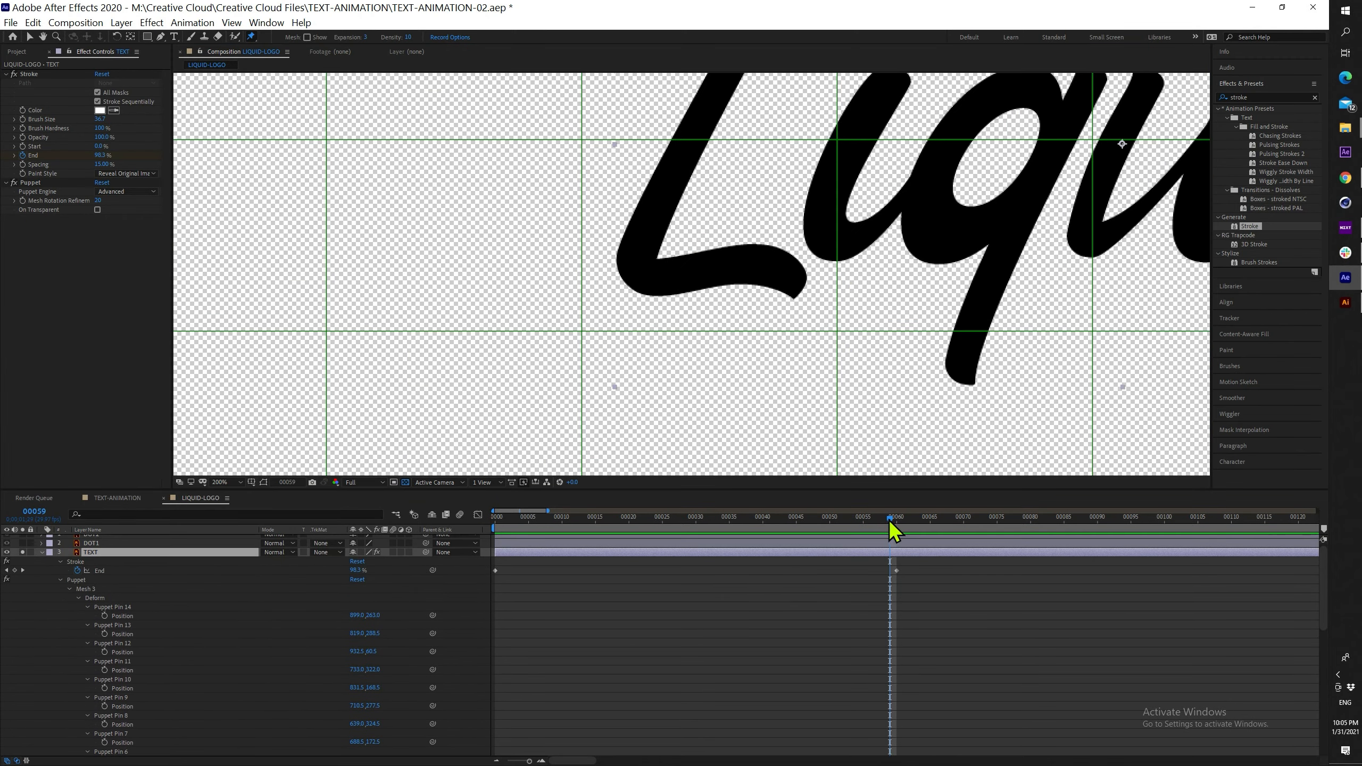
left_click_drag(888, 519, 510, 520)
left_click(732, 259)
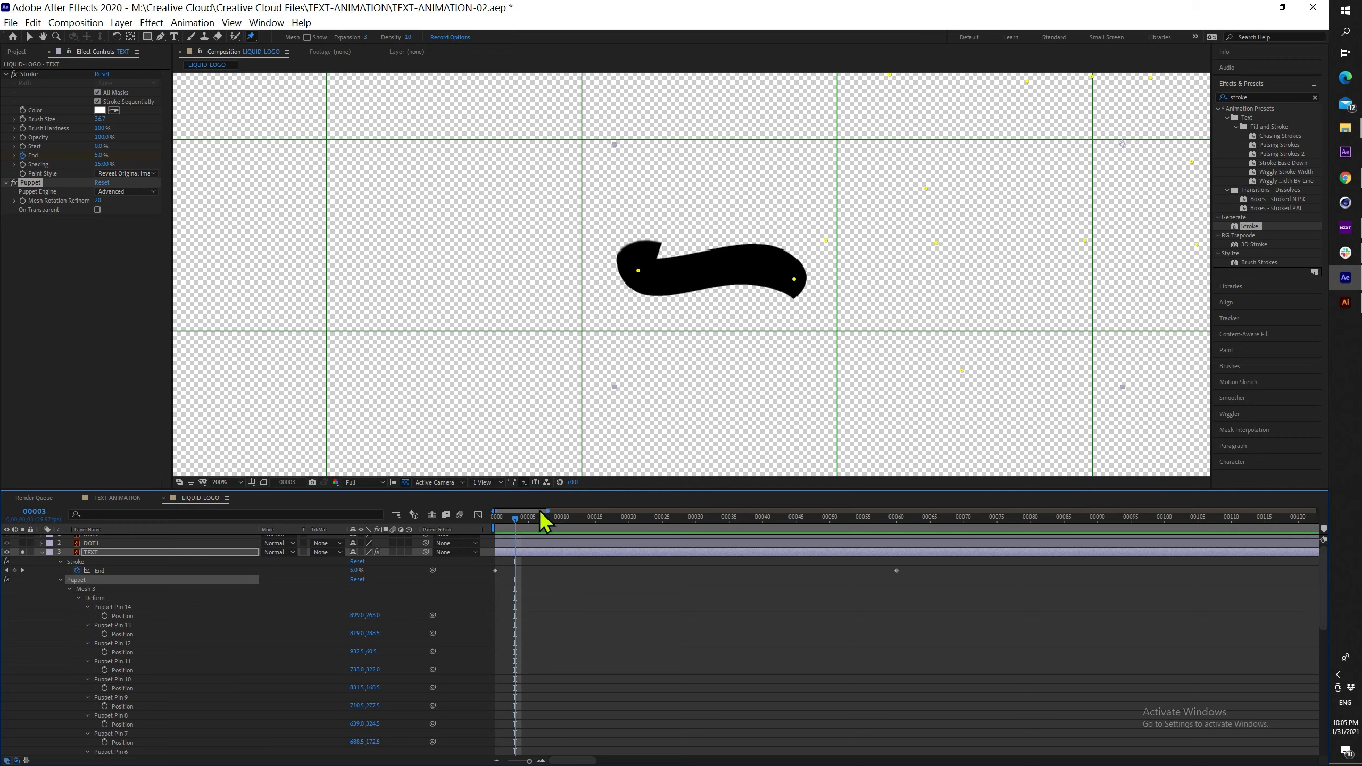
left_click_drag(513, 521, 507, 523)
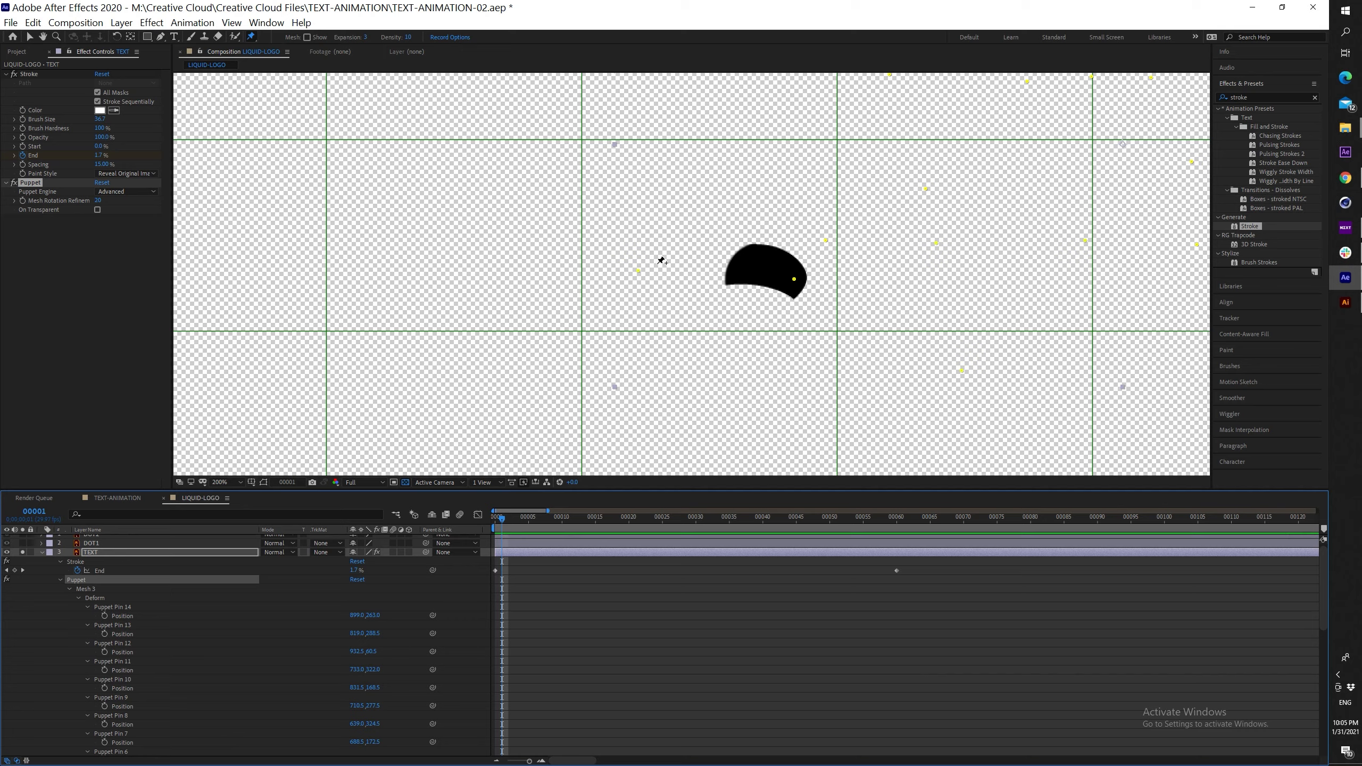
left_click(637, 274)
left_click_drag(550, 491, 552, 382)
scroll(243, 618, "down", 10)
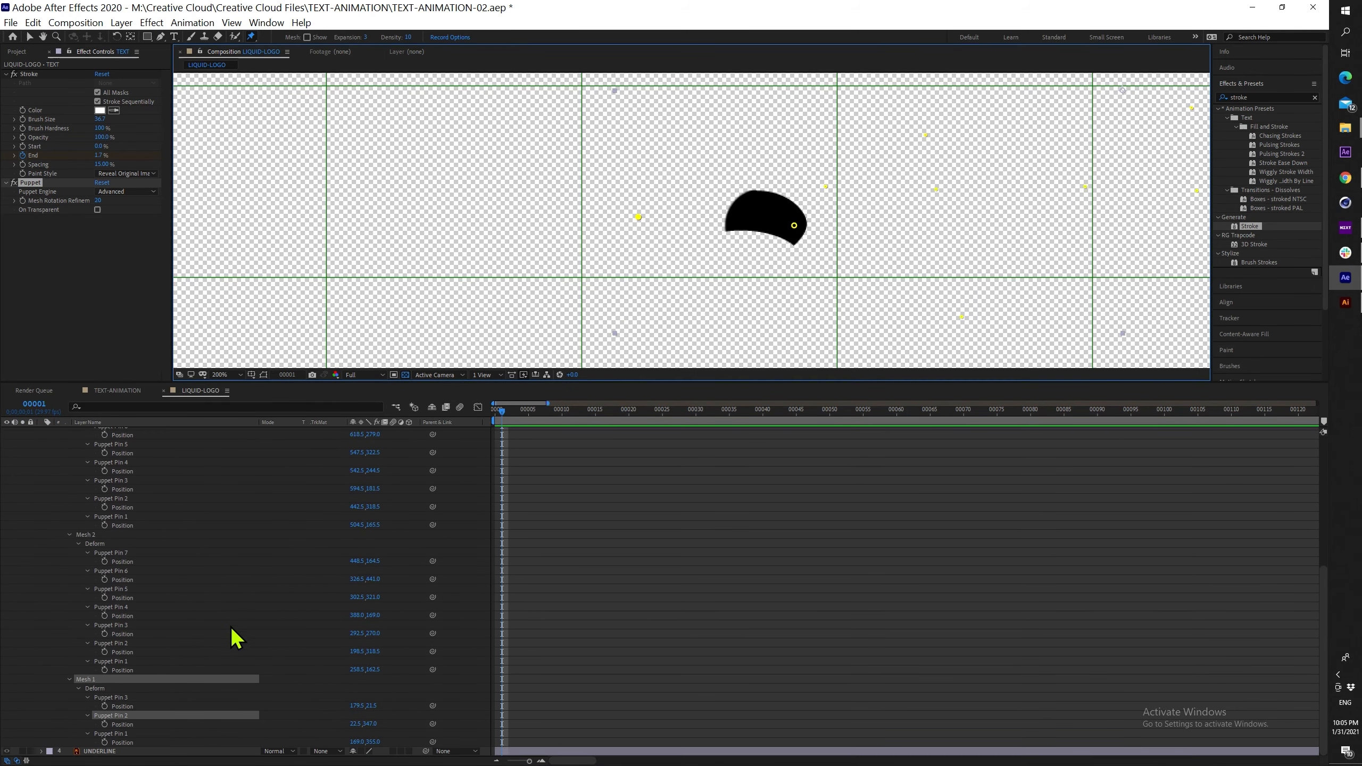
Keyframe Puppet Pin 2 Position and paste the Inertial Bounce expression onto it
left_click(106, 724)
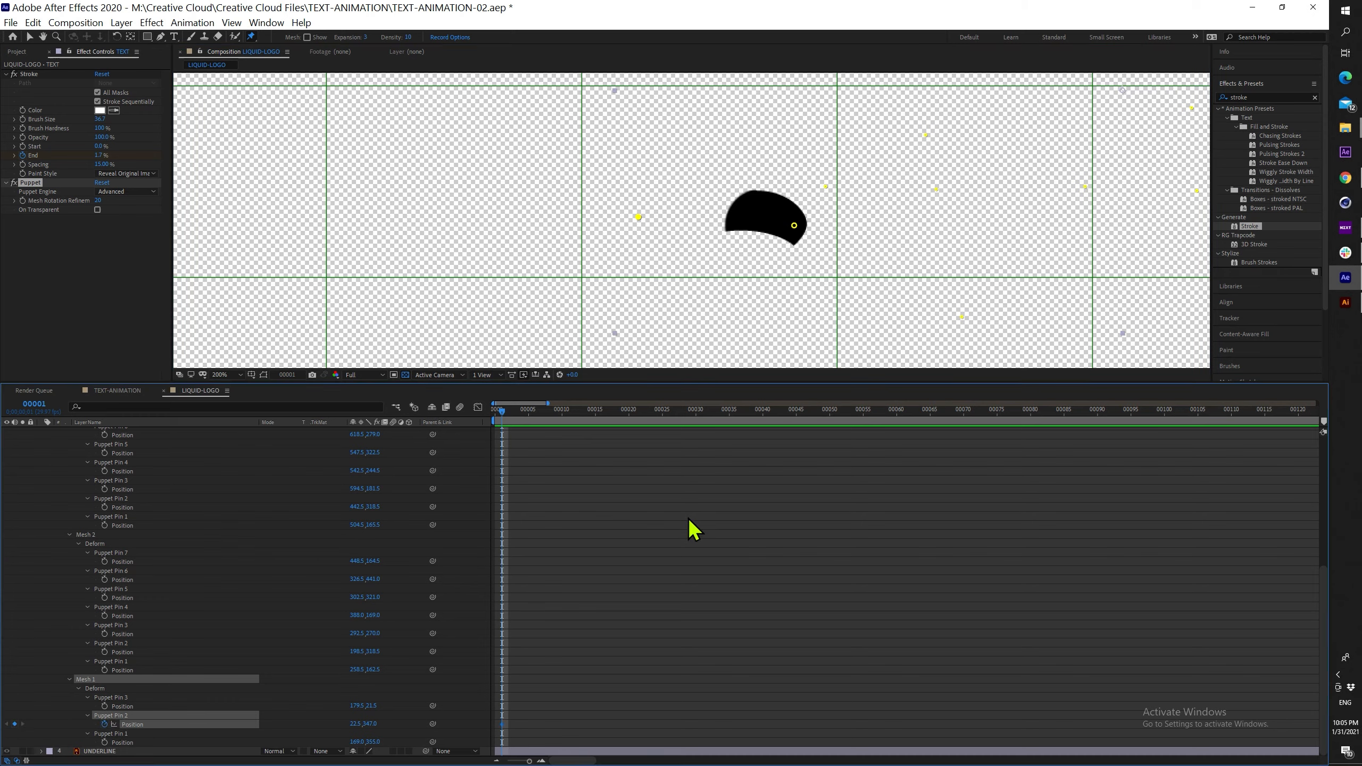
key("Page_Down")
key("Page_Down")
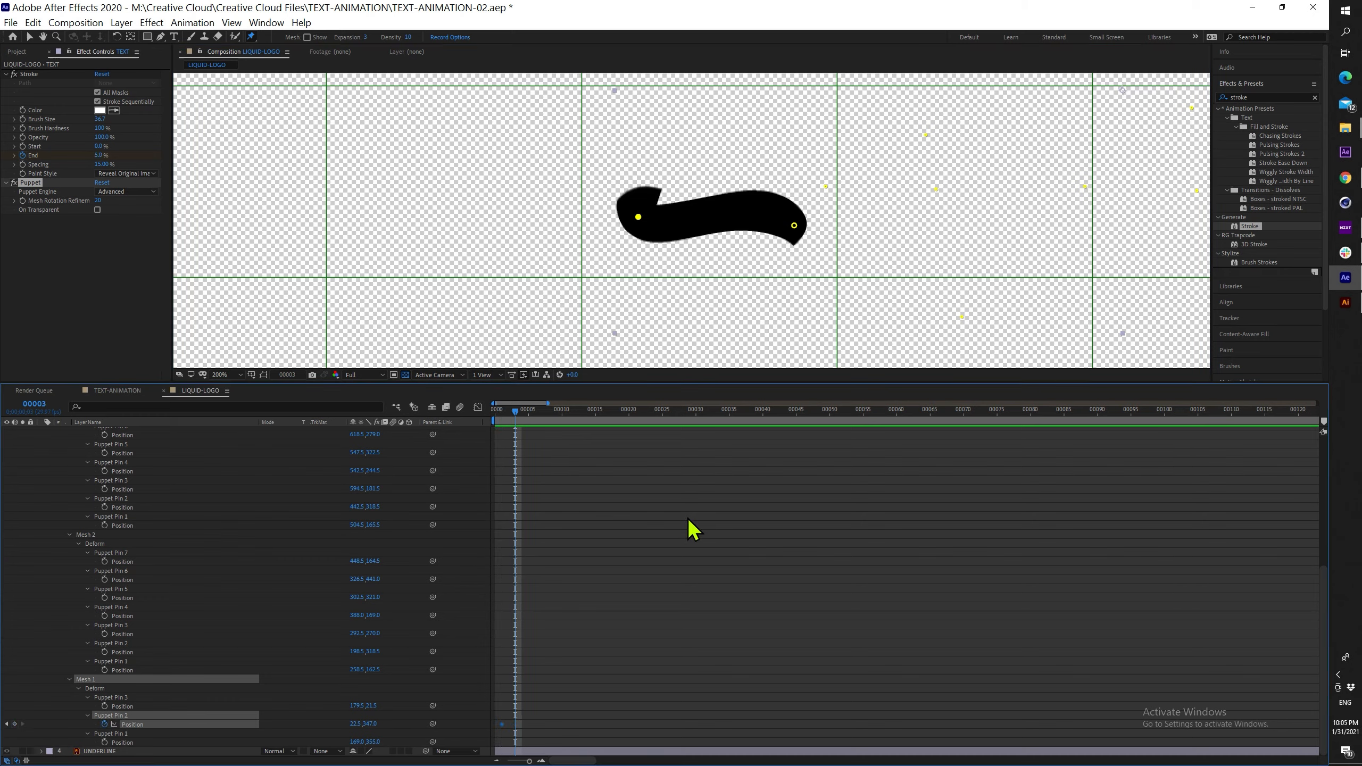
left_click(105, 726, "alt")
key("ctrl+v")
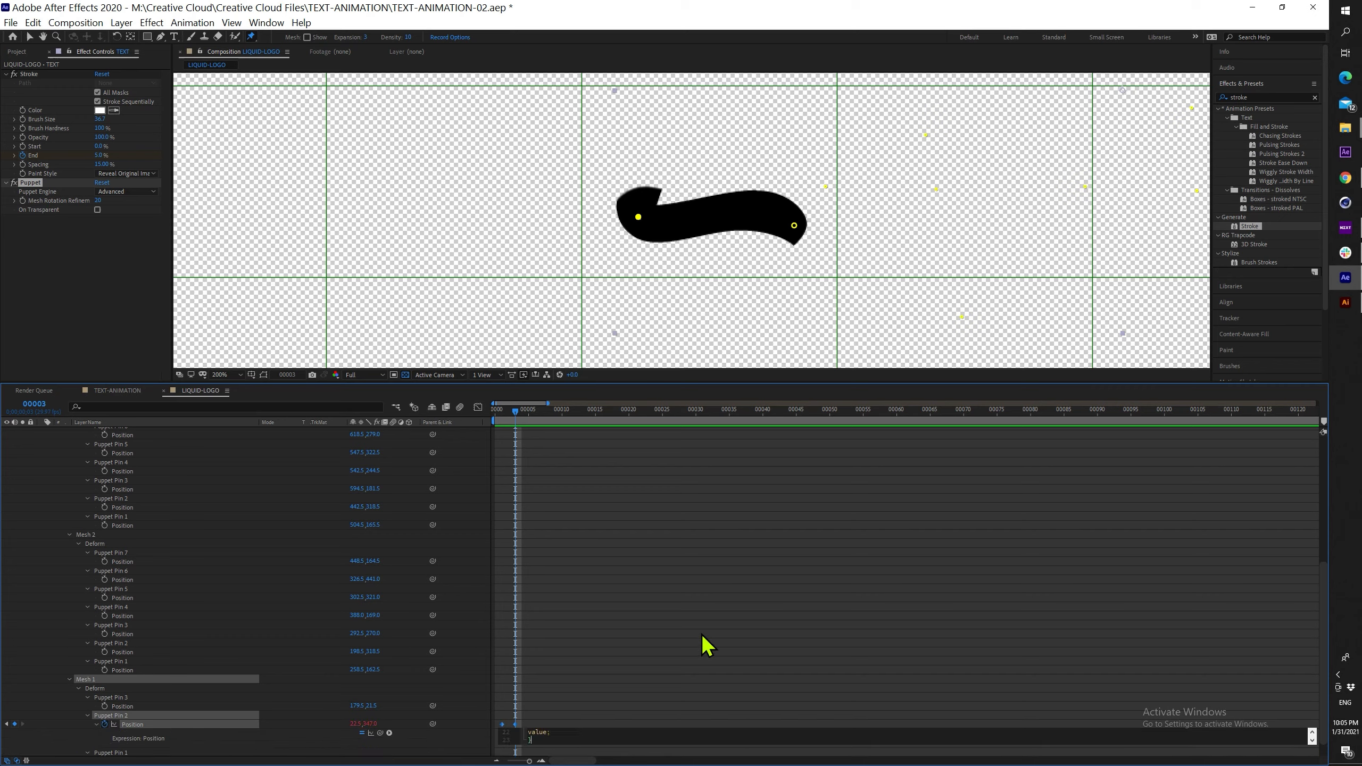
left_click(657, 652)
left_click(556, 746)
key("ctrl+c")
scroll(557, 745, "down", 5)
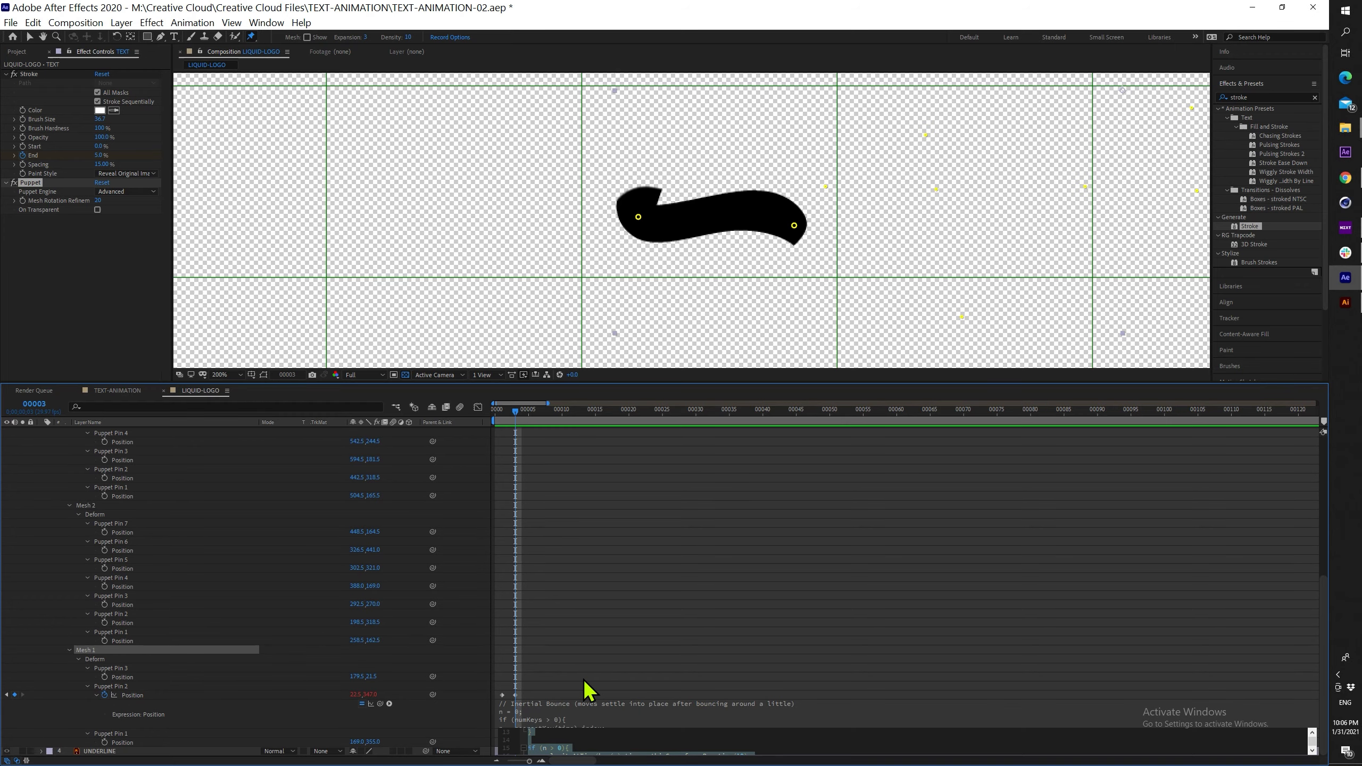
left_click(604, 674)
Edit the expression to amp .05, freq 2.0, decay 6.0 and check the first frames
left_click(574, 709)
scroll(633, 729, "down", 2)
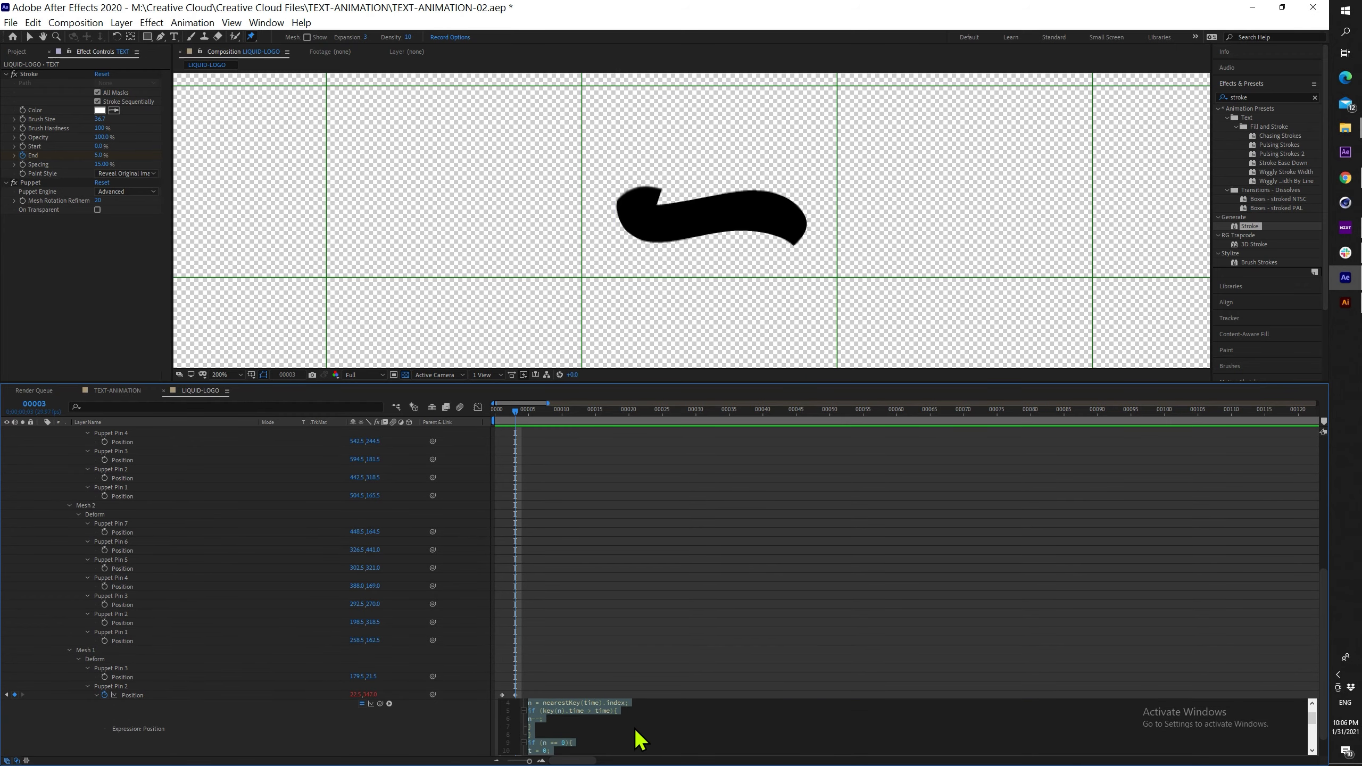
scroll(633, 735, "down", 3)
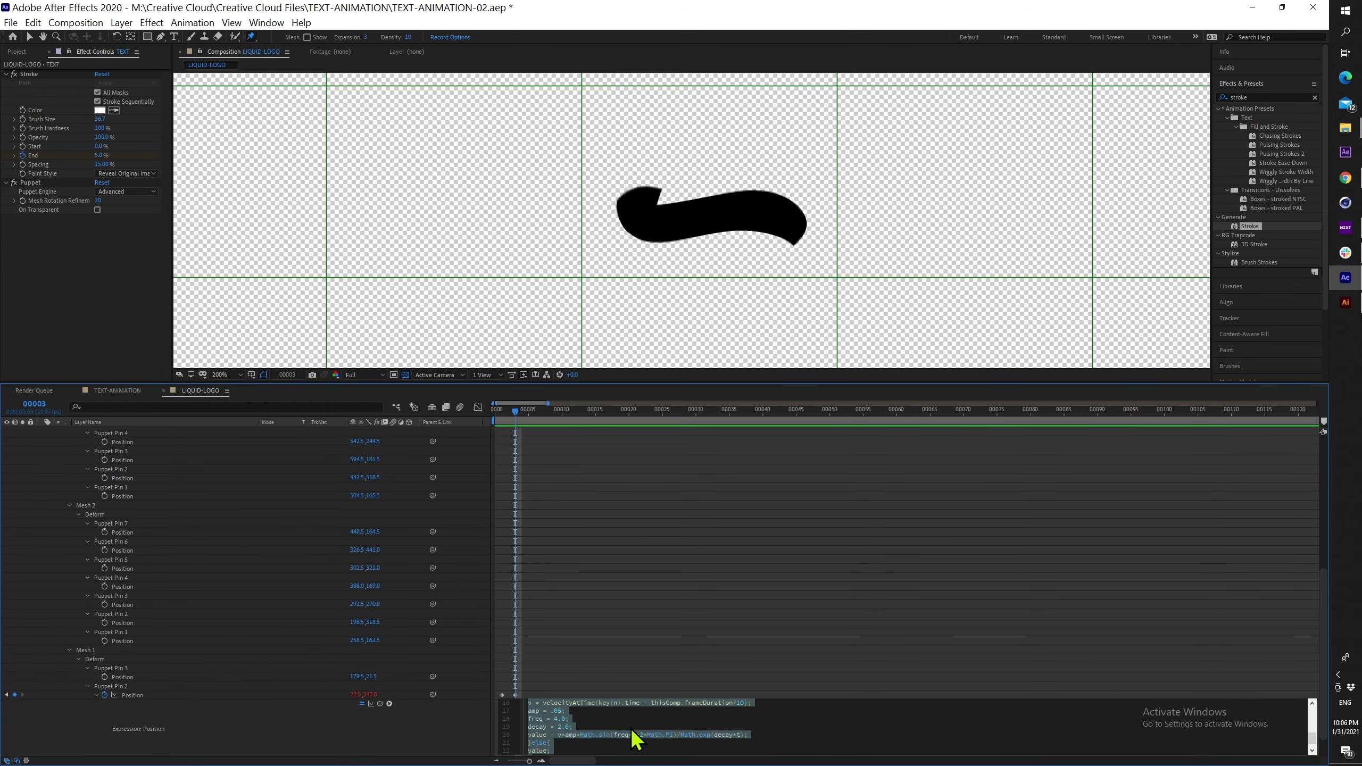
left_click(559, 712)
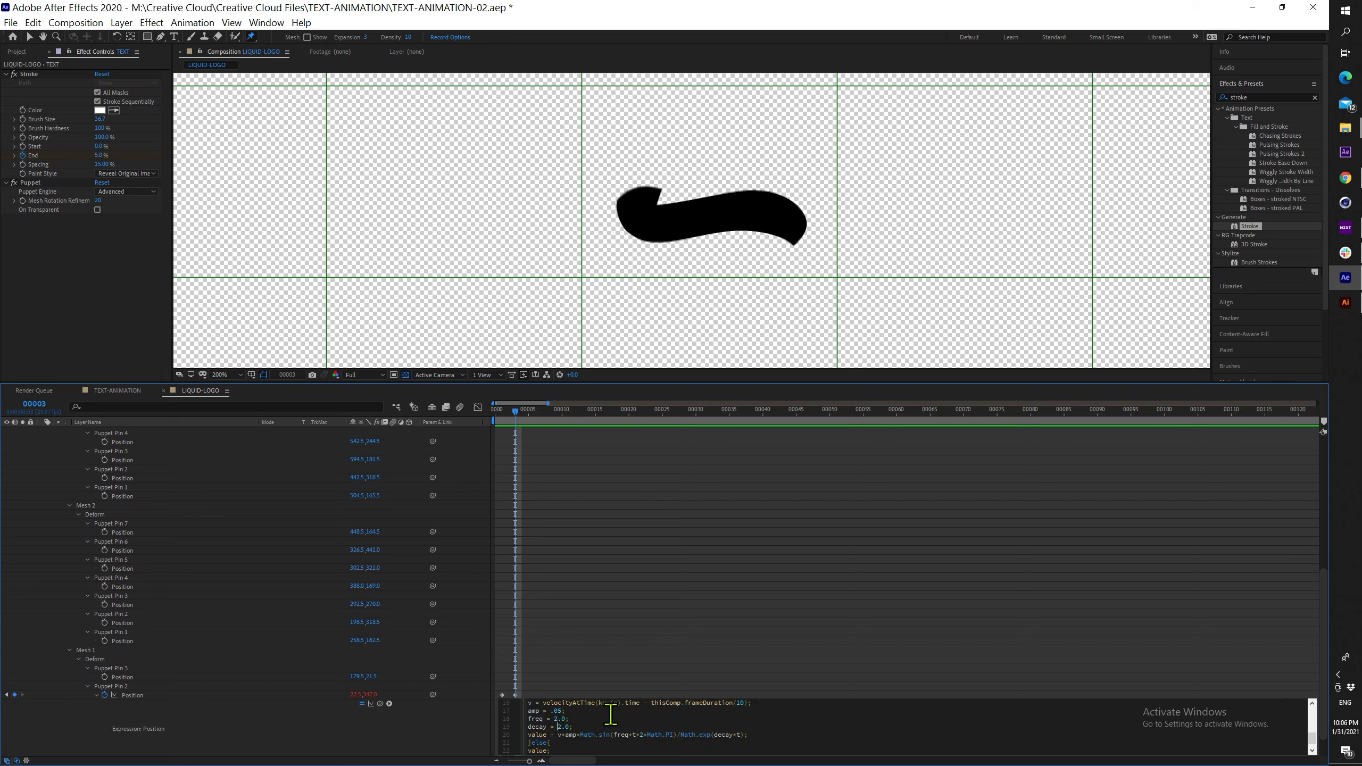
left_click(628, 573)
left_click_drag(498, 417, 515, 417)
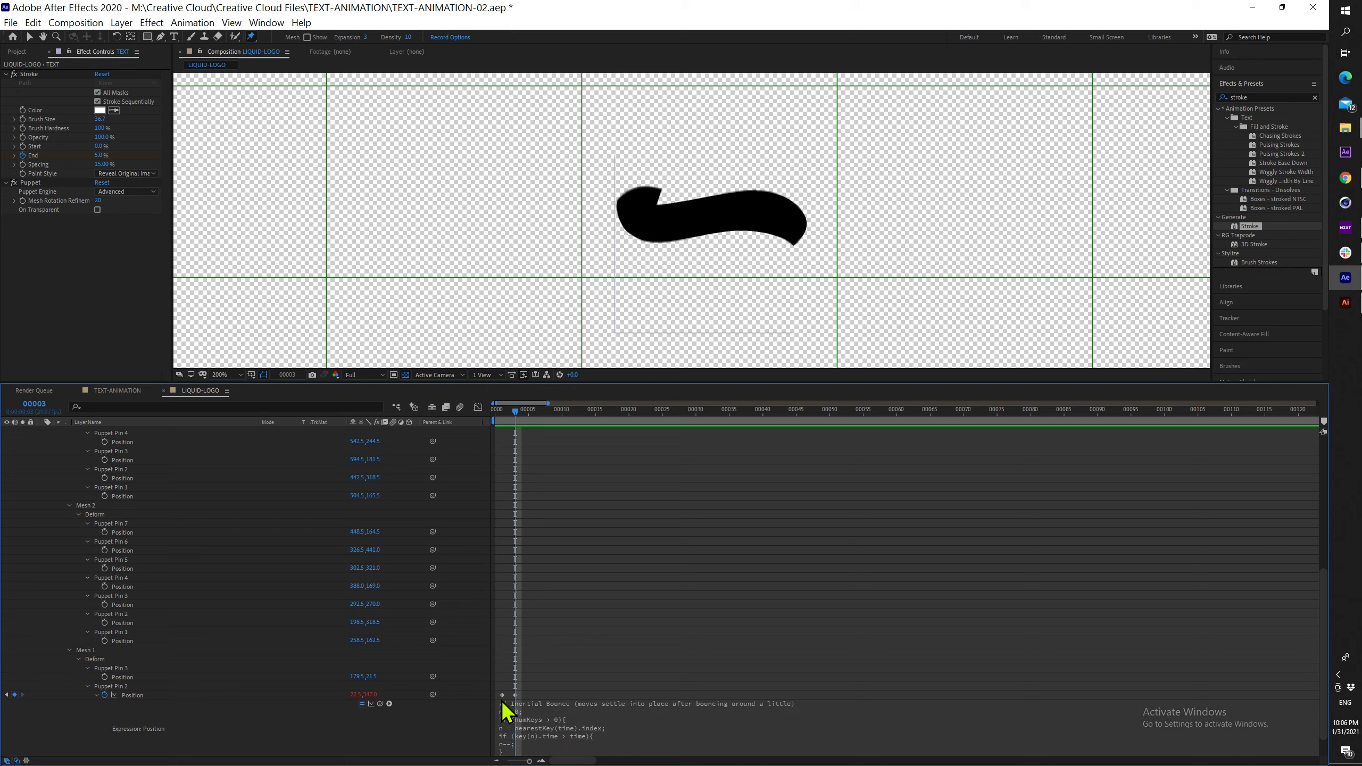
left_click(503, 696)
Nudge Mesh 1's Pin 2 slightly right at frame 1 and preview the bouncing L stroke
left_click_drag(514, 418, 502, 417)
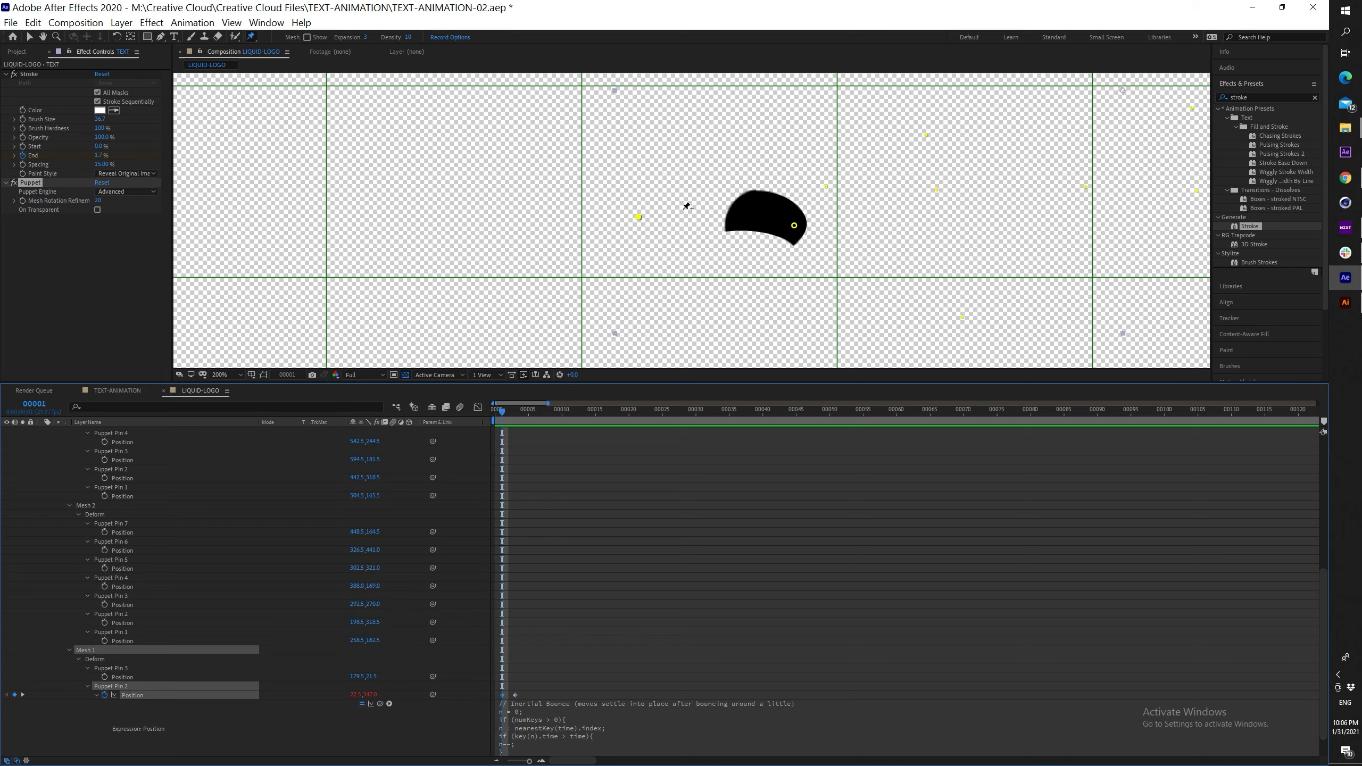
left_click_drag(638, 217, 641, 218)
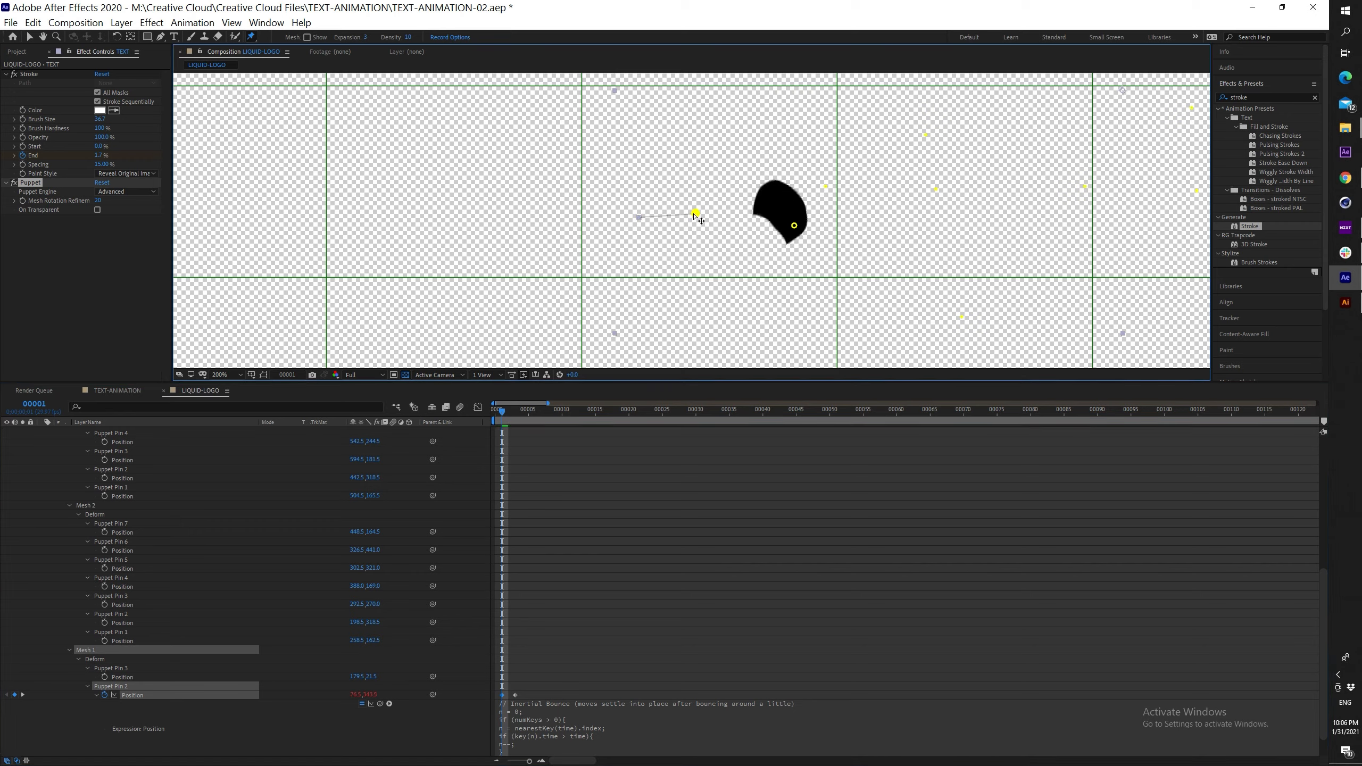
mouse_move(504, 420)
left_mouse_down()
mouse_move(593, 414)
mouse_move(490, 404)
left_mouse_up()
scroll(683, 220, "down", 2)
left_click_drag(682, 220, 600, 279)
key("space")
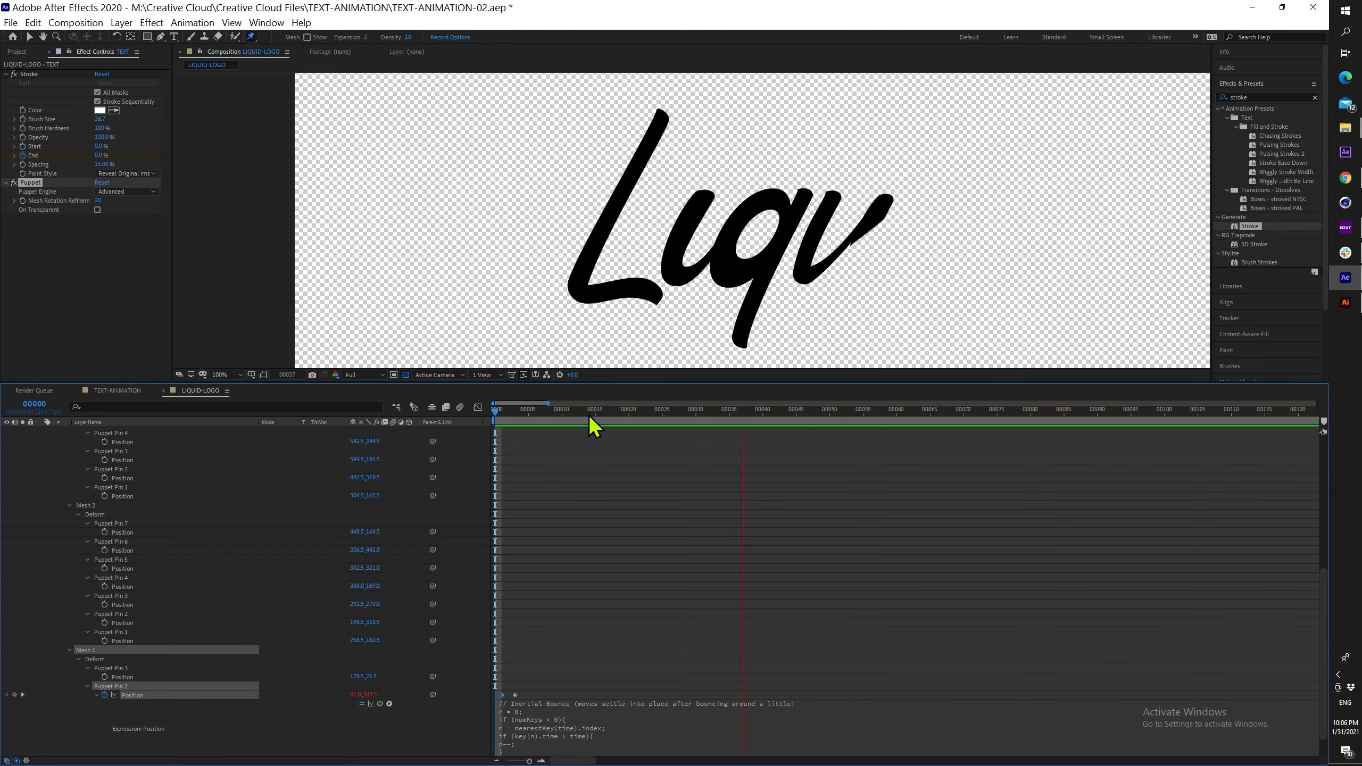
mouse_move(592, 411)
left_mouse_down()
mouse_move(510, 412)
mouse_move(562, 410)
left_mouse_up()
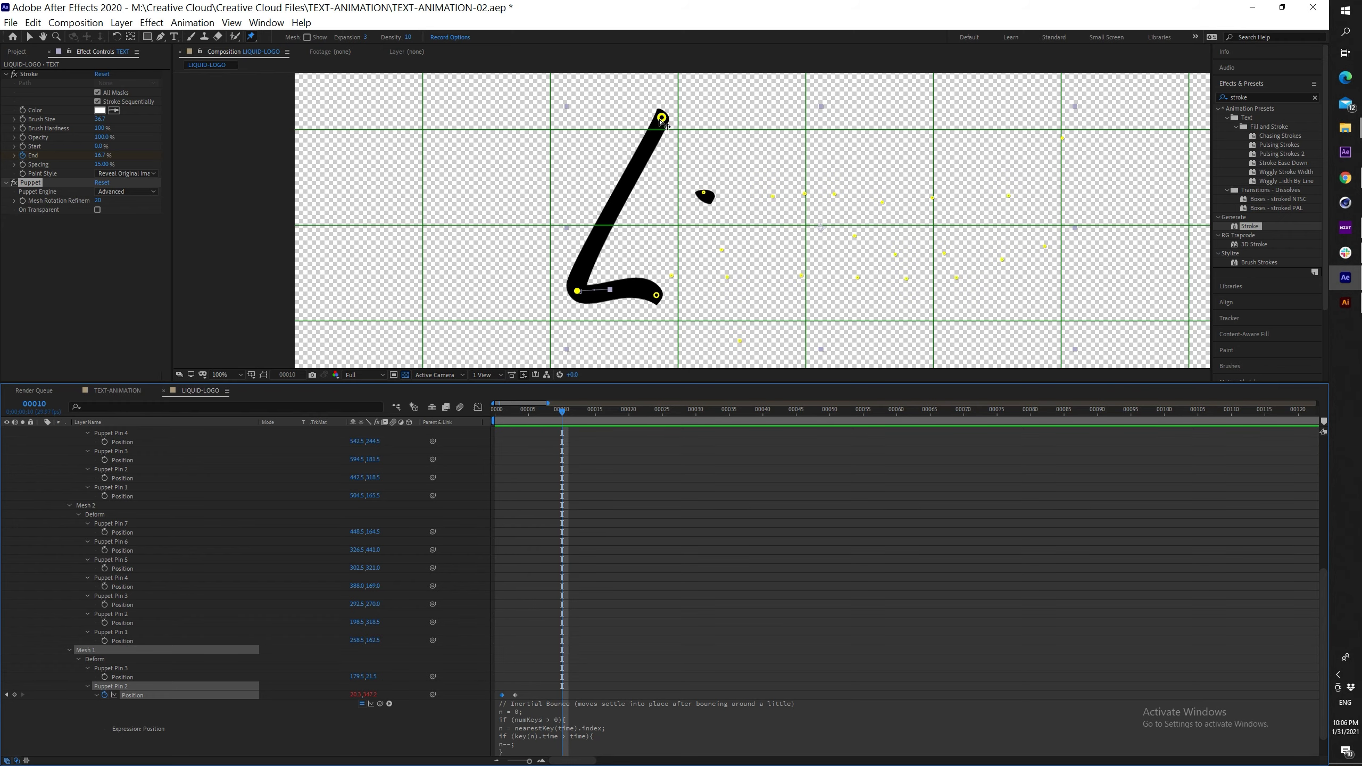
Keyframe Mesh 1 Pin 3's position and pull it down-left two frames earlier as its start pose
left_click(663, 121)
scroll(592, 623, "down", 1)
left_click(561, 417)
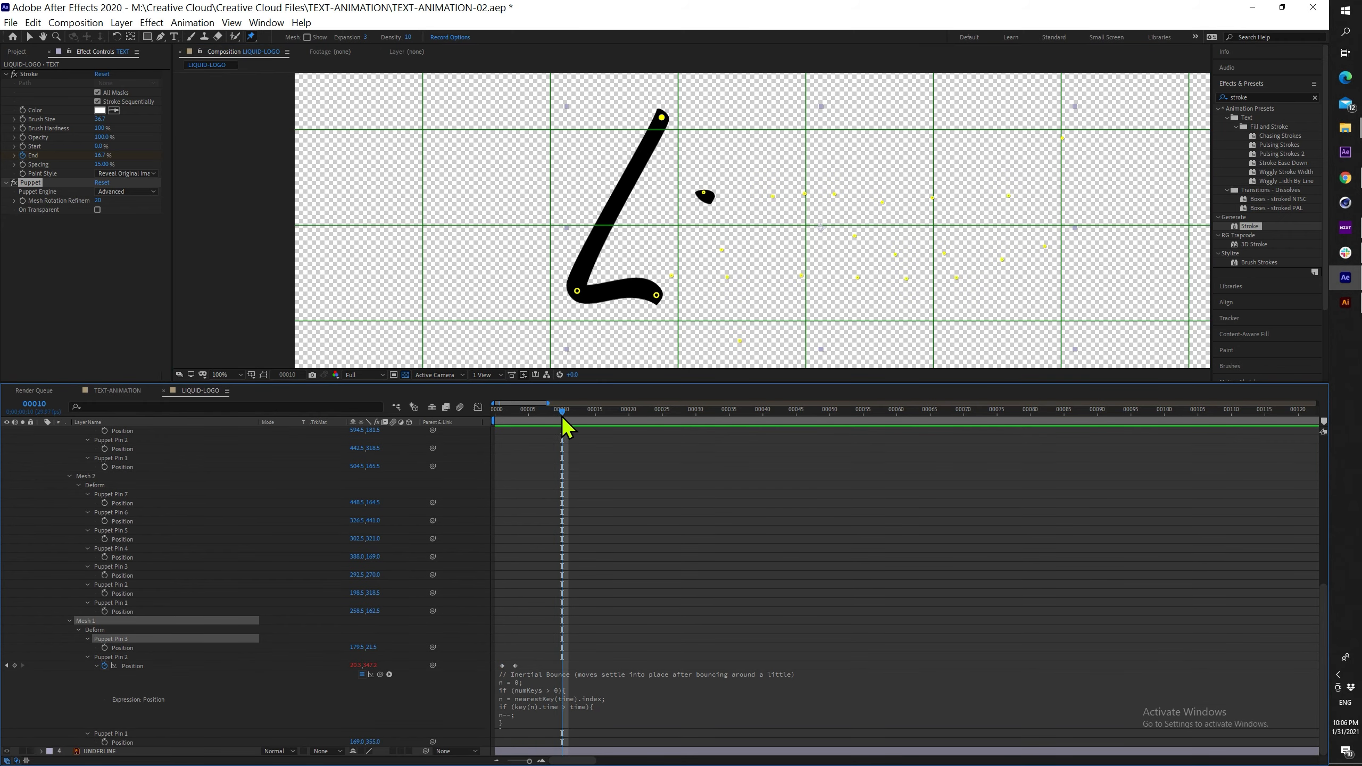
key("Page_Up")
key("Page_Up")
key("Page_Up")
left_click(106, 649)
key("Page_Down")
key("Page_Down")
Keyframe Pin 4, move it down-left for its start pose, and paste Inertial Bounce
key("Page_Down")
left_click(15, 648)
key("Page_Up")
key("Page_Up")
key("Page_Up")
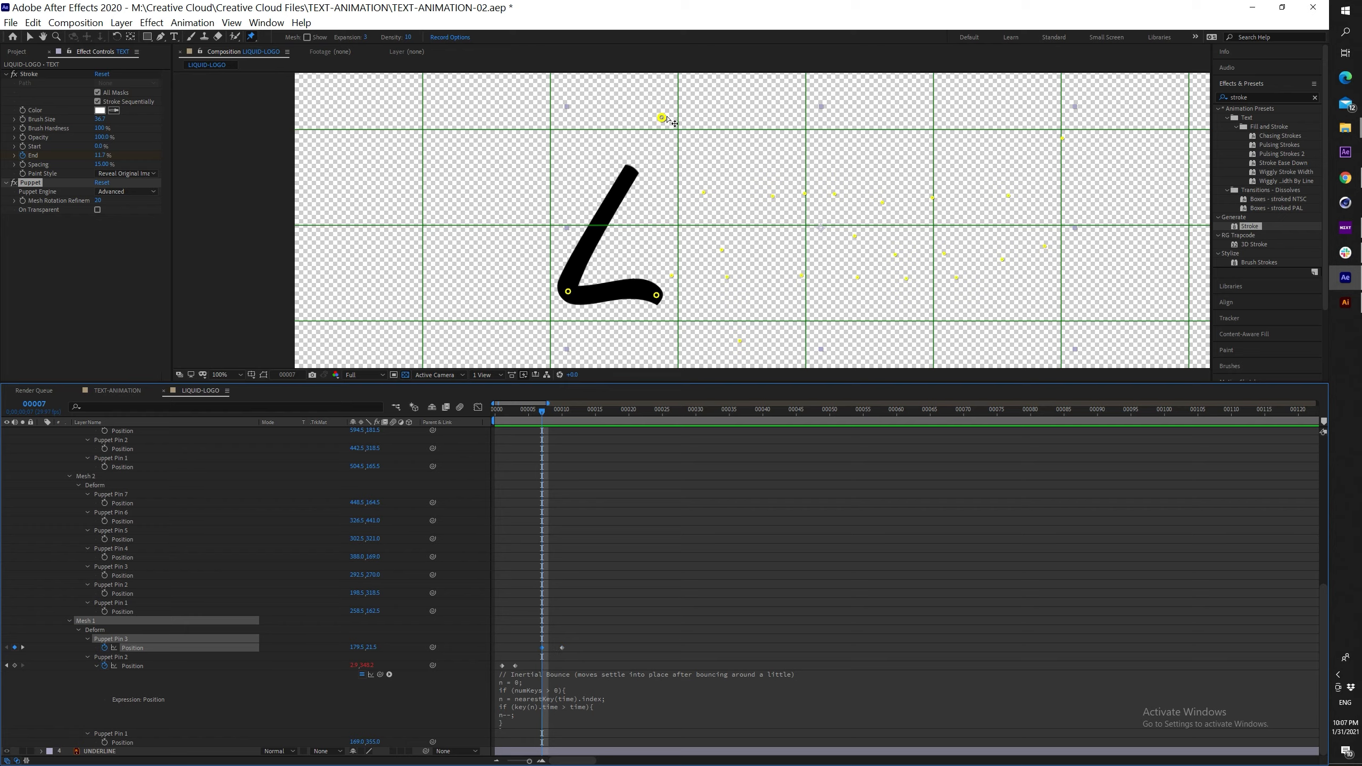
left_click_drag(662, 118, 625, 174)
Paste the Inertial Bounce expression onto Pin 3's position and preview the bounce
left_click(105, 648, "alt")
key("ctrl+v")
left_click_drag(542, 412, 633, 413)
left_click(609, 664)
left_click(609, 639)
key("Home")
key("space")
key("comma")
left_click_drag(503, 414, 569, 418)
Keyframe Mesh 2 Pin 2, offset it upward two frames earlier, and add Inertial Bounce
scroll(690, 225, "up", 2)
left_click(648, 286)
left_click(104, 594)
key("Page_Up")
key("Page_Up")
left_click_drag(649, 286, 661, 247)
left_click(105, 594, "alt")
key("ctrl+v")
left_click(601, 633)
left_click_drag(568, 419, 616, 414)
key("Home")
key("space")
key("space")
left_click(849, 128)
left_click(104, 558)
key("Page_Up")
key("Page_Up")
left_click(15, 558)
key("Page_Down")
key("Page_Down")
key("Page_Up")
key("Page_Up")
left_click(849, 129)
left_click_drag(849, 130, 796, 175)
left_click(104, 558, "alt")
key("ctrl+v")
left_click(833, 525)
left_click_drag(603, 414, 643, 414)
Keyframe Pin 5, offset it up-right two frames earlier with Inertial Bounce, and preview
left_click(759, 289)
left_click(105, 539)
key("Page_Up")
key("Page_Up")
key("Page_Up")
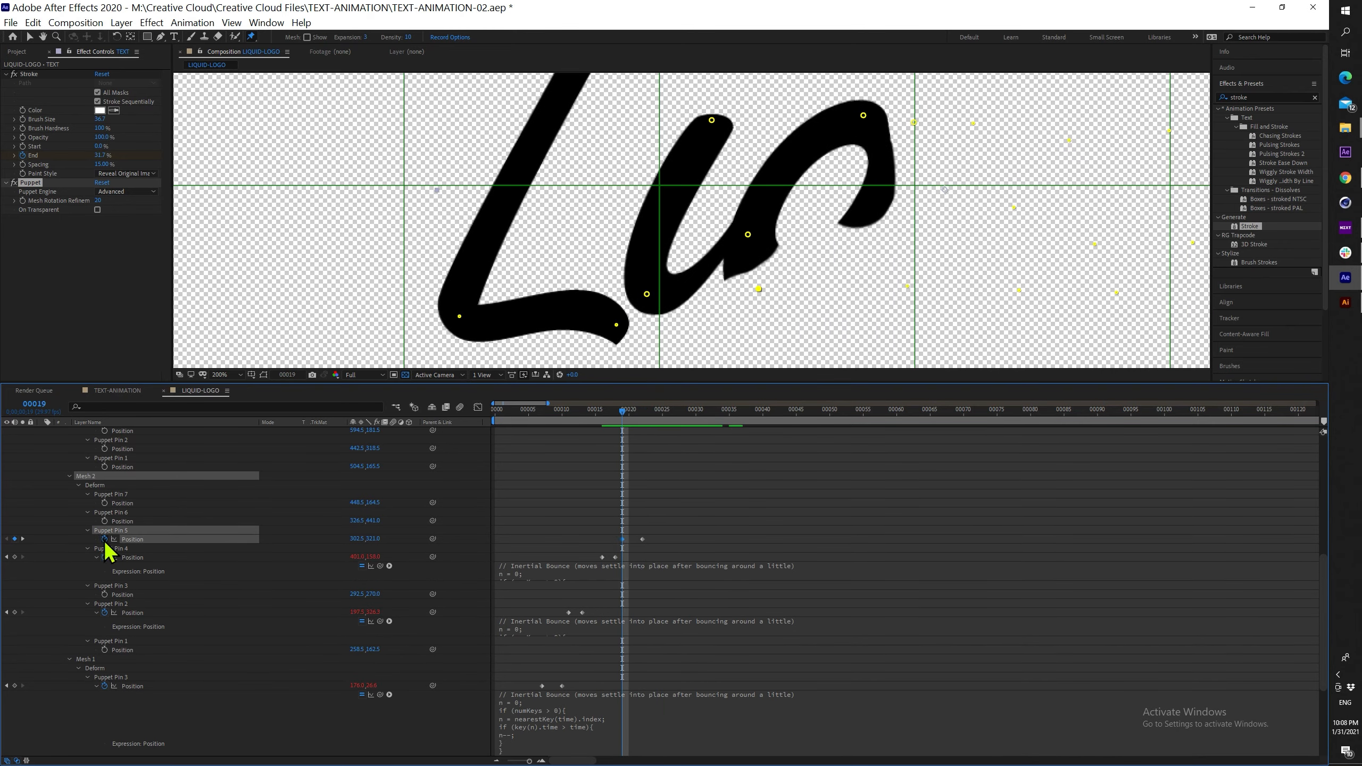
left_click(105, 539, "alt")
key("ctrl+v")
left_click_drag(759, 289, 794, 264)
left_click_drag(629, 410, 711, 392)
scroll(682, 208, "down", 2)
key("Home")
key("space")
key("space")
scroll(681, 209, "up", 2)
left_click_drag(595, 411, 636, 410)
Keyframe Pin 7, move it down-left at frame 25, and paste the Inertial Bounce expression
left_click_drag(681, 257, 674, 208)
left_click_drag(638, 410, 682, 410)
left_click_drag(761, 123, 746, 209)
key("Page_Up")
left_click(760, 139)
key("Page_Down")
left_click(104, 504)
key("Page_Up")
key("Page_Up")
key("Page_Up")
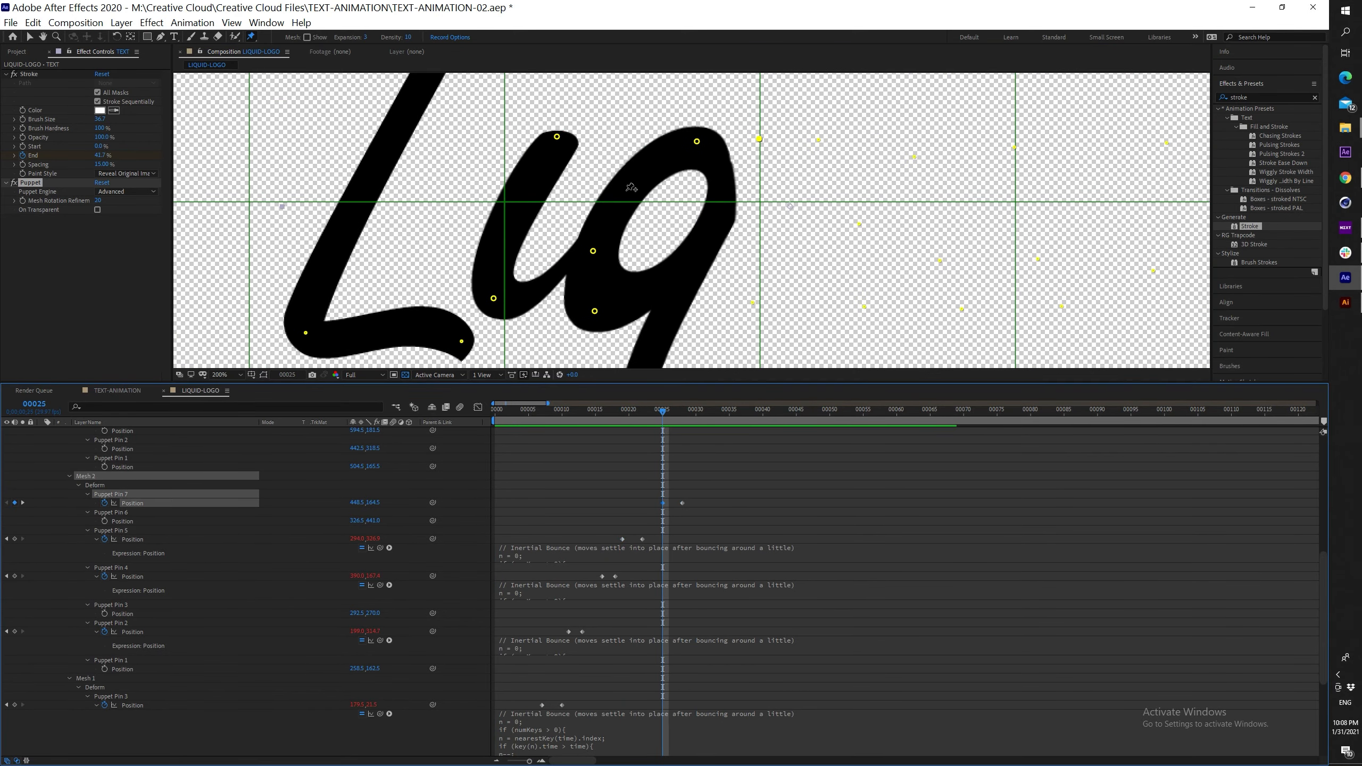
left_click_drag(760, 139, 731, 198)
left_click(104, 503, "alt")
key("ctrl+v")
left_click(684, 414)
mouse_move(685, 413)
left_mouse_down()
mouse_move(726, 414)
mouse_move(710, 411)
left_mouse_up()
Preview the whole word's bouncing strokes from the start and save the project
scroll(680, 219, "down", 2)
key("Home")
key("space")
key("space")
scroll(723, 209, "up", 2)
key("ctrl+s")
Animate Mesh 3's Pin 2 rising from a raised frame-30 pose to frame 32, with the Inertial Bounce expression
left_click(620, 335)
left_click(104, 504)
key("Page_Up")
key("Page_Up")
left_click(14, 504)
left_click_drag(621, 335, 638, 274)
left_click(711, 416)
left_click(104, 503, "alt")
key("ctrl+v")
Keyframe Pin 3 from an offset frame-34 pose to frame 36 and paste the Inertial Bounce expression
left_click_drag(709, 413, 736, 413)
left_click(104, 485)
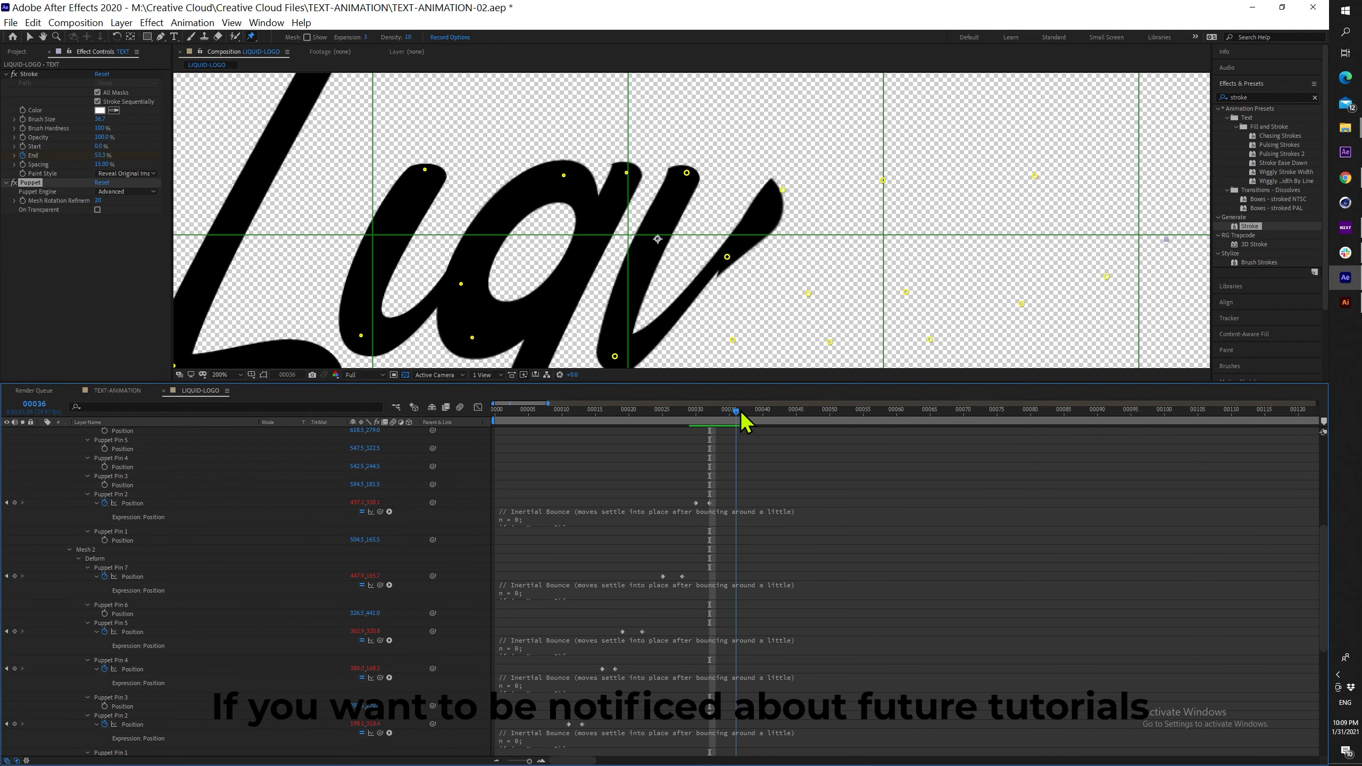
key("Page_Up")
key("Page_Up")
left_click_drag(782, 190, 750, 229)
left_click(105, 485, "alt")
key("ctrl+v")
Keyframe Pin 5 from a raised frame-39 pose to frame 41 with the Inertial Bounce expression
left_click_drag(726, 413, 769, 413)
left_click(732, 339)
scroll(258, 467, "up", 2)
left_click(104, 504)
key("Page_Up")
key("Page_Up")
left_click(15, 503)
left_click_drag(733, 339, 743, 292)
left_click(104, 504, "alt")
key("ctrl+v")
Keyframe Pin 6 from a down-left frame-40 pose to frame 42 with Inertial Bounce
left_click(129, 485)
left_click_drag(759, 415, 781, 420)
left_click(105, 484)
key("Page_Up")
key("Page_Up")
left_click_drag(808, 294, 784, 317)
left_click(104, 485, "alt")
key("ctrl+v")
Keyframe Pin 8 from a raised frame-44 pose to frame 46 with the Inertial Bounce expression
left_click_drag(765, 413, 803, 411)
left_click(830, 341)
left_click(105, 476)
key("Page_Up")
key("Page_Up")
left_click(15, 476)
left_click_drag(830, 342, 833, 293)
left_click(105, 476, "alt")
key("ctrl+v")
Keyframe Pin 9 from a down-left frame-44 pose to frame 47 with Inertial Bounce
left_click_drag(791, 412, 809, 414)
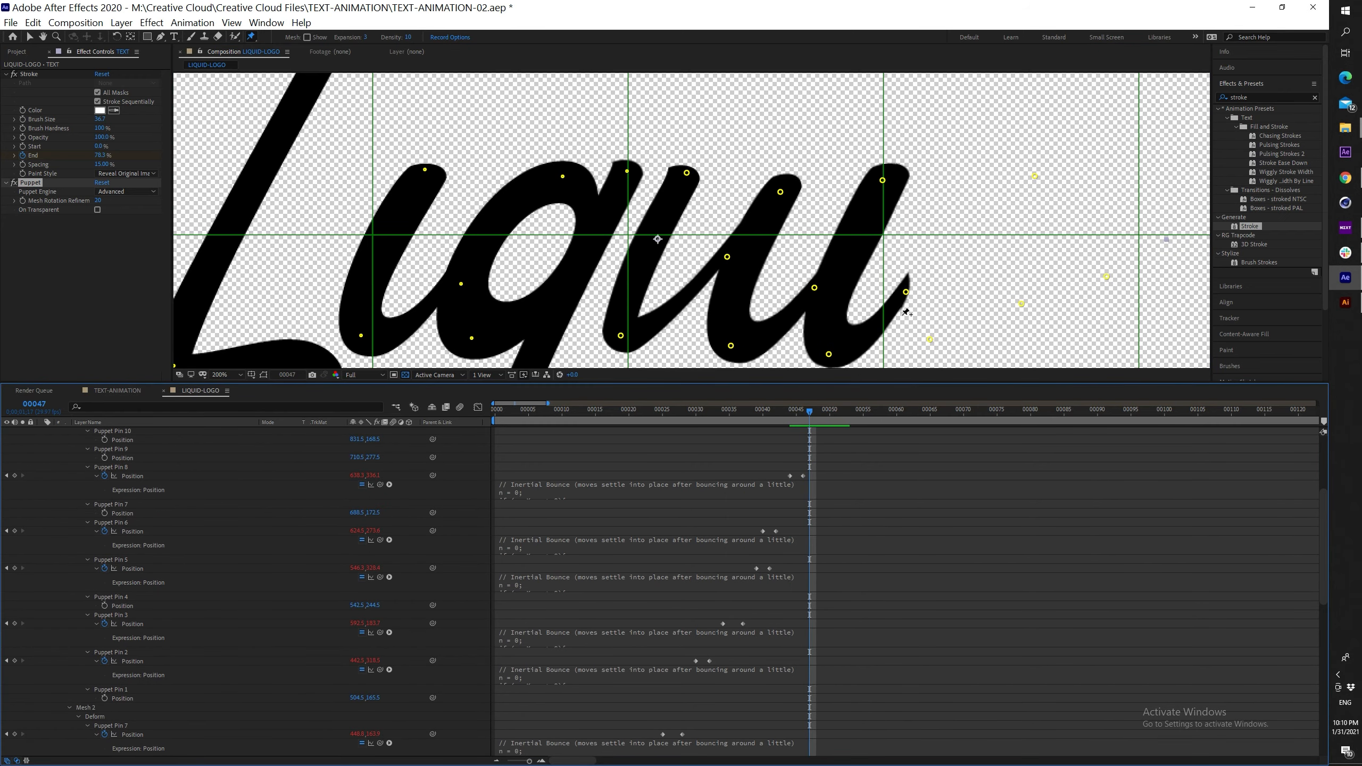
left_click(906, 292)
left_click(105, 539)
key("Page_Up")
key("Page_Up")
key("Page_Up")
left_click_drag(906, 292, 884, 316)
left_click(104, 539, "alt")
key("ctrl+v")
Keyframe Pin 11 from a raised frame-48 pose to frame 51 with the Inertial Bounce expression
left_click_drag(790, 412, 837, 413)
left_click(931, 339)
left_click(104, 530)
key("Page_Up")
key("Page_Up")
key("Page_Up")
left_click(14, 530)
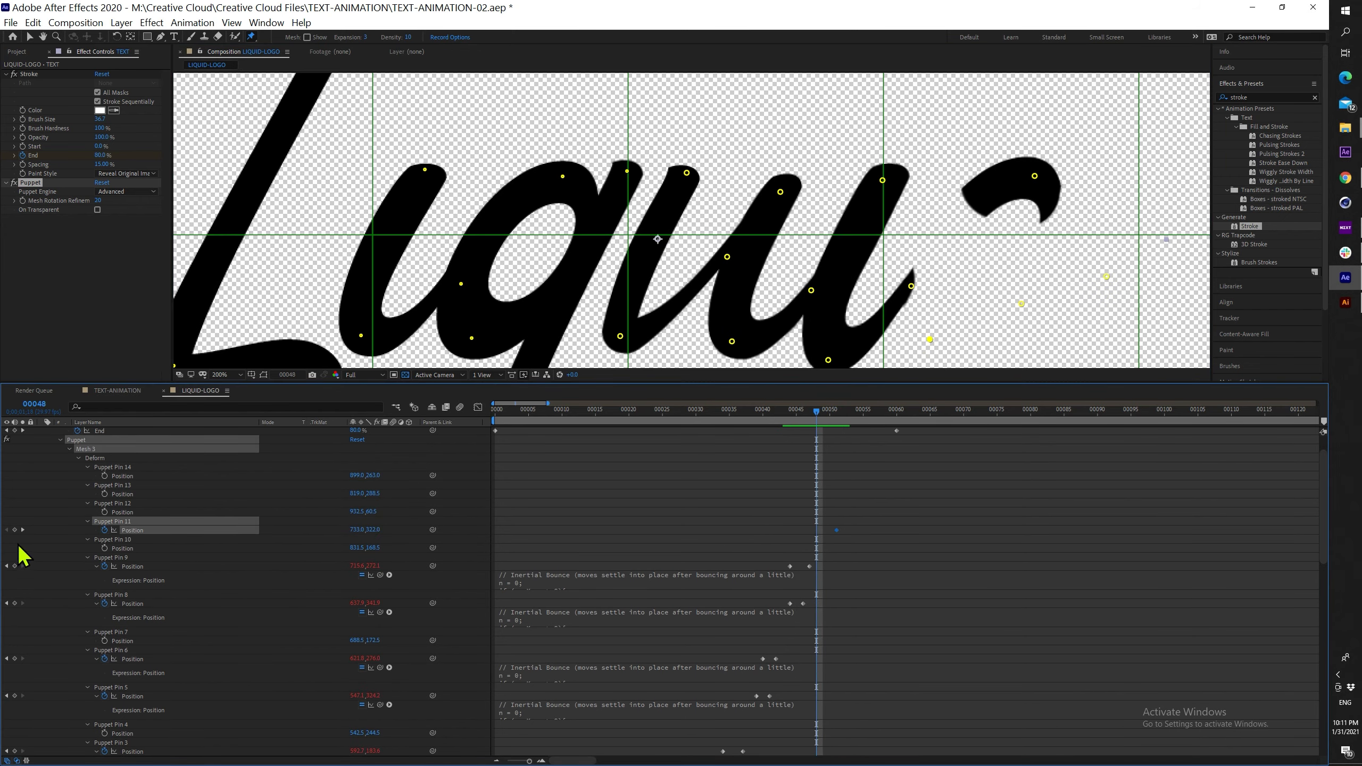
left_click_drag(931, 339, 915, 281)
left_click_drag(915, 281, 912, 246)
left_click(105, 530, "alt")
key("ctrl+v")
Save, then keyframe Pin 12 from a lowered frame-54 pose with the Inertial Bounce expression
left_click_drag(816, 412, 845, 411)
left_click_drag(960, 214, 844, 272)
left_click_drag(844, 411, 884, 413)
scroll(652, 267, "down", 1)
left_click(831, 163)
key("ctrl+s")
key("Page_Up")
scroll(161, 529, "up", 1)
left_click(104, 539)
key("Page_Up")
key("Page_Up")
key("Page_Up")
left_click_drag(831, 163, 811, 206)
left_click(104, 539, "alt")
key("ctrl+v")
Keyframe Pin 14 from a lowered frame-57 pose to frame 59 with Inertial Bounce
left_click_drag(856, 412, 897, 417)
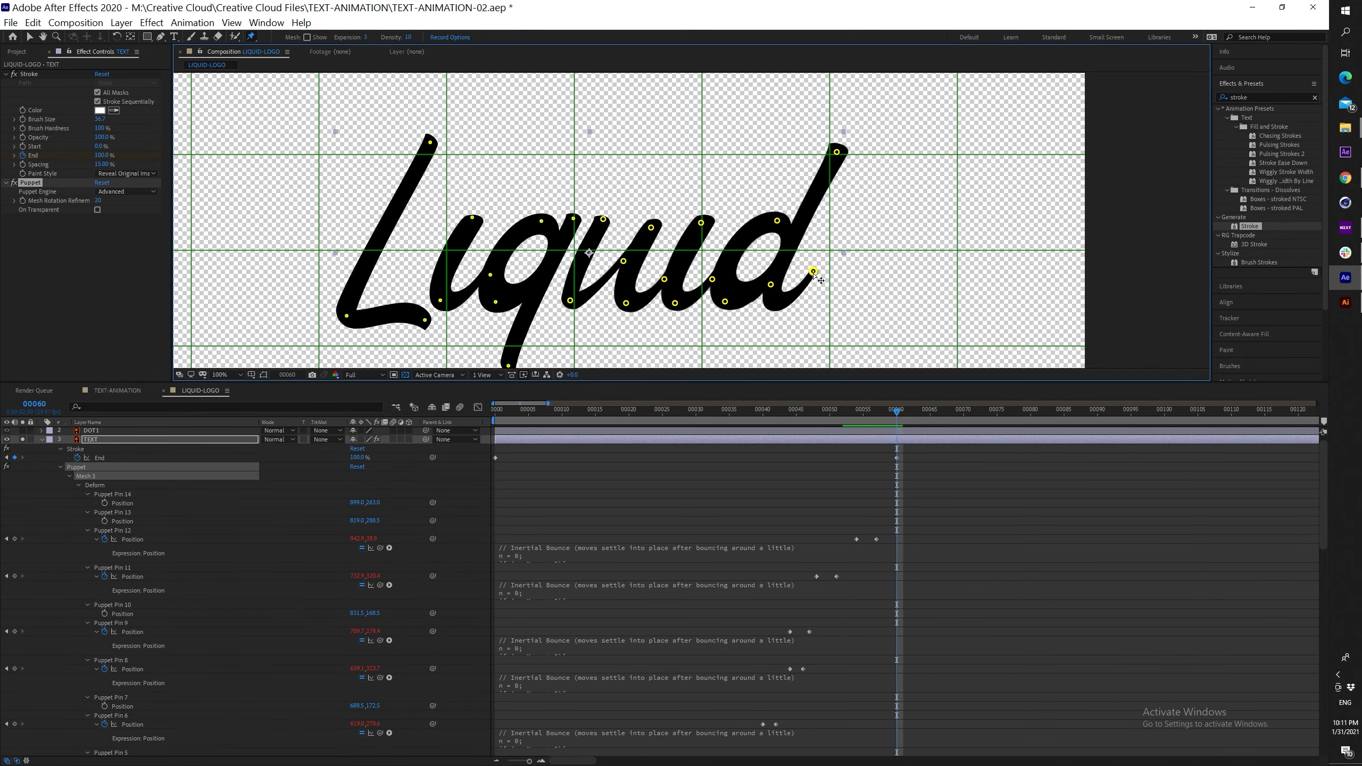
left_click(104, 503)
key("Page_Up")
key("Page_Up")
key("Page_Up")
left_click_drag(813, 271, 785, 305)
scroll(785, 305, "up", 1)
left_click(104, 503, "alt")
key("ctrl+v")
Save the project and preview the whole bouncing word from the start
left_click_drag(835, 412, 740, 416)
key("ctrl+s")
scroll(739, 259, "down", 2)
left_click_drag(738, 259, 734, 336)
left_click_drag(740, 412, 492, 414)
key("shift+slash")
key("space")
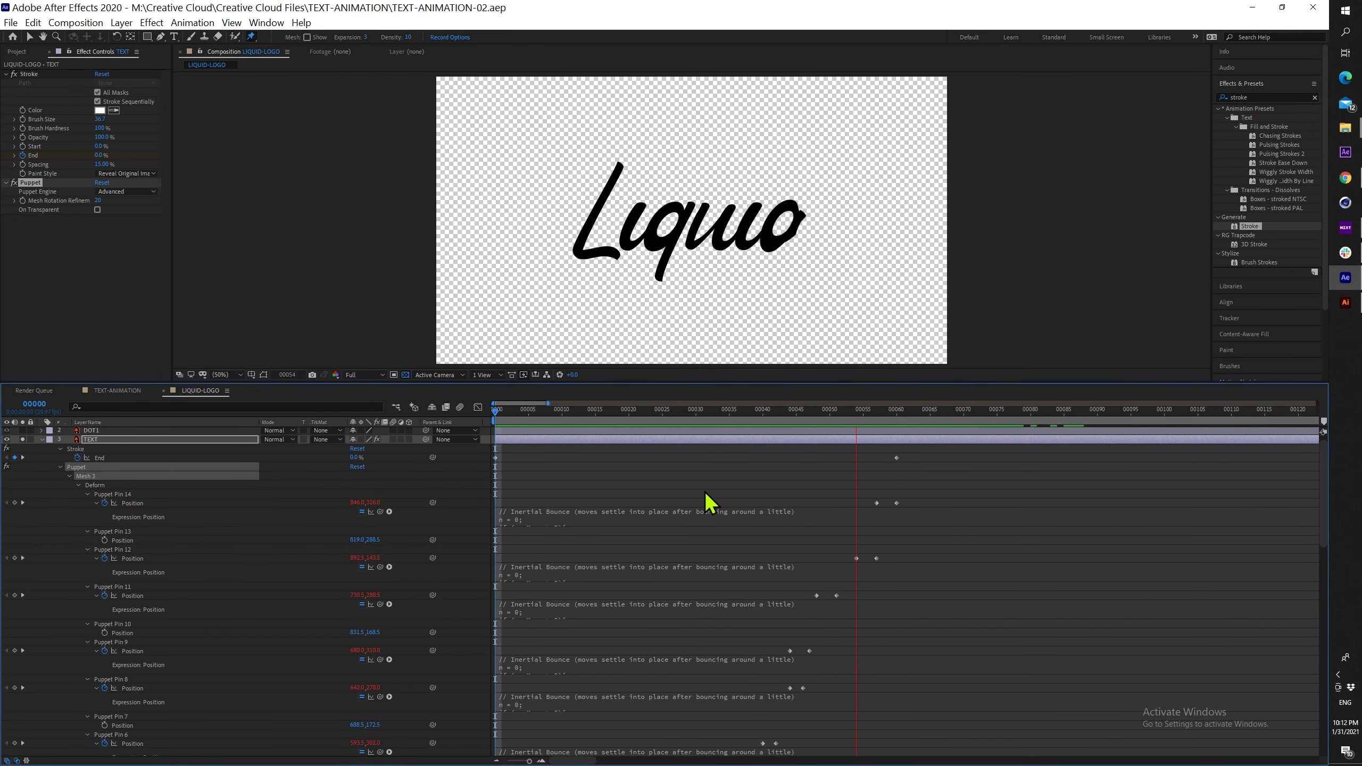
Pre-compose TEXT 2 as TEXT-ANIMATION with all attributes moved, then enable Time Remapping on it
key("space")
key("space")
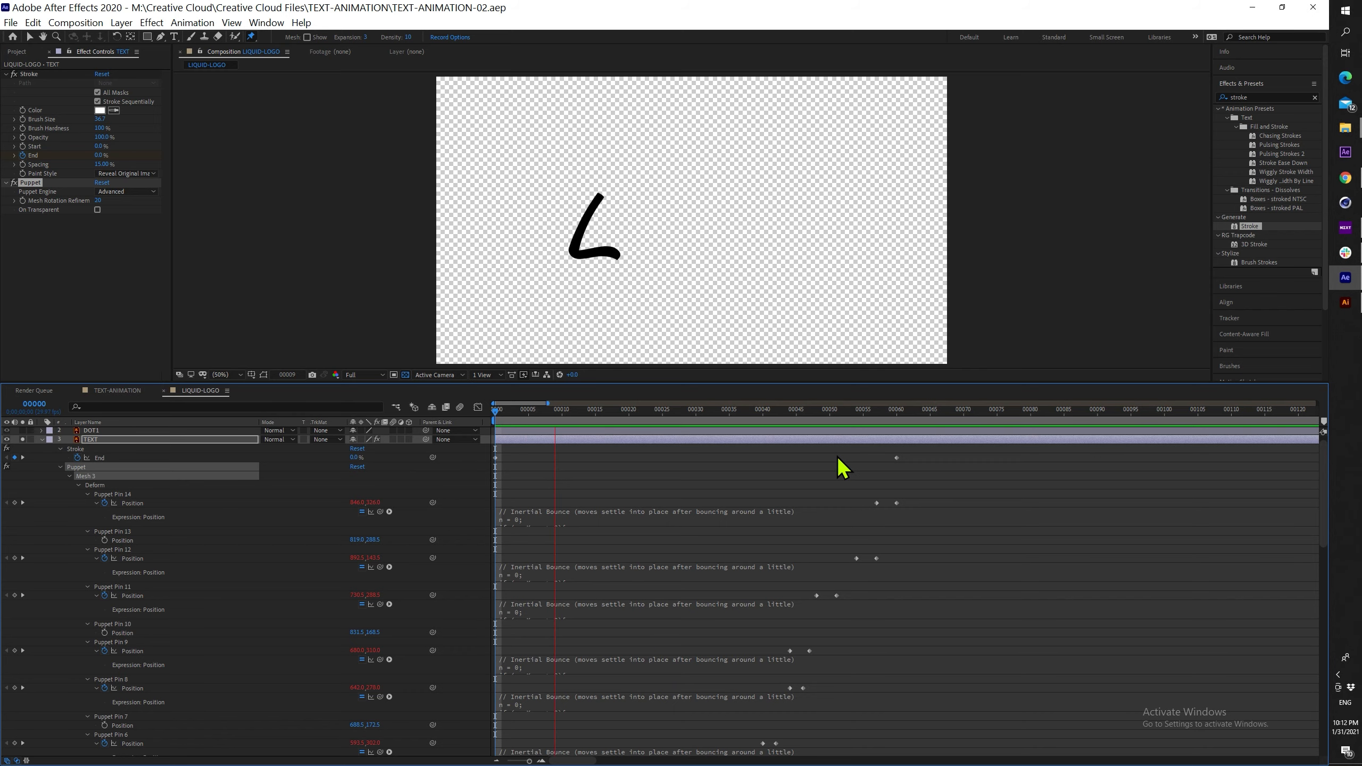
left_click_drag(591, 424, 705, 450)
right_click(126, 541)
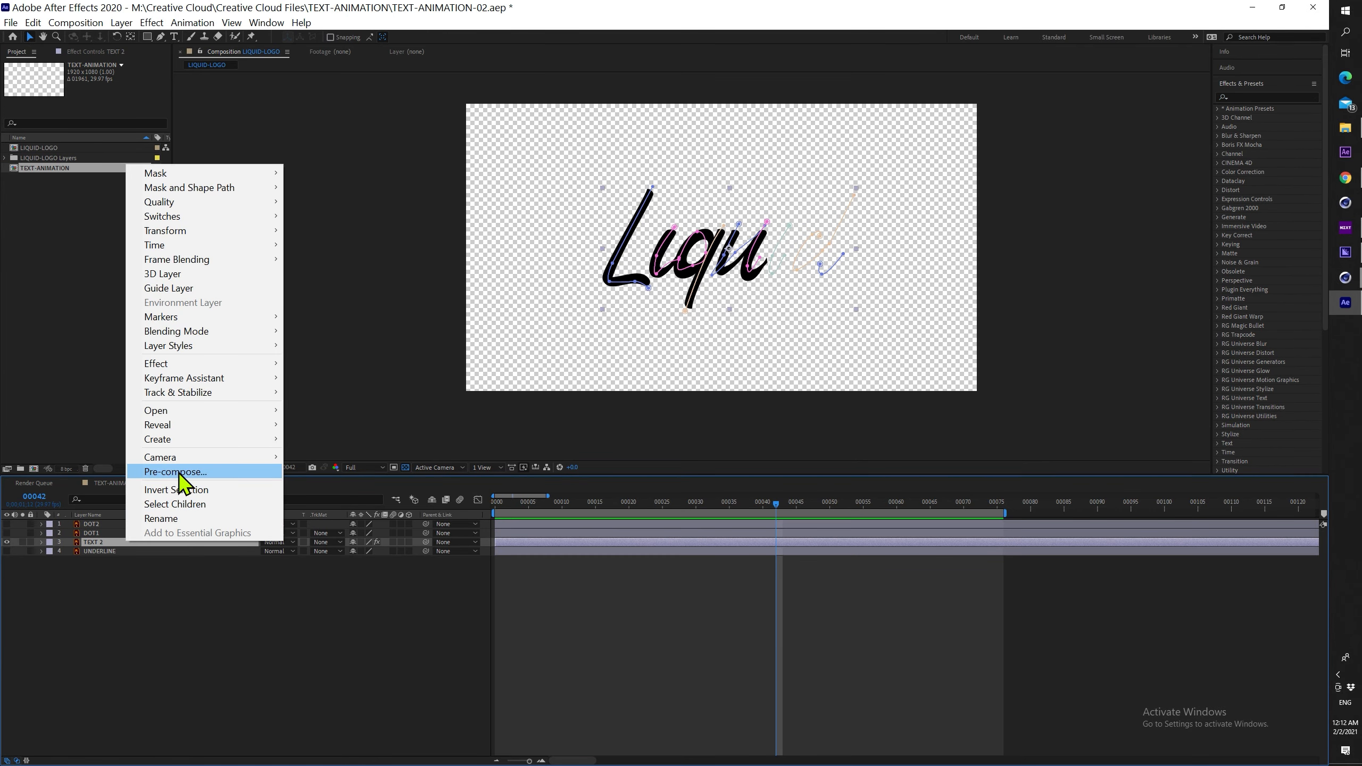
left_click(182, 477)
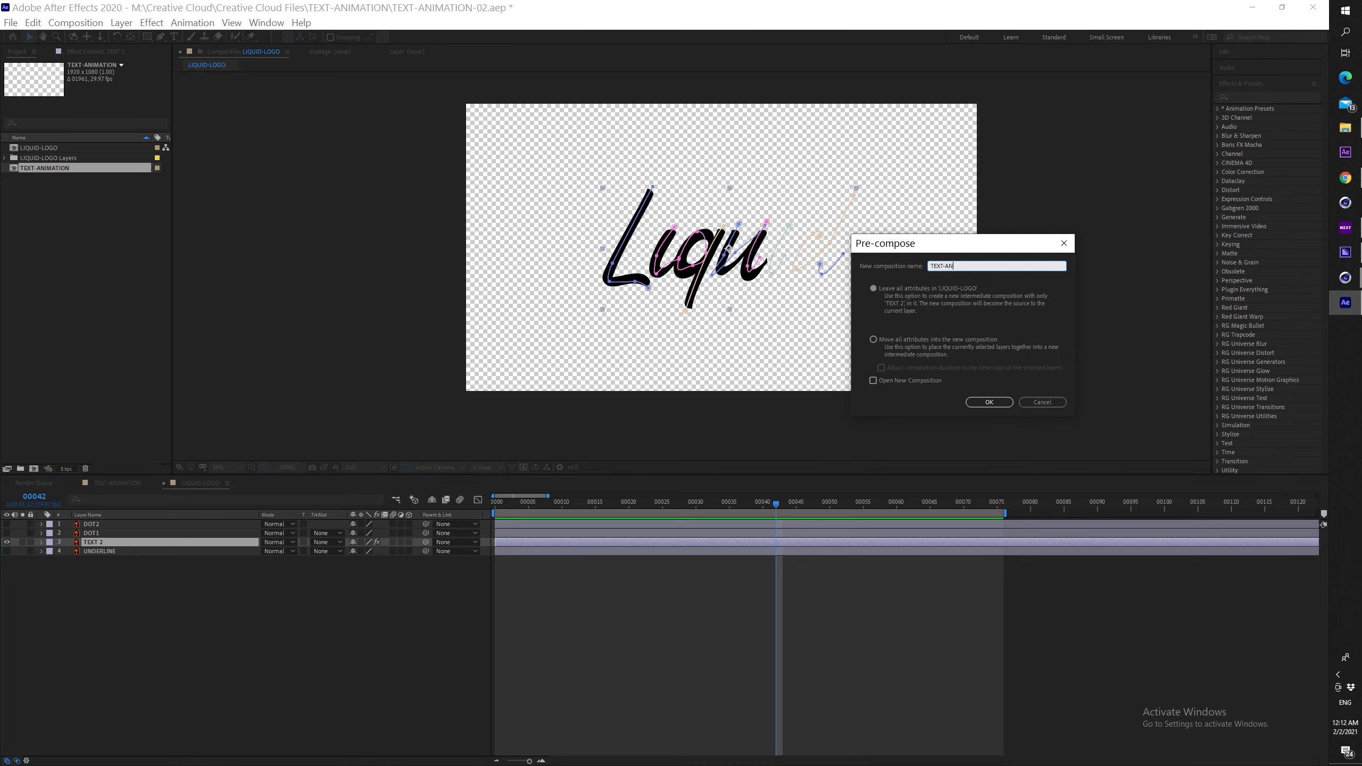
left_click(874, 339)
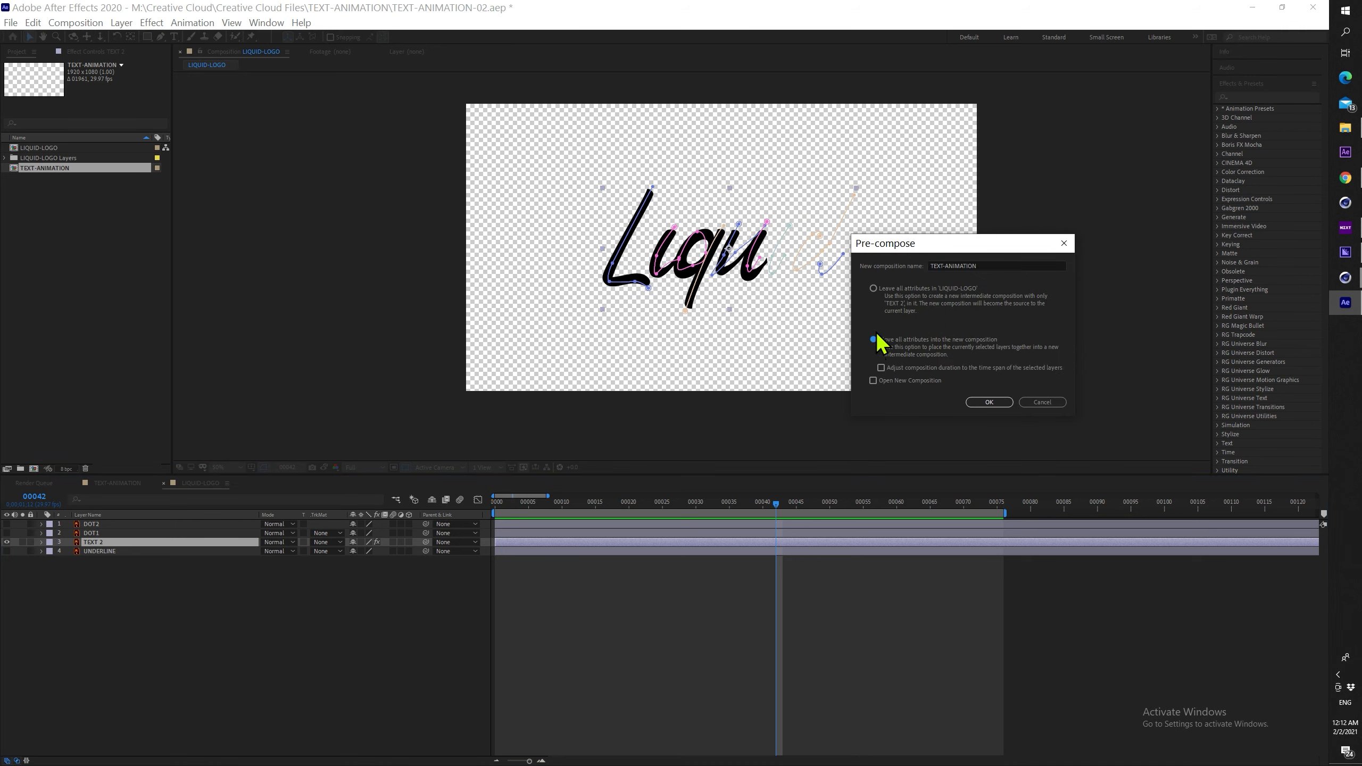
left_click(990, 402)
left_click_drag(703, 504, 912, 496)
key("ctrl+alt+t")
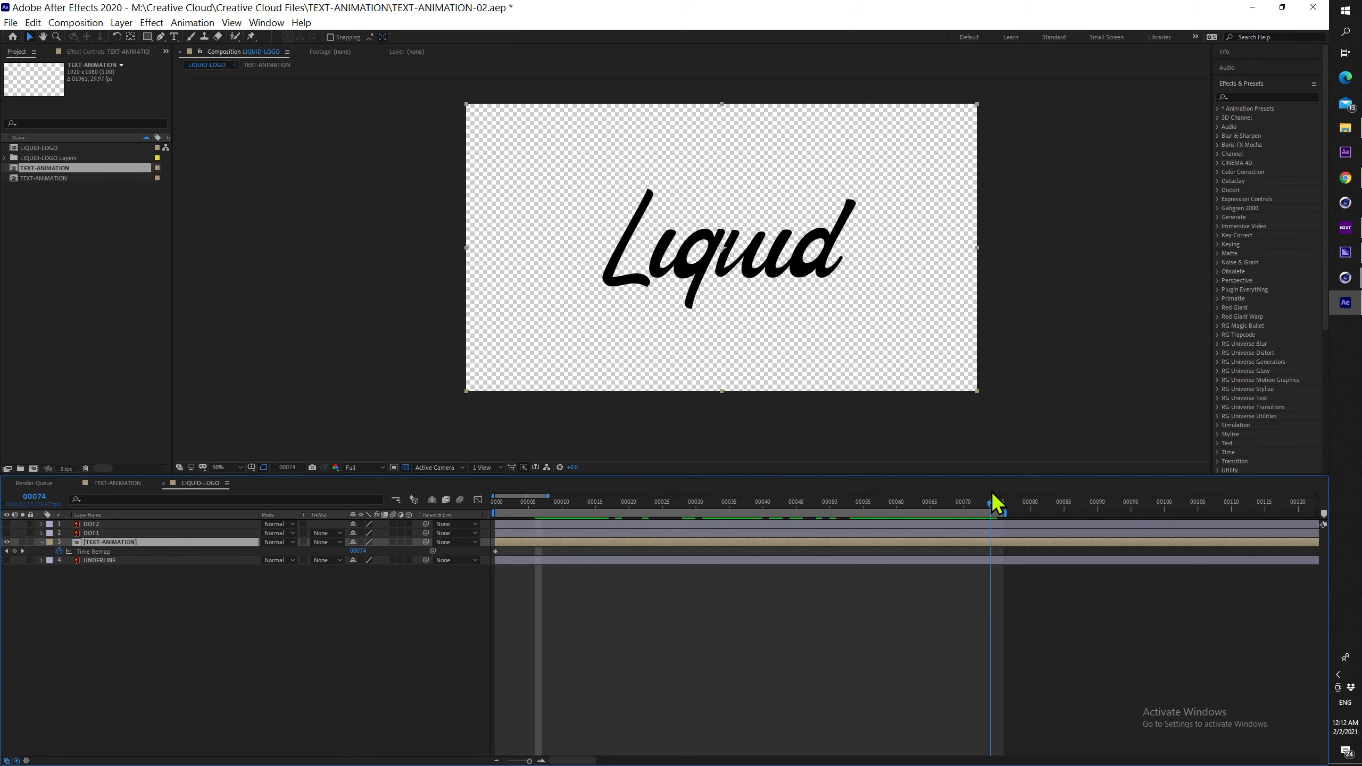
Shift the Time Remap keys at frames 9 and 76 earlier and preview the write-on
left_click_drag(999, 509, 486, 503)
left_click_drag(569, 490, 556, 486)
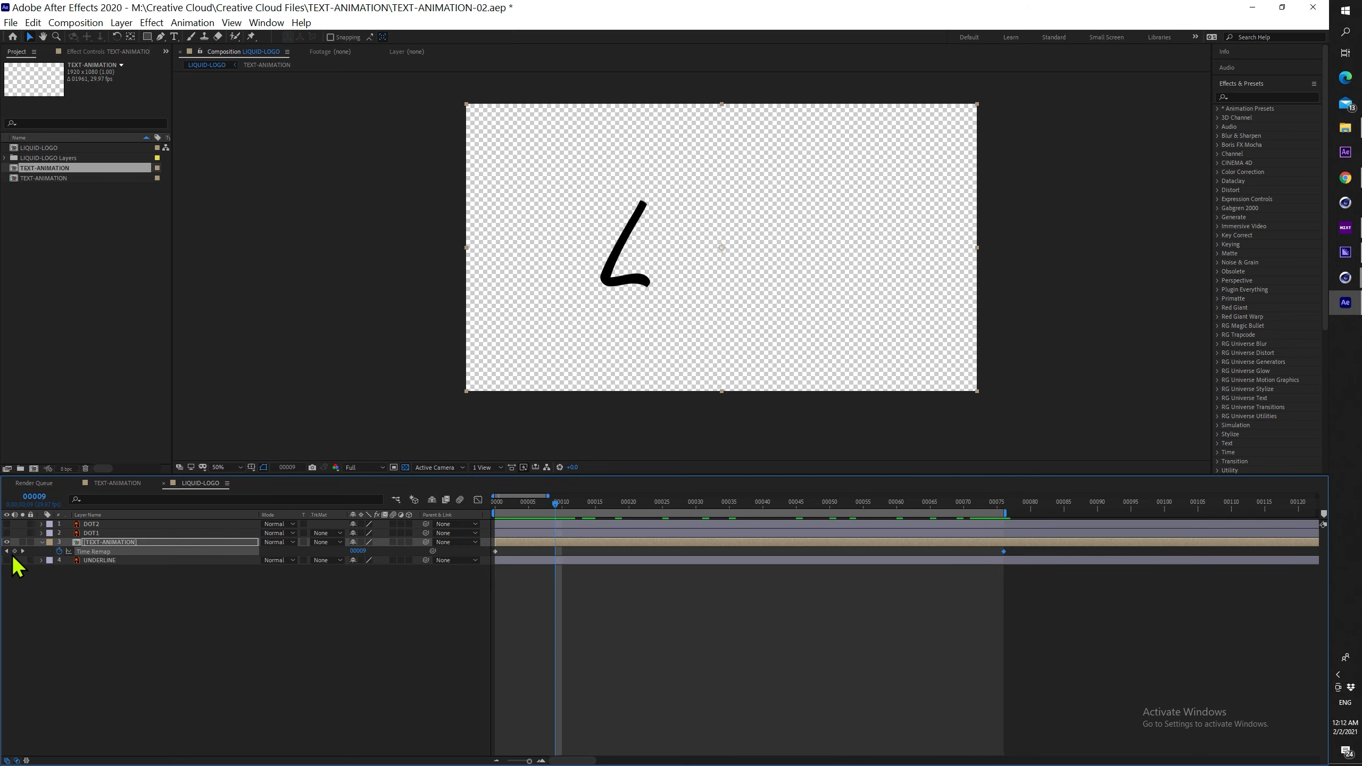
left_click_drag(802, 554, 536, 552)
left_click_drag(538, 503, 484, 503)
key("space")
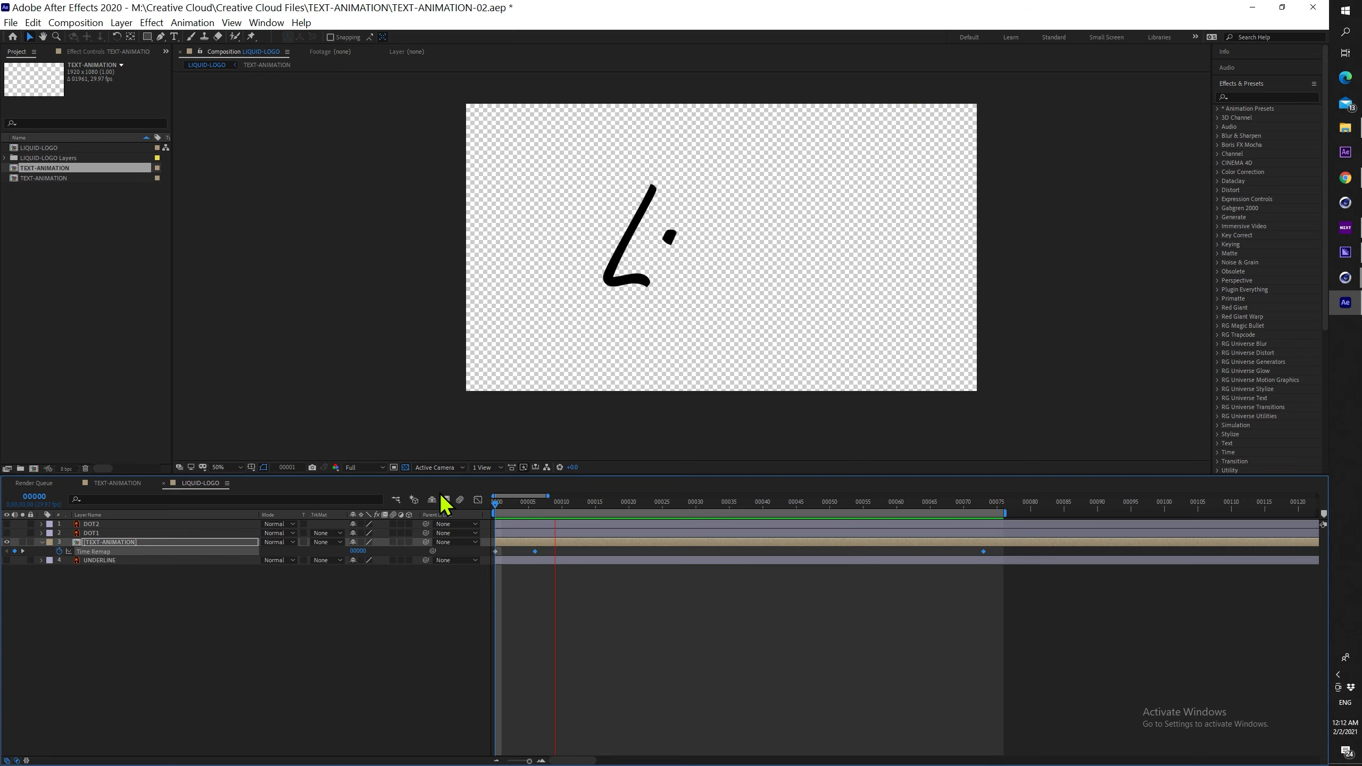
key("space")
Add a Time Remap keyframe at frame 11 and move the selected keys one frame earlier
left_click_drag(528, 555, 484, 554)
mouse_move(545, 507)
left_mouse_down()
mouse_move(517, 502)
mouse_move(586, 505)
mouse_move(568, 491)
left_mouse_up()
left_click(15, 552)
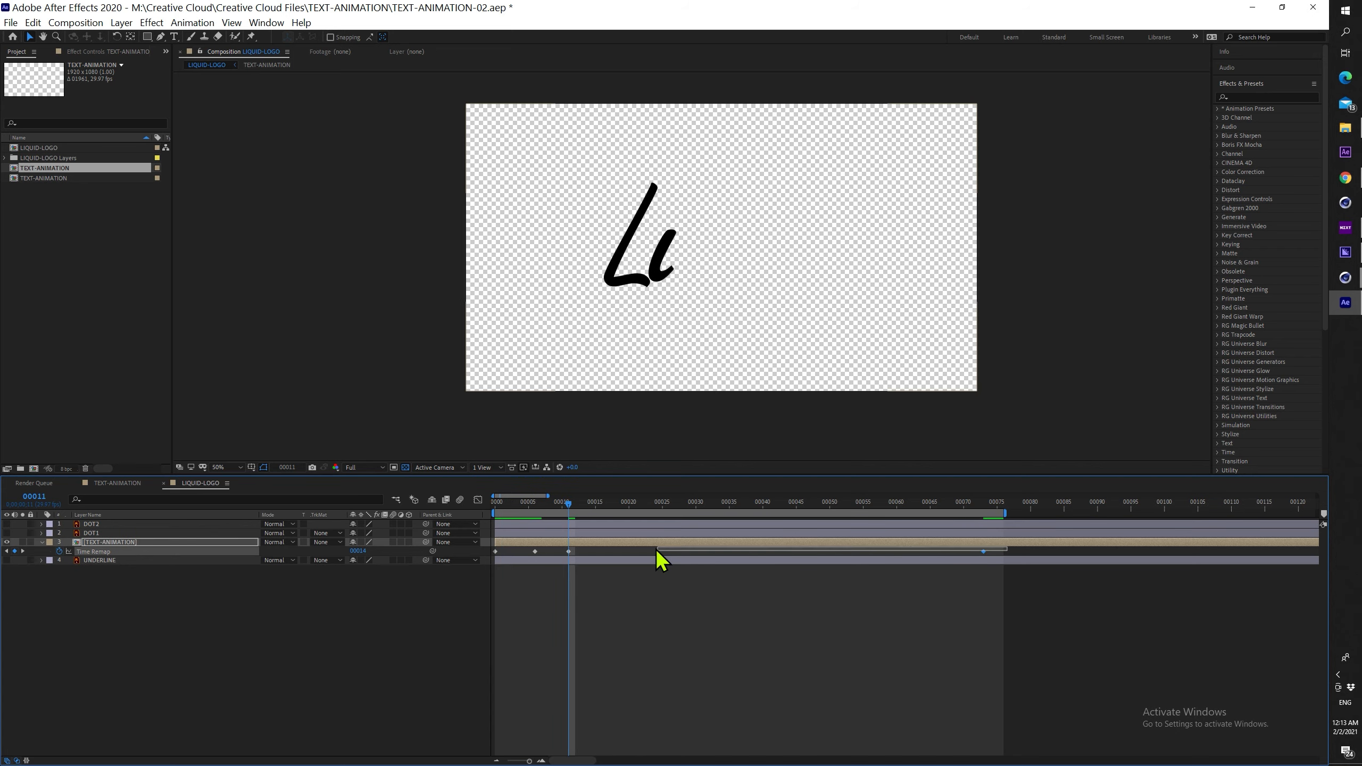
left_click_drag(562, 550, 460, 510)
key("space")
key("space")
Move the keys at 23 and 71 one frame earlier and the last two keys two frames earlier
left_click_drag(557, 504, 650, 504)
left_click_drag(1022, 549, 635, 551)
left_click_drag(614, 503, 673, 507)
left_click_drag(973, 549, 649, 556)
left_click_drag(669, 552, 658, 552)
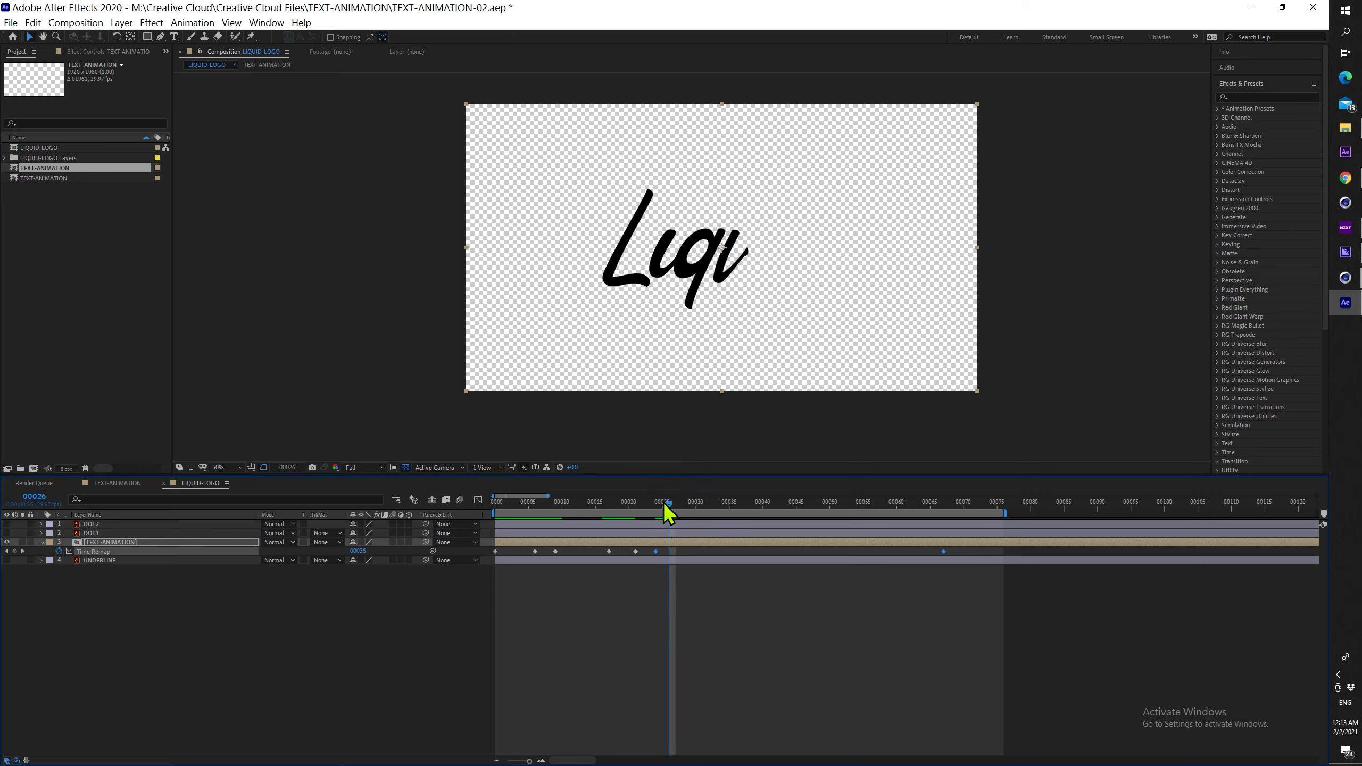
key("space")
key("space")
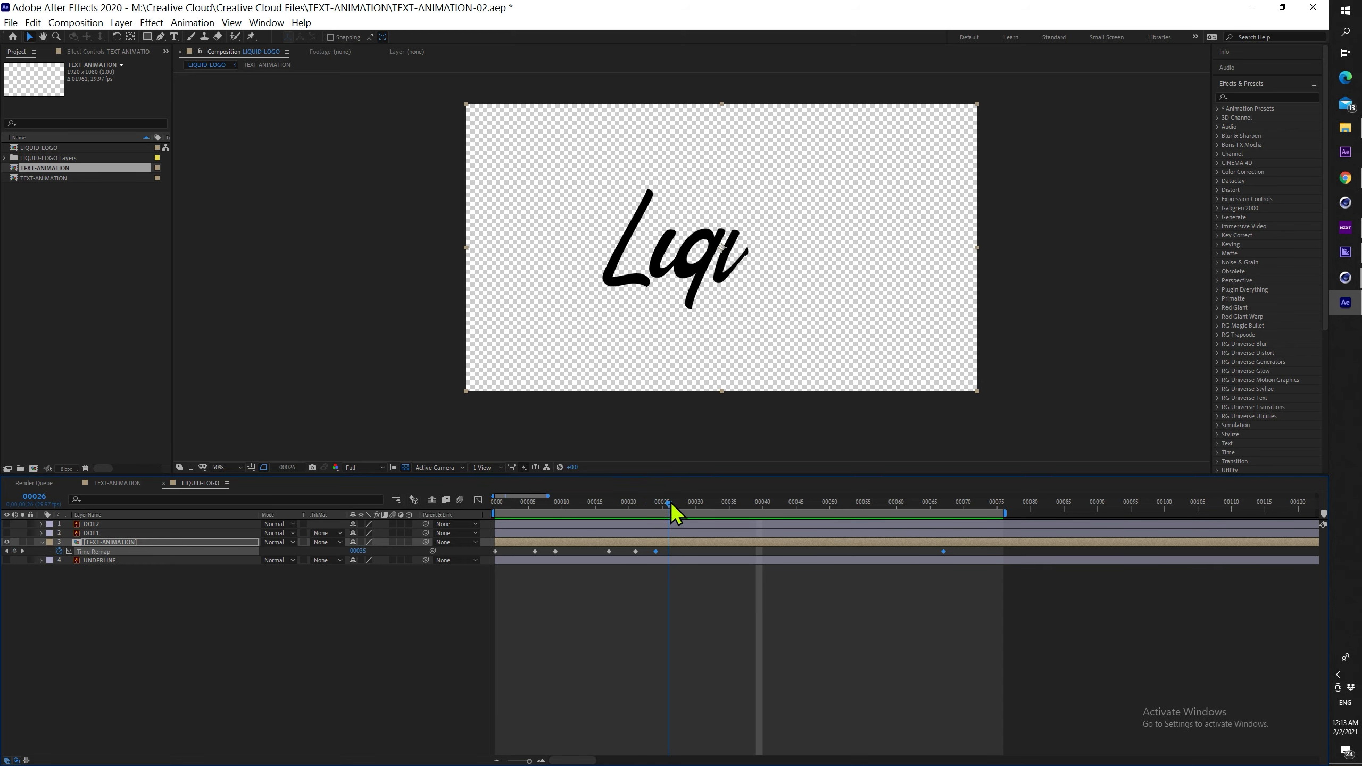
Inspect how the u, 'Liquo' and d are drawn, then preview the retimed animation
left_click_drag(716, 507, 797, 507)
left_click_drag(842, 554, 842, 553)
left_click(724, 507)
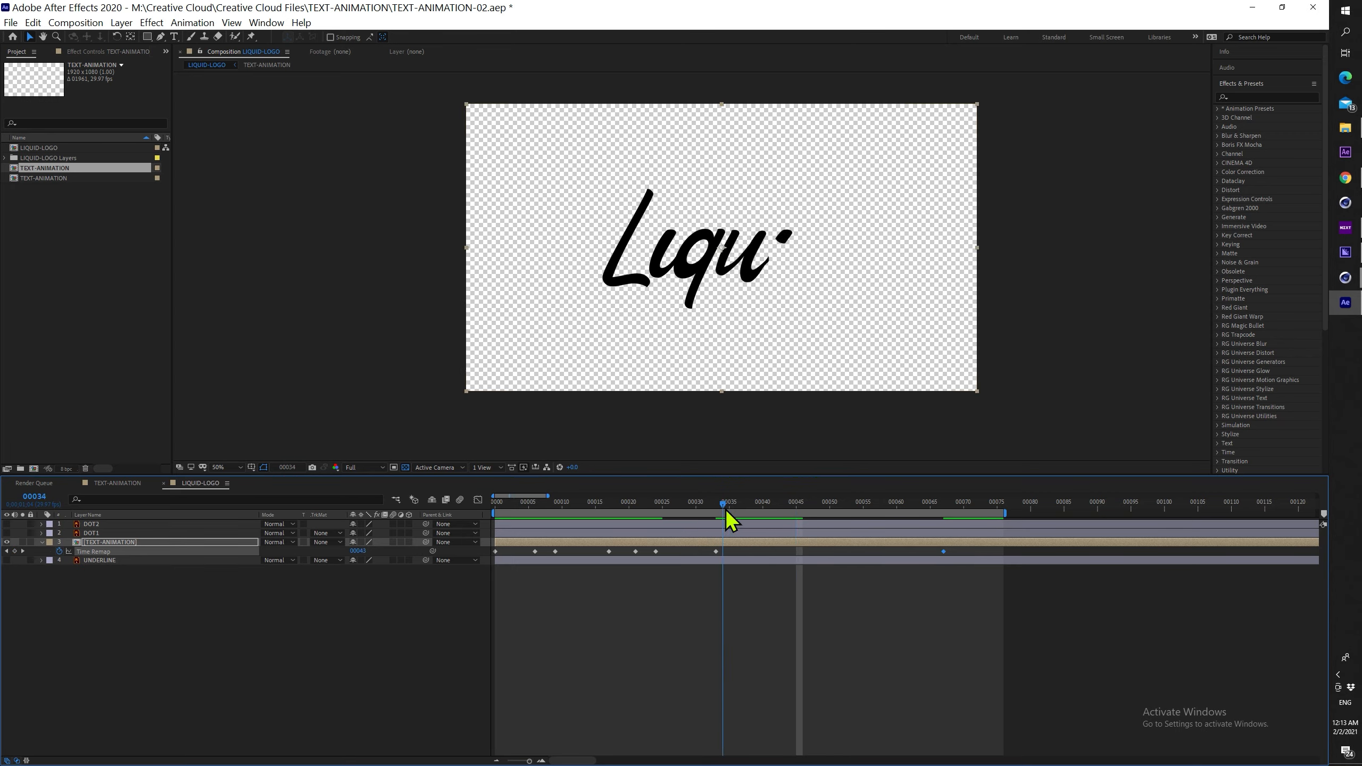
left_click_drag(714, 509, 792, 503)
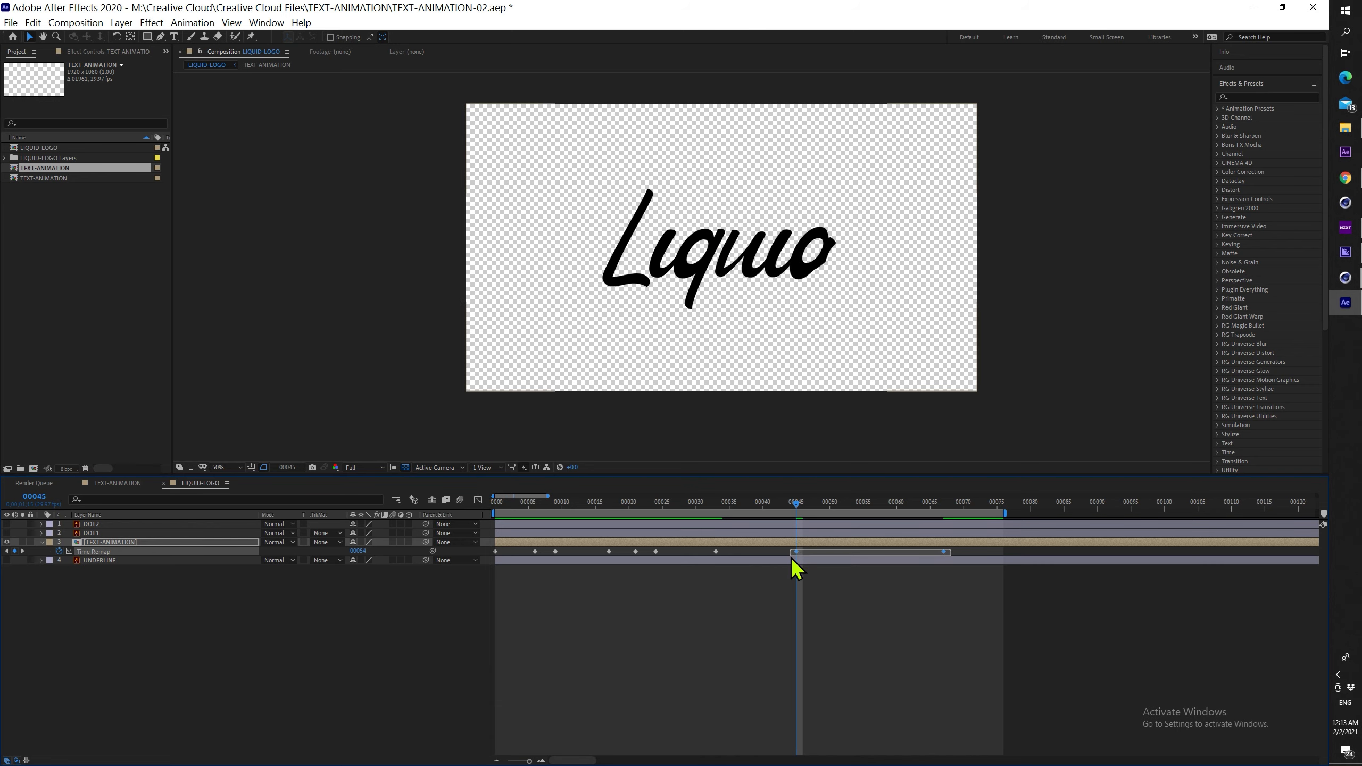
mouse_move(765, 510)
left_mouse_down()
mouse_move(707, 510)
mouse_move(785, 509)
left_mouse_up()
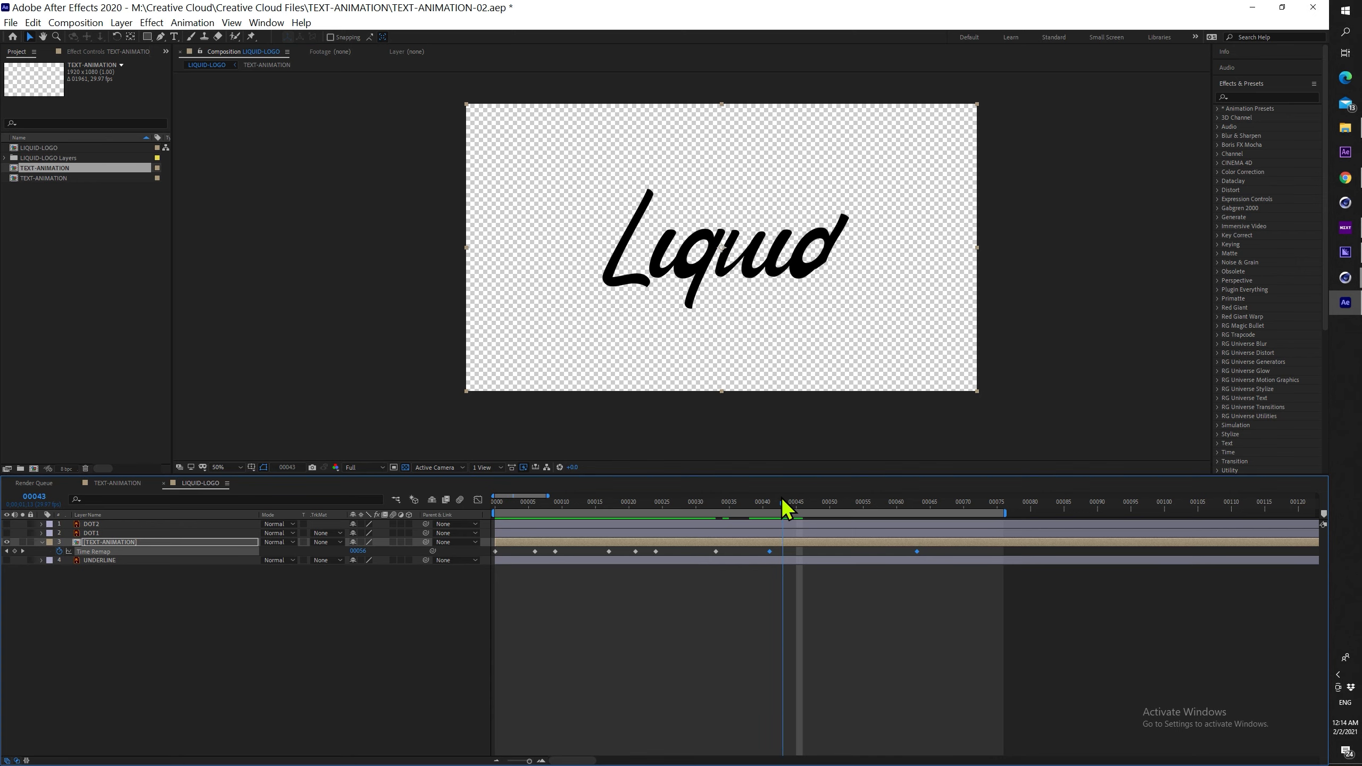
key("space")
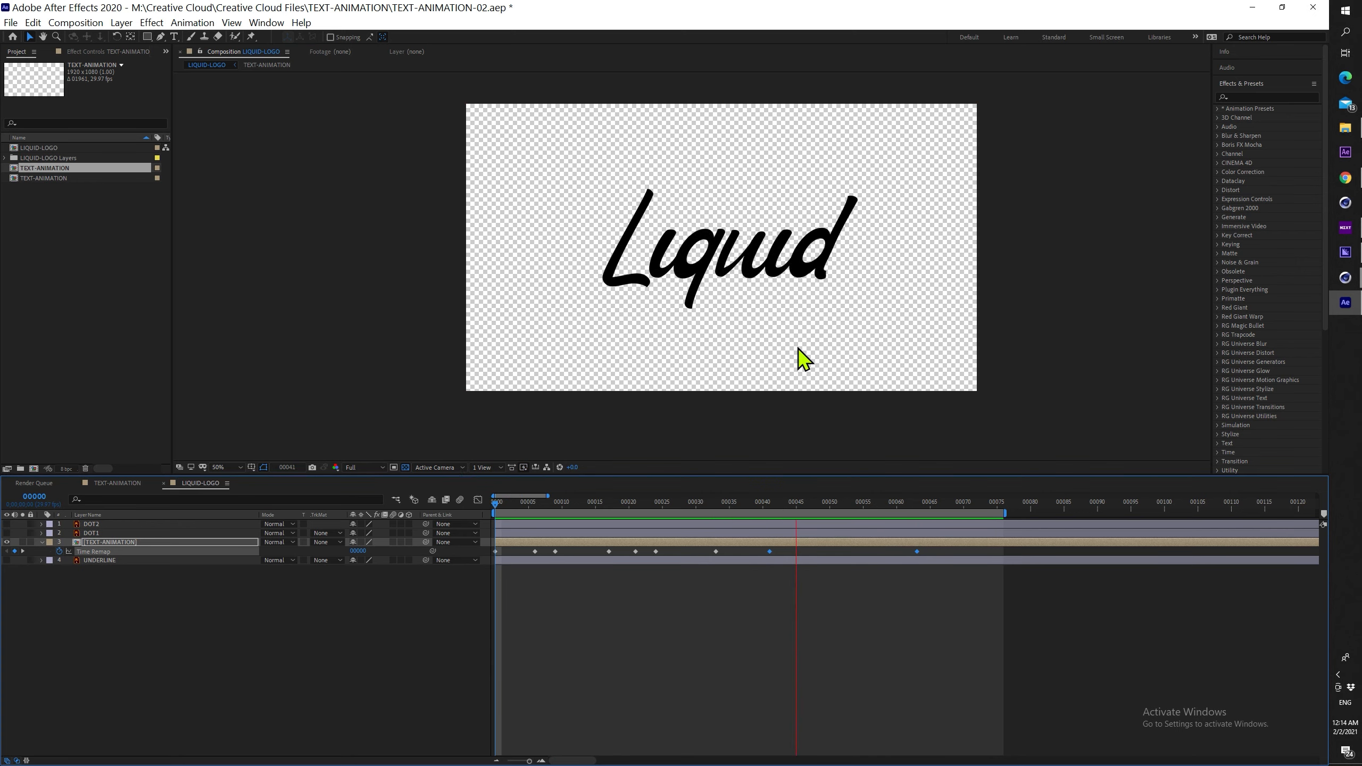
In the Graph Editor, lengthen the first Time Remap key's outgoing handle to ease the write-on
key("space")
left_click(494, 507)
left_click_drag(507, 549, 484, 556)
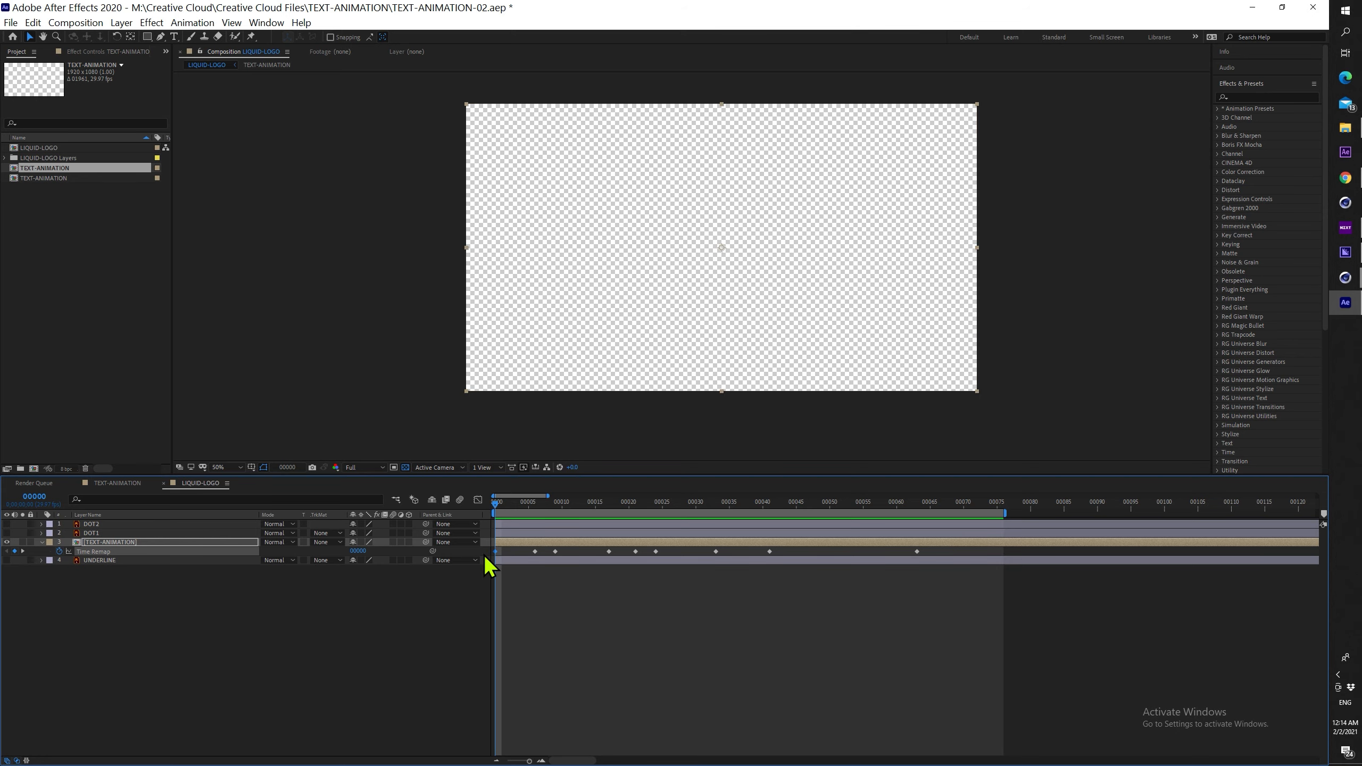
key("space")
left_click(506, 505)
key("shift+F3")
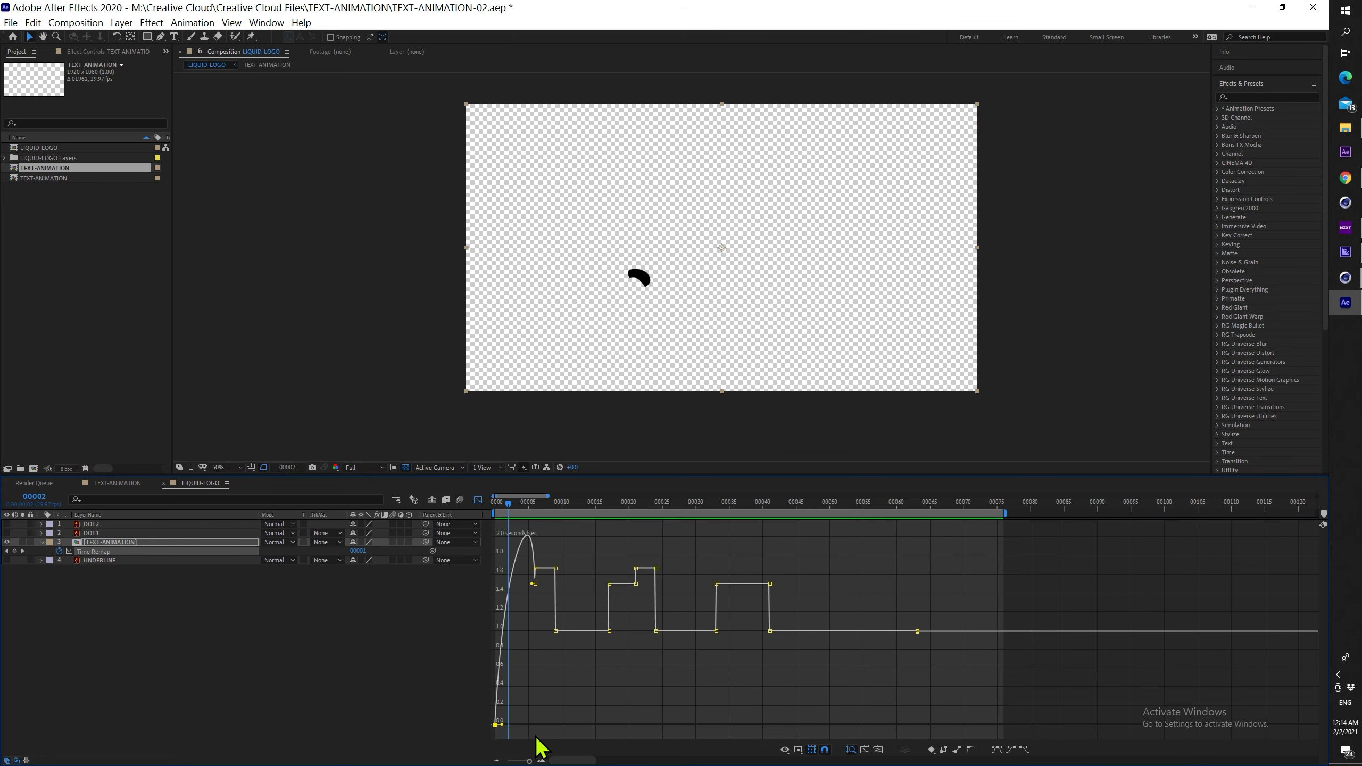
left_click_drag(501, 724, 508, 724)
key("space")
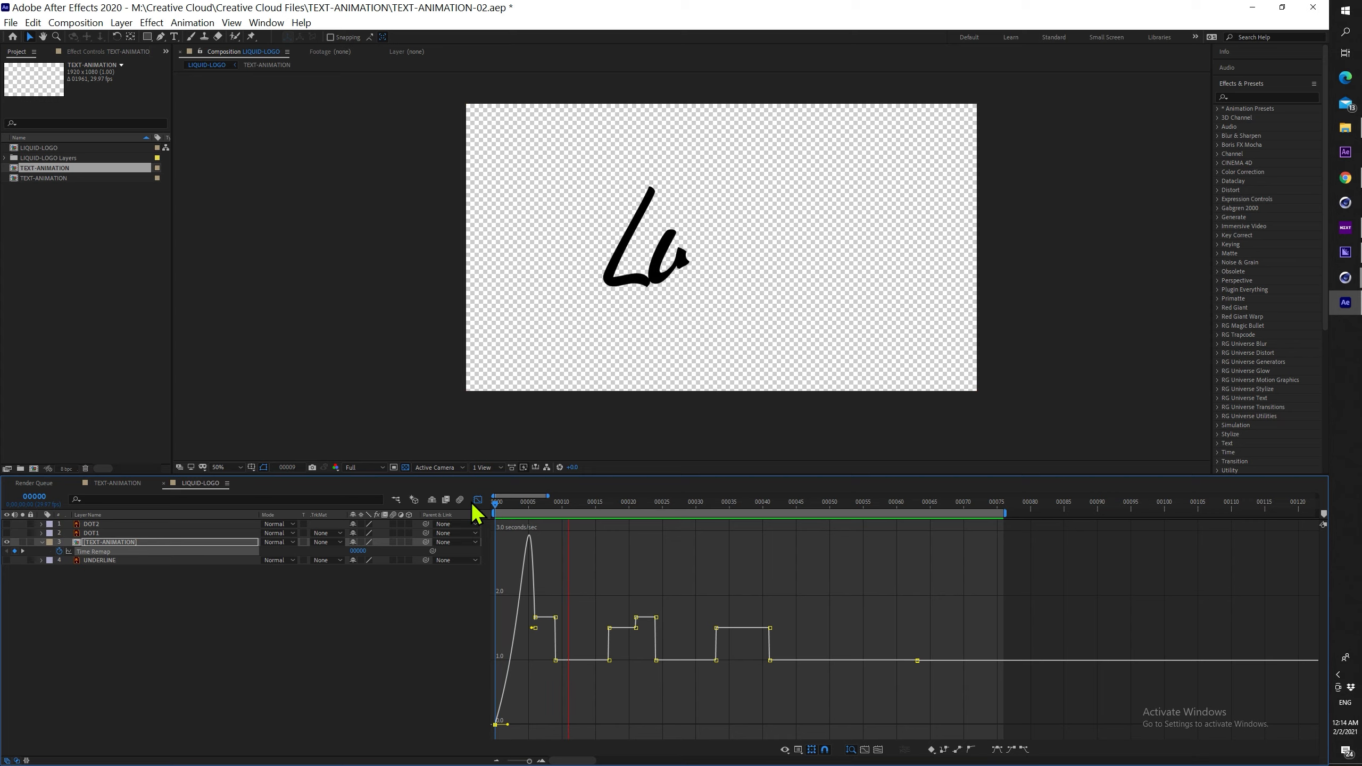
Drag the last Time Remap keyframe earlier and play the retimed animation from the start
left_click(478, 500)
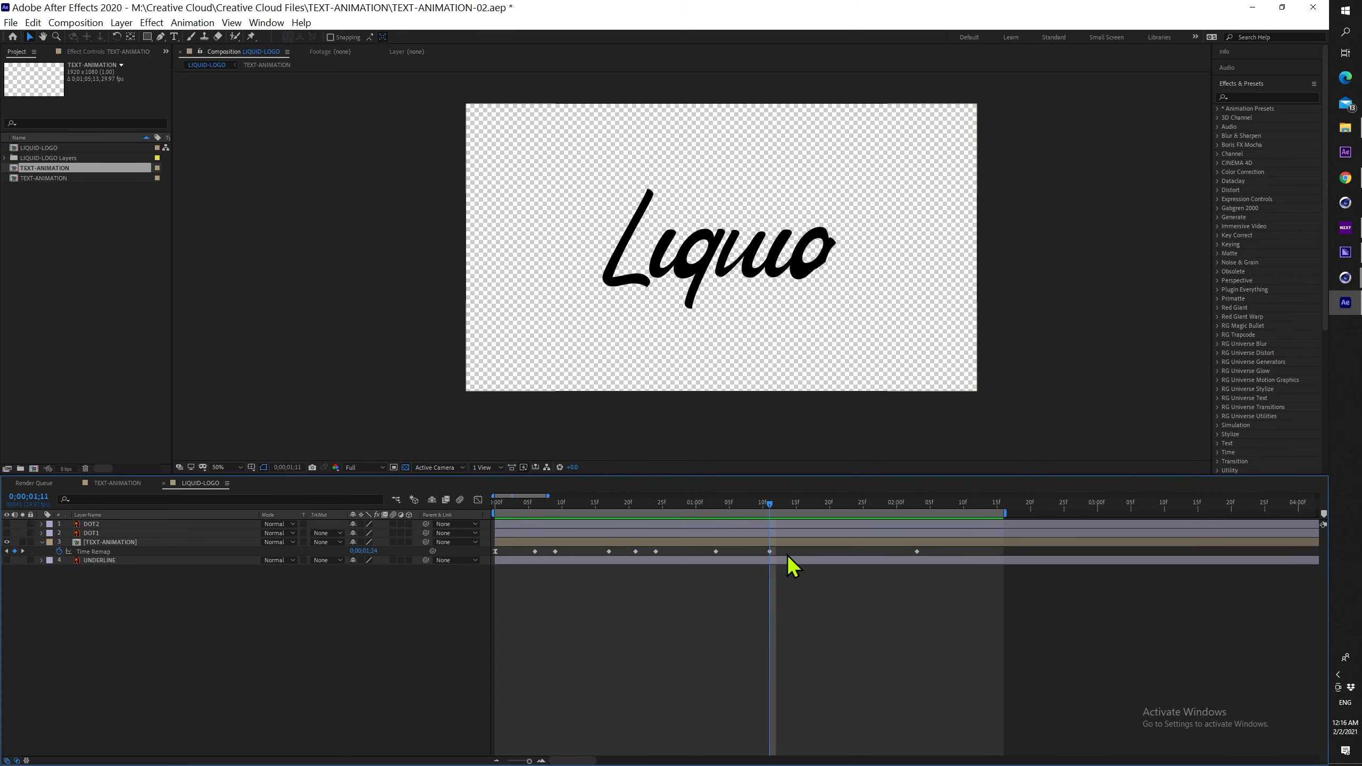
left_click_drag(787, 550, 537, 551)
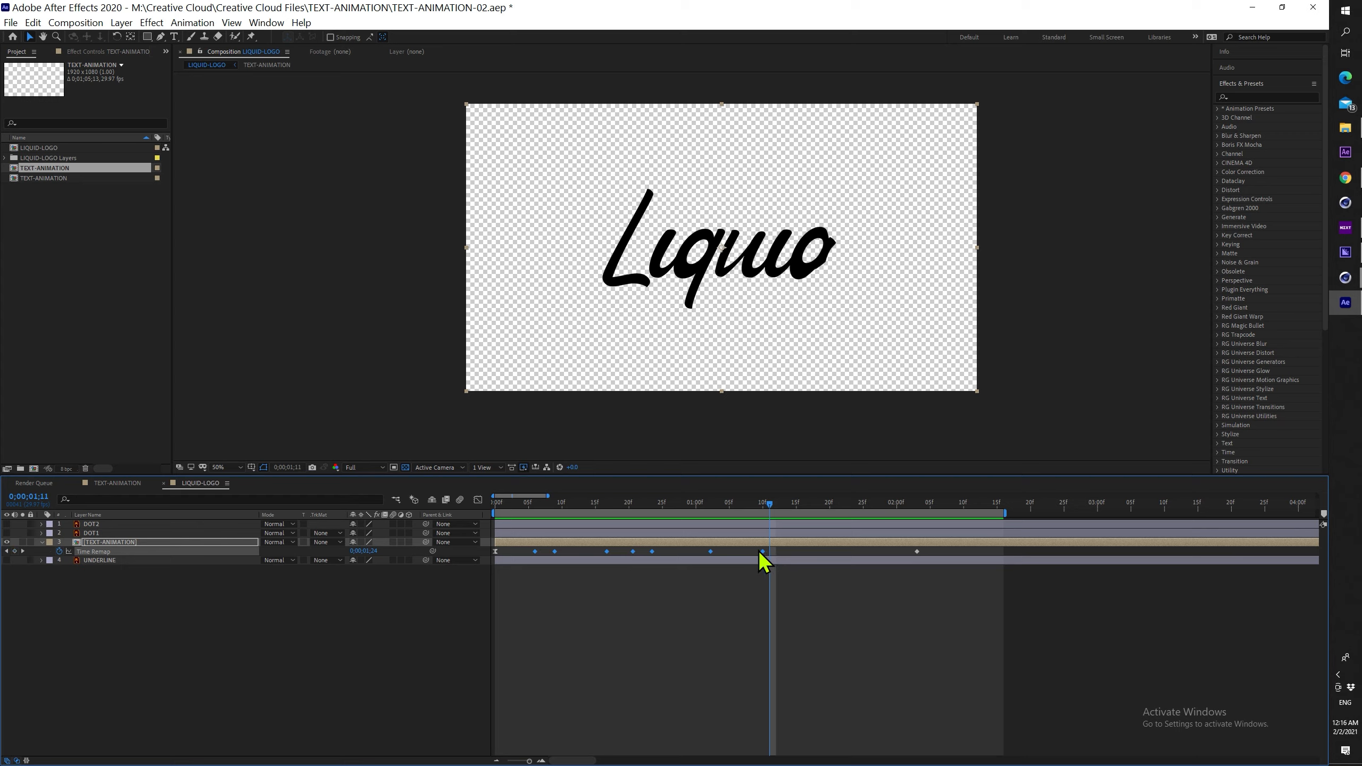
left_click_drag(917, 552, 839, 554)
left_click(775, 505)
key("Home")
key("space")
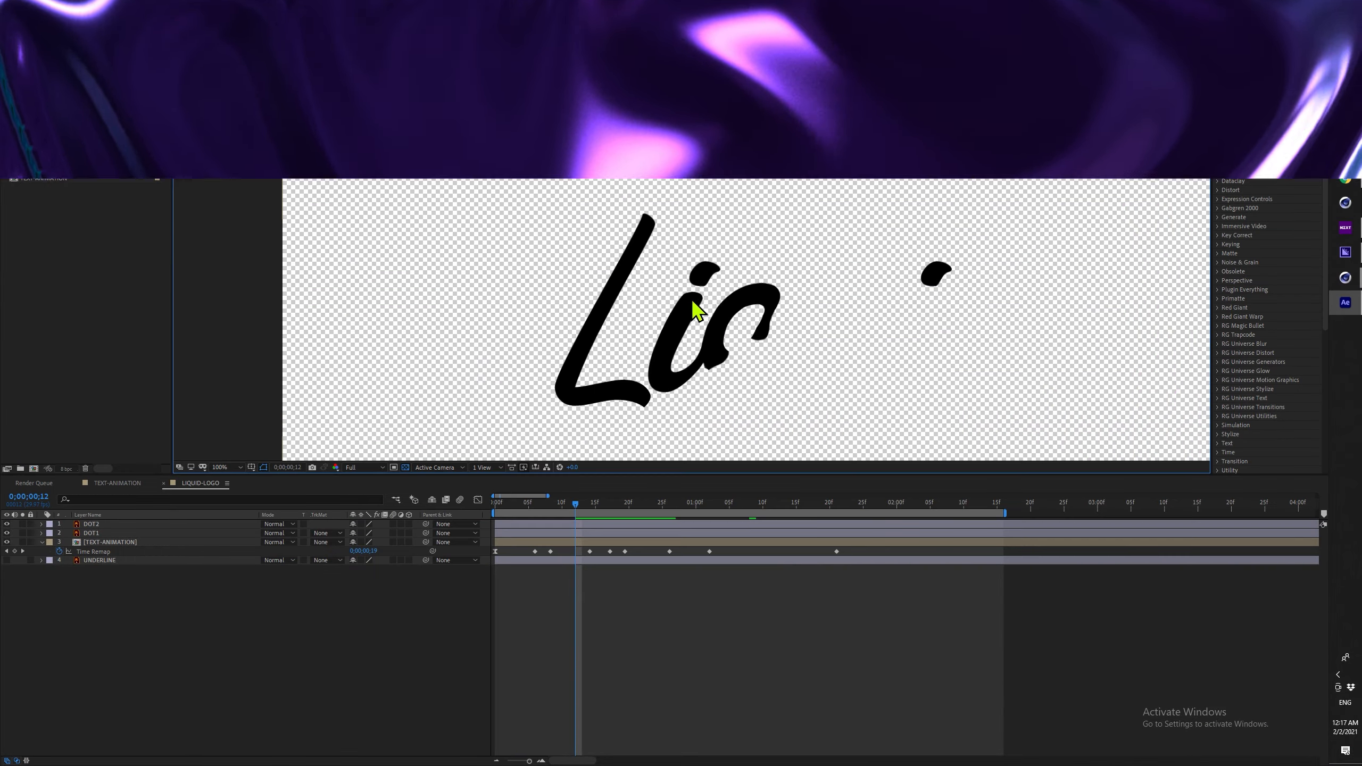
Move DOT1's anchor point onto its blob with the Pan Behind tool and show Position
left_click(697, 309)
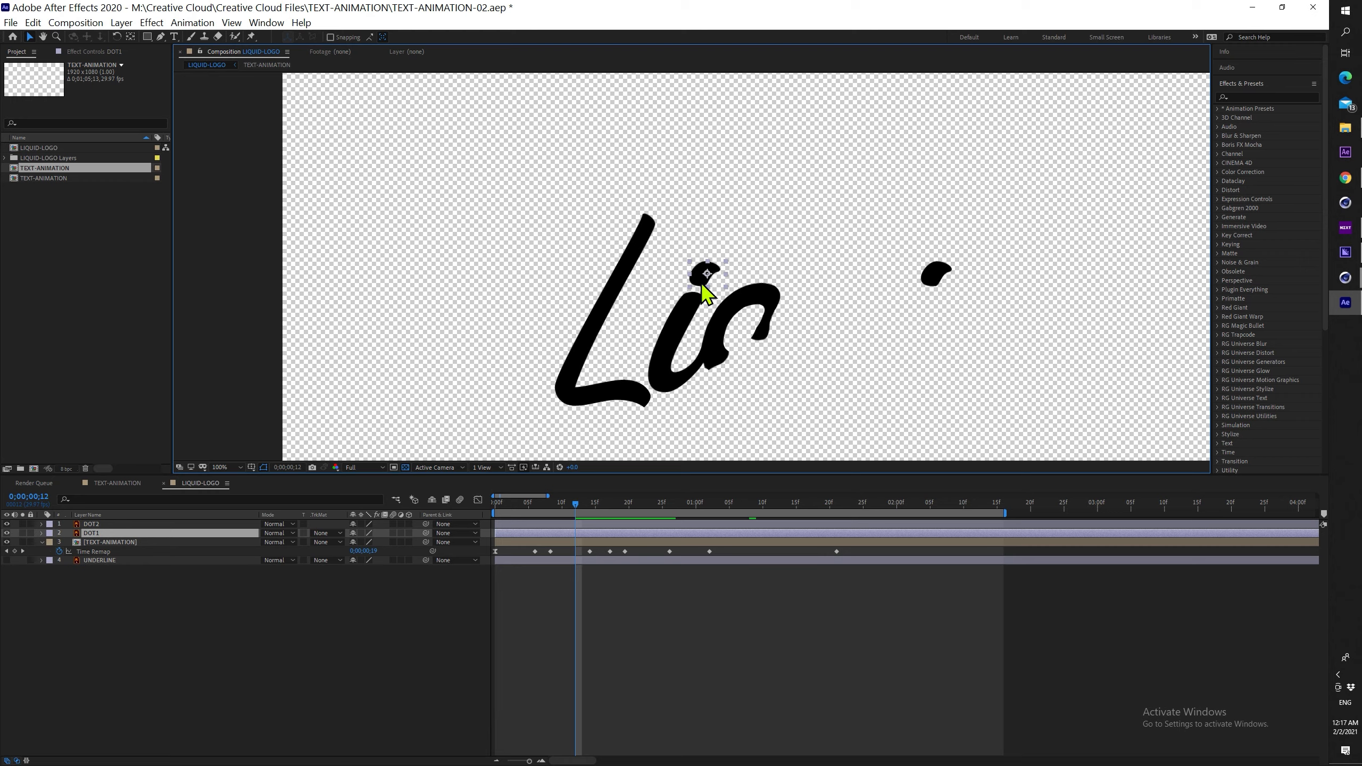
scroll(692, 305, "up", 2)
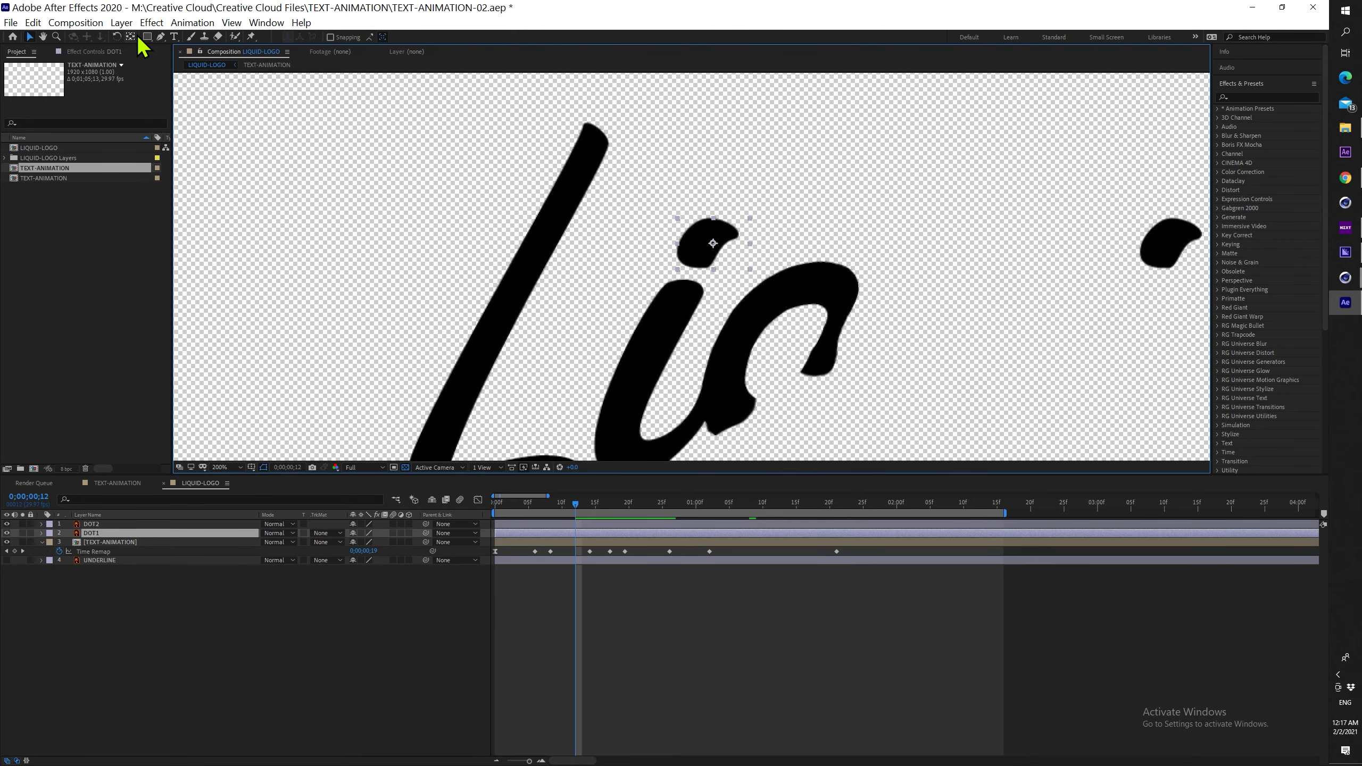
left_click(132, 37)
left_click_drag(712, 248, 710, 246)
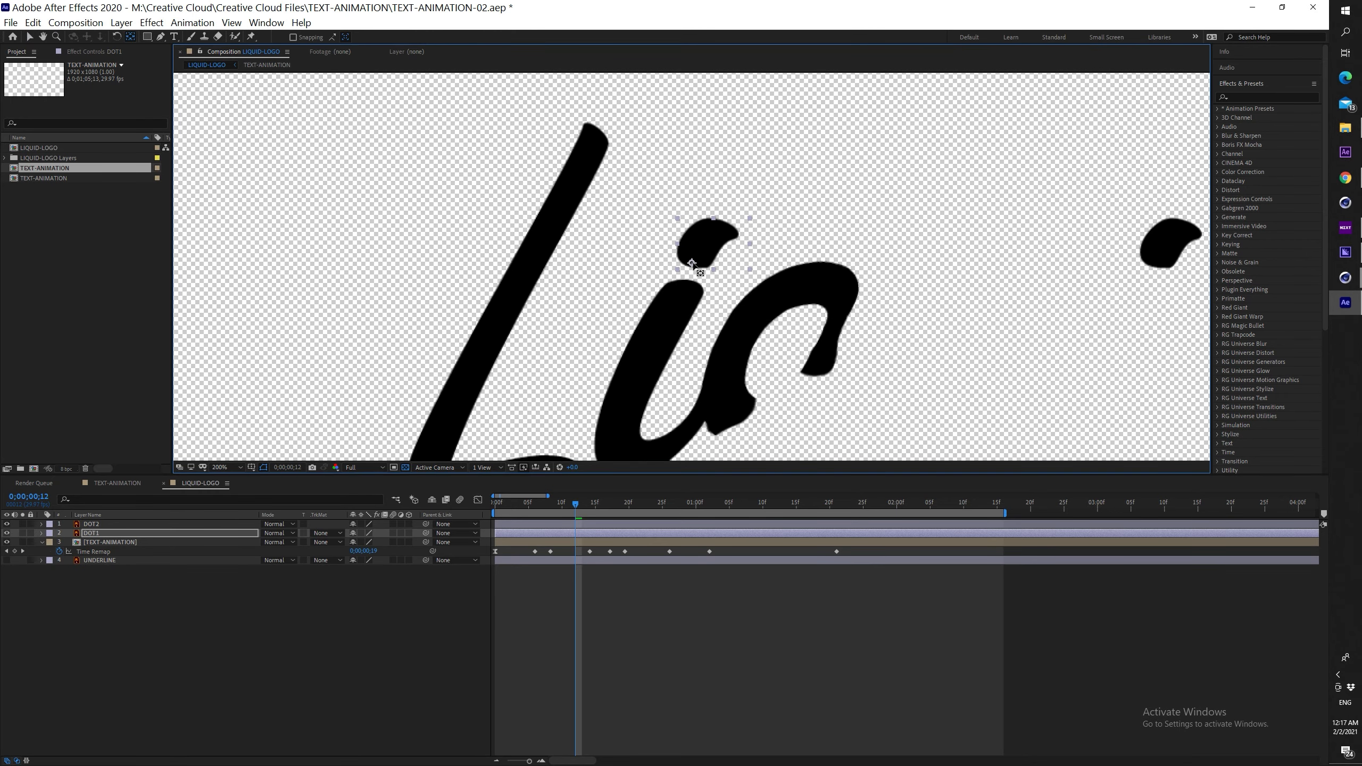
key("p")
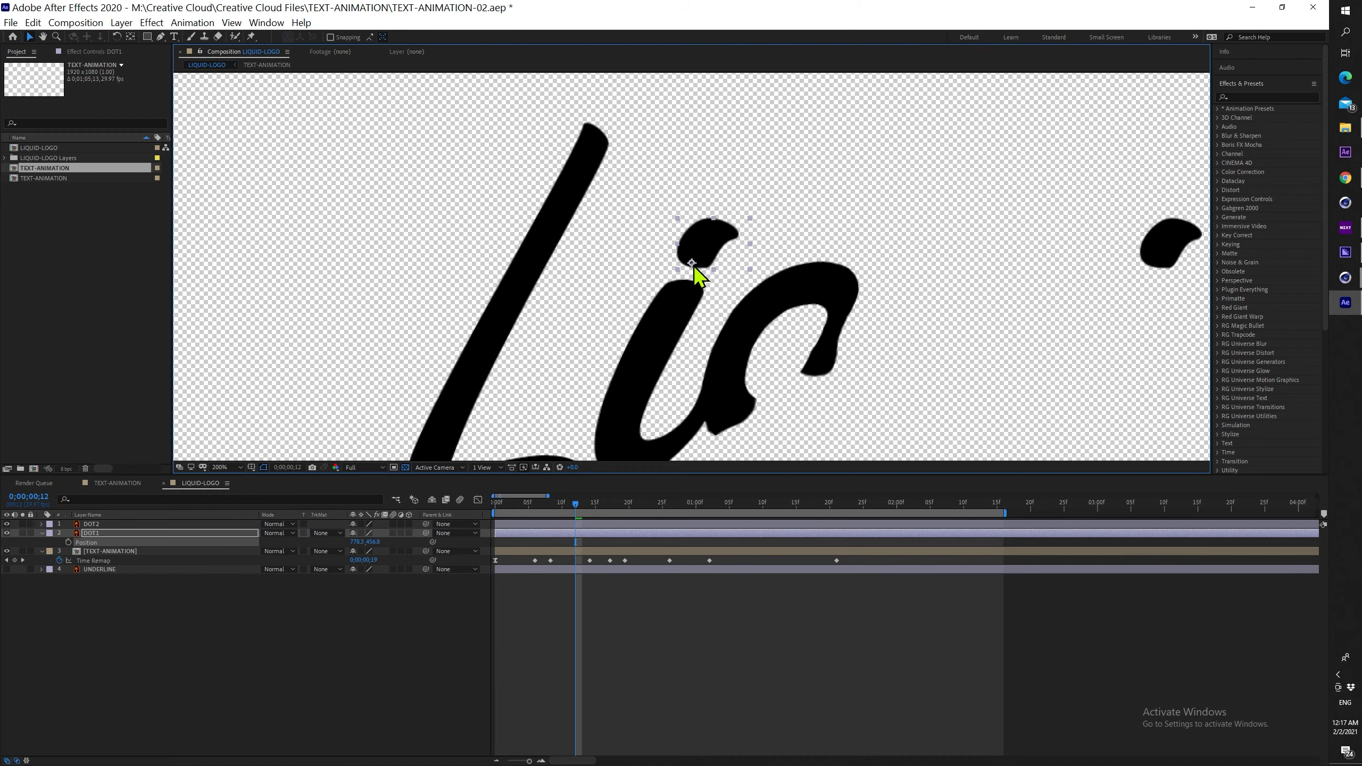
left_click_drag(584, 504, 532, 533)
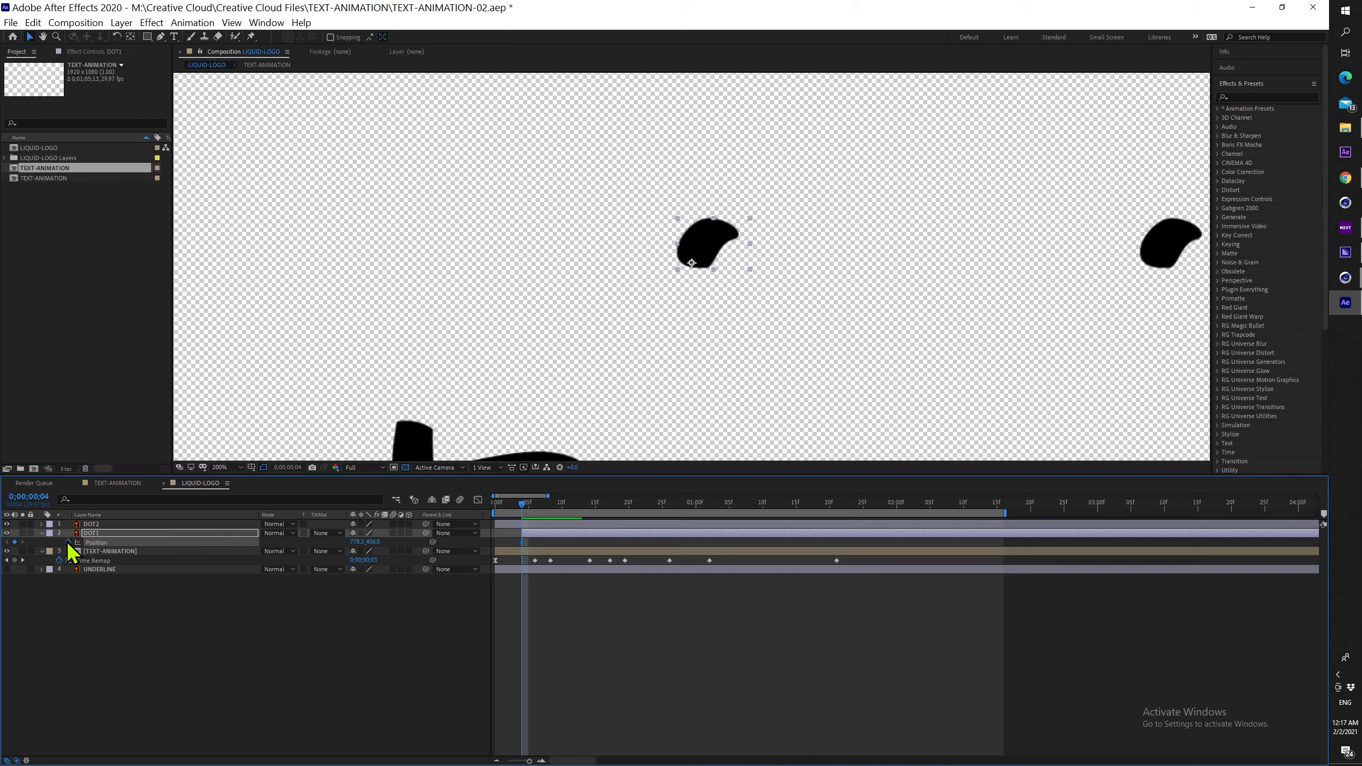
At frame 4, drag DOT1 up and to the right to set a Position keyframe
key("space")
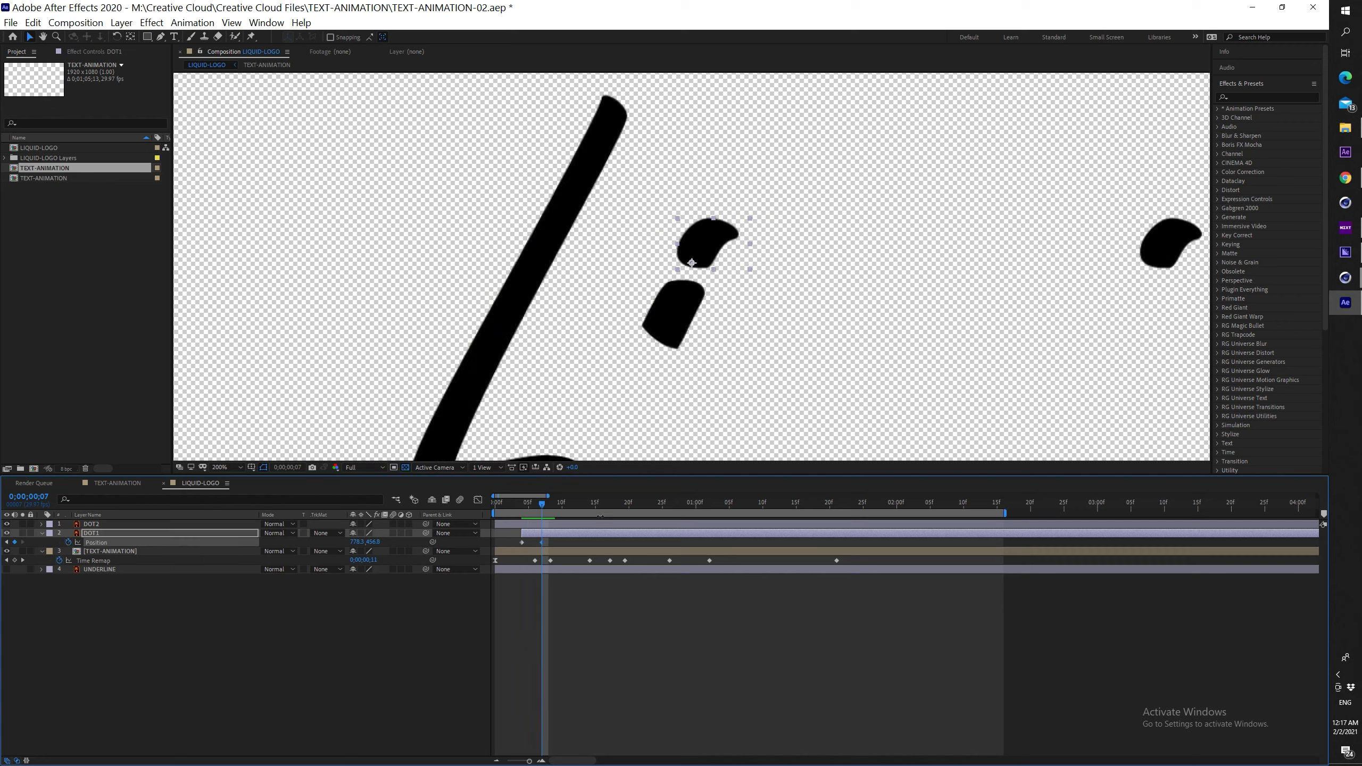
left_click_drag(540, 504, 520, 504)
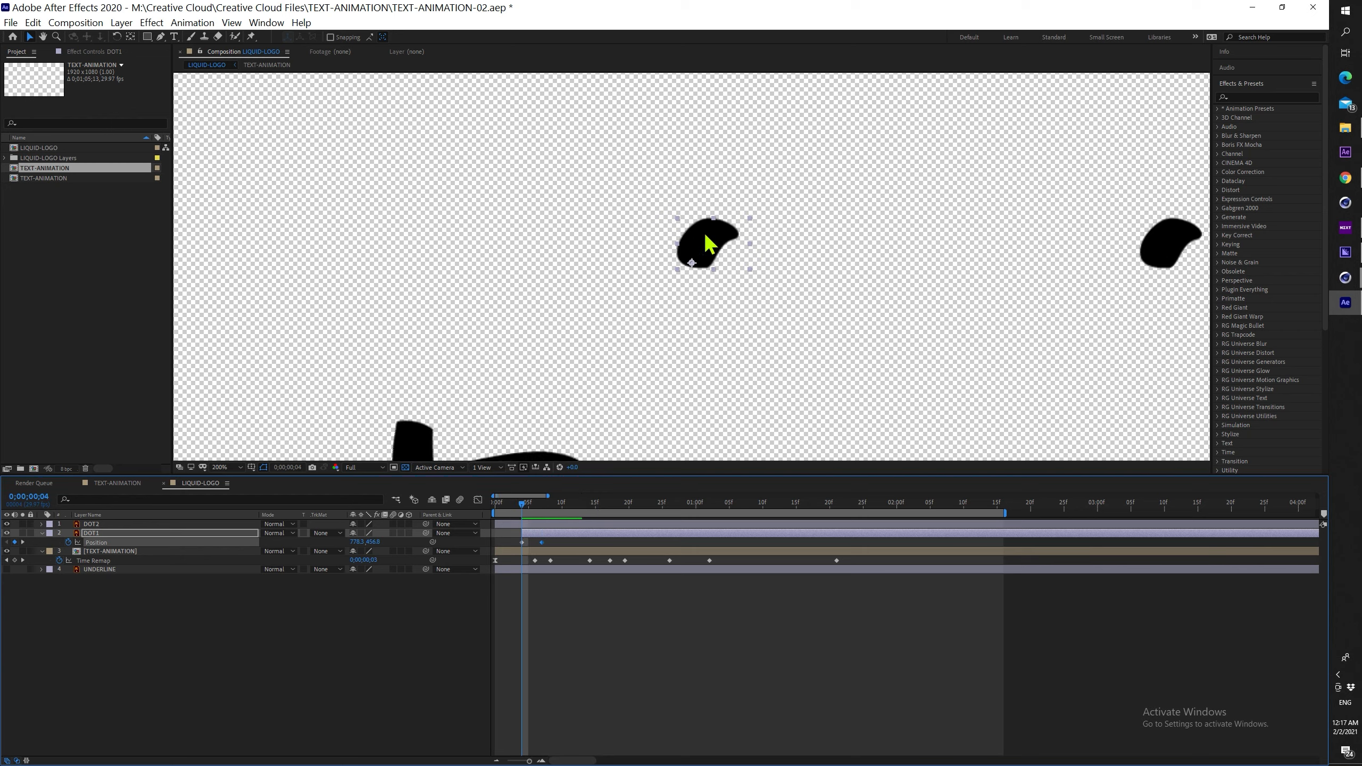
left_click_drag(720, 239, 768, 156)
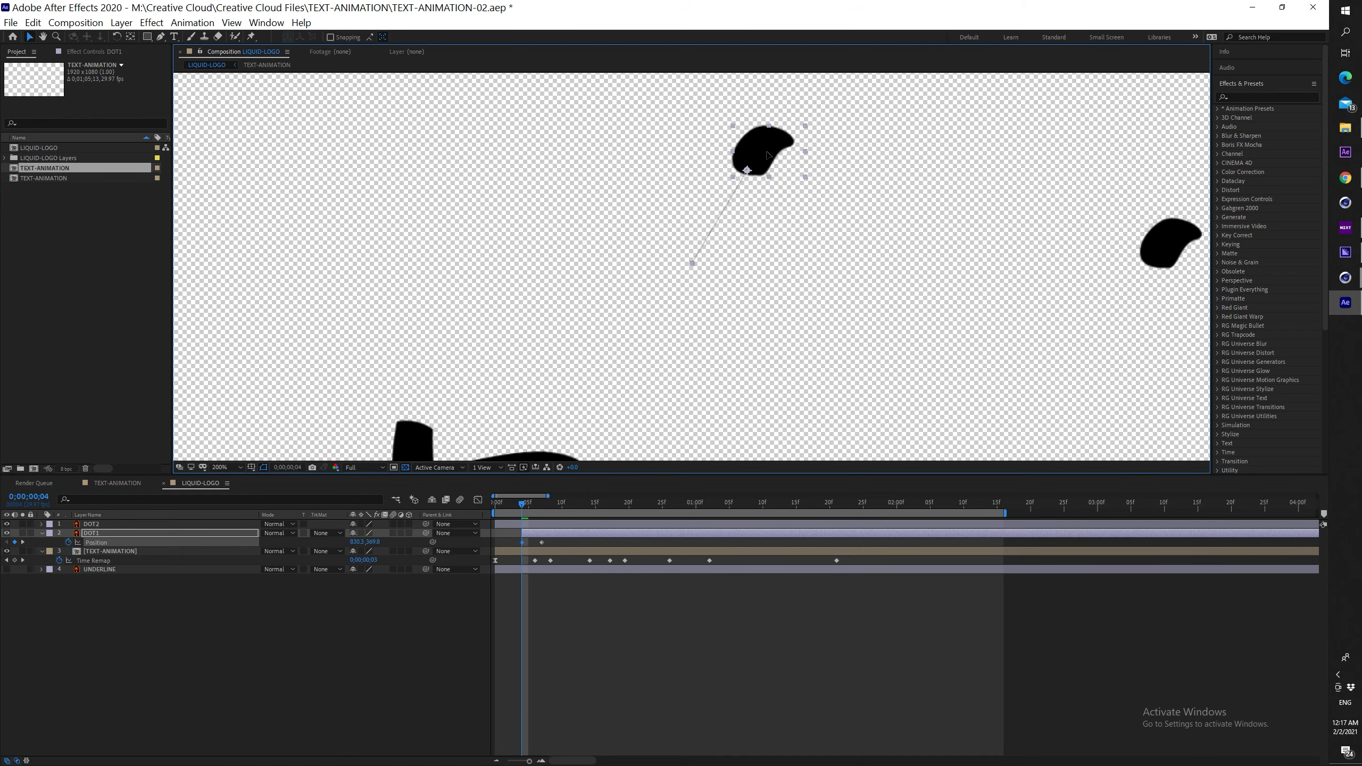
left_click(686, 668)
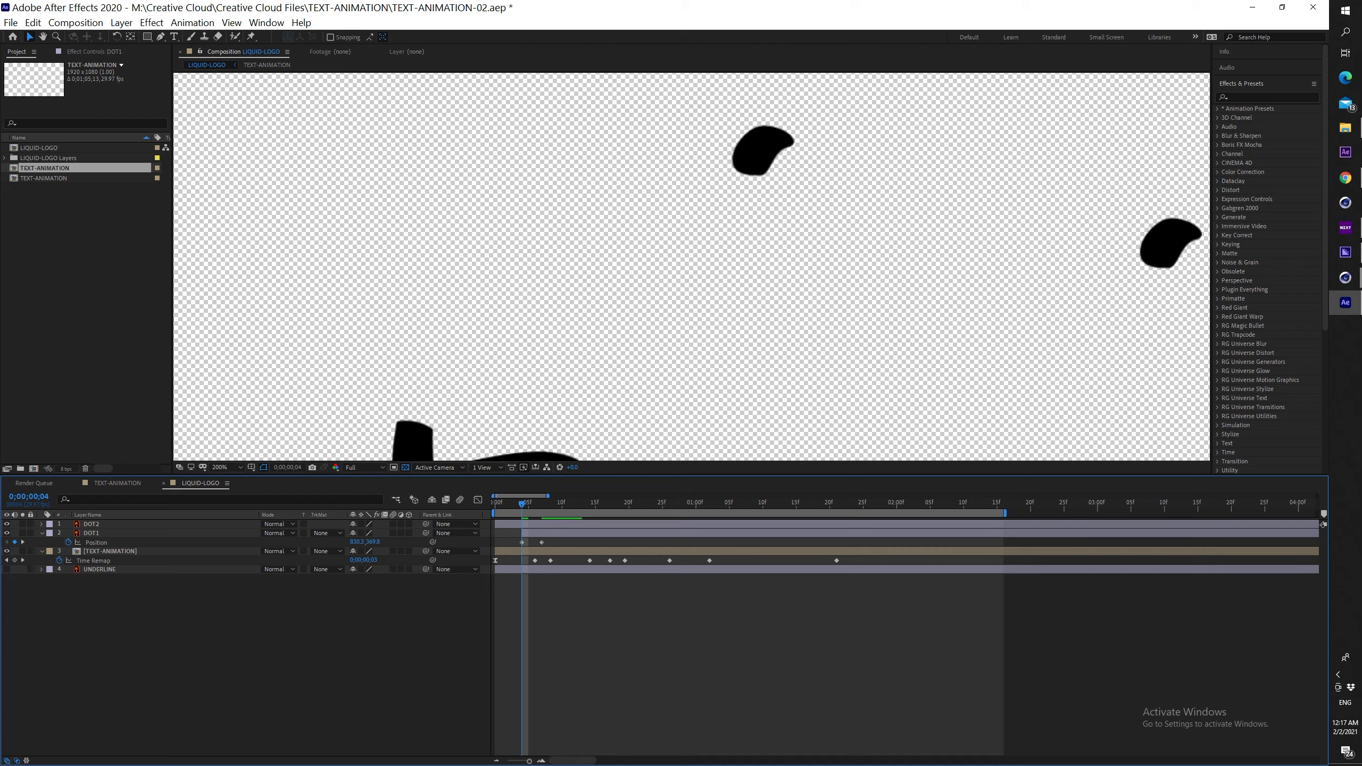
Add an inertial bounce expression to DOT1's Position property
left_click(552, 534)
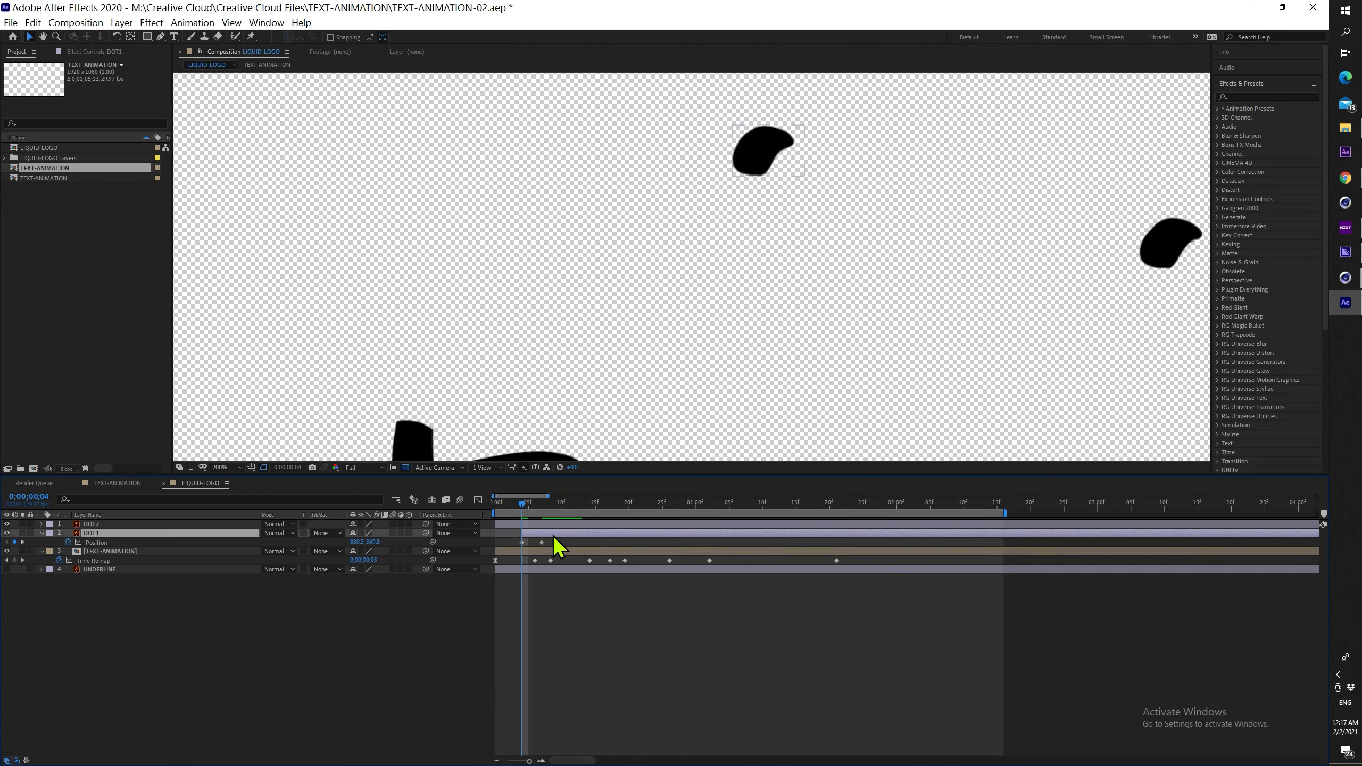
left_click(68, 542, "alt")
left_click(629, 648)
left_click(580, 555)
left_click(581, 646)
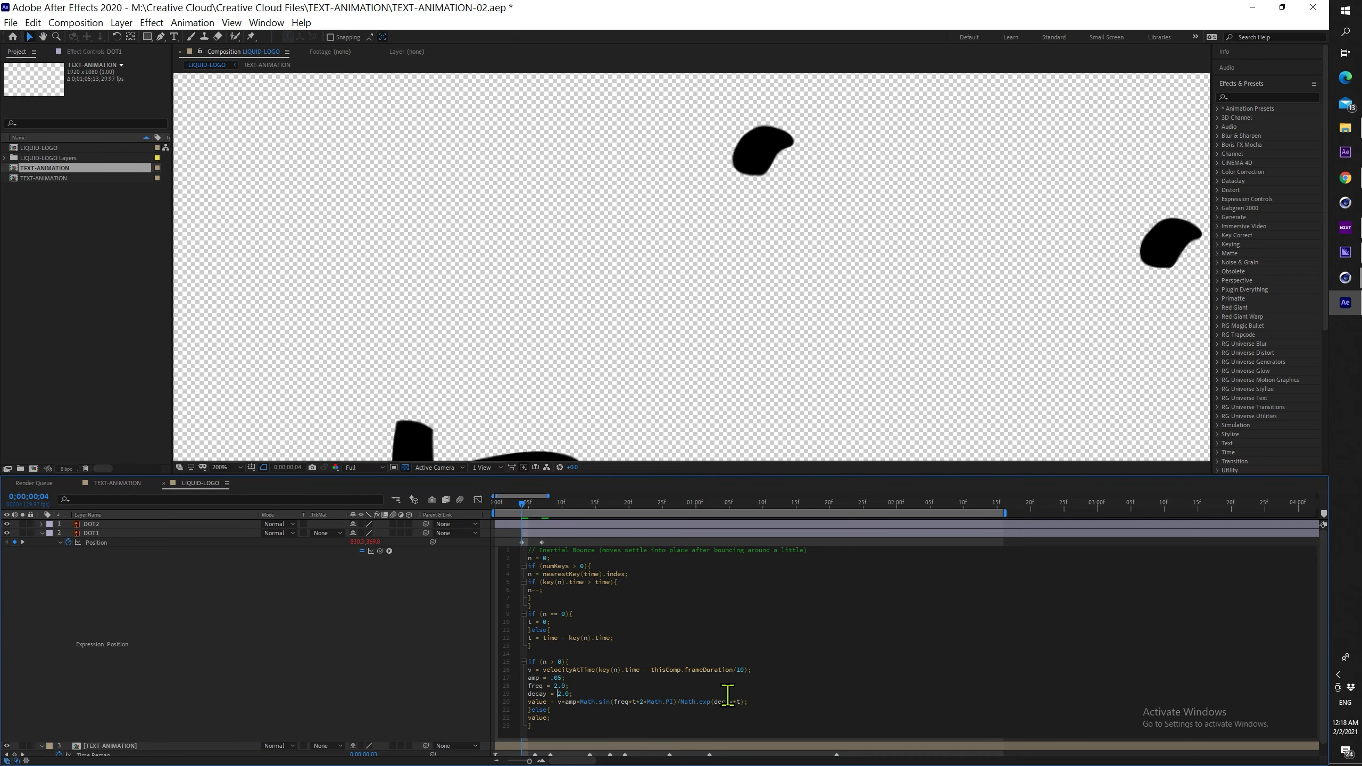
left_click(570, 545)
key("space")
left_click_drag(534, 506, 464, 505)
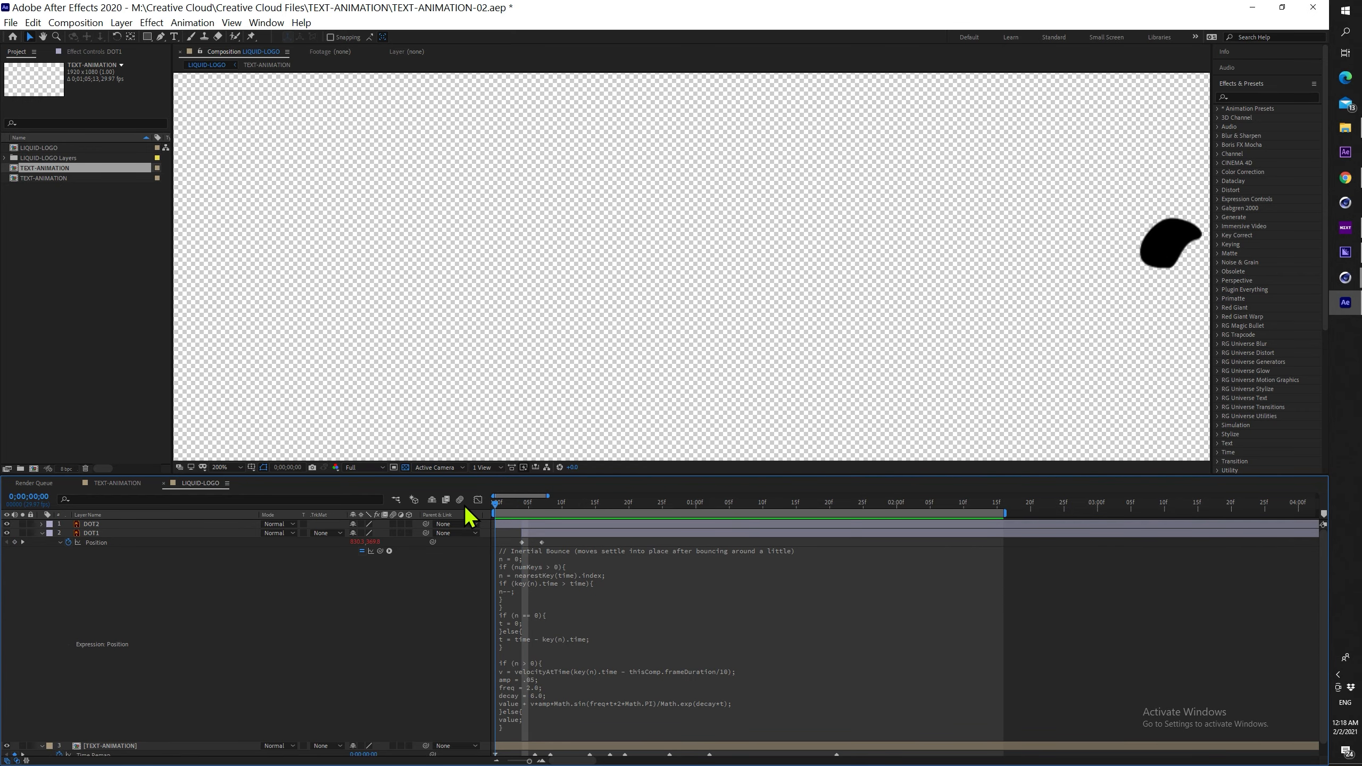
scroll(681, 359, "down", 2)
key("space")
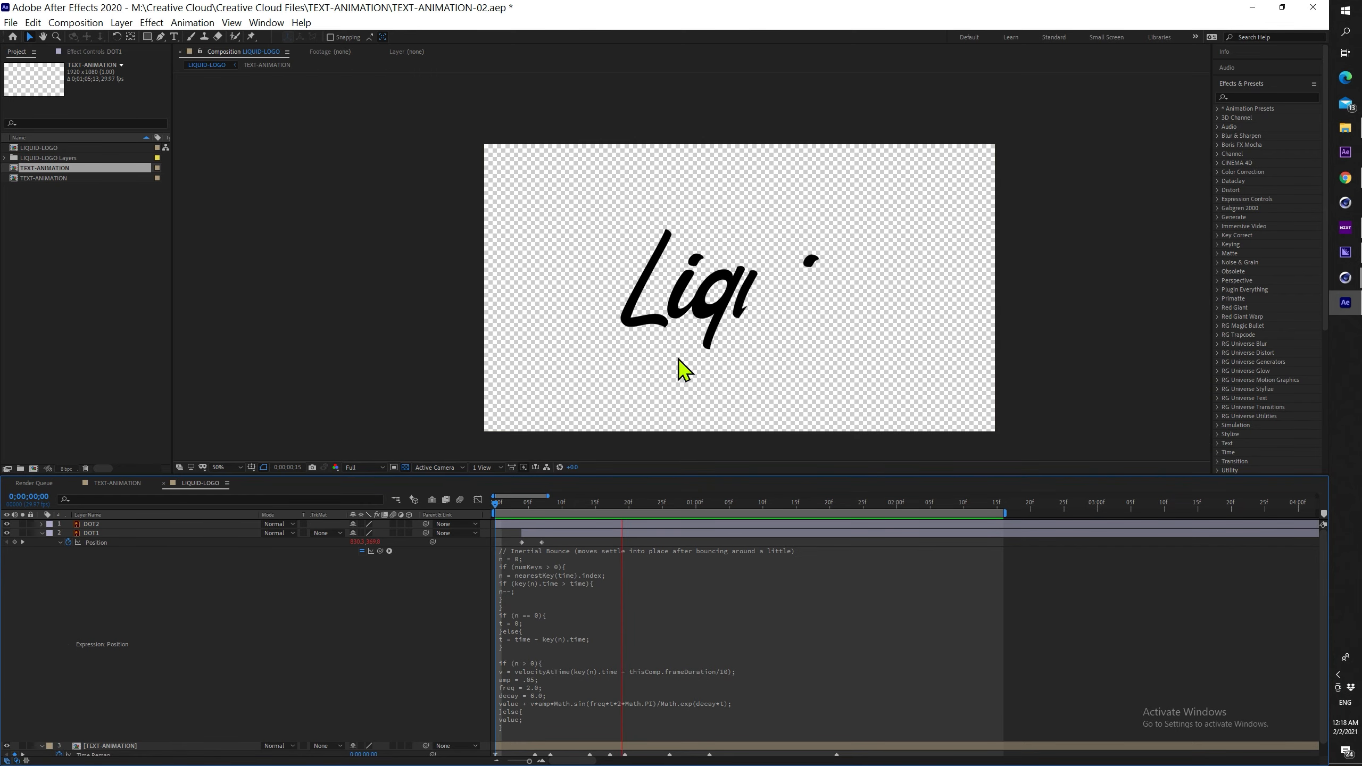
scroll(681, 362, "up", 2)
mouse_move(575, 505)
left_mouse_down()
mouse_move(536, 503)
mouse_move(551, 535)
mouse_move(531, 505)
mouse_move(605, 505)
mouse_move(503, 504)
left_mouse_up()
key("space")
key("space")
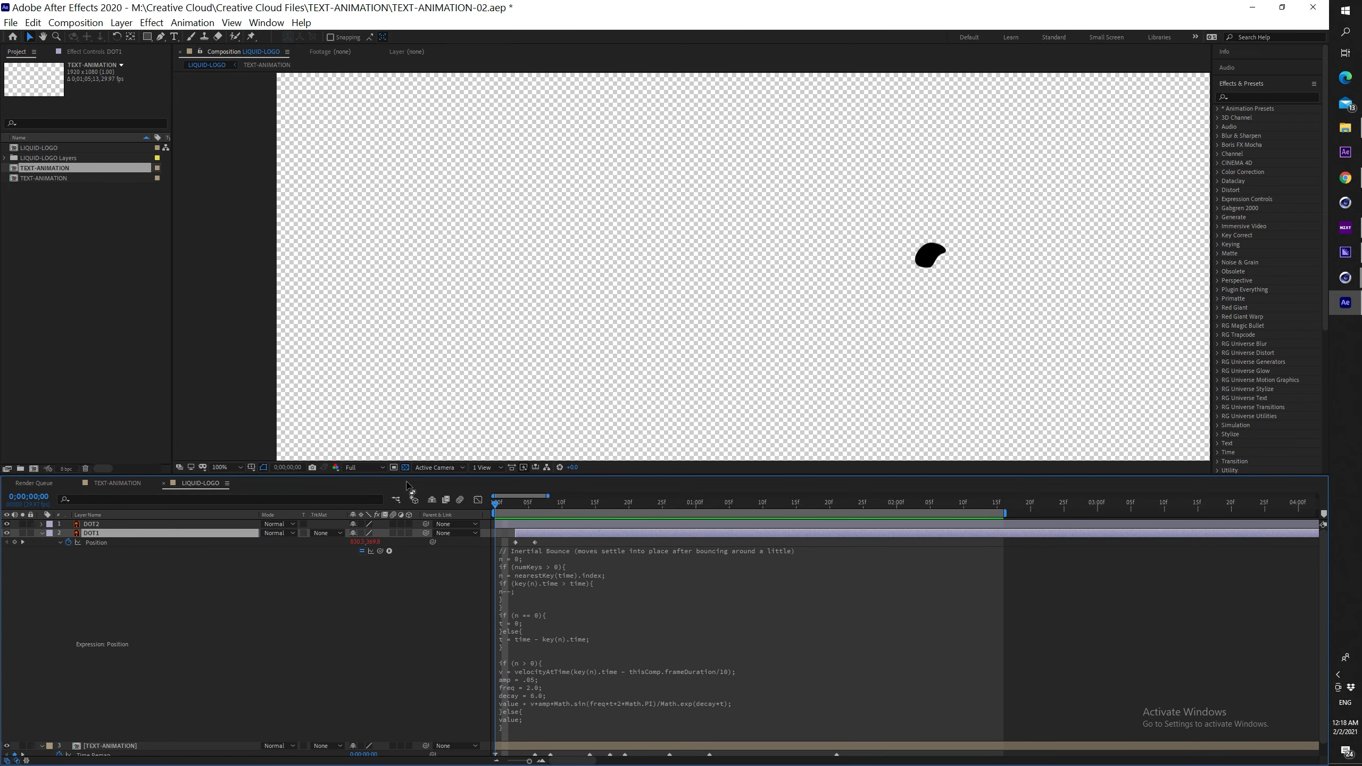
Keyframe DOT1's Scale from 0% at frame 3 to 100% at frame 5, then preview it
key("s")
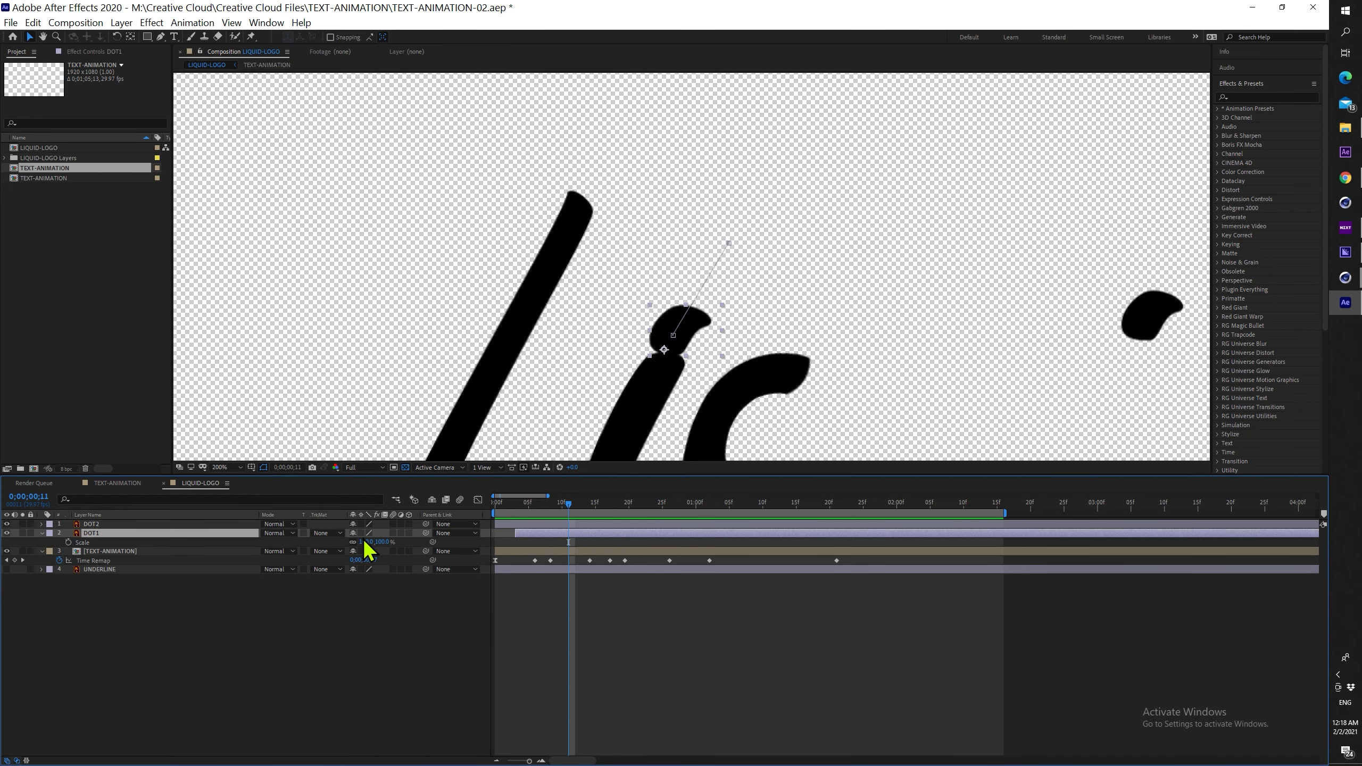
left_click_drag(364, 542, 335, 543)
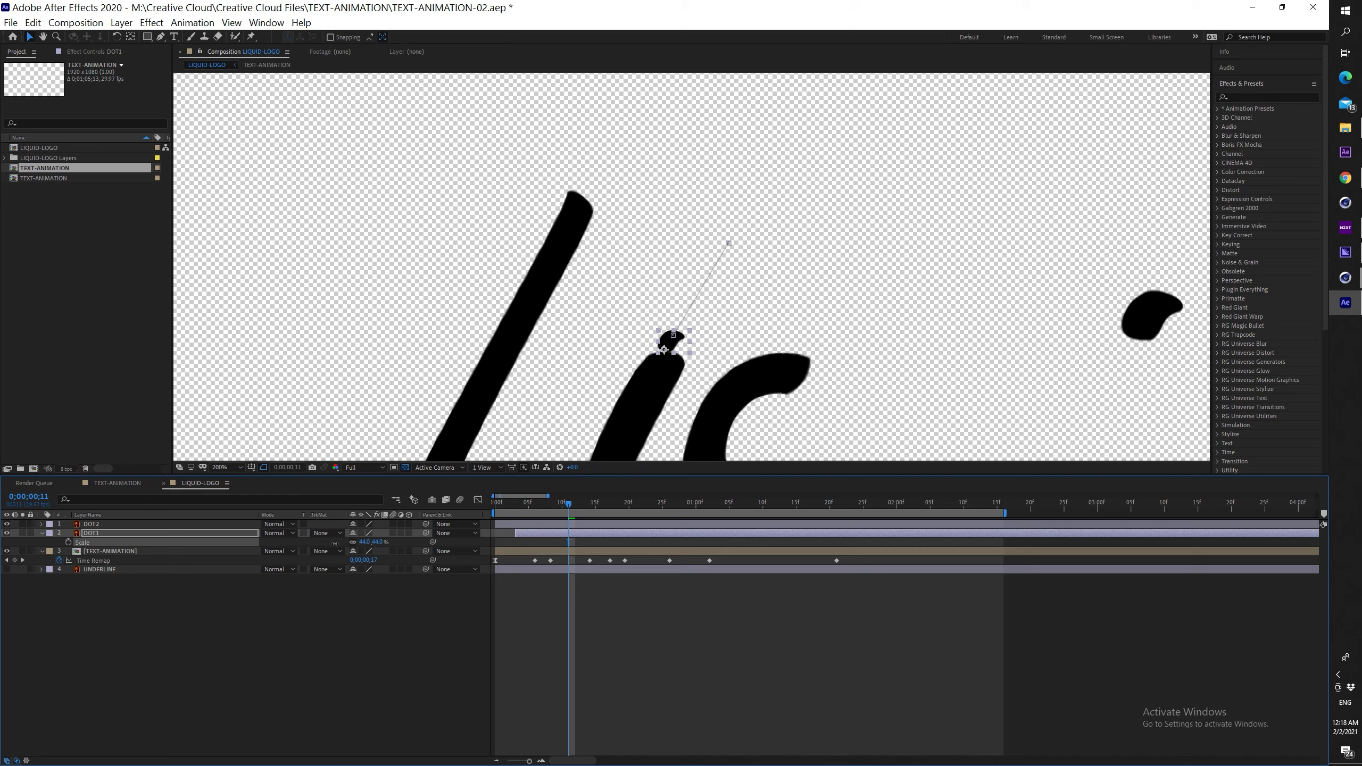
key("ctrl+z")
left_click_drag(554, 507, 522, 510)
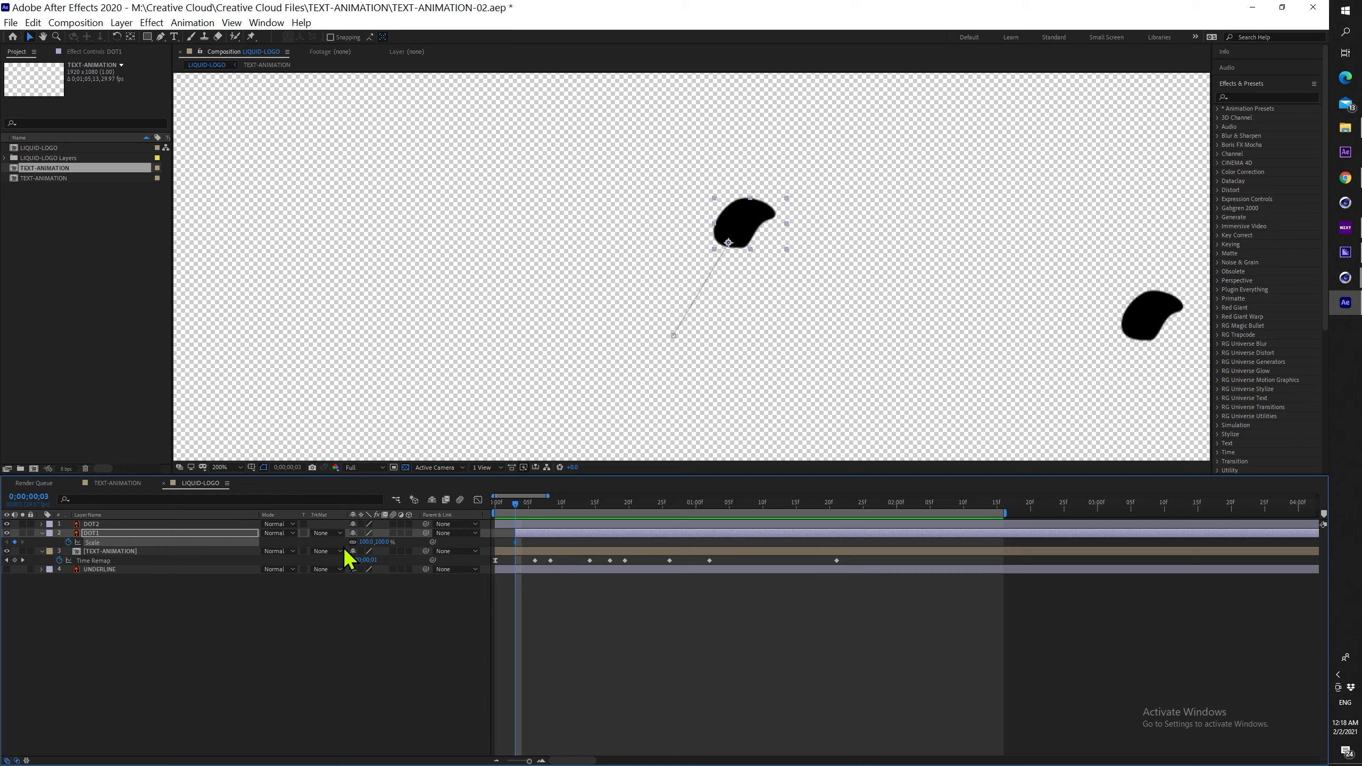
key("Page_Down")
key("Page_Down")
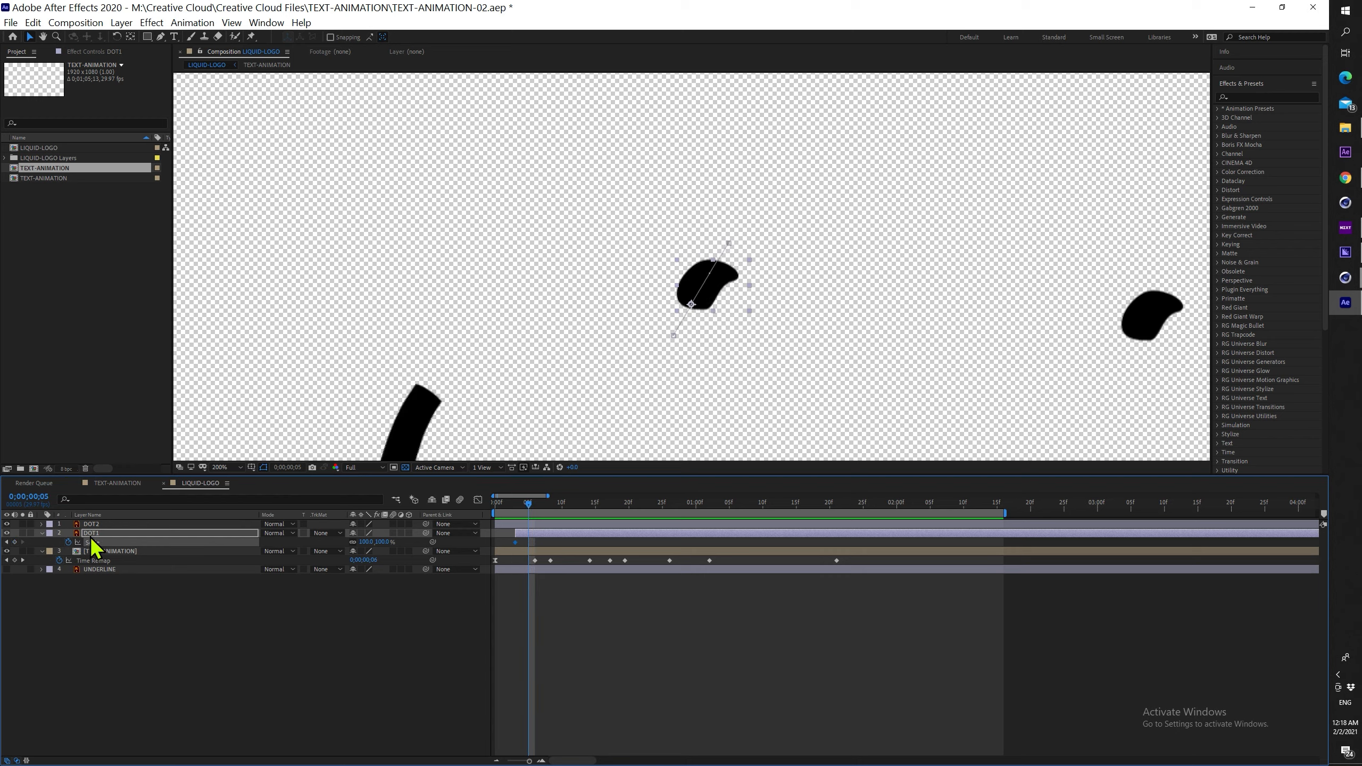
left_click_drag(530, 502, 510, 507)
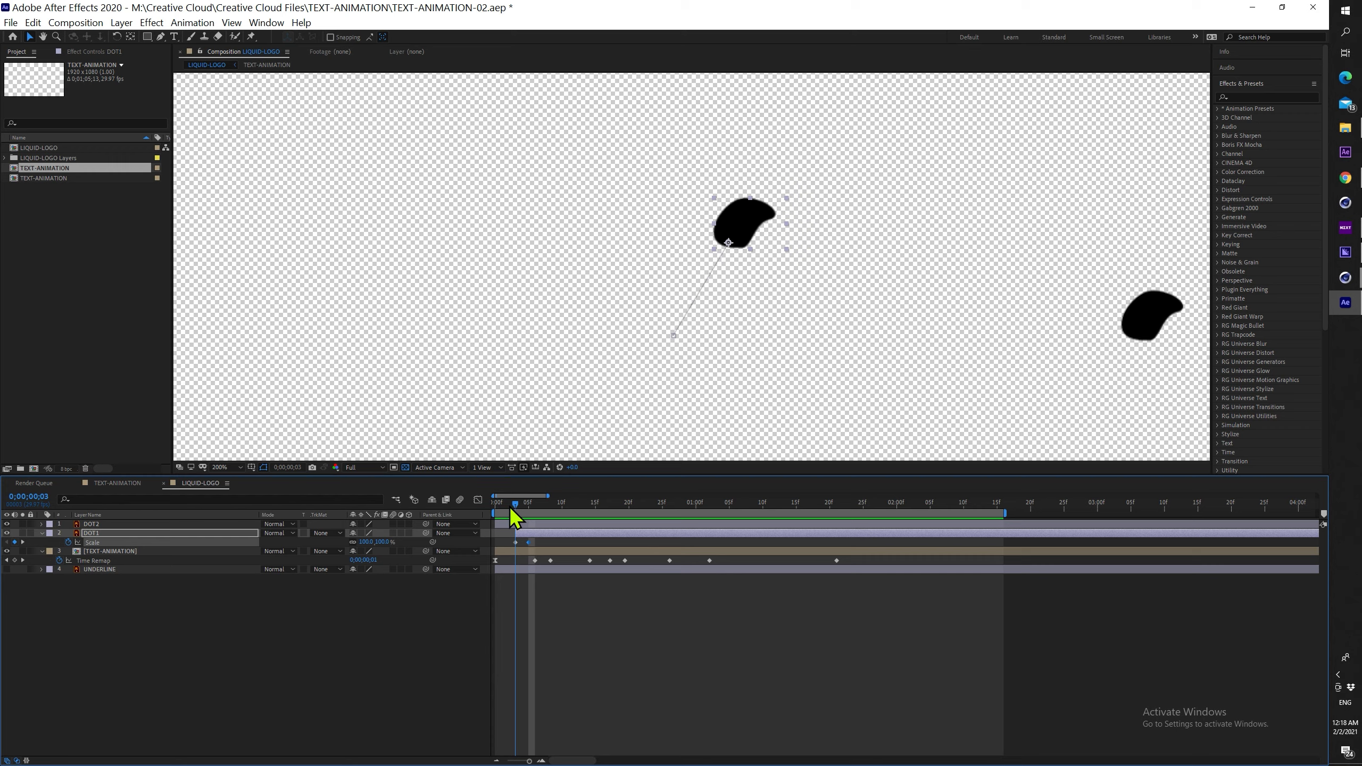
key("Return")
key("space")
key("space")
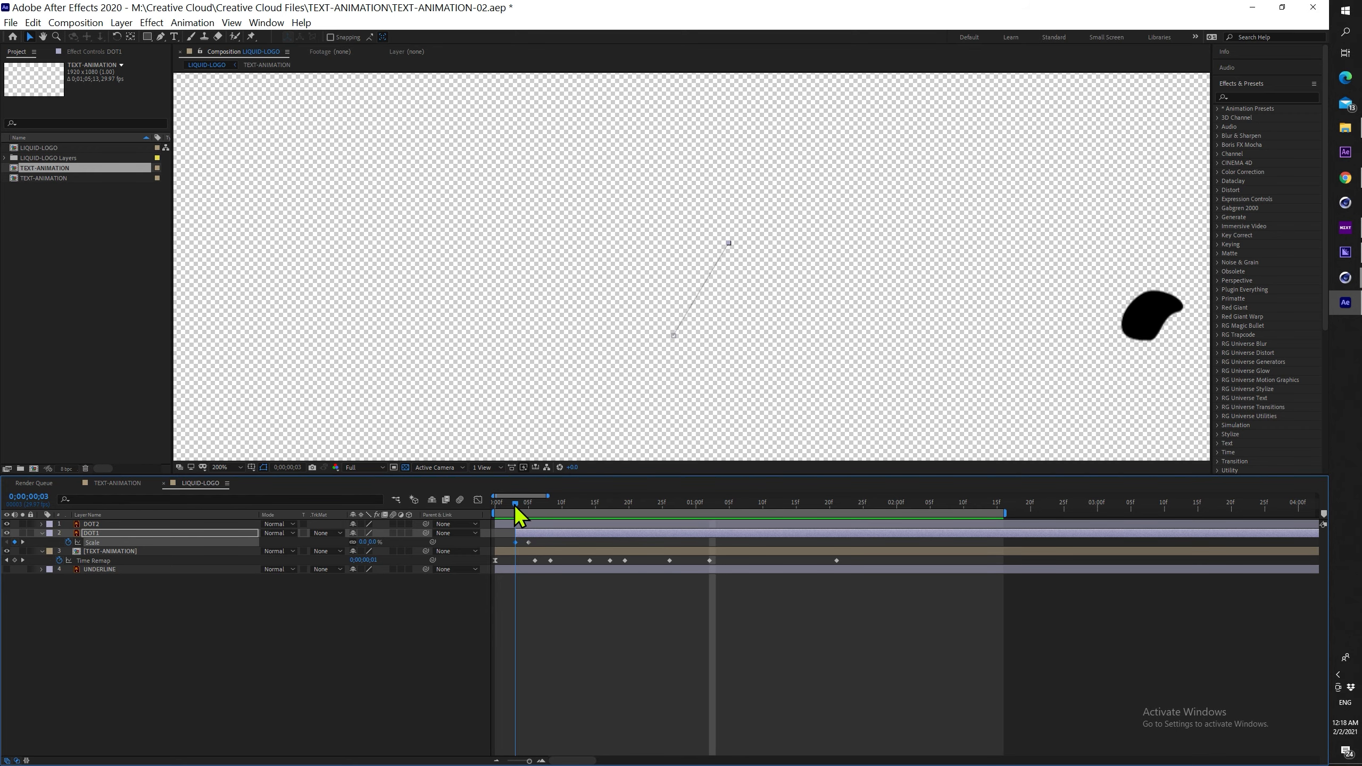
left_click(544, 541)
left_click(529, 542)
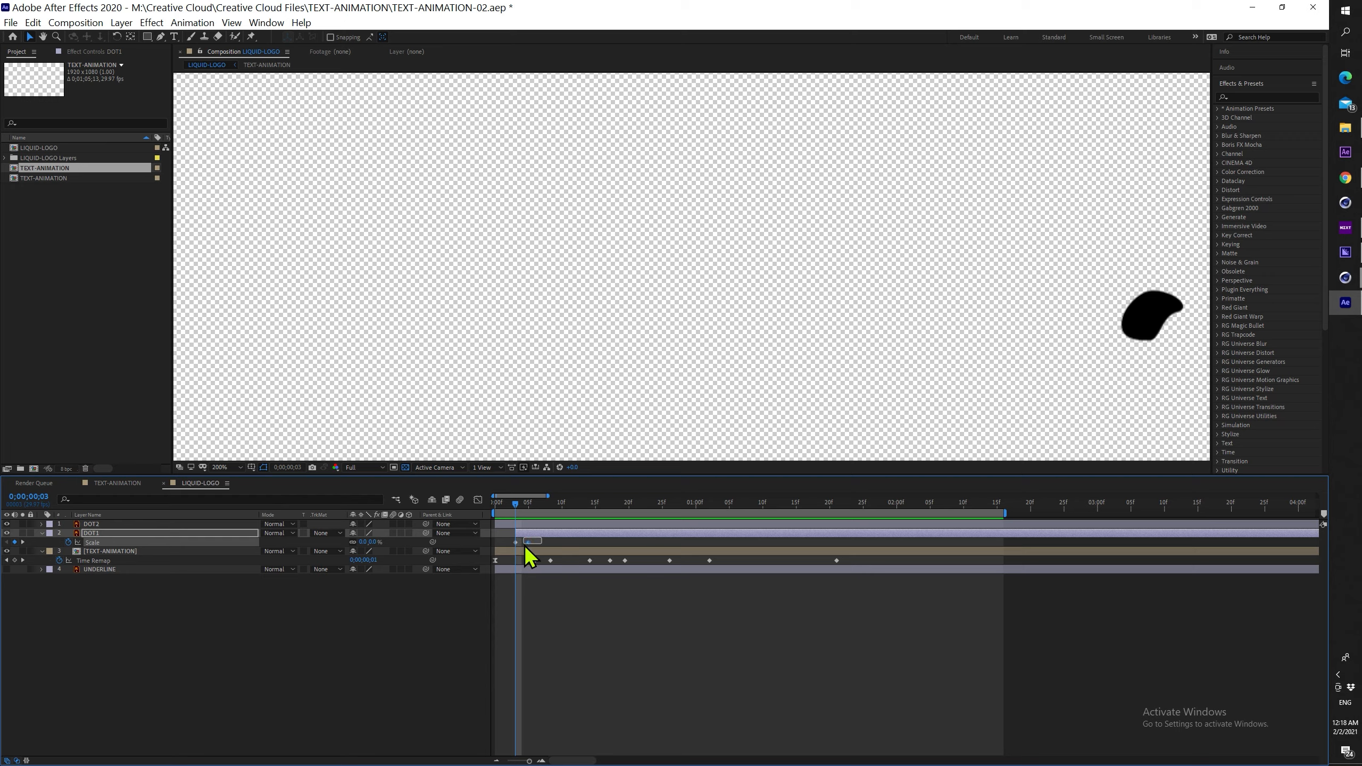
left_click(478, 499)
Ease the end of DOT1's Scale curve in the speed graph
key("equal")
key("equal")
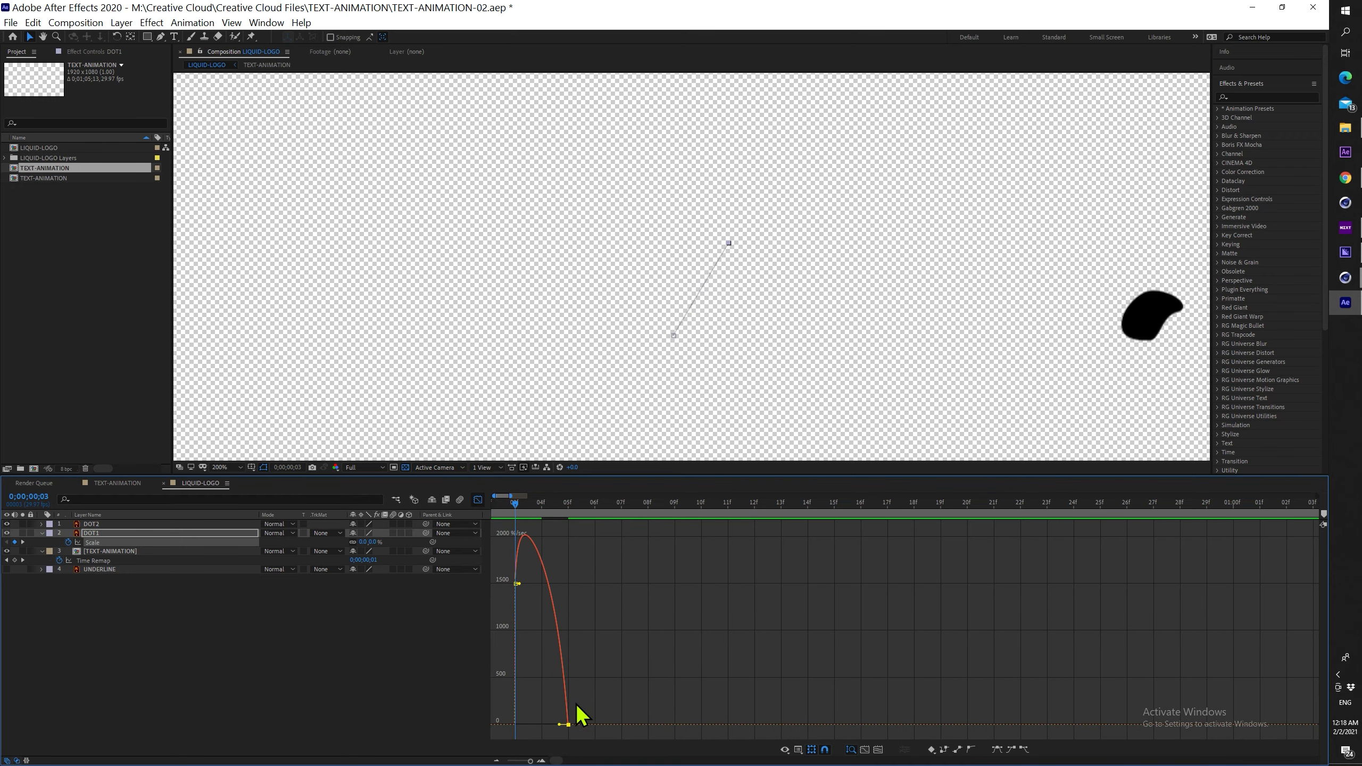
left_click_drag(559, 729, 531, 731)
left_click(478, 500)
Move DOT1's 100% Scale keyframe to about frame 10 and scrub frames 3 to 12 to check
left_click_drag(567, 542, 595, 542)
mouse_move(514, 501)
left_mouse_down()
mouse_move(577, 501)
mouse_move(521, 511)
left_mouse_up()
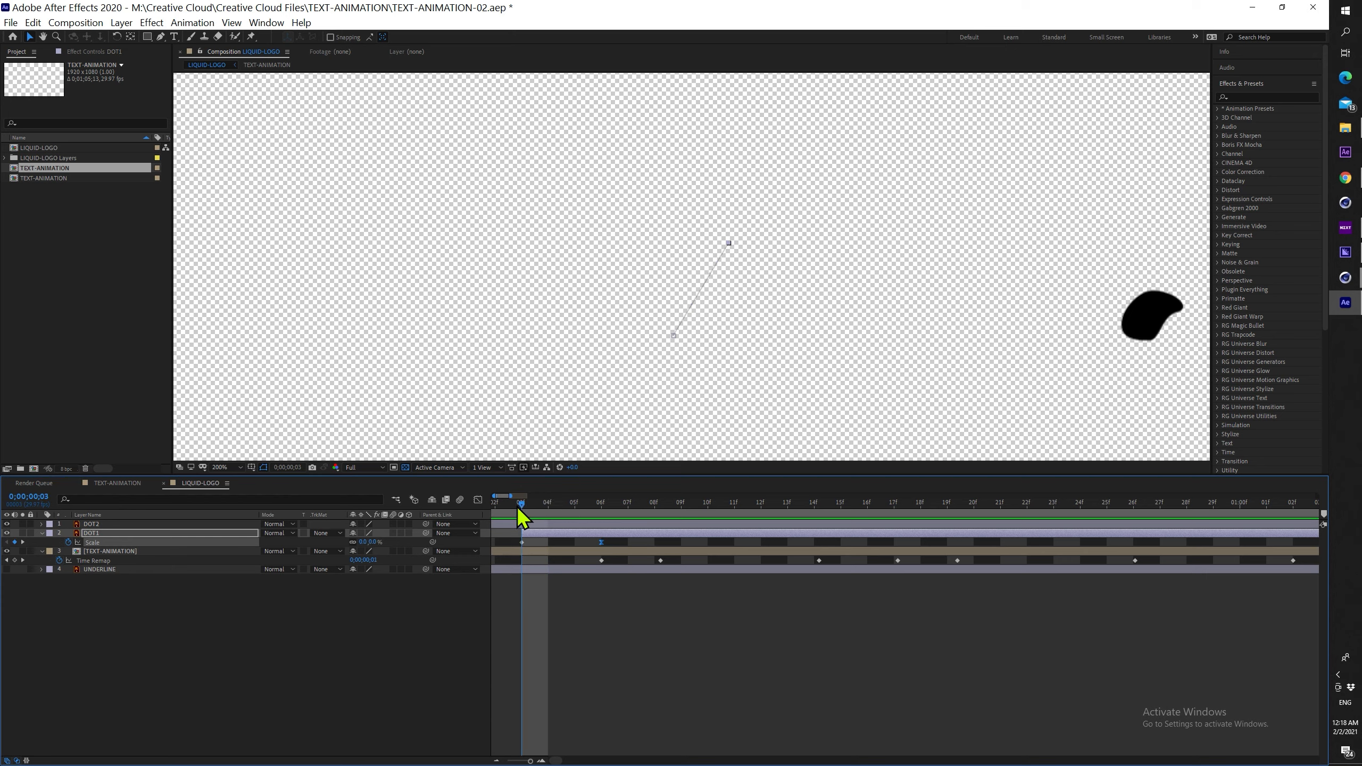
left_click_drag(602, 543, 707, 542)
mouse_move(532, 505)
left_mouse_down()
mouse_move(762, 494)
mouse_move(973, 452)
mouse_move(38, 448)
left_mouse_up()
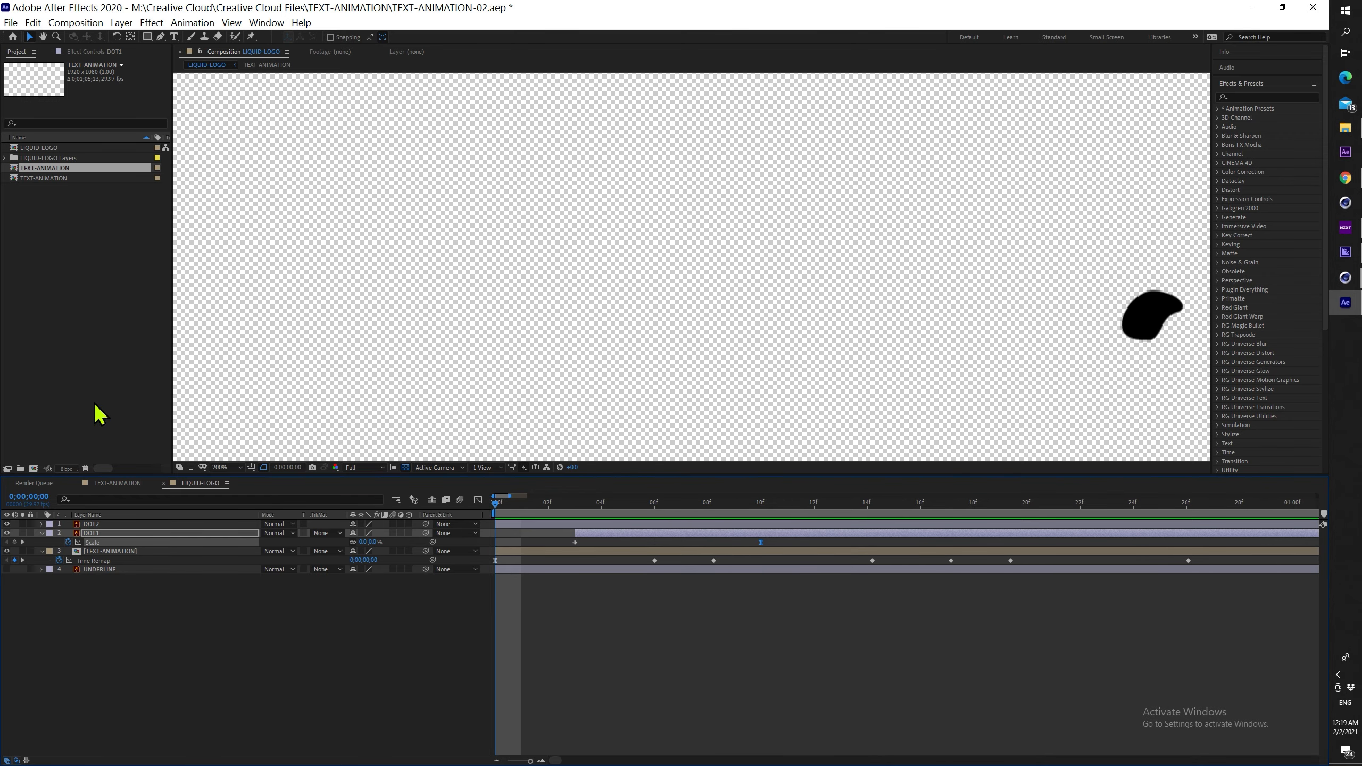
Rewind to the first frame and move DOT2's anchor point to its lower left
scroll(789, 226, "down", 2)
key("space")
key("space")
left_click_drag(747, 346, 742, 287)
scroll(748, 298, "up", 2)
left_click_drag(591, 503, 29, 504)
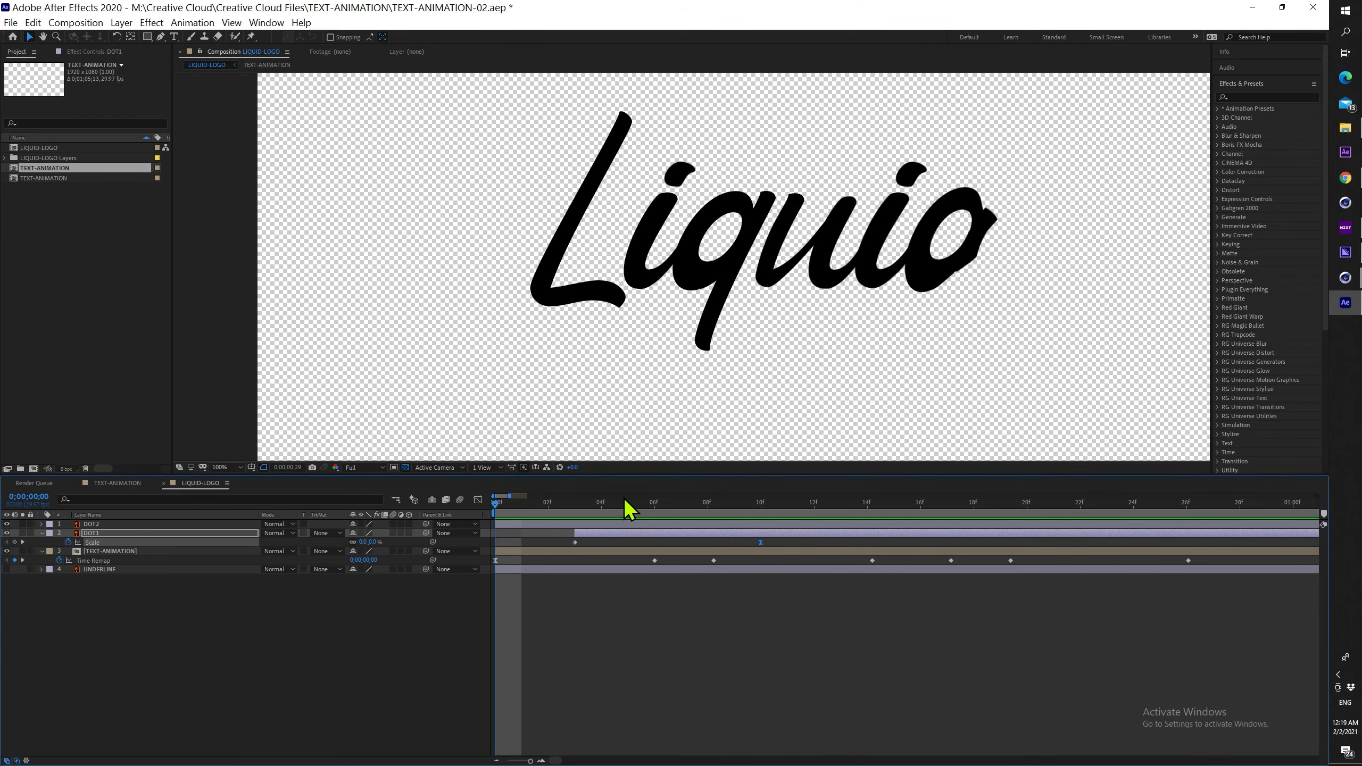
key("y")
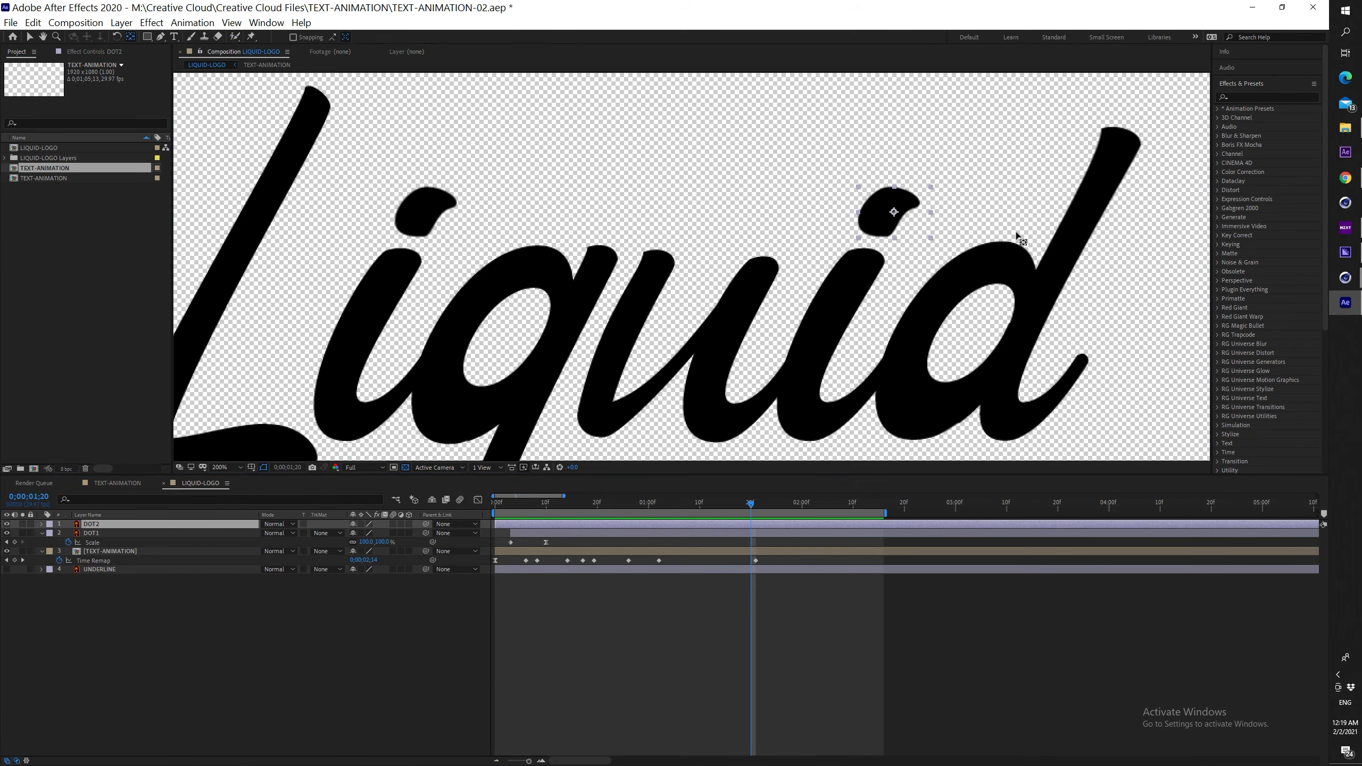
left_click_drag(895, 212, 872, 235)
key("v")
Set DOT2 Position keyframes at frames 26 and 20 so it moves into place
key("p")
left_click_drag(751, 505, 723, 524)
left_click(68, 533)
left_click(598, 505)
left_click(14, 534)
key("space")
Paste DOT1's bounce expression onto DOT2's Position, then undo it
left_click_drag(889, 212, 925, 137)
left_click(97, 542)
key("p")
left_click(609, 524)
type("// Inertial Bounce (moves settle into place after bouncing around a little) n = 0; if (numKeys > 0){ n = nearestKey(time).index; if (key(n).time > time){ n--; } } if (n == 0){ t = 0; }else{ t = time - key(n).time; }  if (n > 0){ v = velocityAtTime(key(n).time - thisComp.frameDuration/10); amp = .05; freq = 2.0; decay = 6.0; value + v*amp*Math.sin(freq*t*2*Math.PI)/Math.exp(decay*t); }else{ value; }")
key("space")
Inspect DOT2's Position speed graph and preview both dots
key("space")
key("ctrl+z")
left_click_drag(608, 505, 656, 531)
left_click(91, 542)
key("p")
left_click(478, 500)
left_click(593, 503)
key("space")
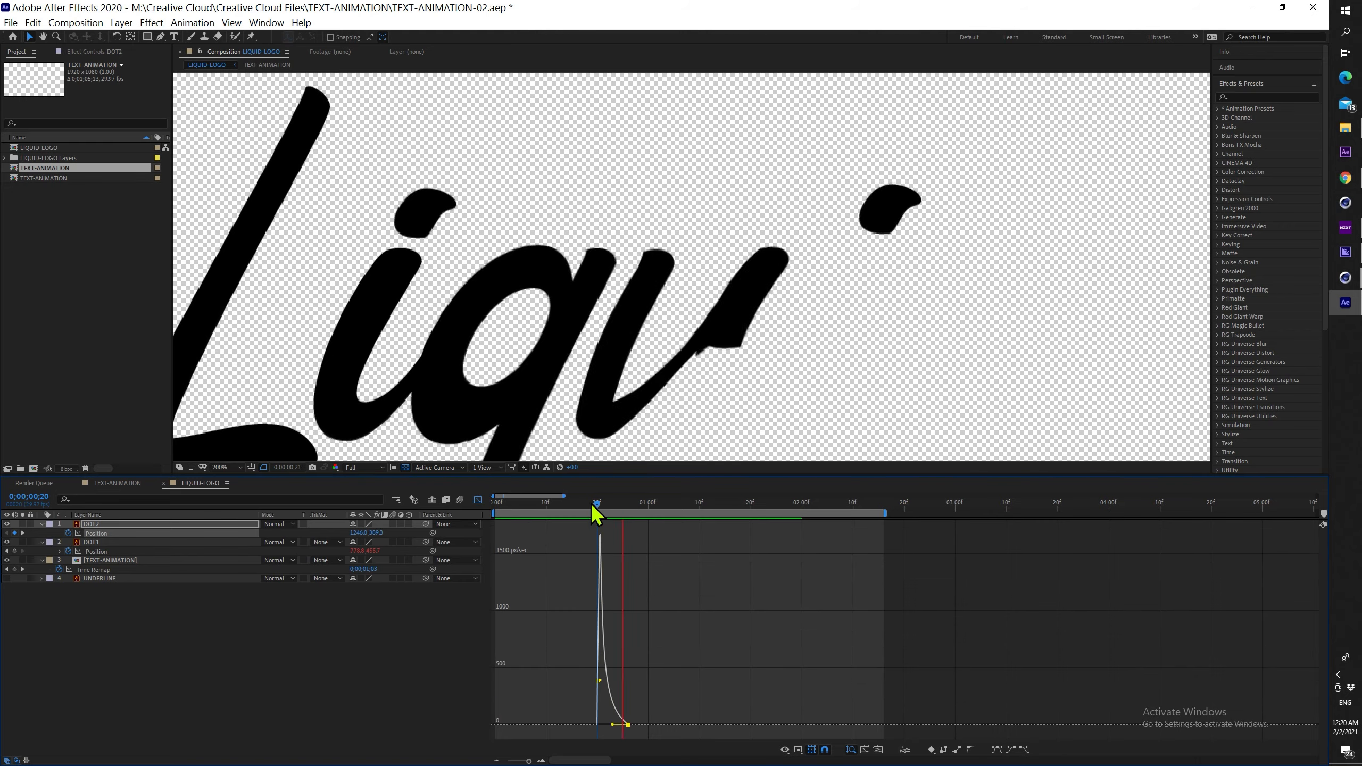
key("space")
left_click(478, 500)
left_click(593, 503)
key("space")
Drag DOT2's second Position keyframe closer to the first for quicker motion
key("space")
Copy DOT1's Inertial Bounce Position expression and paste it onto DOT2's Position
left_click(617, 541)
key("e")
key("e")
left_click(595, 564)
left_click(68, 534, "alt")
type("// Inertial Bounce (moves settle into place after bouncing around a little) n = 0; if (numKeys > 0){ n = nearestKey(time).index; if (key(n).time > time){ n--; } } if (n == 0){ t = 0; }else{ t = time - key(n).time; }  if (n > 0){ v = velocityAtTime(key(n).time - thisComp.frameDuration/10); amp = .05; freq = 2.0; decay = 6.0; value + v*amp*Math.sin(freq*t*2*Math.PI)/Math.exp(decay*t); }else{ value; }")
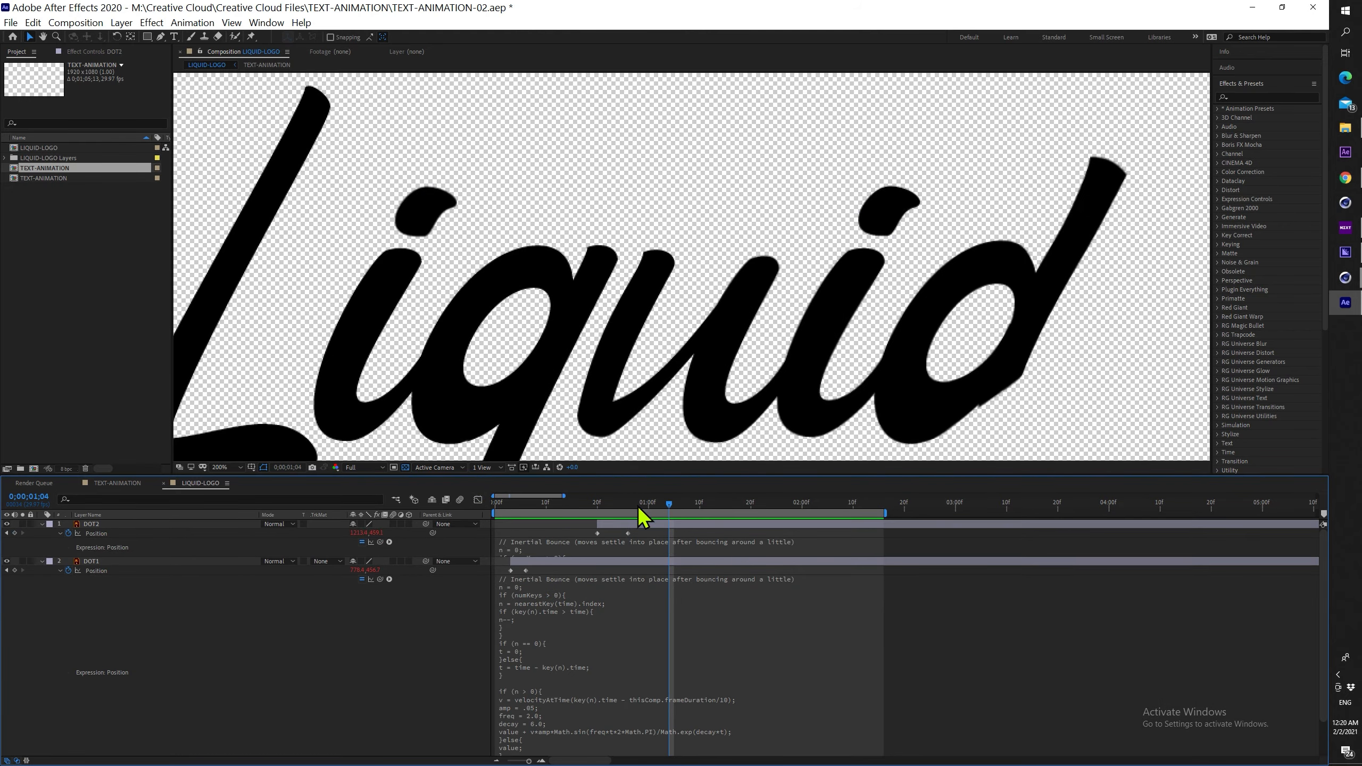
left_click_drag(637, 506, 525, 505)
left_click(627, 502)
key("Page_Up")
key("Page_Up")
key("Page_Up")
left_click(583, 504)
key("space")
left_click_drag(628, 533, 633, 505)
key("space")
Keyframe DOT2's Scale to 0% at its 22f in-point and ease it in the speed graph
scroll(778, 381, "down", 2)
key("space")
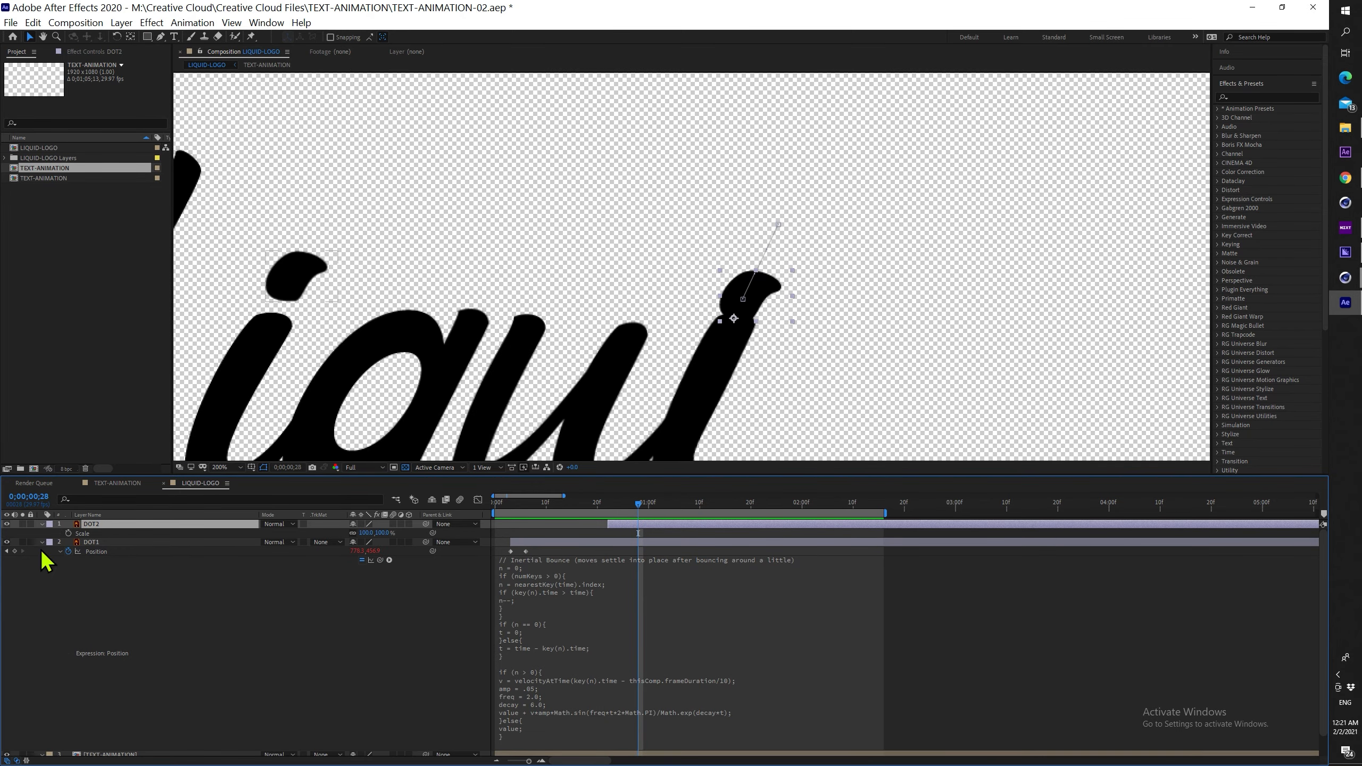
left_click(68, 533)
key("i")
left_click(15, 533)
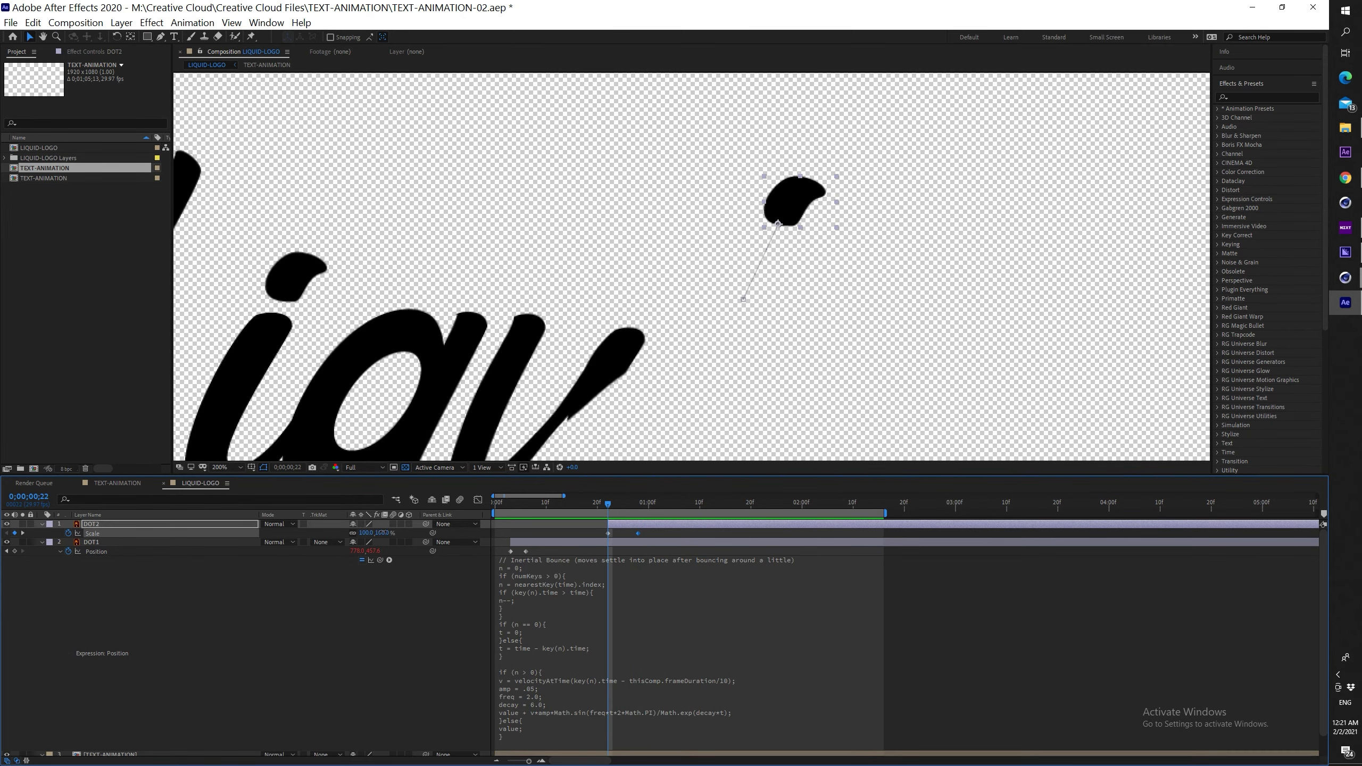
left_click(384, 533)
type("0")
key("Return")
left_click(479, 501)
scroll(635, 309, "down", 1)
key("space")
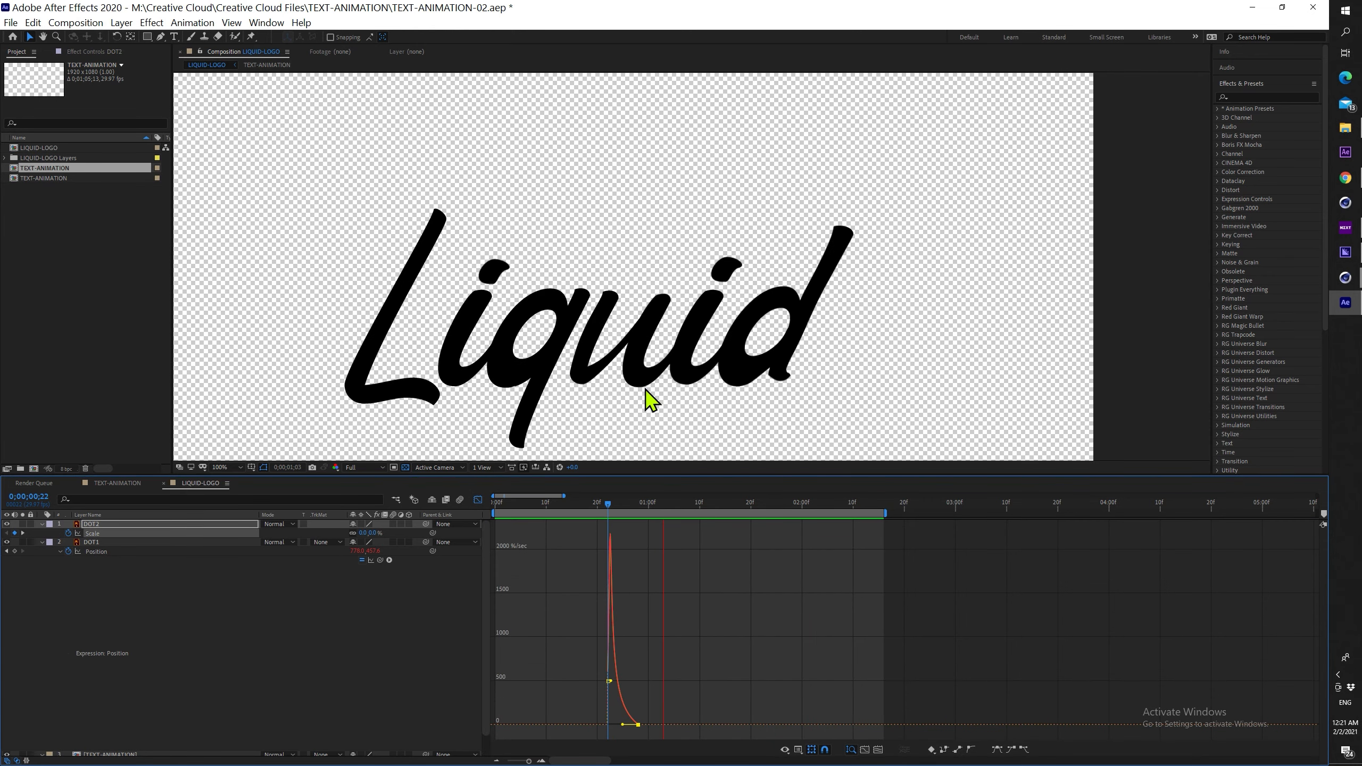
Shift DOT2, DOT1 and the text layer 10 frames later
scroll(665, 365, "down", 2)
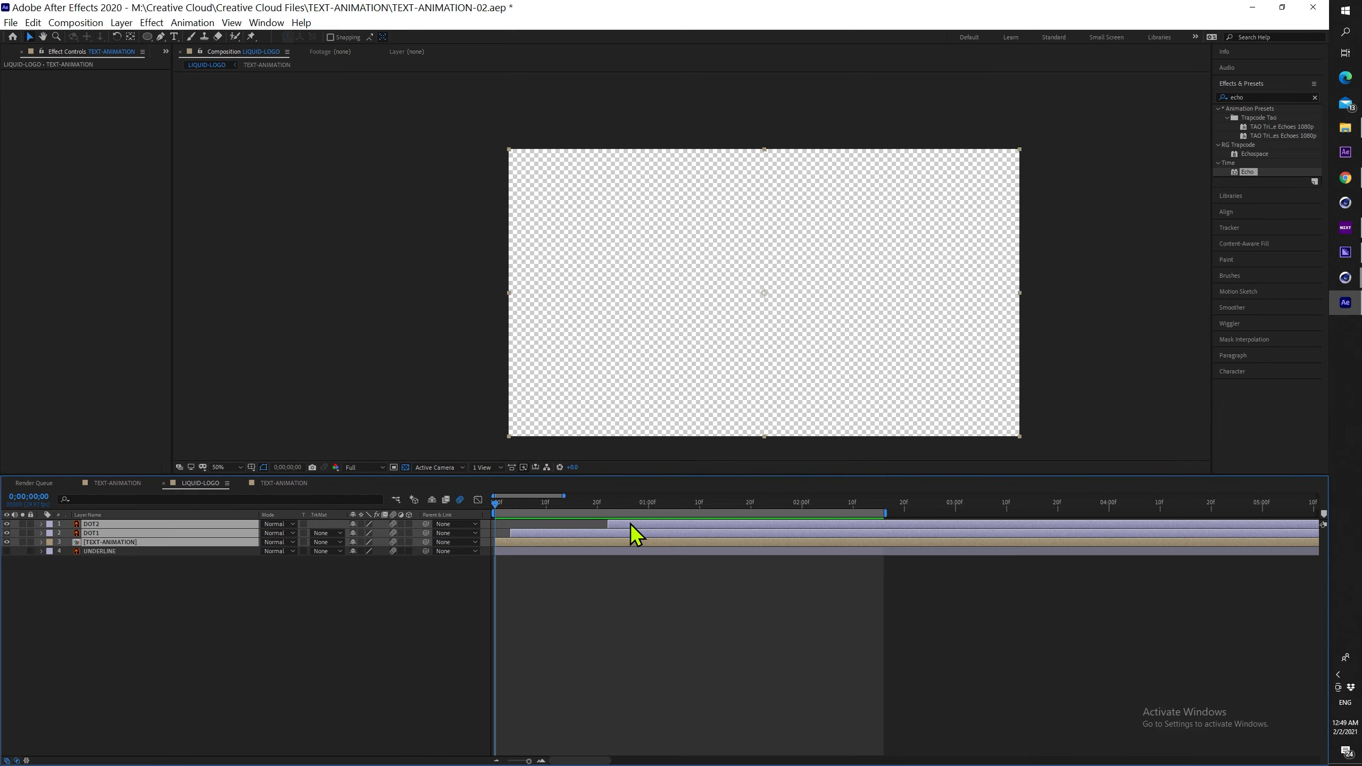
left_click_drag(630, 524, 674, 522)
key("space")
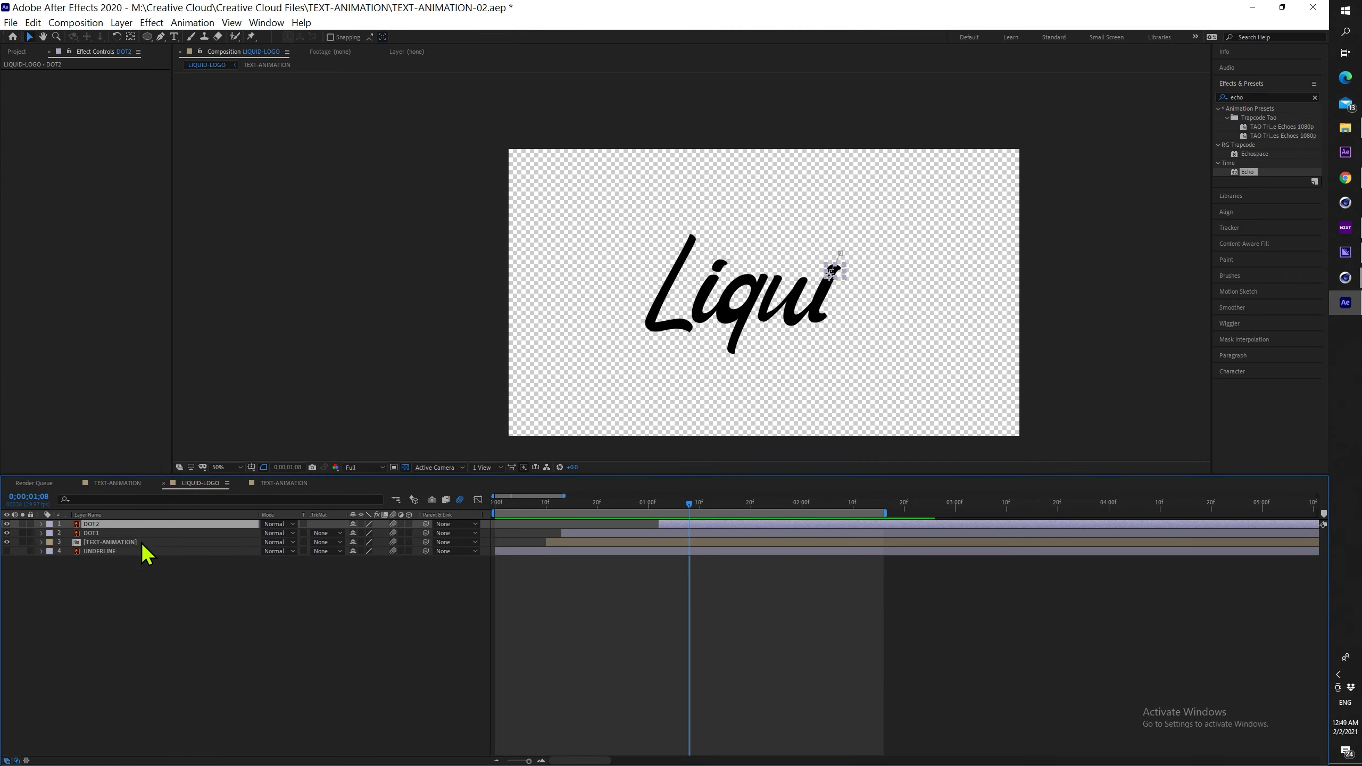
Add a new empty Shape Layer to the composition
right_click(143, 556)
mouse_move(300, 565)
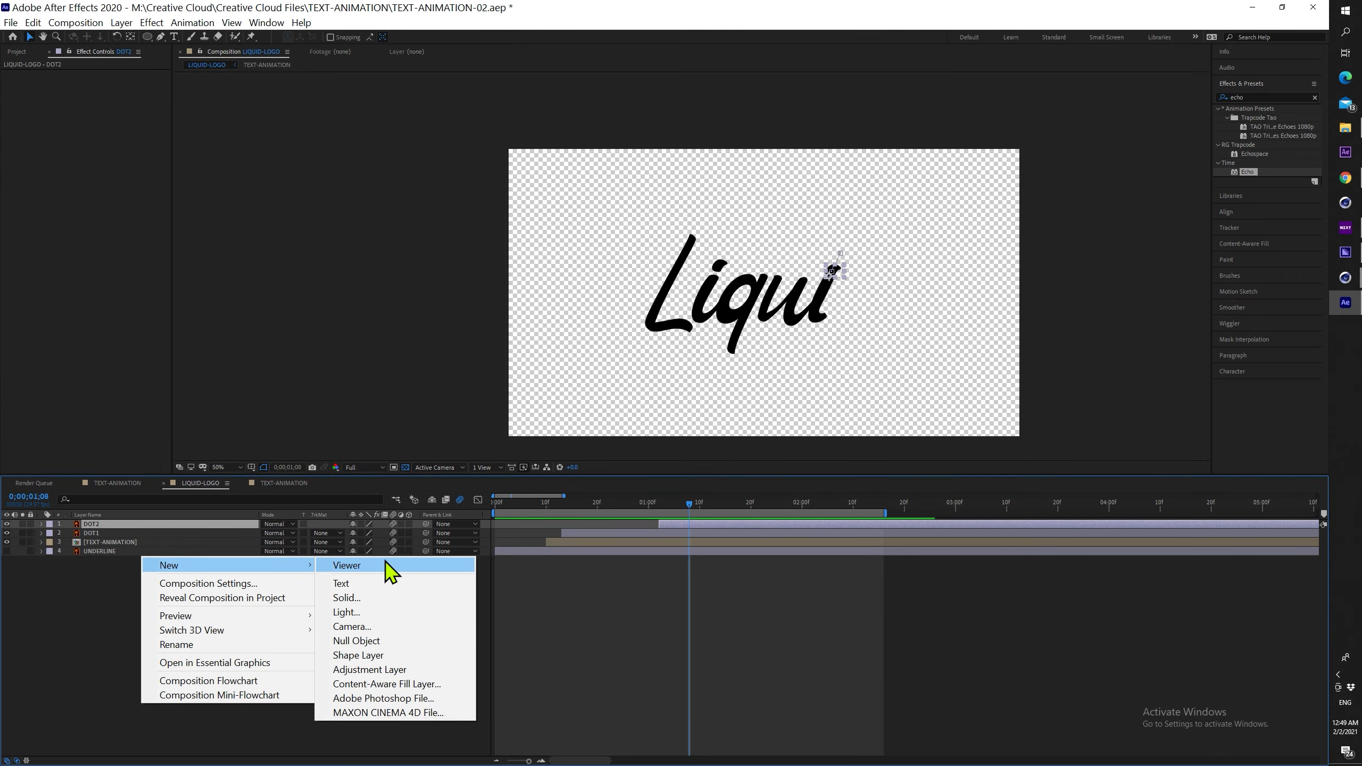
left_click(390, 655)
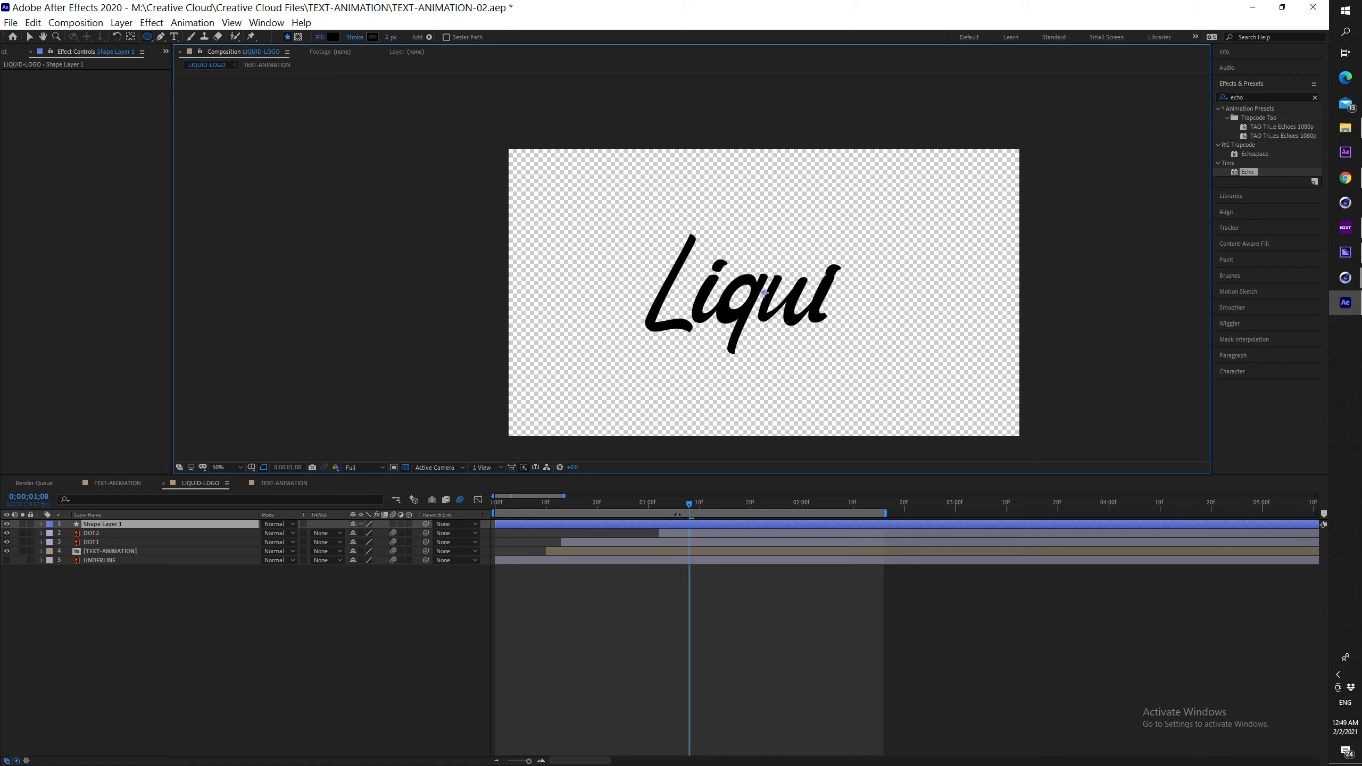
Turn on a proportional grid overlay in the composition view
key("Page_Down")
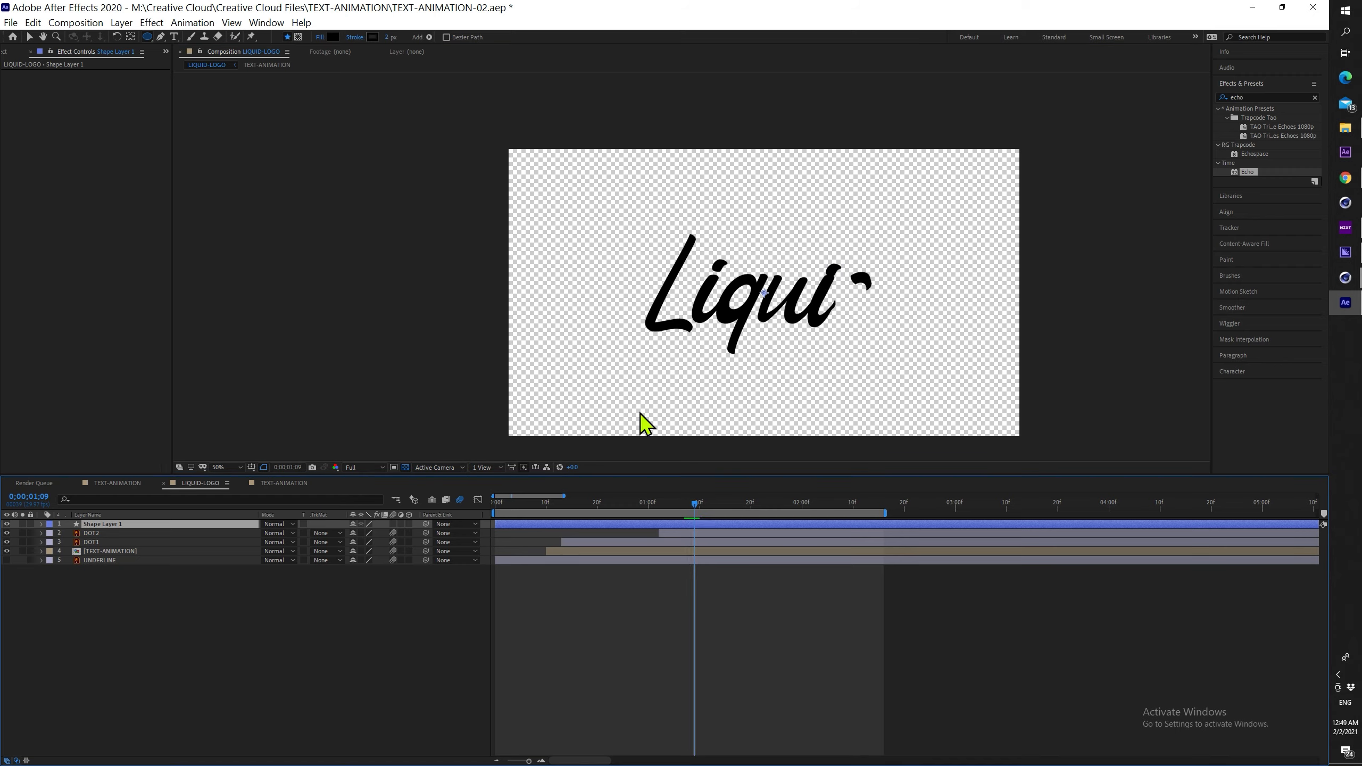
left_click(251, 466)
left_click(268, 498)
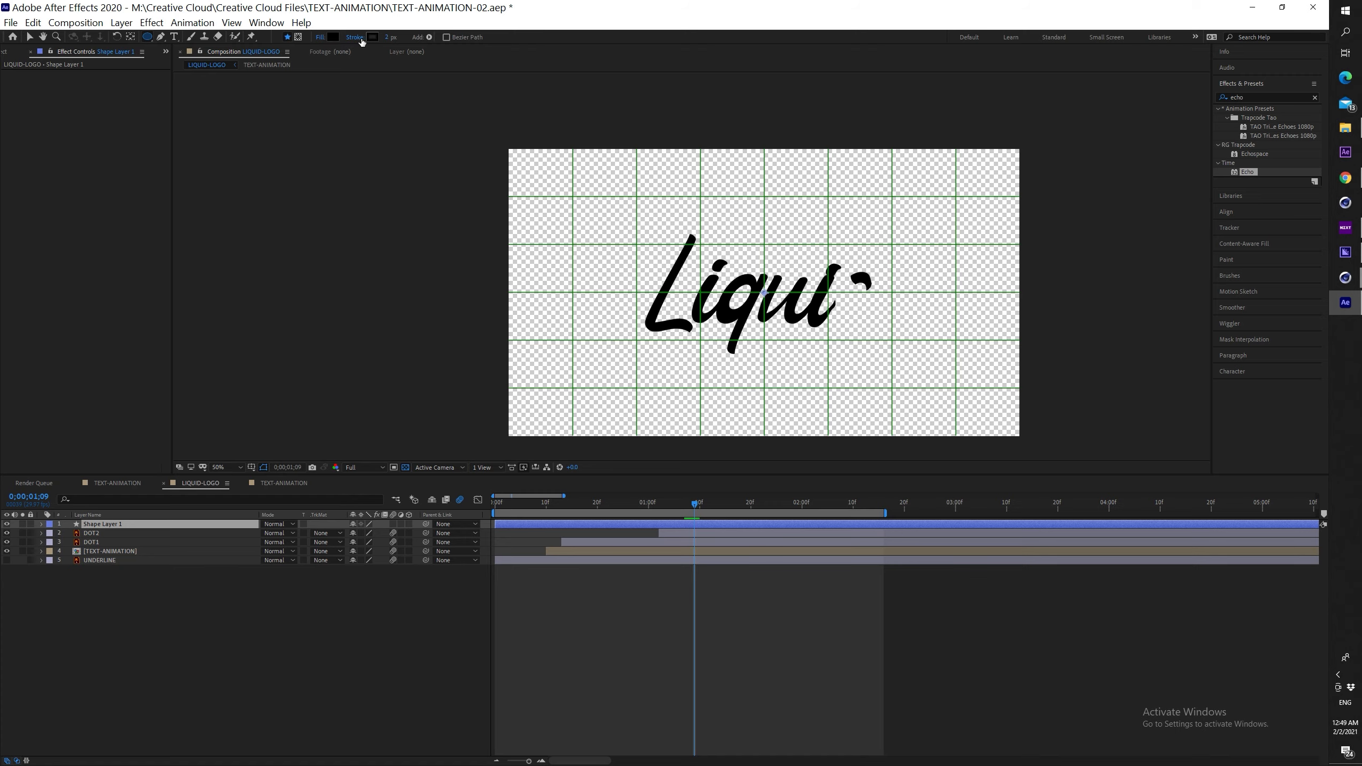
Set new shapes to no stroke and draw a small circle
left_click(356, 38)
left_click(18, 33)
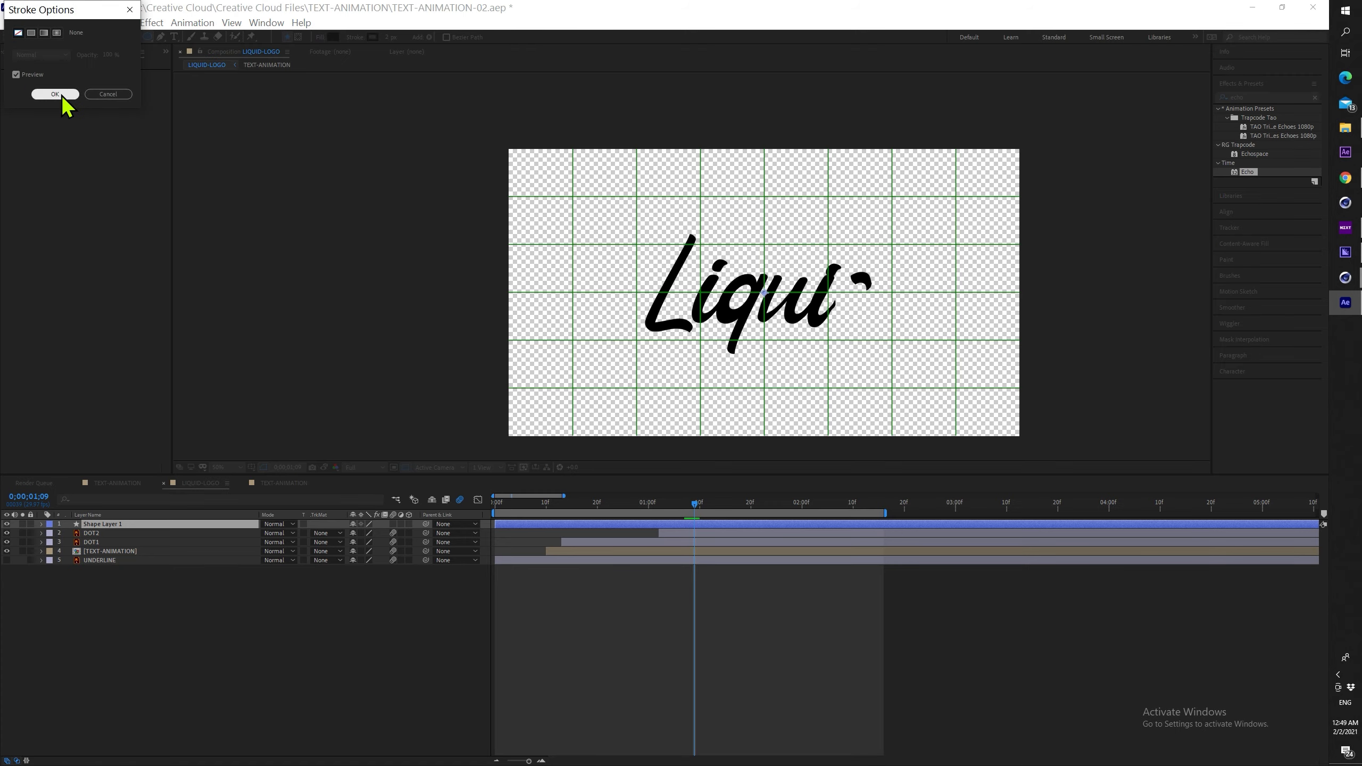
left_click(55, 93)
scroll(789, 322, "up", 4)
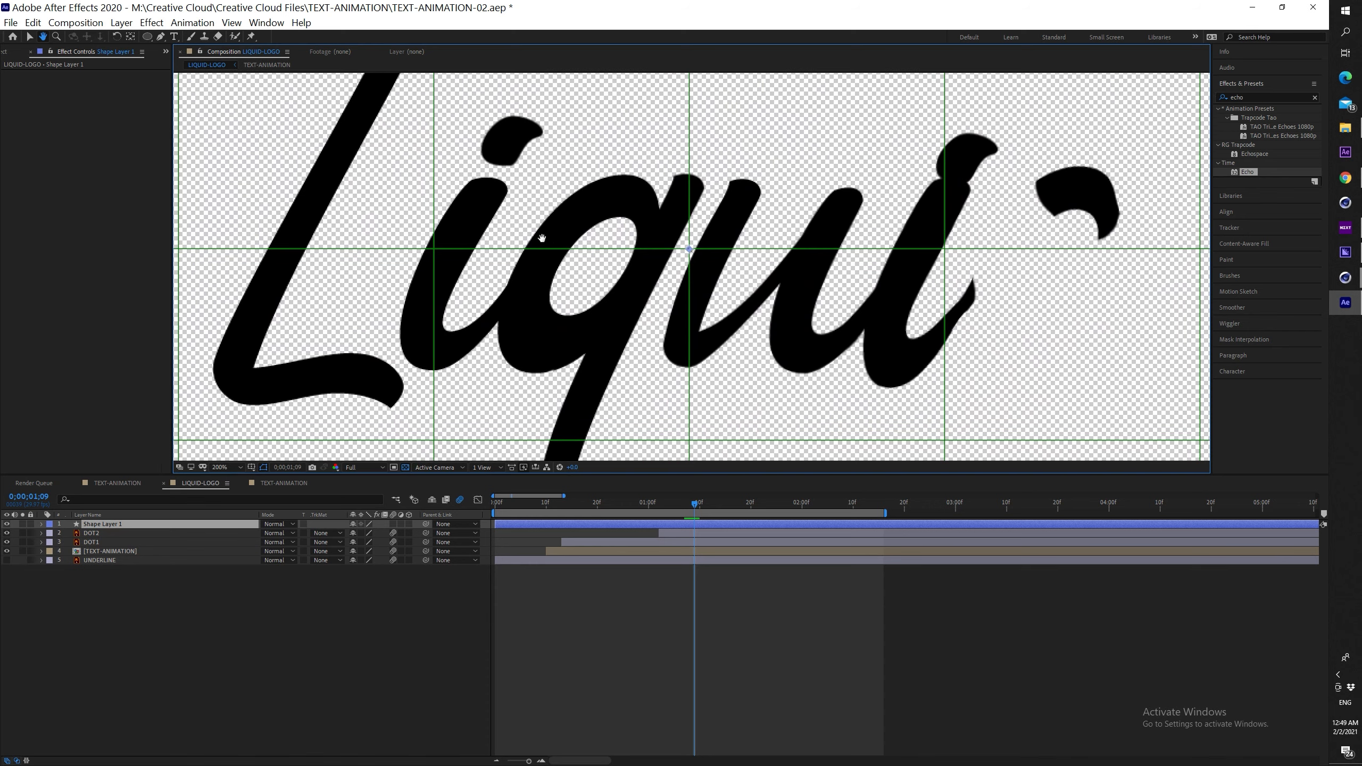
left_click_drag(541, 238, 561, 276)
scroll(695, 285, "up", 2)
mouse_move(691, 293)
left_mouse_down()
mouse_move(834, 139)
mouse_move(814, 186)
left_mouse_up()
Move the circle onto the lower end of the L's tail
key("v")
scroll(791, 242, "down", 2)
left_click_drag(614, 211, 722, 280)
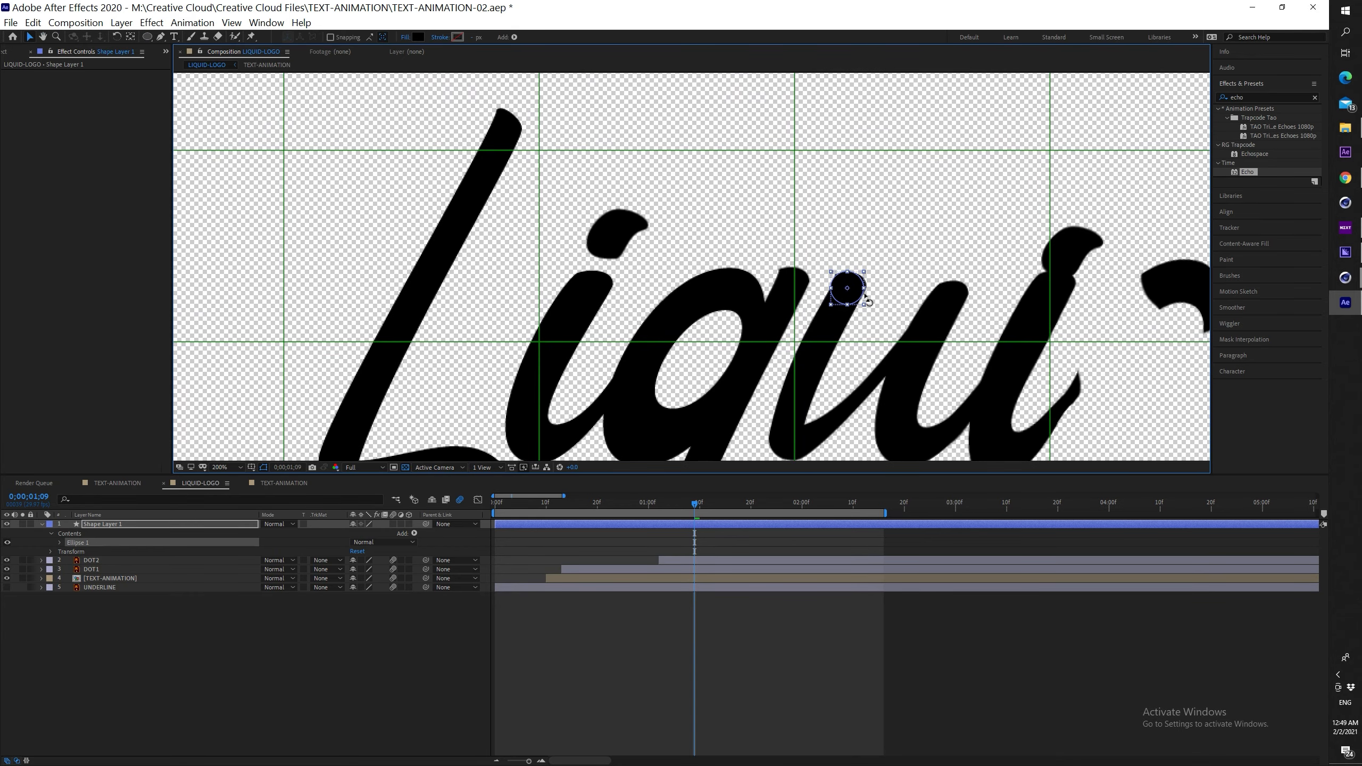
mouse_move(857, 295)
left_mouse_down()
mouse_move(519, 418)
mouse_move(677, 220)
mouse_move(663, 289)
left_mouse_up()
scroll(666, 290, "down", 1)
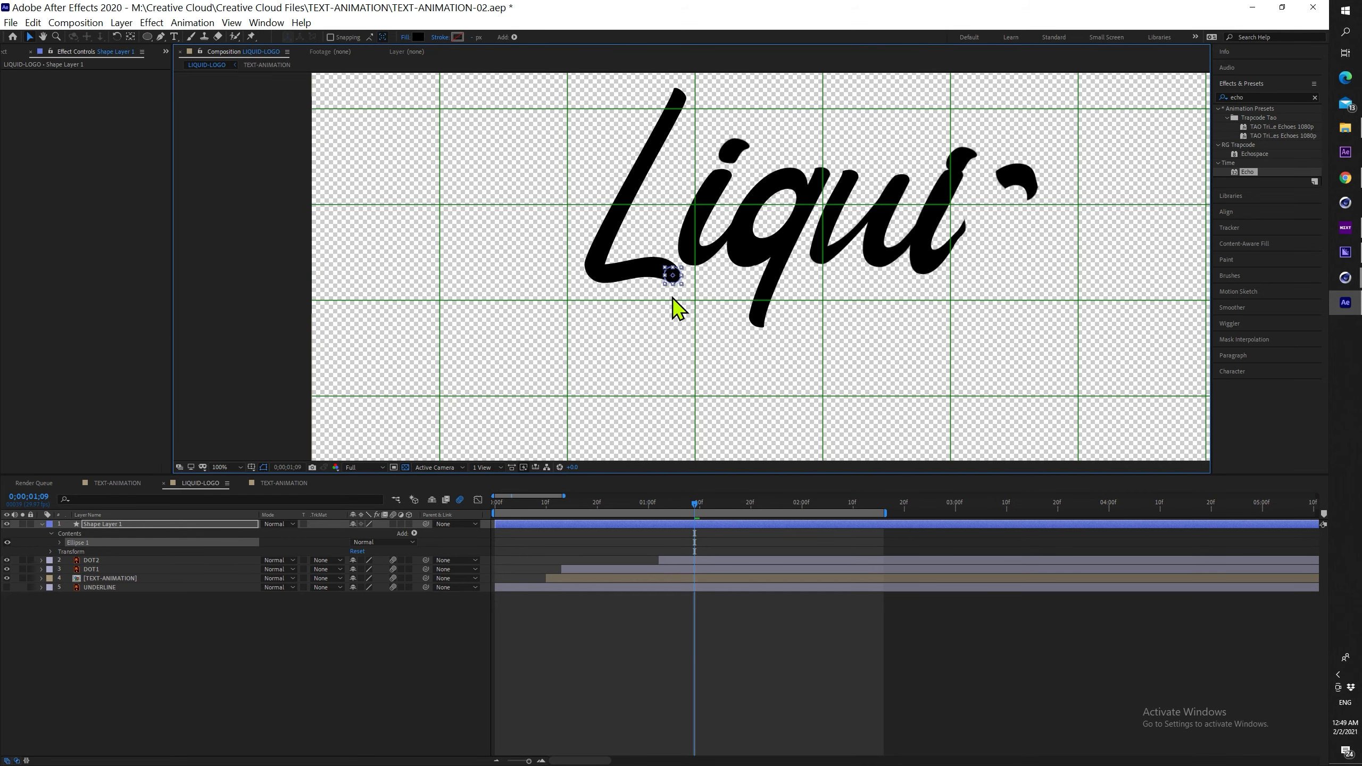
Snap the dot layer's anchor point to the circle's centre with the Pan Behind tool
key("p")
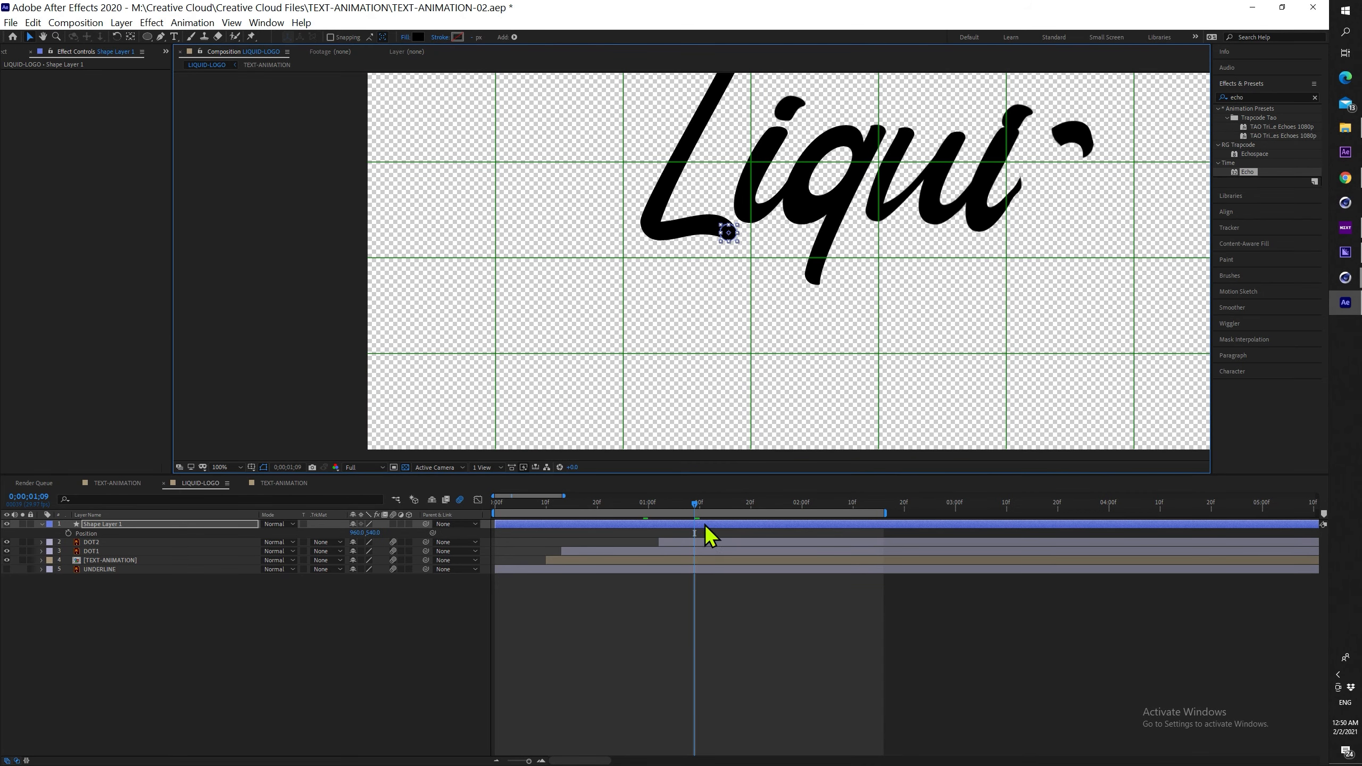
left_click(130, 37)
left_click(740, 533)
left_click(730, 523)
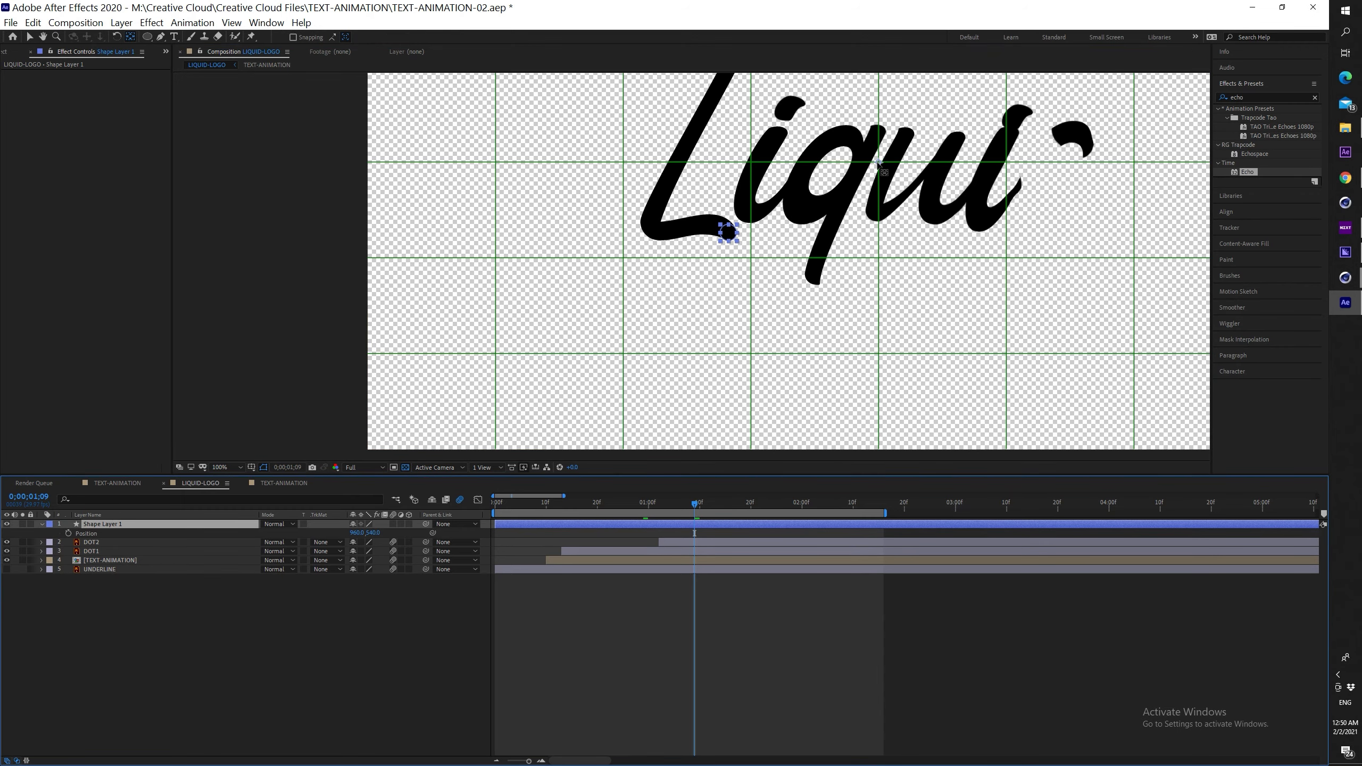
left_click_drag(878, 162, 824, 202)
scroll(735, 243, "up", 4)
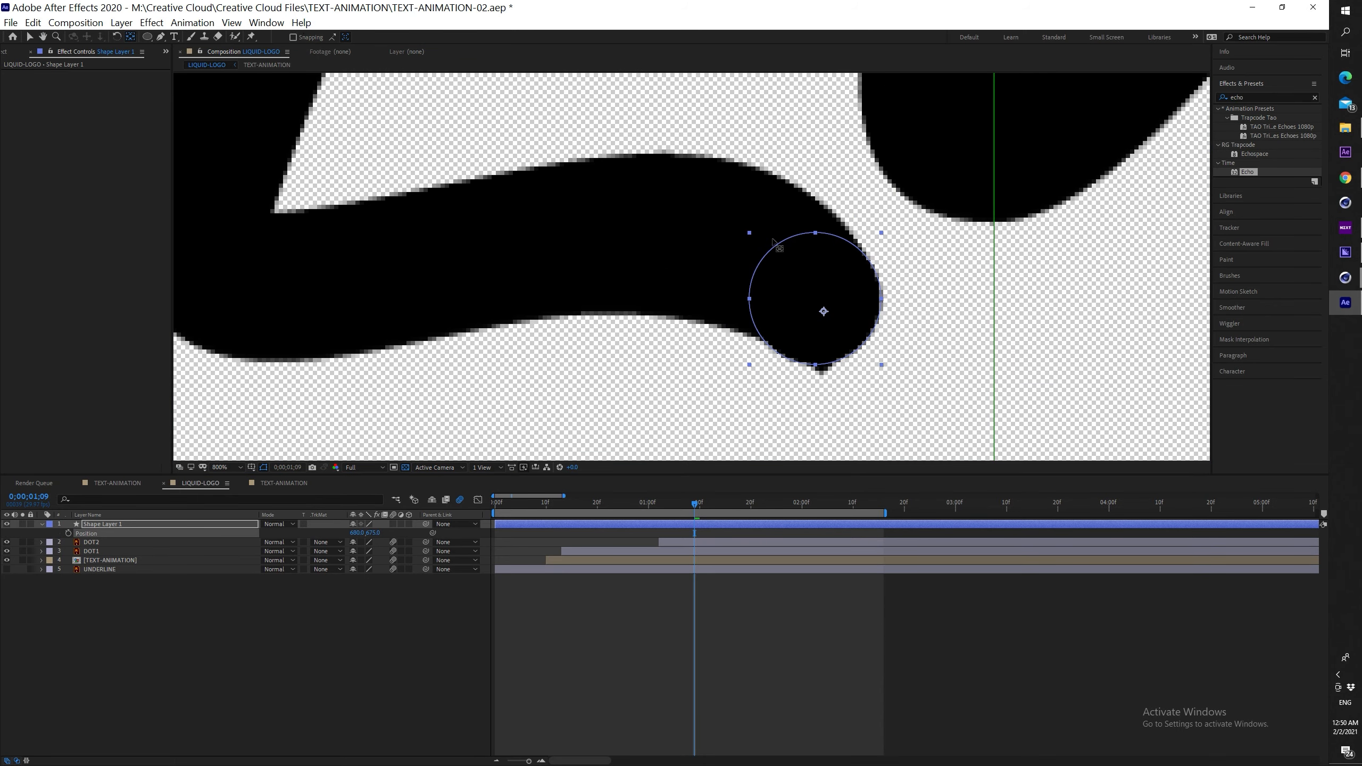
left_click(823, 309)
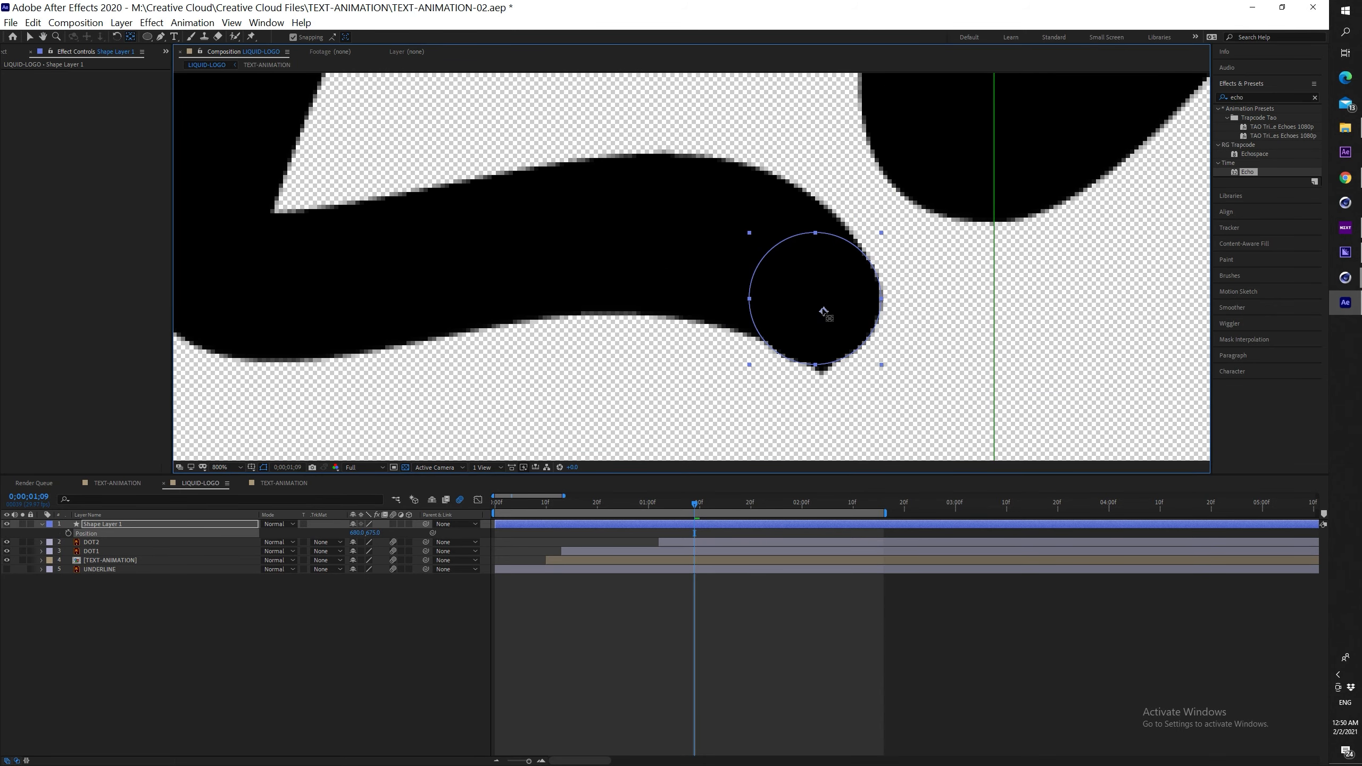
left_click_drag(815, 303, 815, 299)
key("v")
scroll(822, 303, "down", 2)
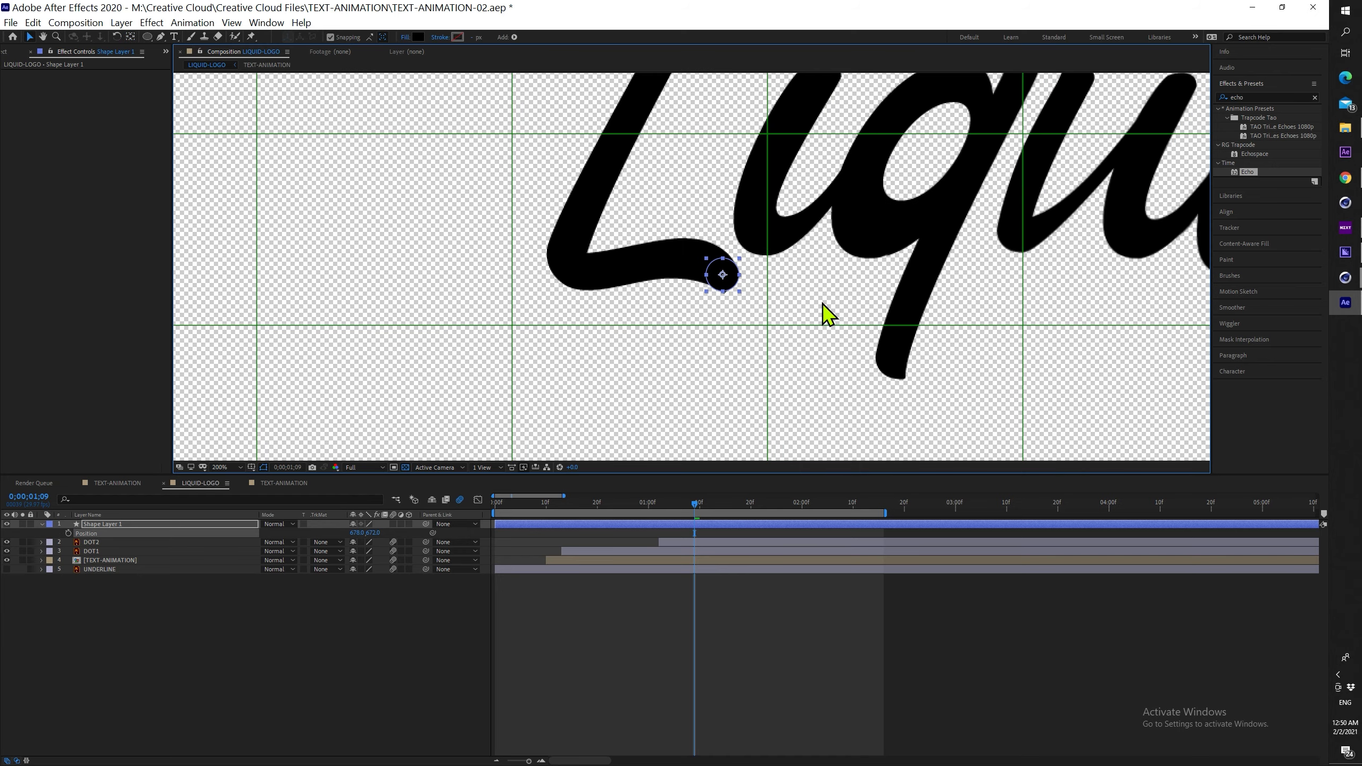
Keyframe the dot's Position, starting 10 frames earlier down-left of the L
left_click(68, 532)
key("shift+Page_Up")
key("comma")
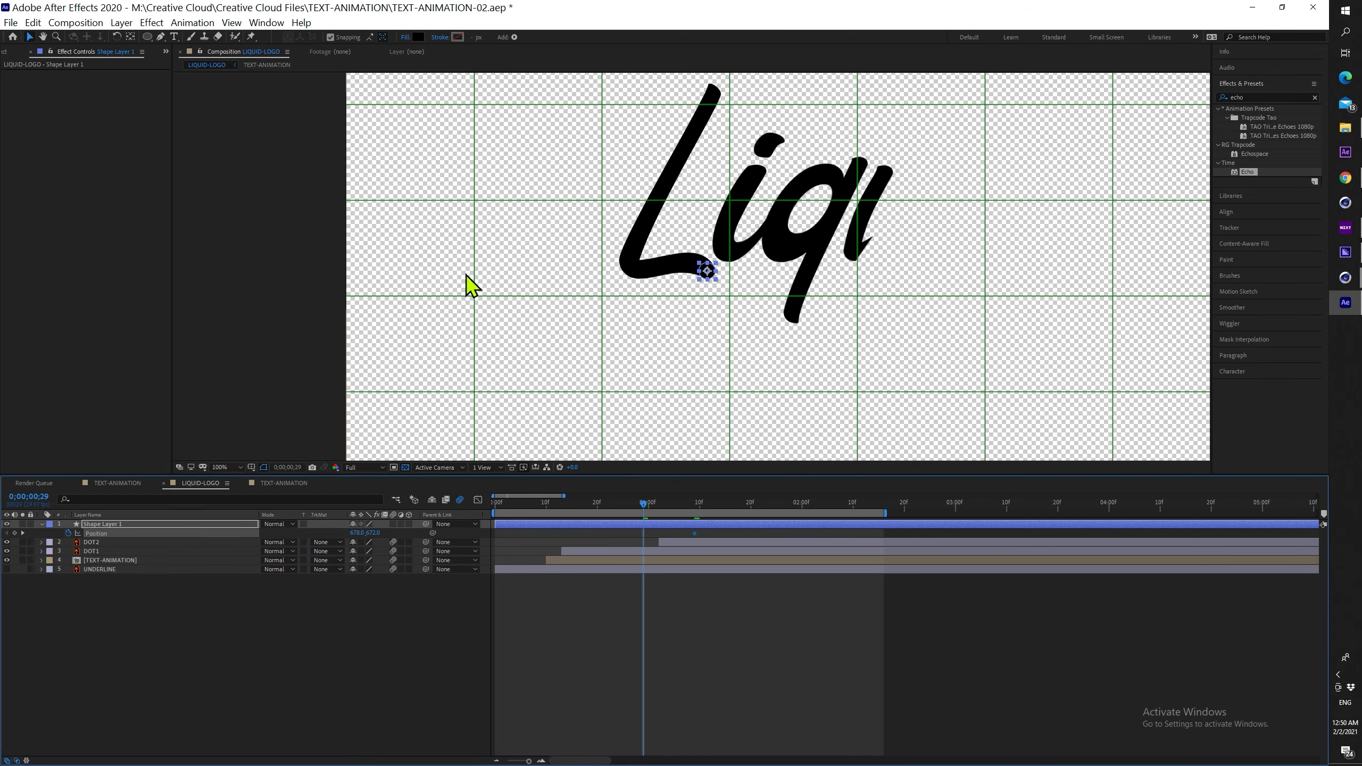
left_click_drag(712, 283, 733, 265)
scroll(744, 262, "up", 1)
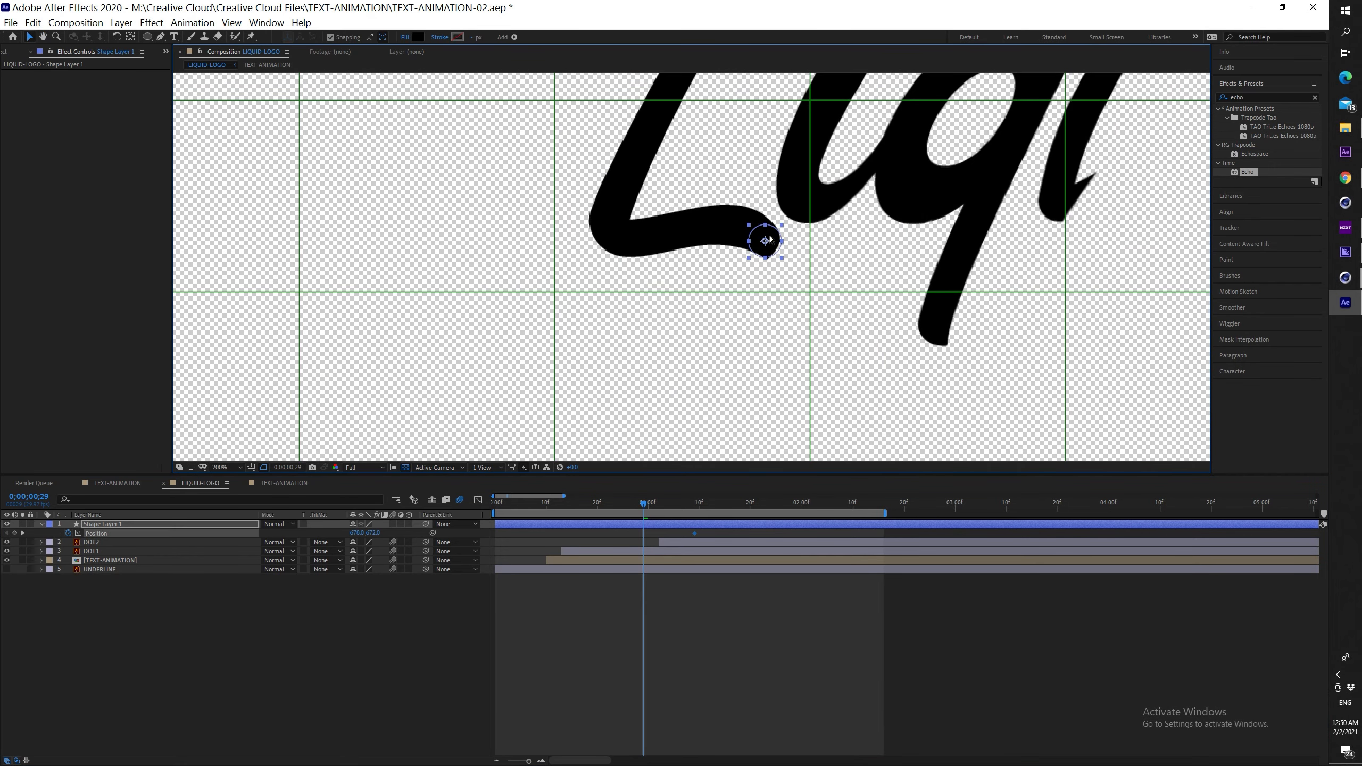
left_click_drag(769, 237, 310, 375)
Pull Bezier handles to curve the motion path up to the L's tail
left_click(161, 37)
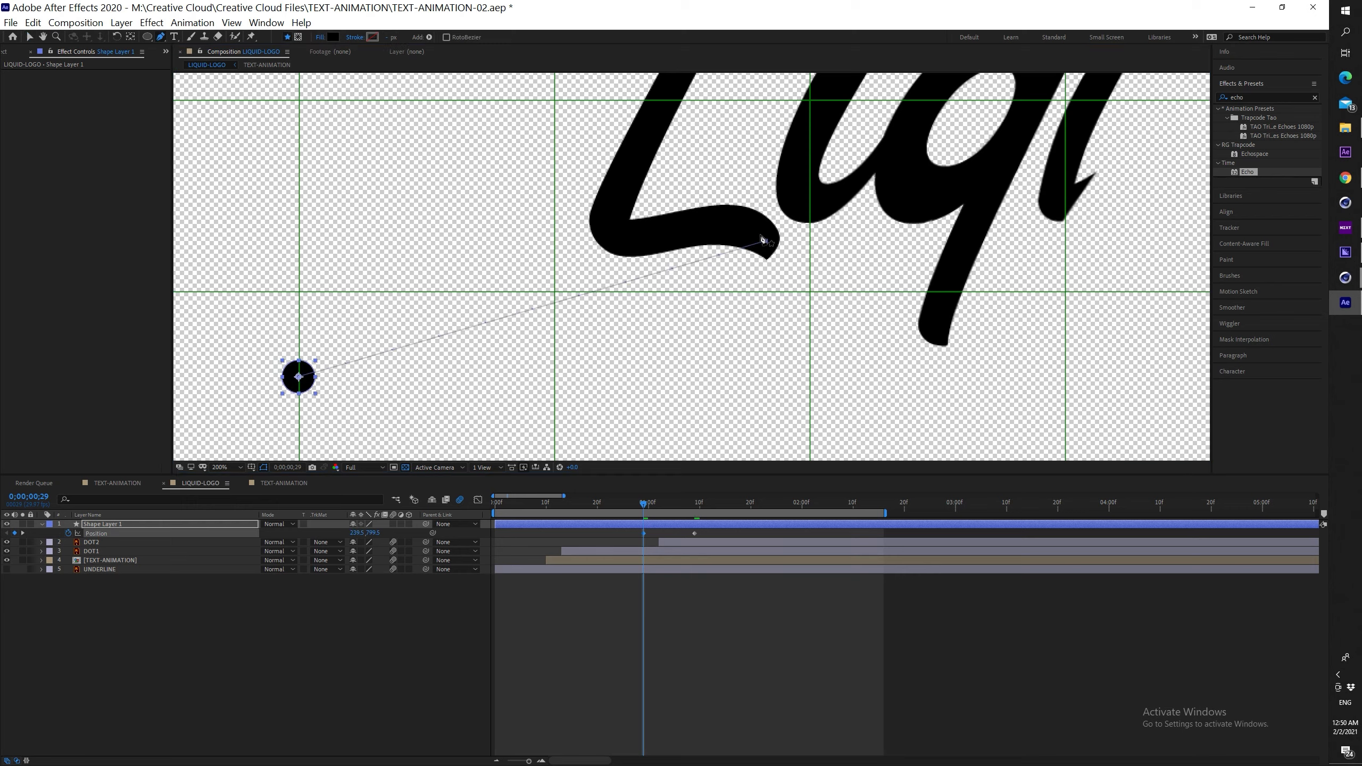
left_click_drag(765, 242, 977, 324)
left_click_drag(299, 377, 759, 414)
mouse_move(643, 509)
left_mouse_down()
mouse_move(717, 502)
mouse_move(503, 502)
mouse_move(665, 517)
left_mouse_up()
Slide Shape Layer 1 so the dot's move starts at frame 0, then preview it
key("v")
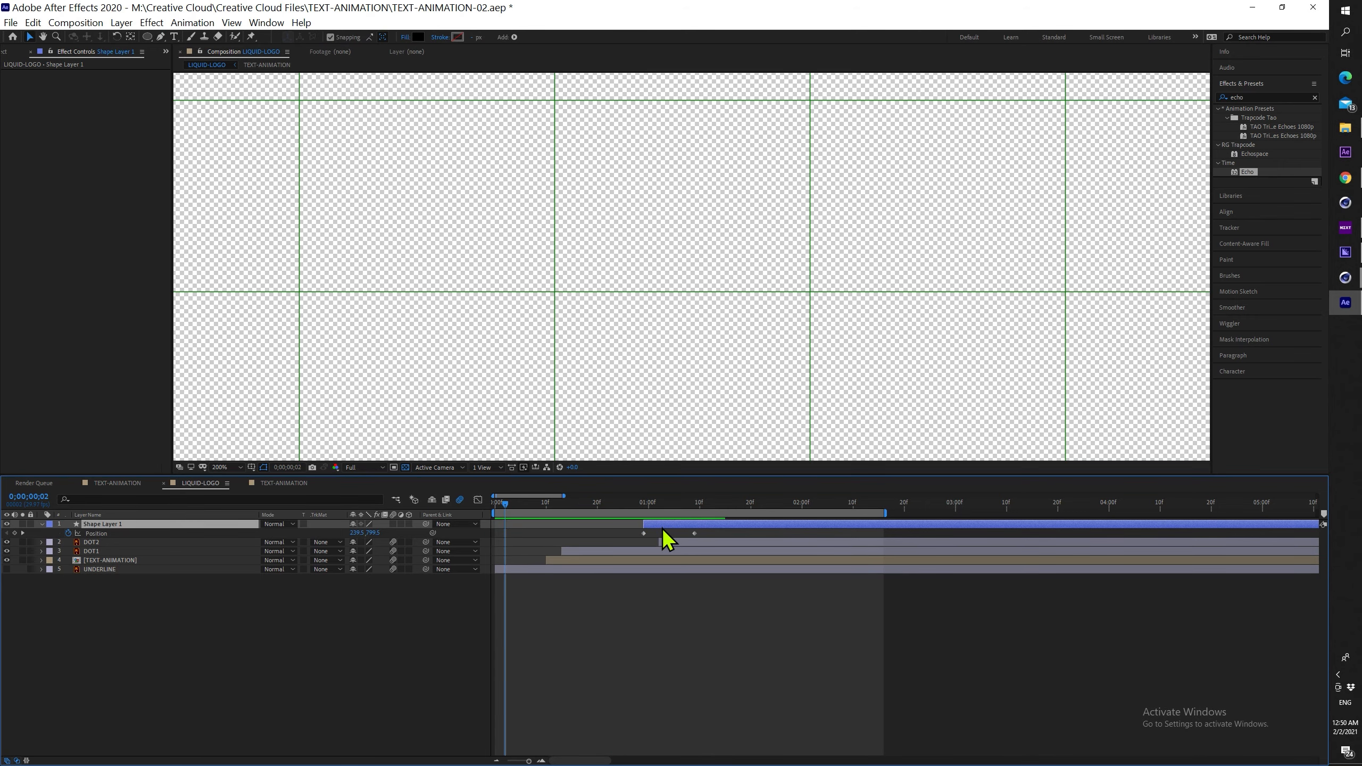
mouse_move(566, 534)
left_mouse_down()
mouse_move(518, 536)
mouse_move(559, 509)
left_mouse_up()
key("comma")
key("space")
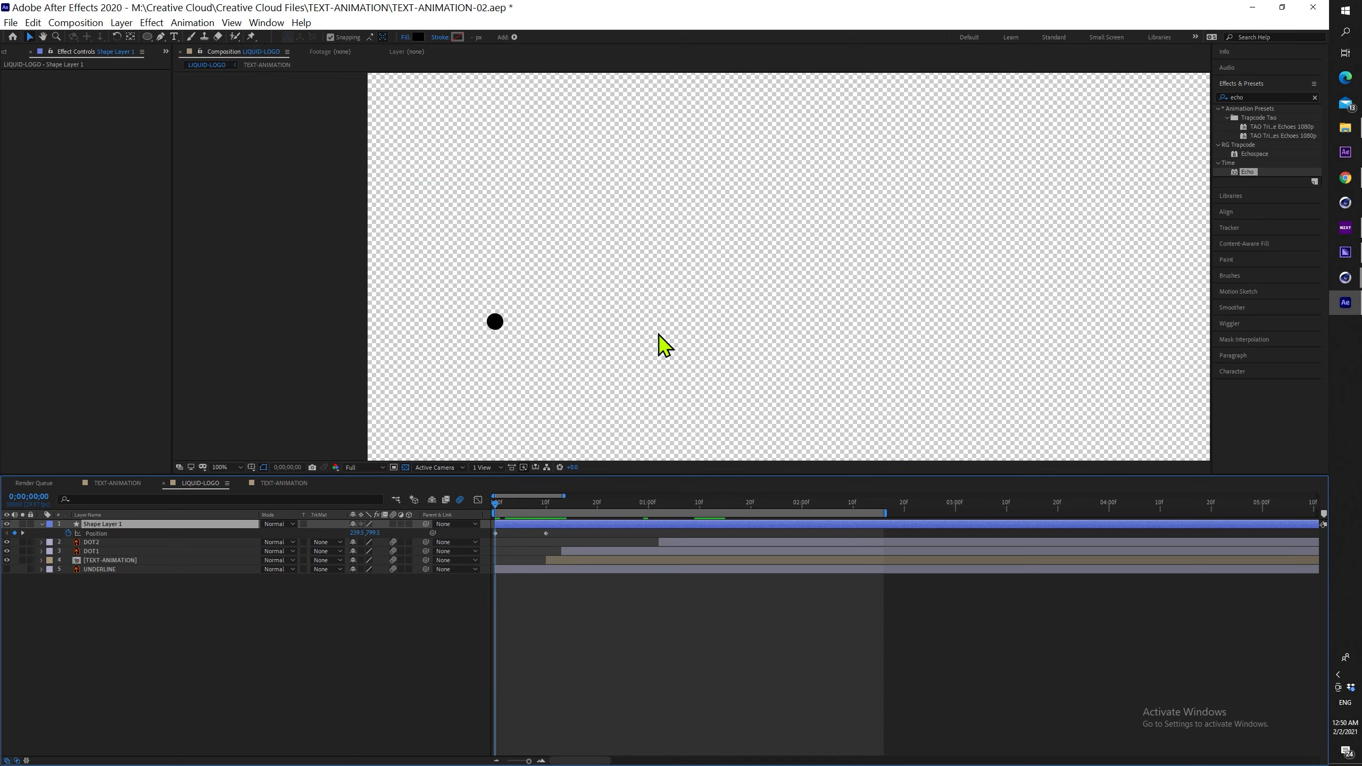
key("space")
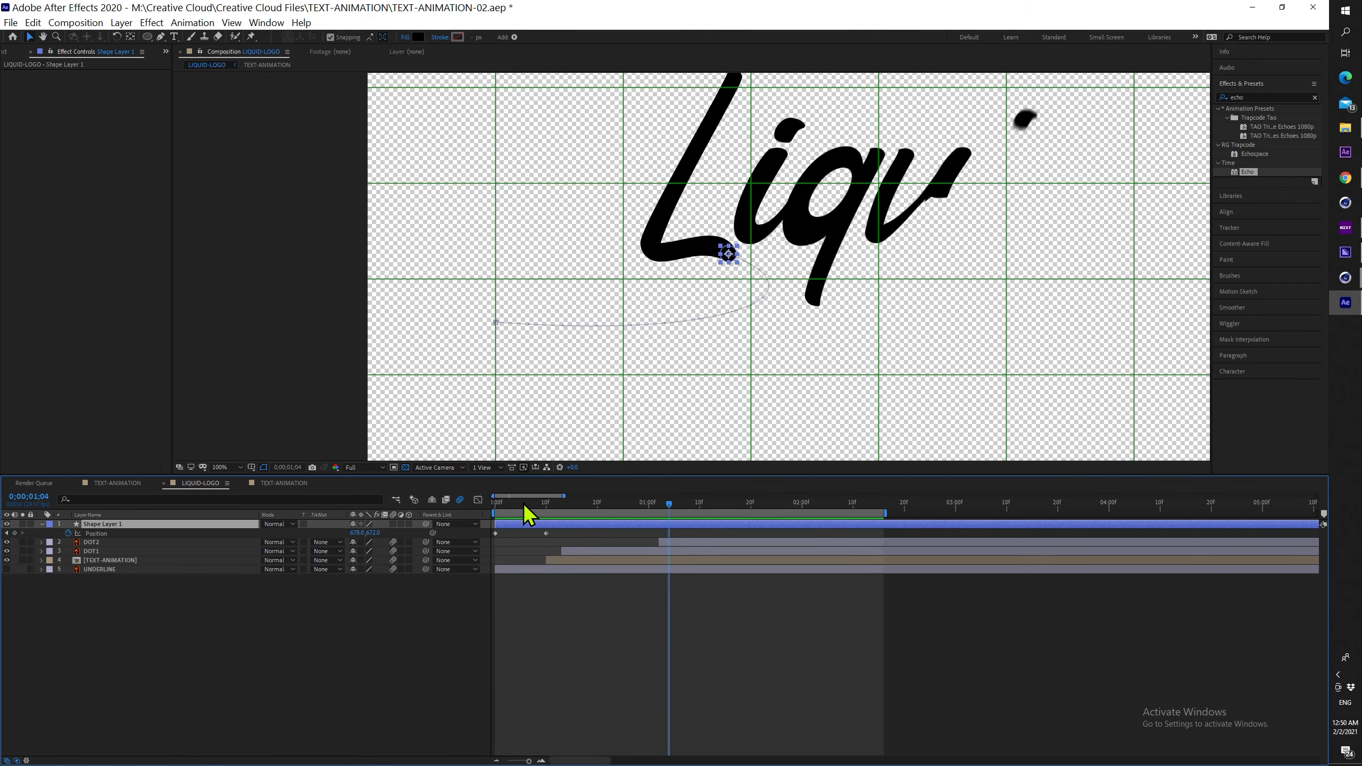
left_click_drag(516, 508, 487, 539)
key("ctrl+z")
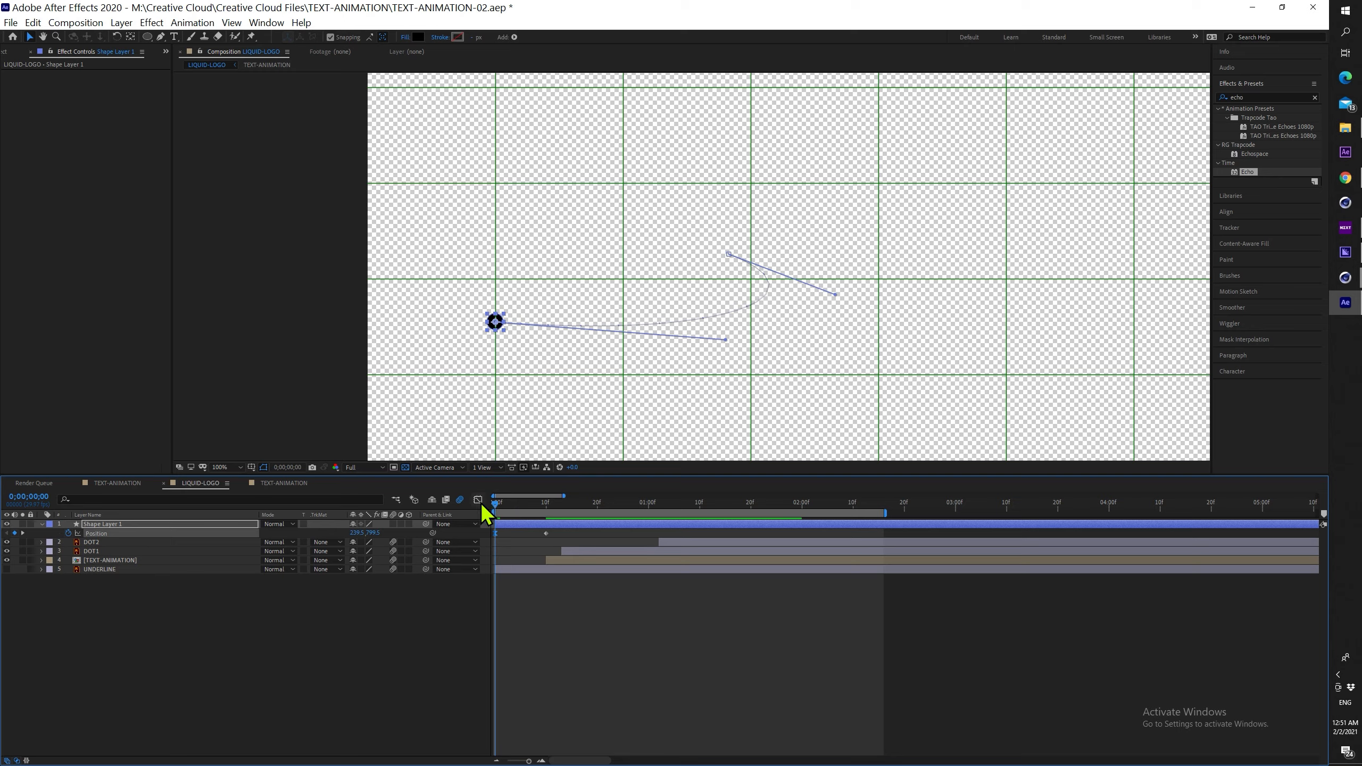
Steepen the first Position keyframe in the Graph Editor so the dot bursts out fast
left_click(478, 500)
left_click_drag(503, 725, 520, 725)
key("space")
scroll(734, 217, "down", 1)
key("space")
scroll(638, 377, "up", 2)
key("Home")
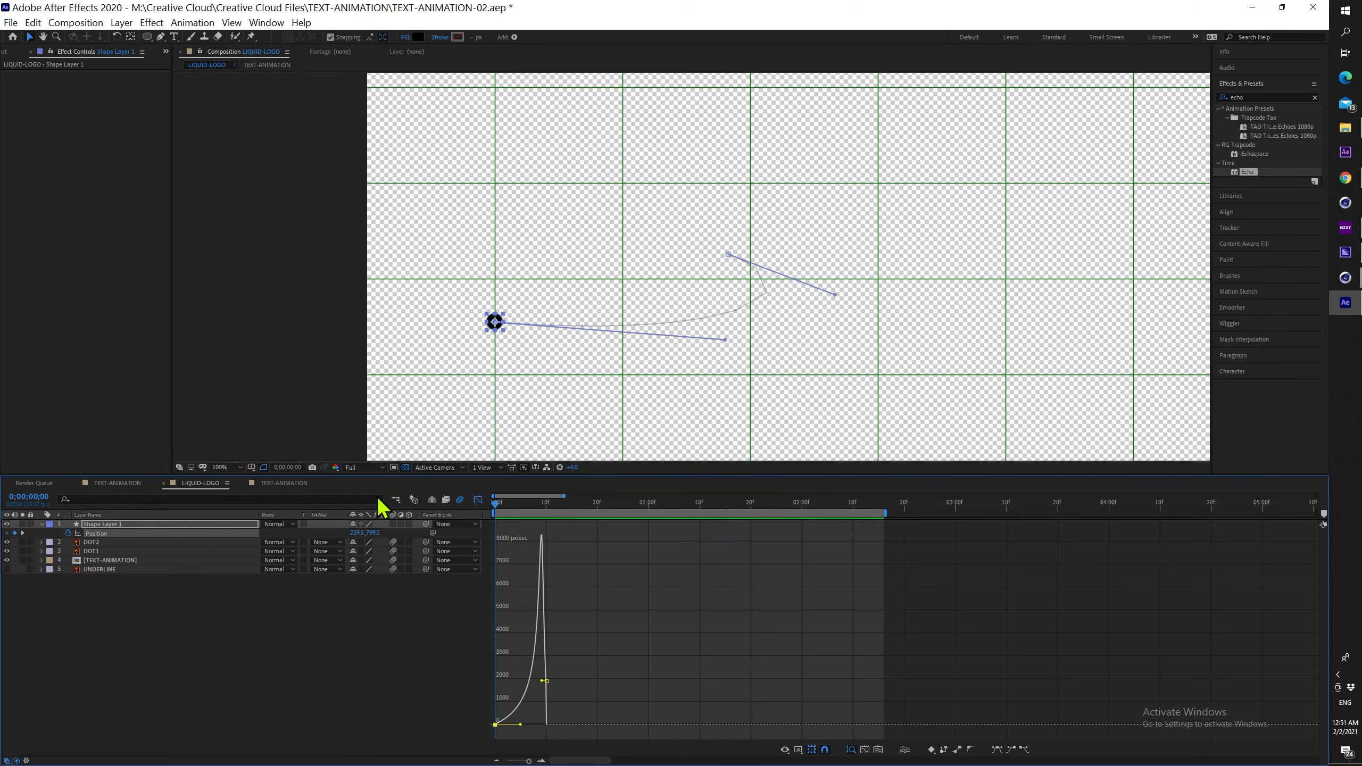
key("space")
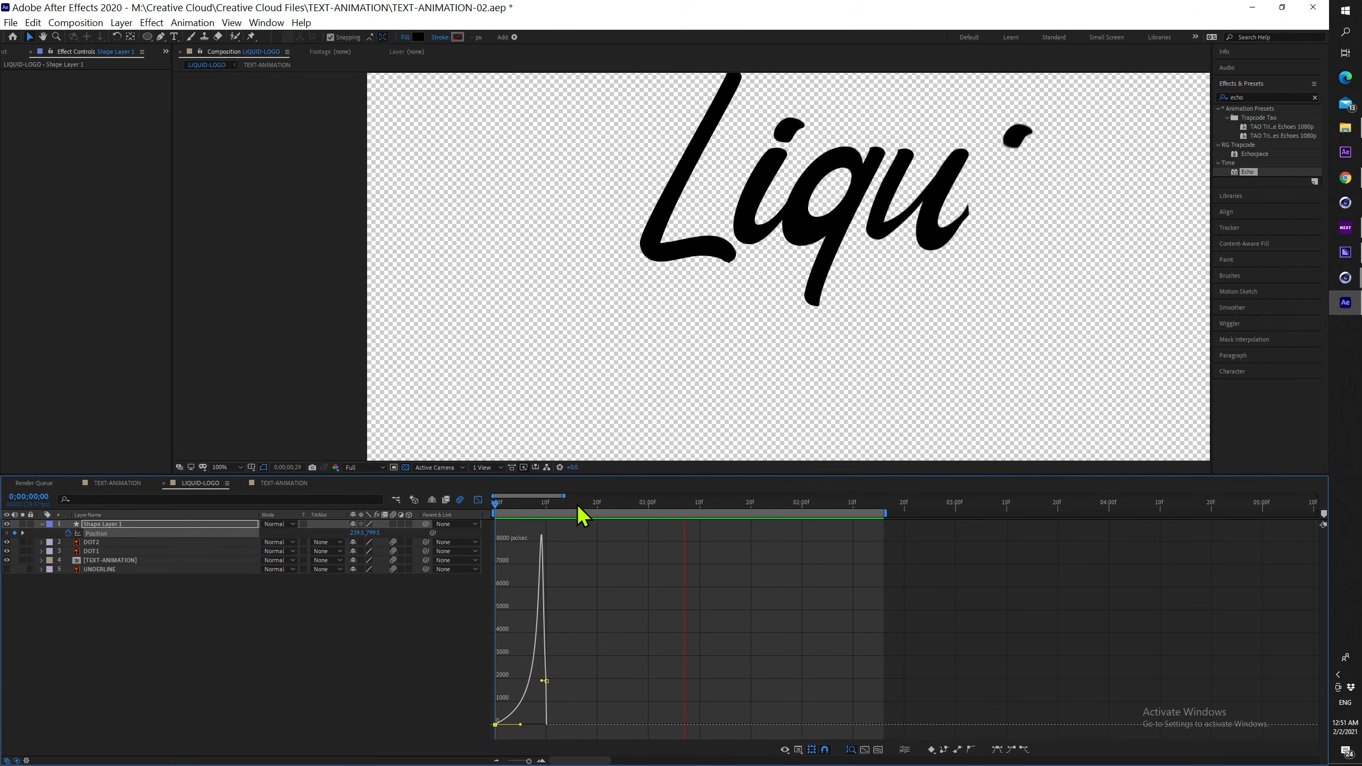
key("space")
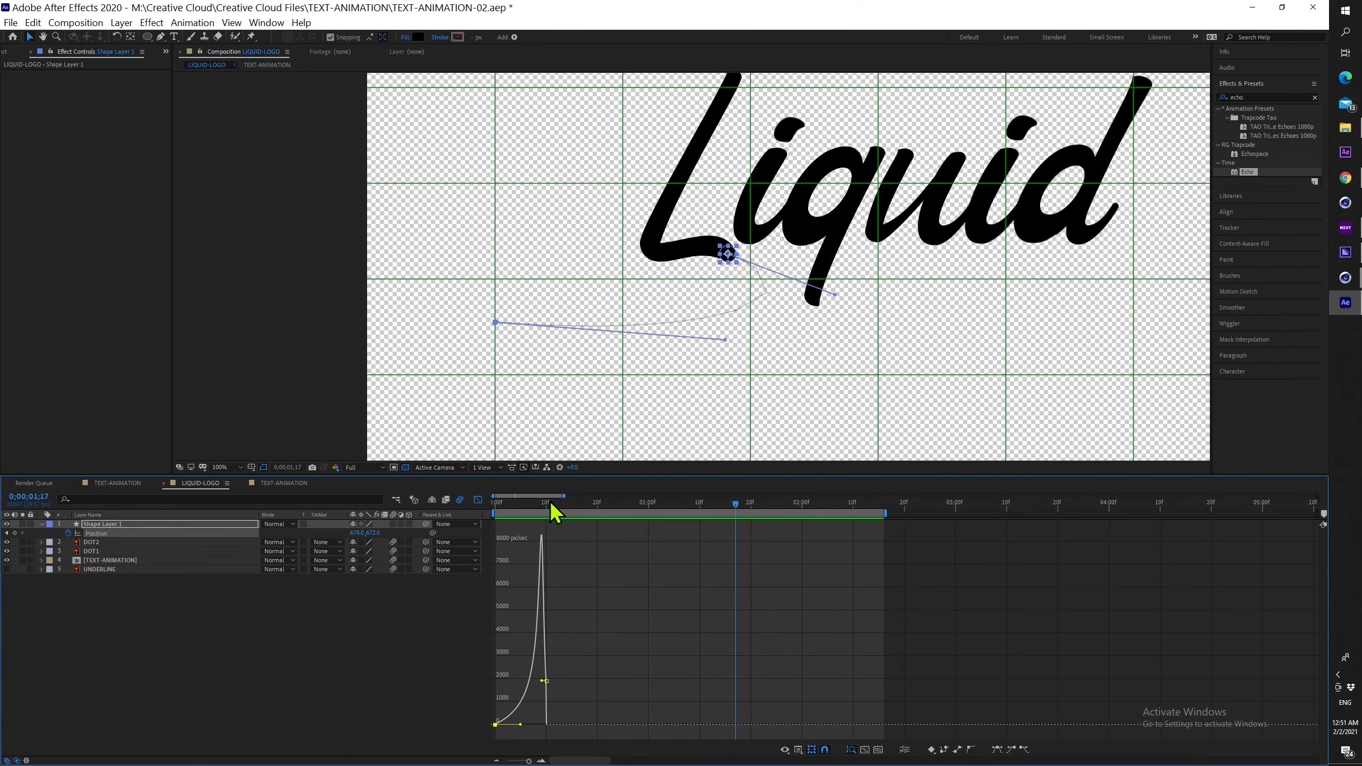
left_click(541, 503)
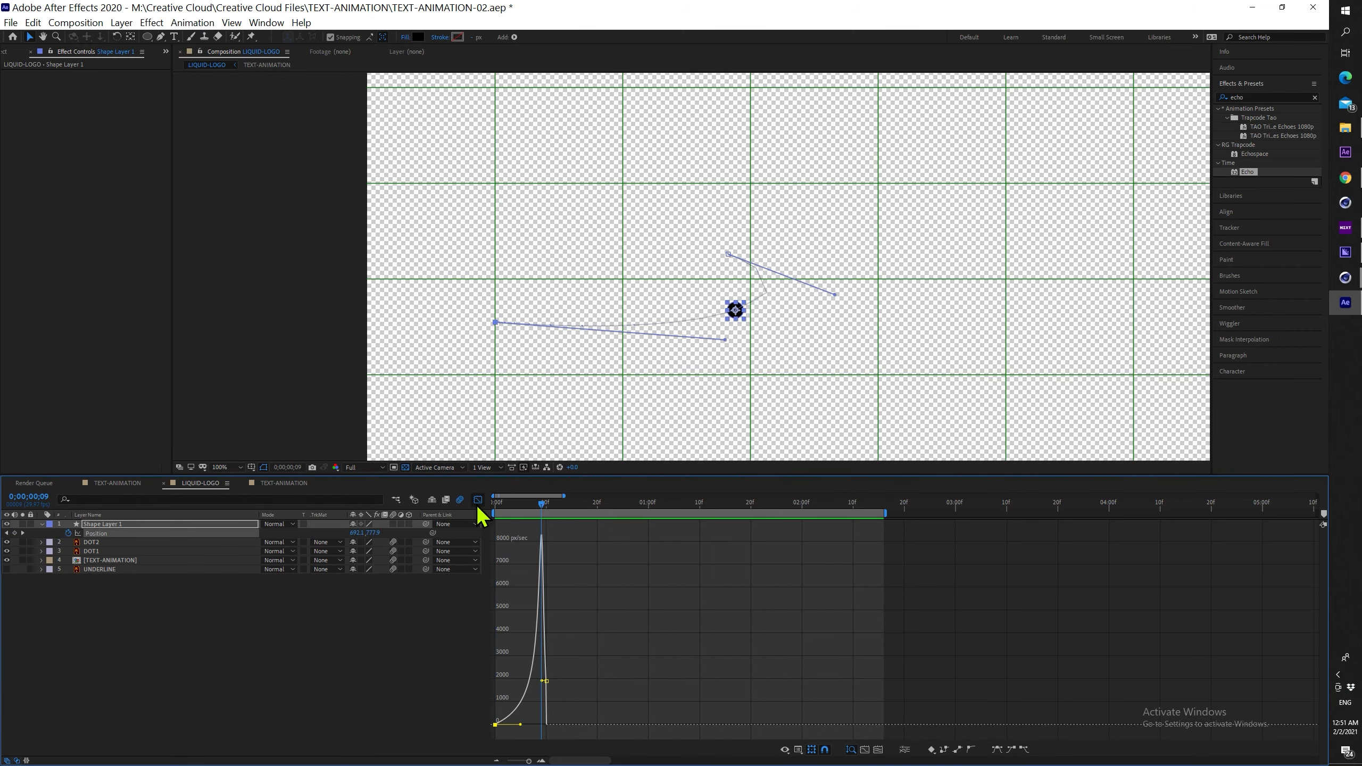
Trim Shape Layer 1 with Alt+] so it ends around frame 10
left_click(478, 500)
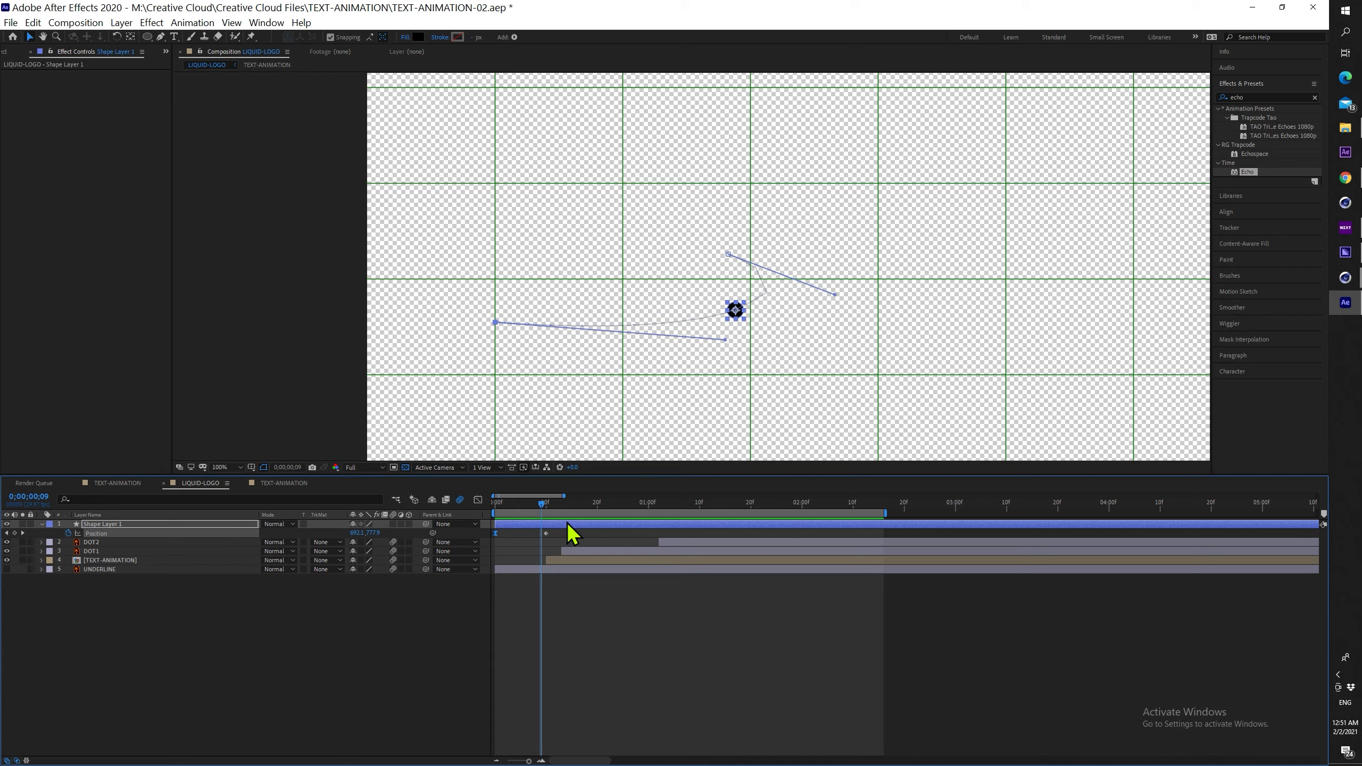
left_click(566, 522)
key("alt+bracketright")
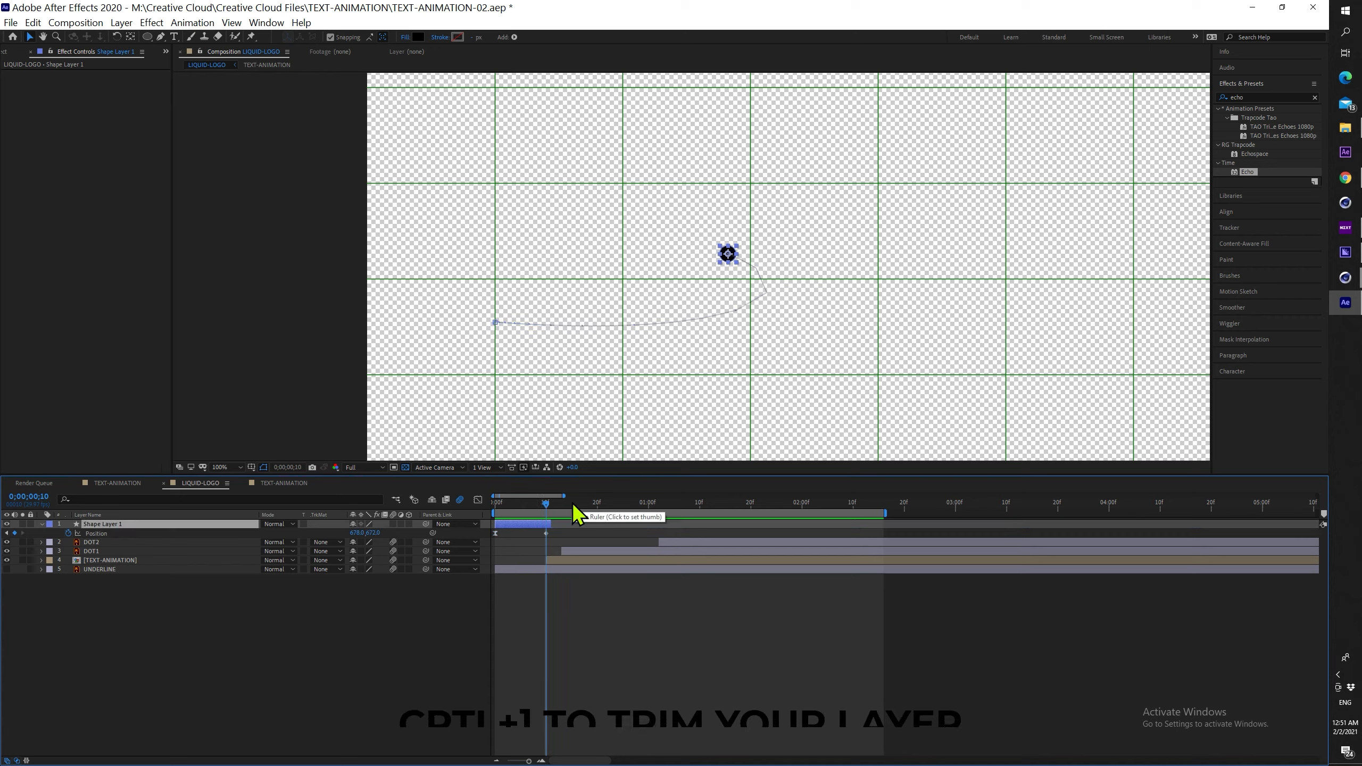
key("Page_Down")
key("Page_Up")
key("Page_Down")
key("Page_Up")
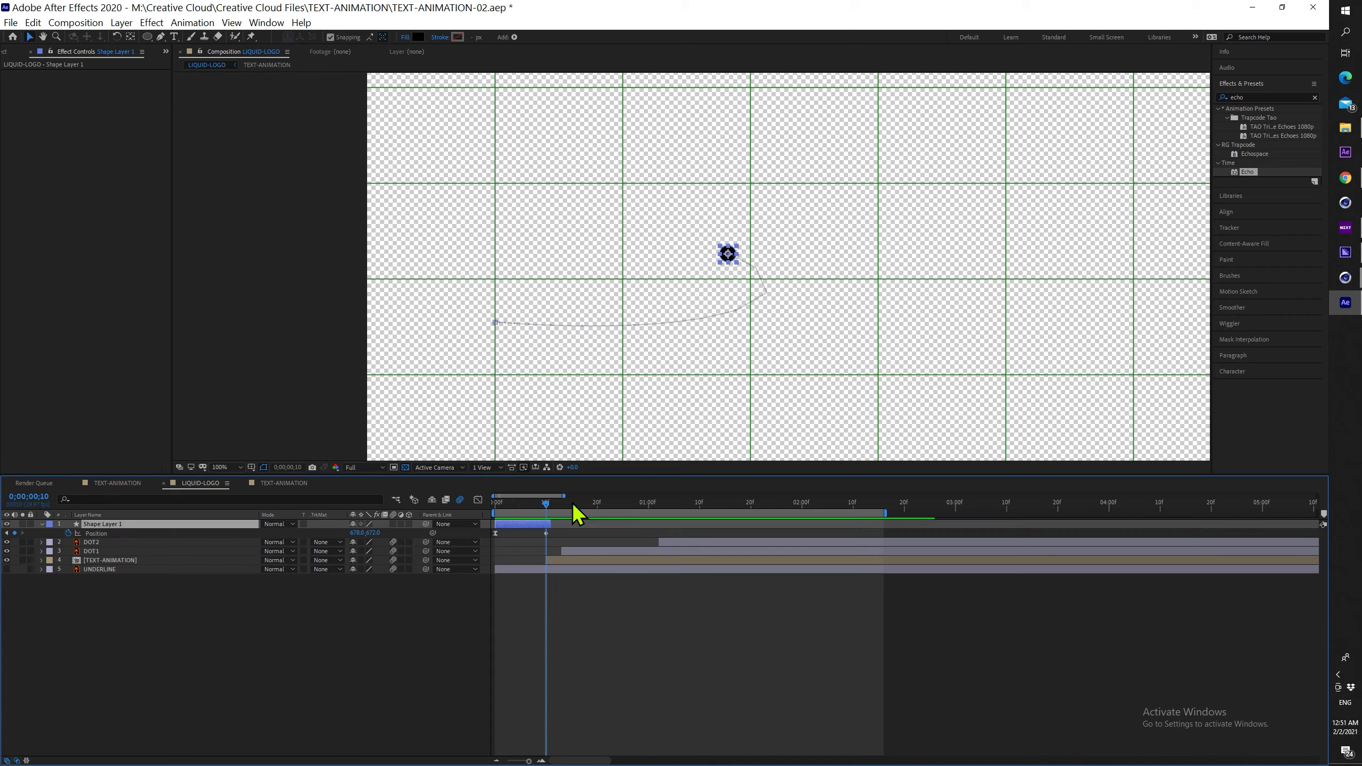
Nudge the TEXT-ANIMATION, DOT1 and DOT2 layers a couple of frames earlier
left_click(609, 560)
left_click(694, 543, "shift")
left_click_drag(693, 544, 685, 543)
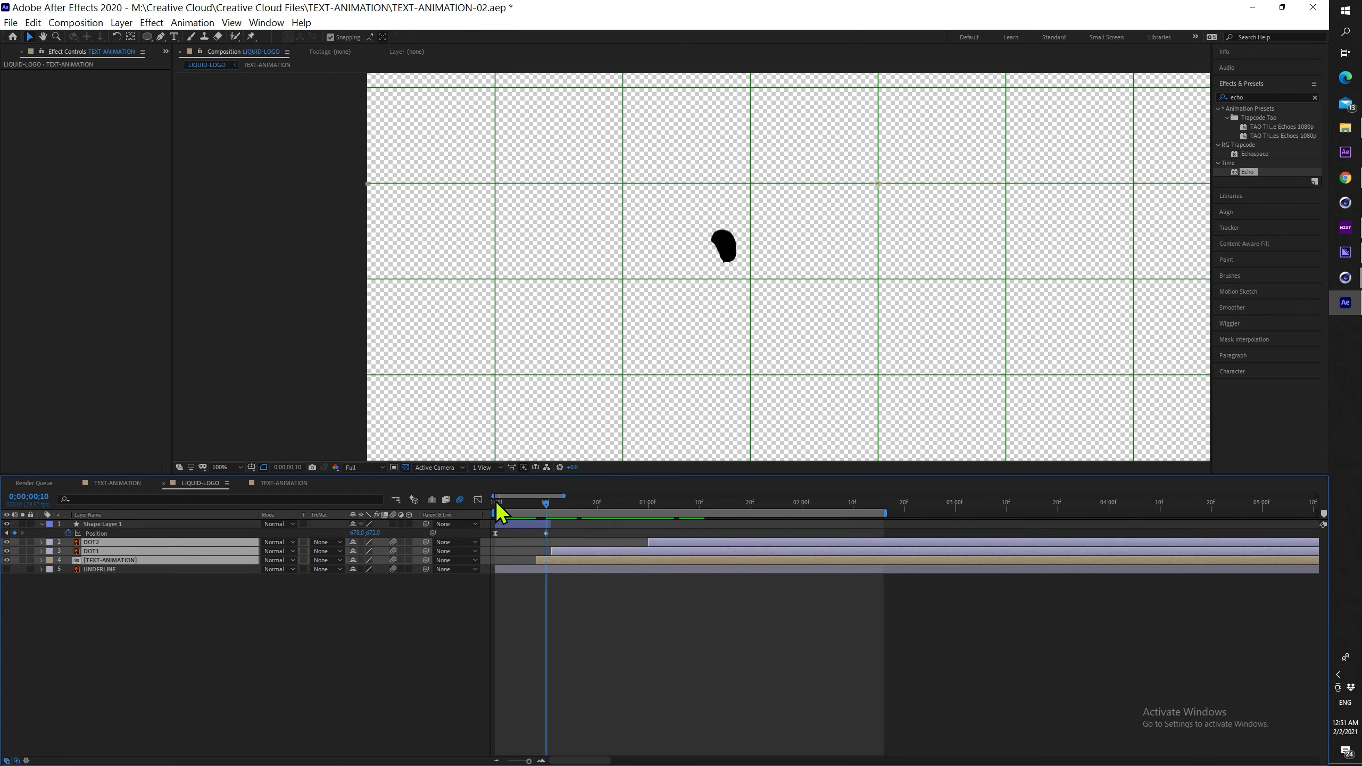
Apply the Echo effect to Shape Layer 1 and set Number of Echoes to 30
left_click_drag(547, 501, 612, 508)
key("Home")
scroll(754, 328, "down", 2)
key("ctrl+apostrophe")
key("space")
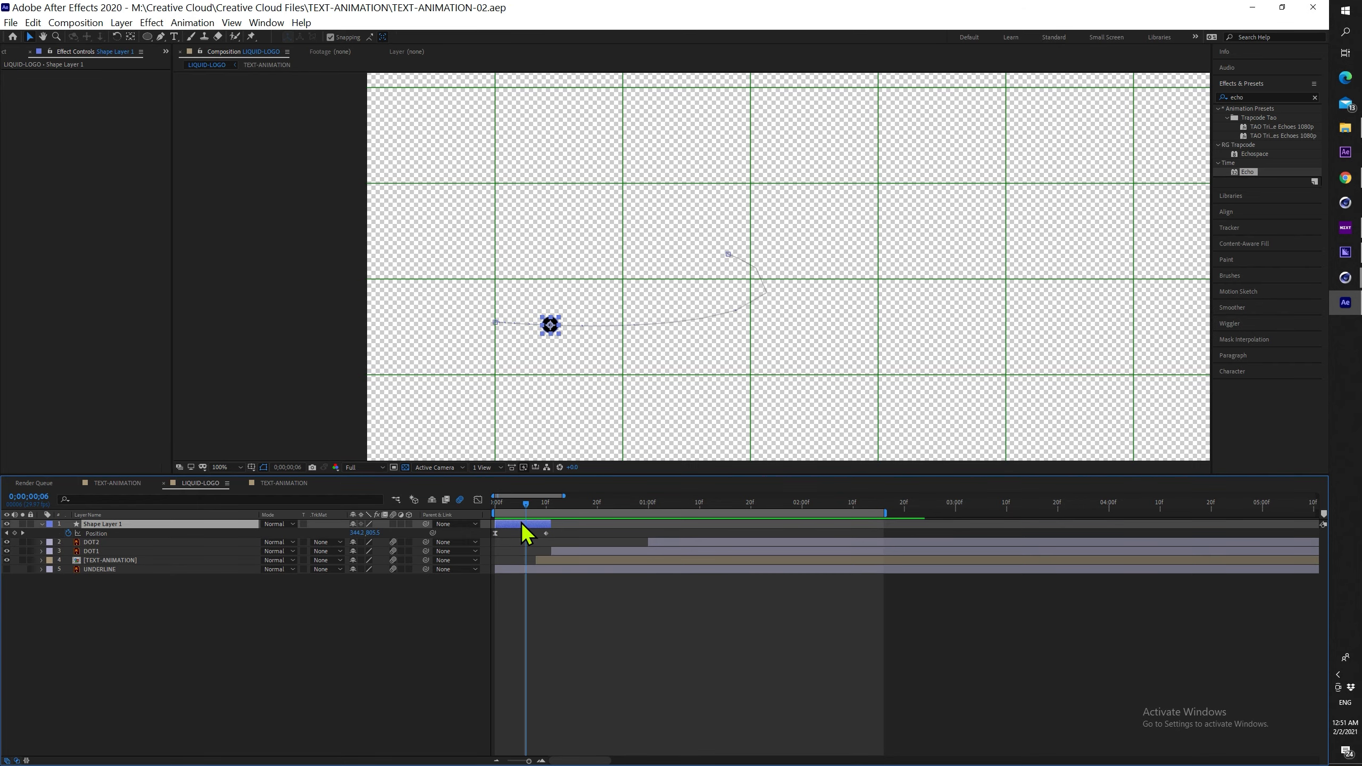
double_click(1249, 172)
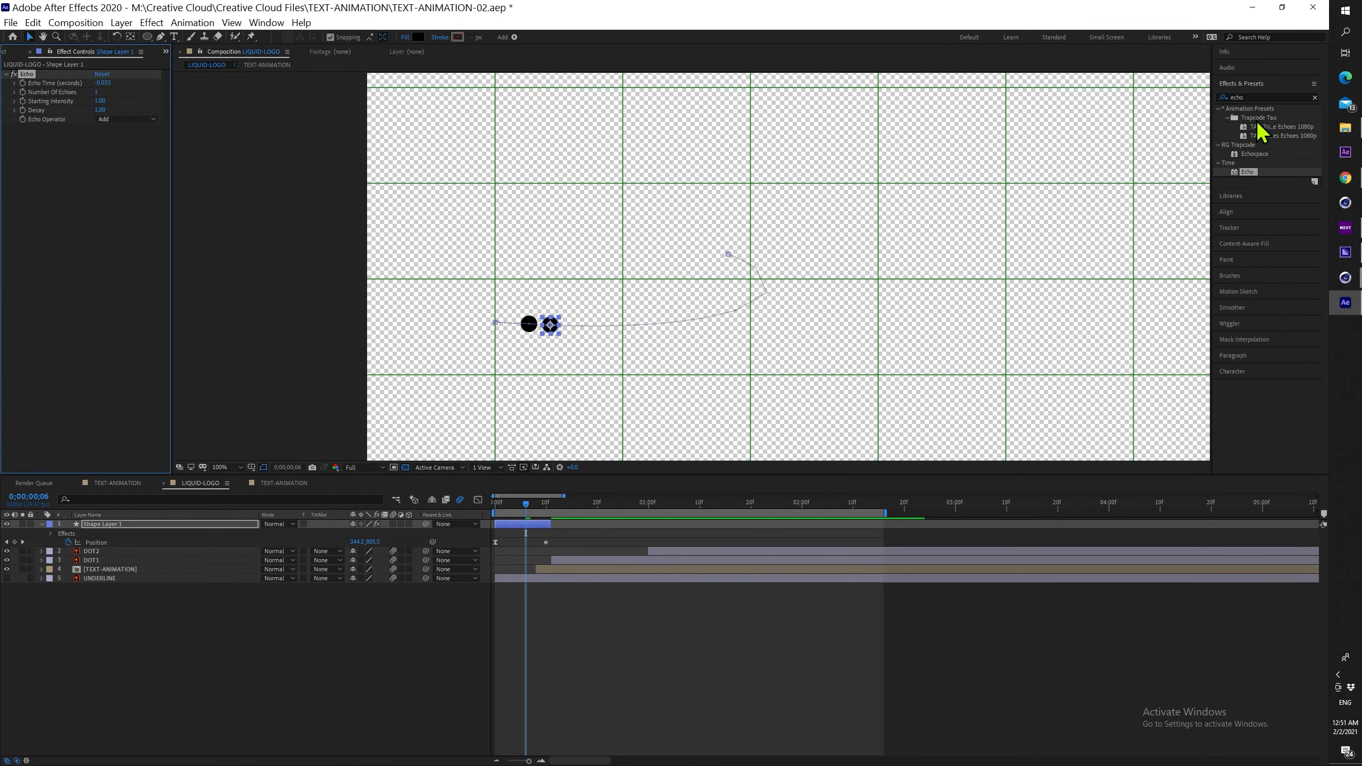
left_click(97, 92)
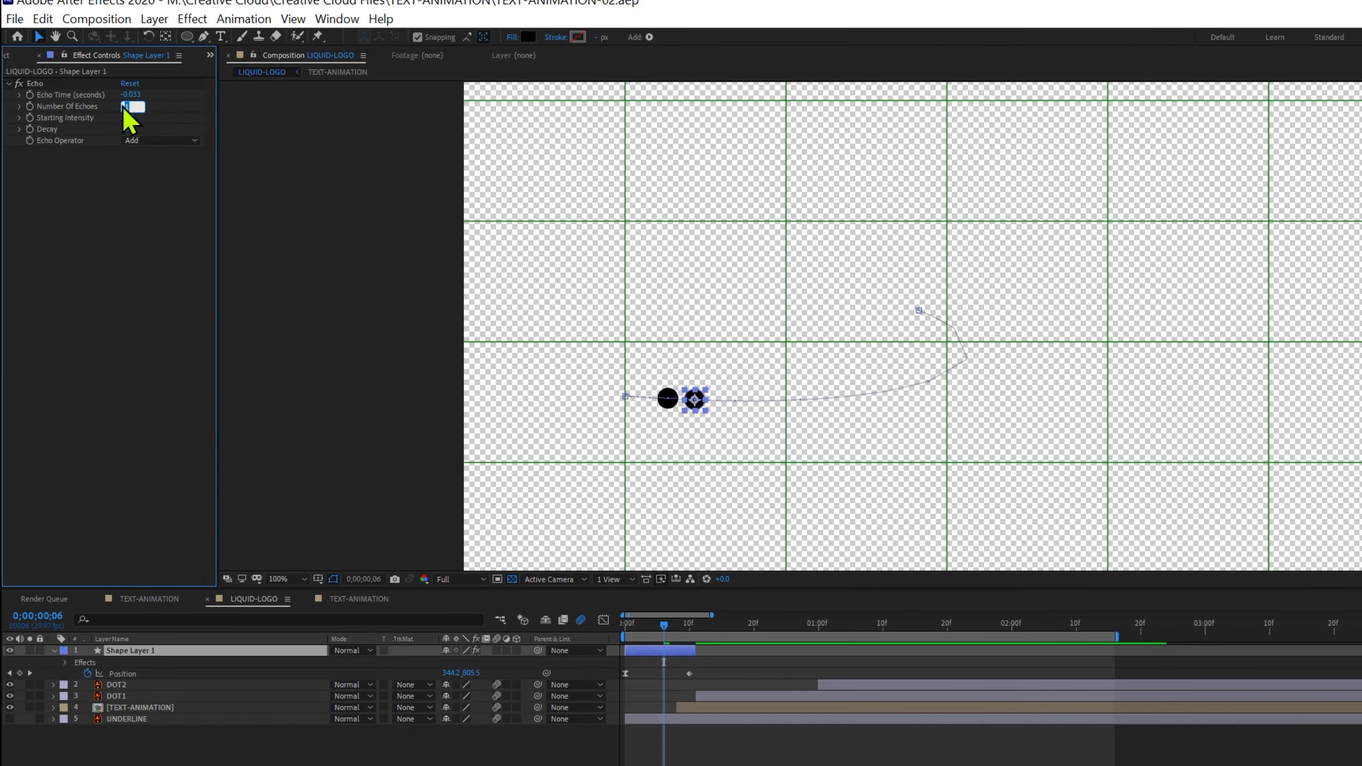
type("3")
key("Return")
mouse_move(681, 633)
left_mouse_down()
mouse_move(643, 626)
mouse_move(684, 625)
left_mouse_up()
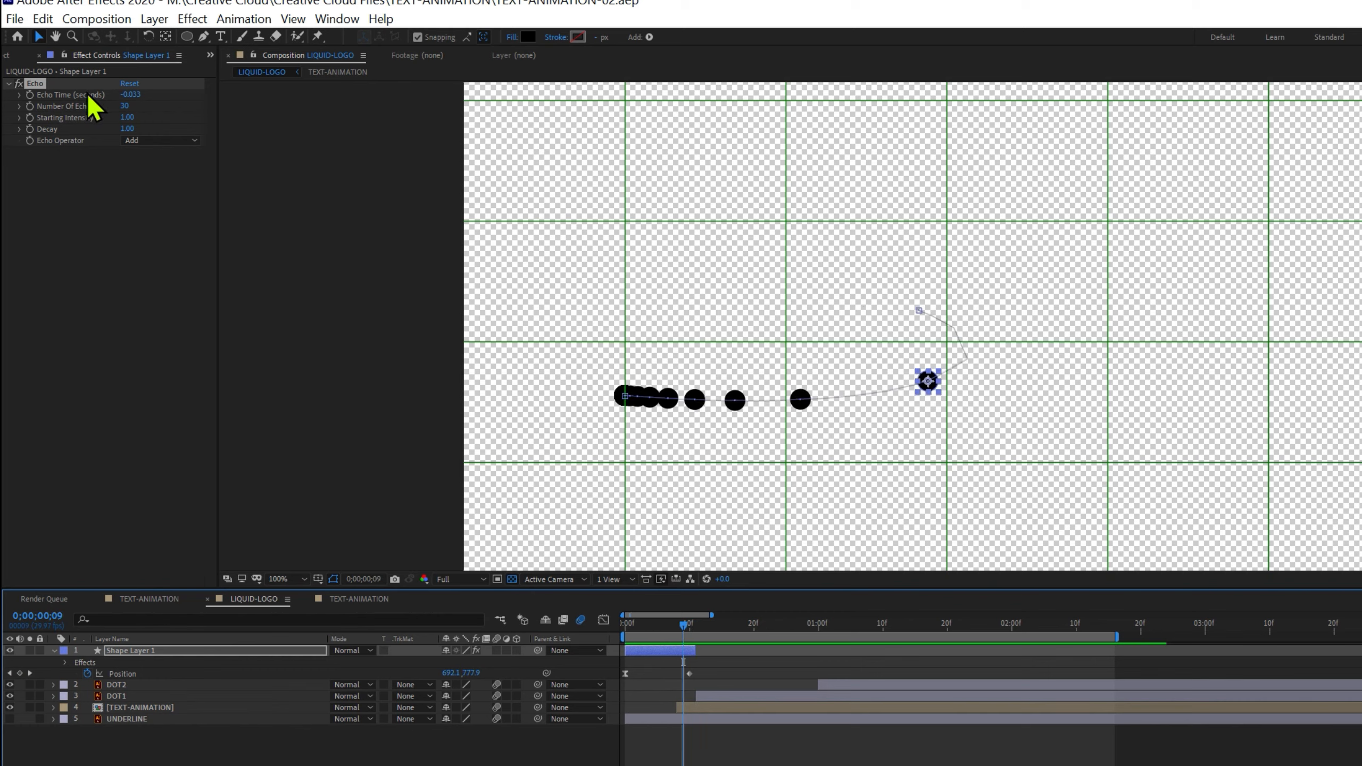
Try Echo Time values such as -0.033 and -0.003 and preview the trail
left_click(134, 95)
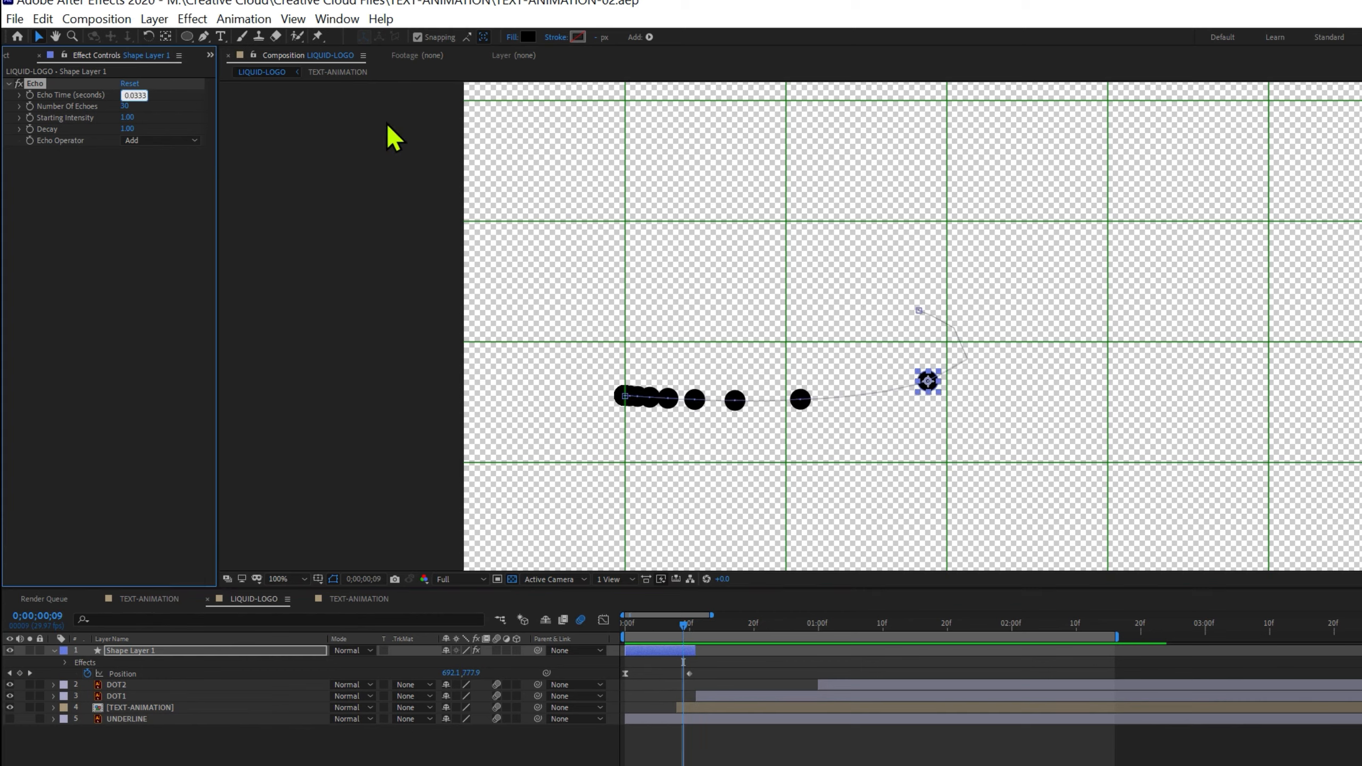
key("Return")
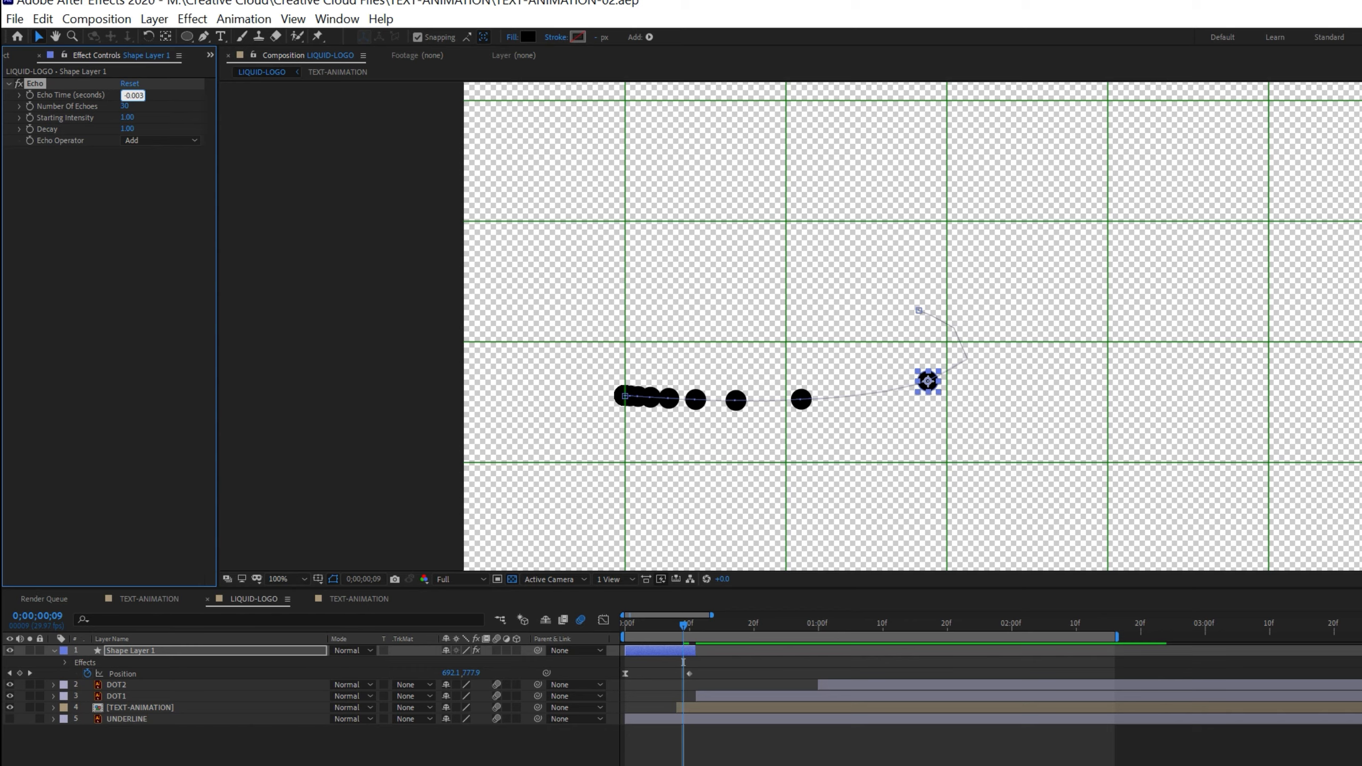
key("Return")
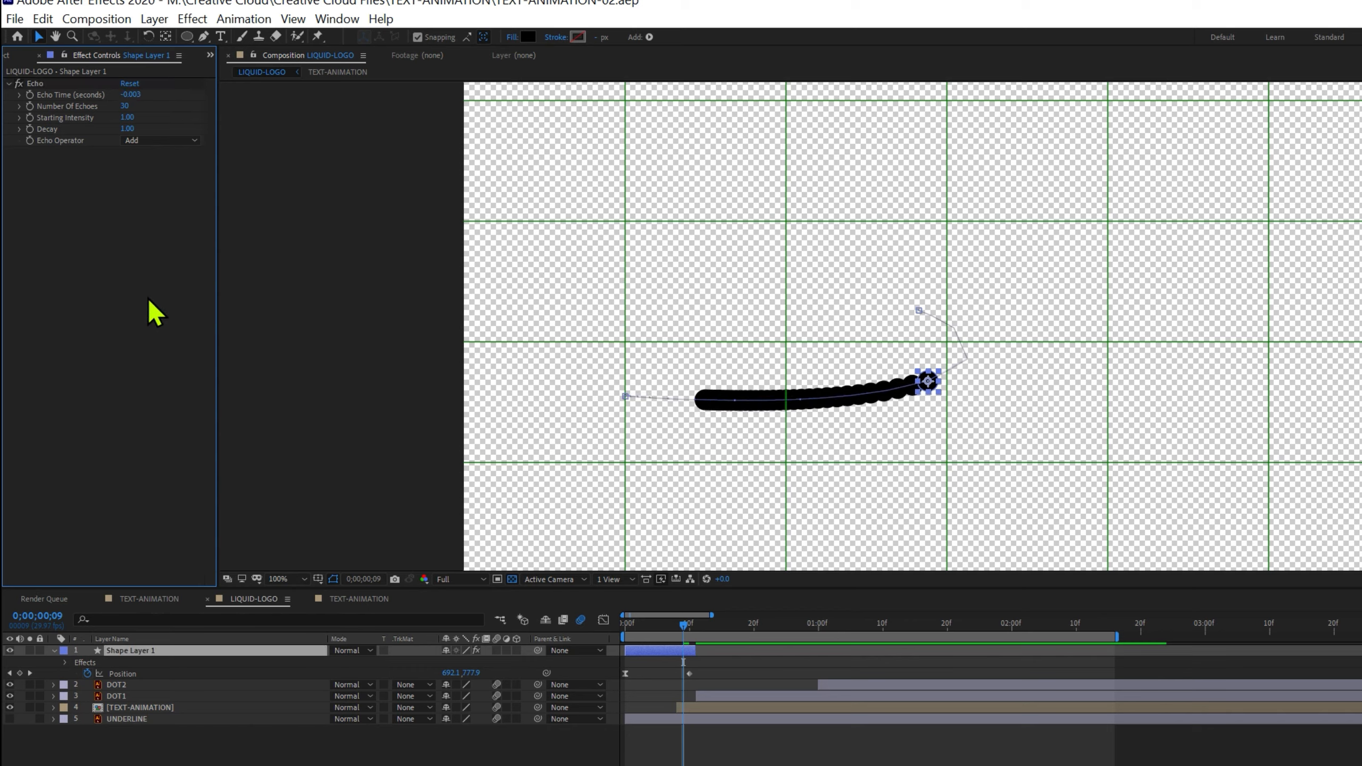
key("space")
key("space")
left_click_drag(132, 94, 132, 93)
left_click(140, 94)
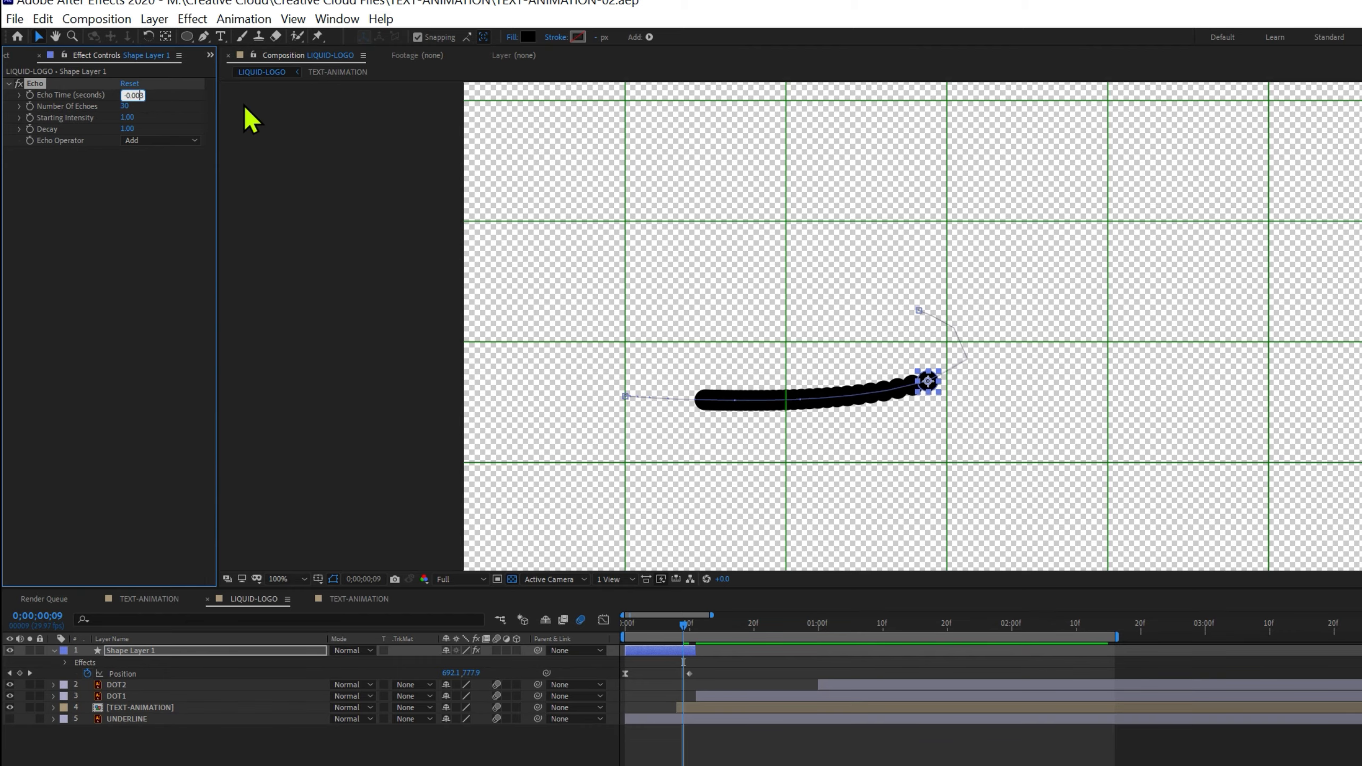
key("Return")
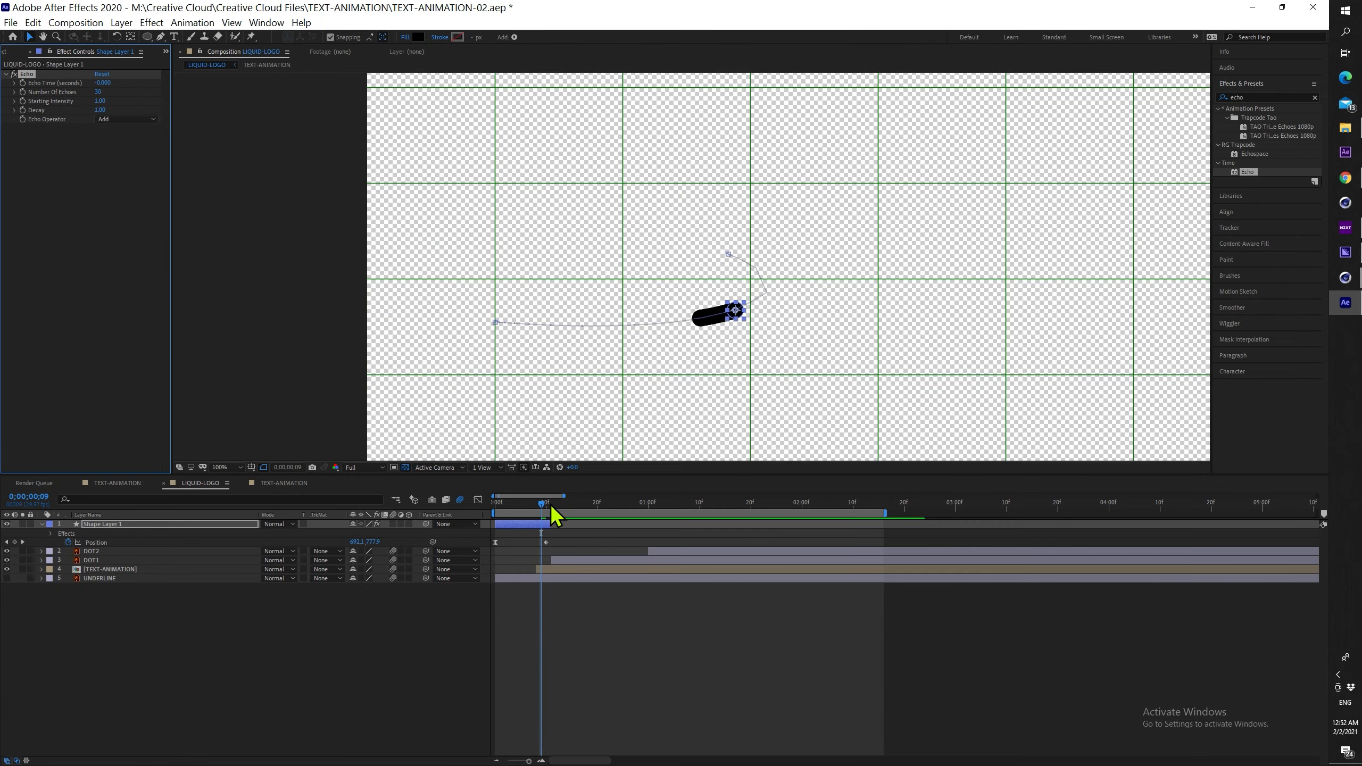
Set Echo Time to -0.002 and preview the animation from frame 0
mouse_move(550, 506)
left_mouse_down()
mouse_move(498, 505)
mouse_move(534, 507)
left_mouse_up()
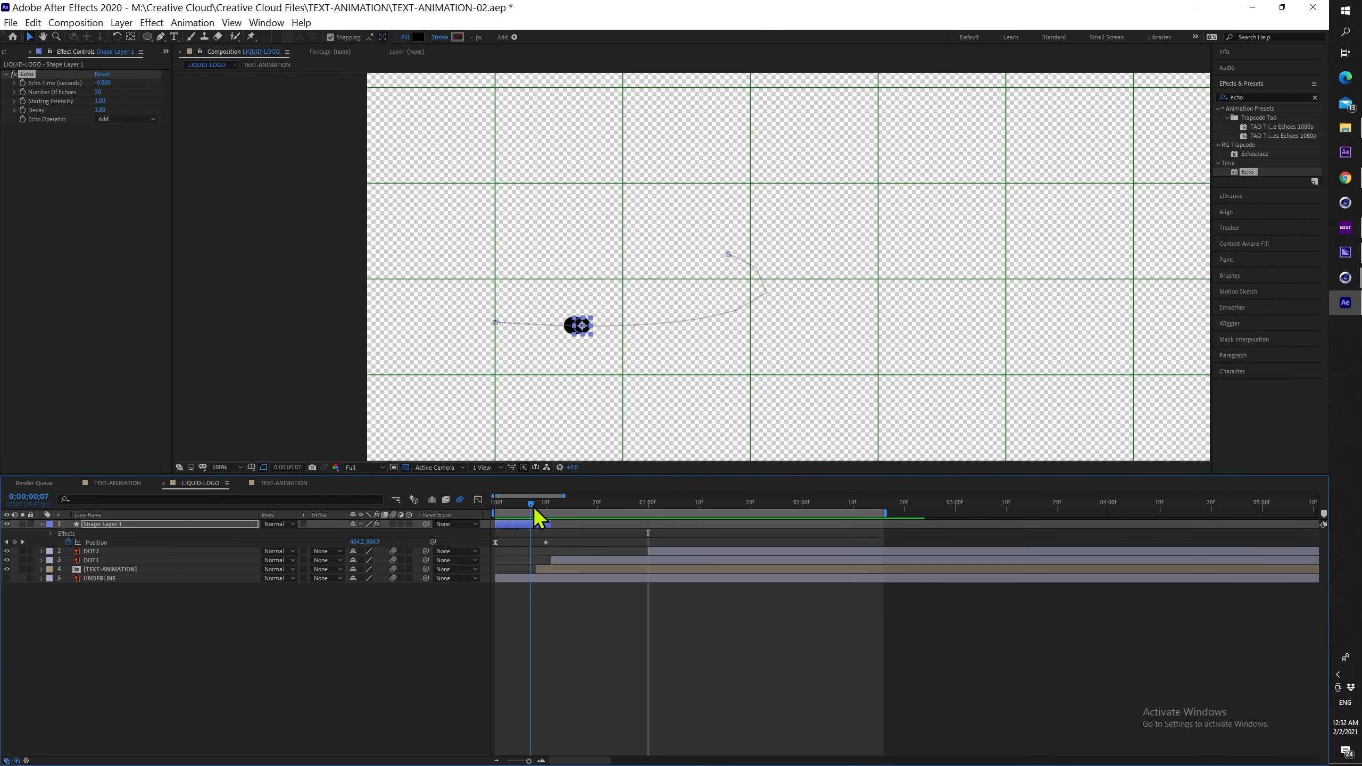
left_click(105, 82)
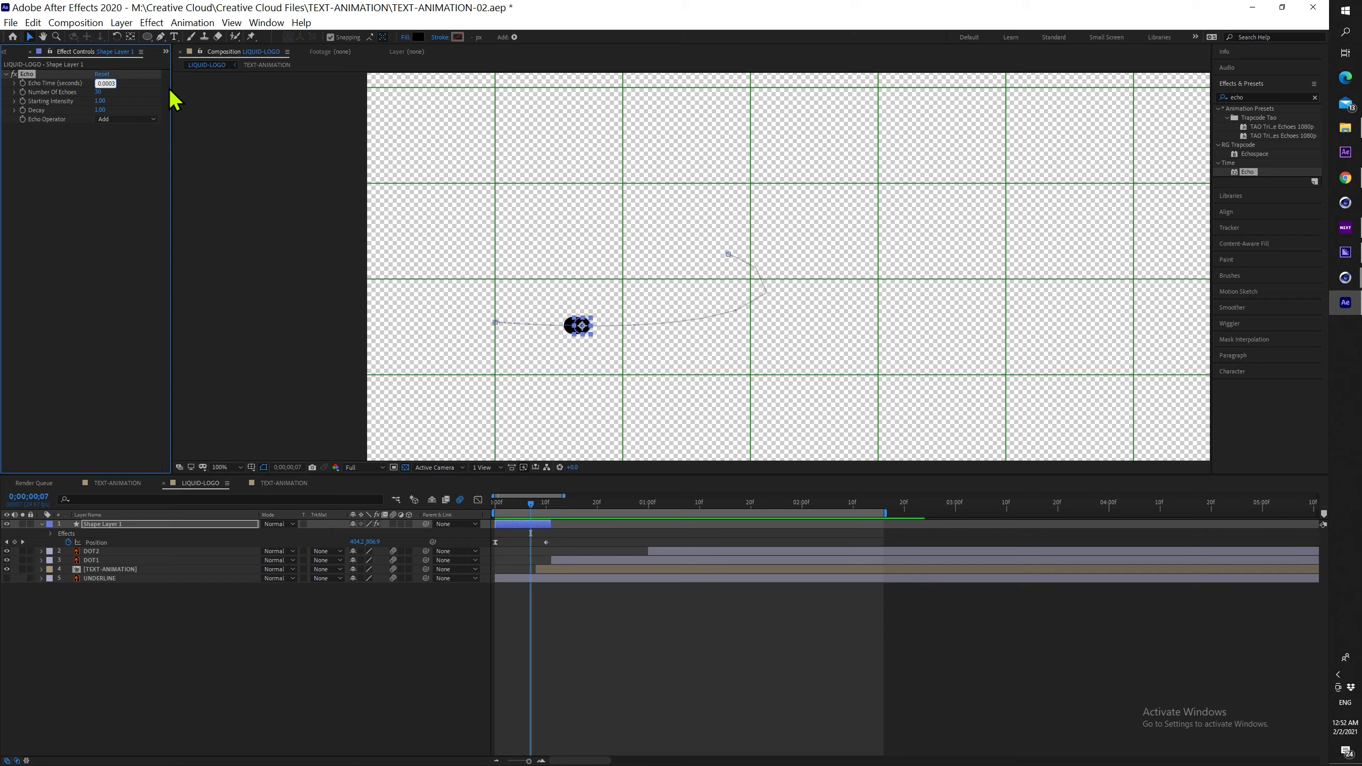
type("-0.002")
key("Return")
left_click_drag(531, 504, 475, 504)
key("space")
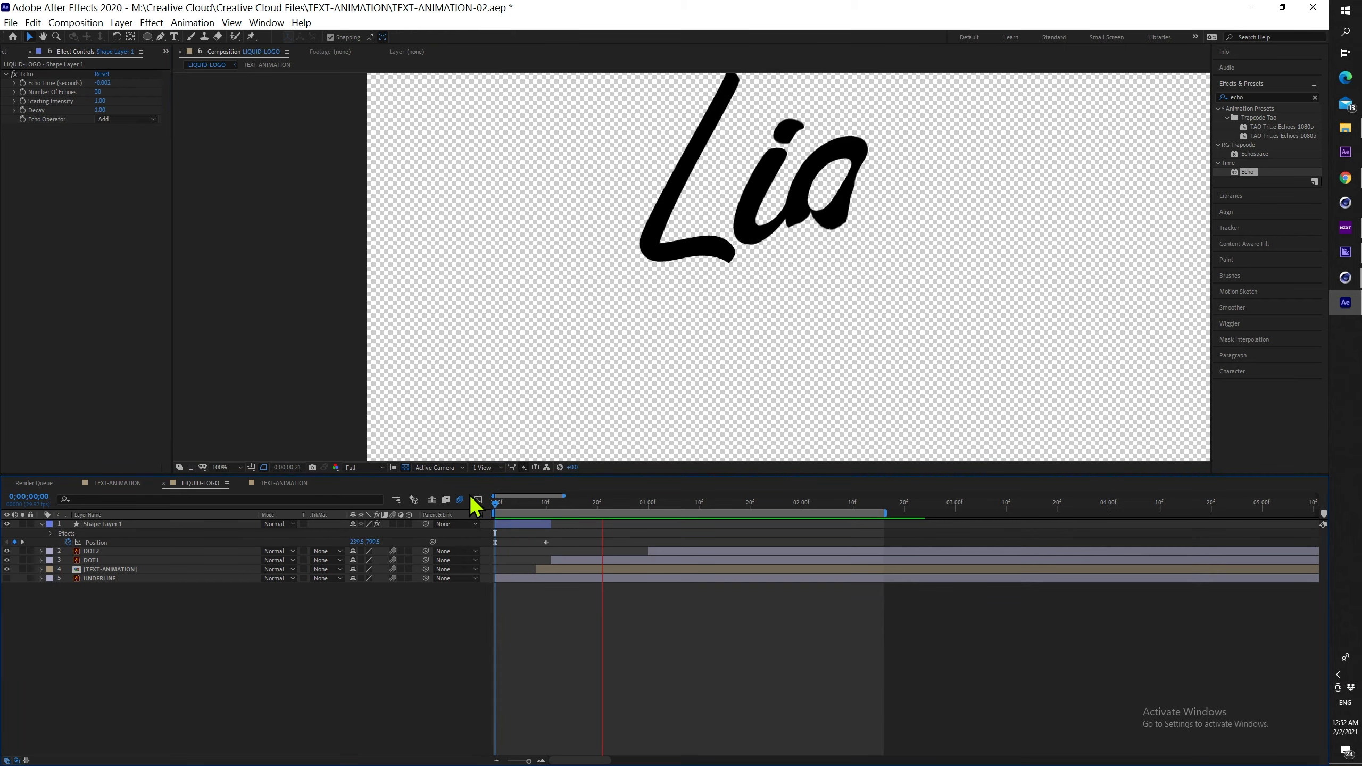
scroll(708, 316, "down", 2)
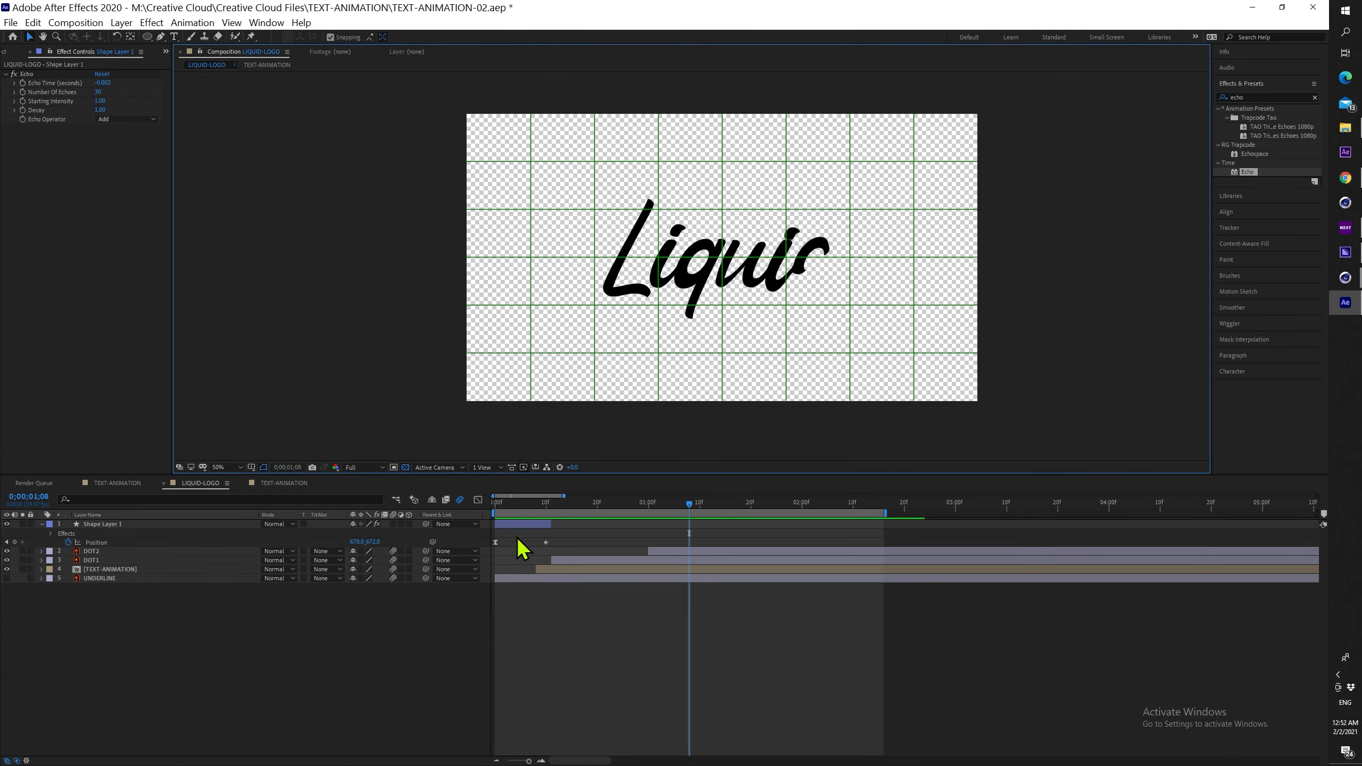
left_click_drag(532, 507, 490, 507)
Select the dot layer, pan the view to the dot, and save the project
left_click(519, 525)
scroll(599, 314, "up", 1)
left_click_drag(573, 349, 724, 264)
key("ctrl+s")
scroll(596, 331, "up", 1)
left_click_drag(551, 339, 720, 274)
Add a Scale keyframe to Shape Layer 1 at frame 0
key("v")
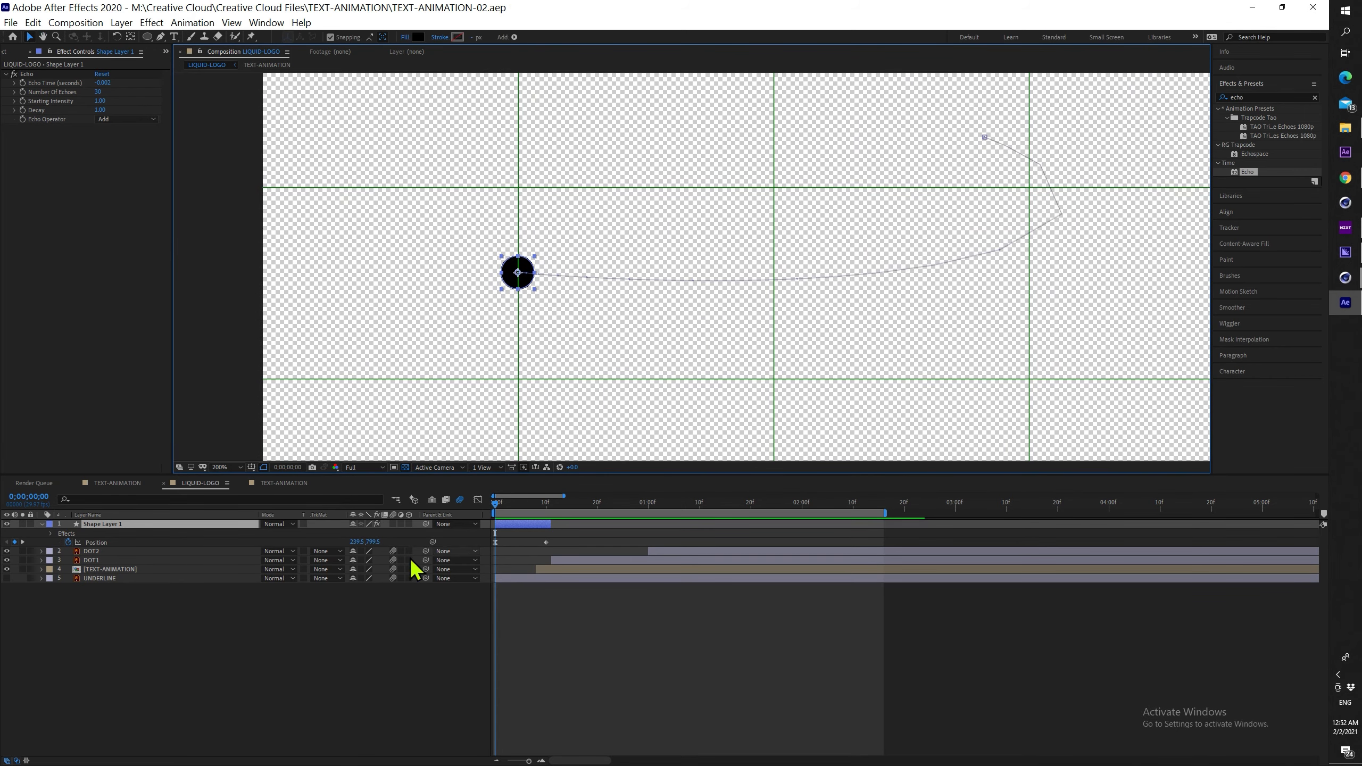
key("s")
left_click(68, 532)
left_click(367, 533)
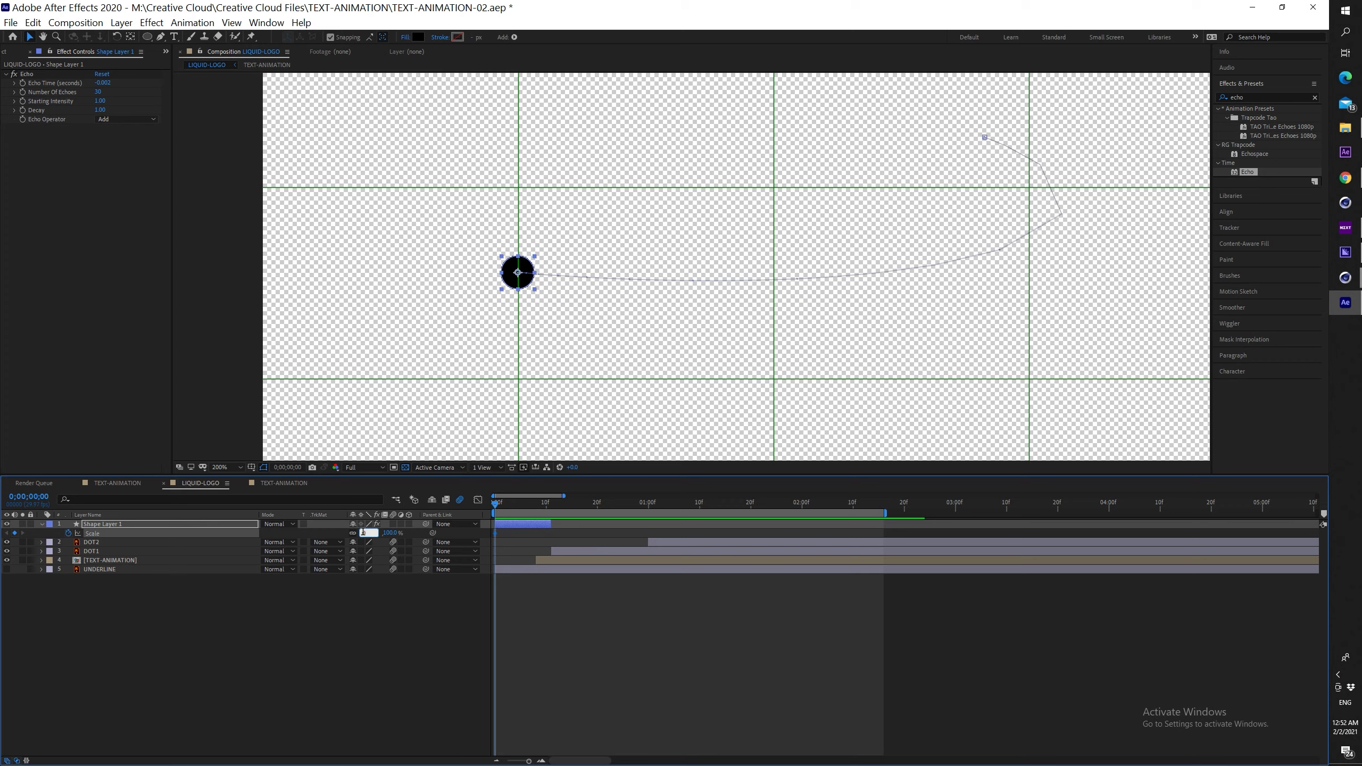
Keyframe the dot's Scale from 0% at frame 0 up to 100% around frame 10
type("0")
key("Return")
key("Page_Down")
key("Page_Down")
key("Page_Down")
key("Page_Down")
key("Page_Down")
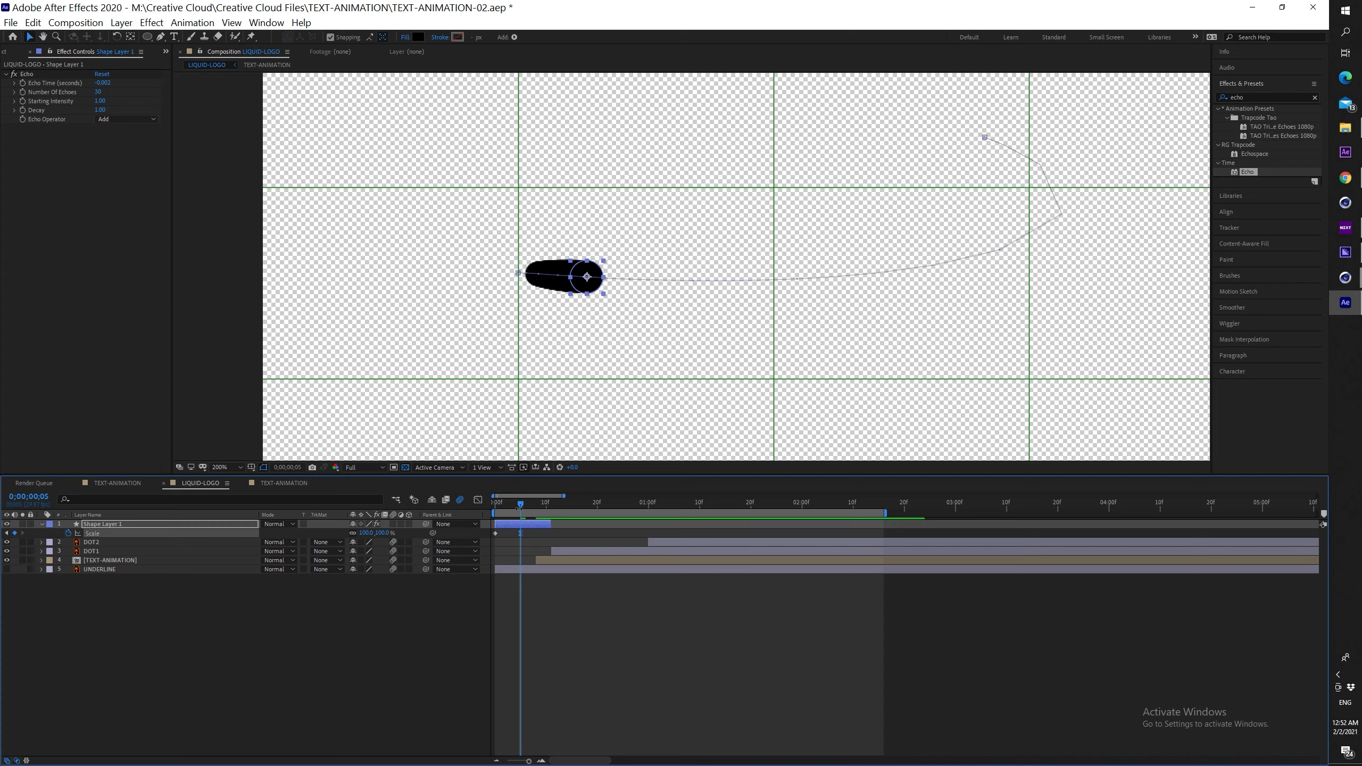
key("space")
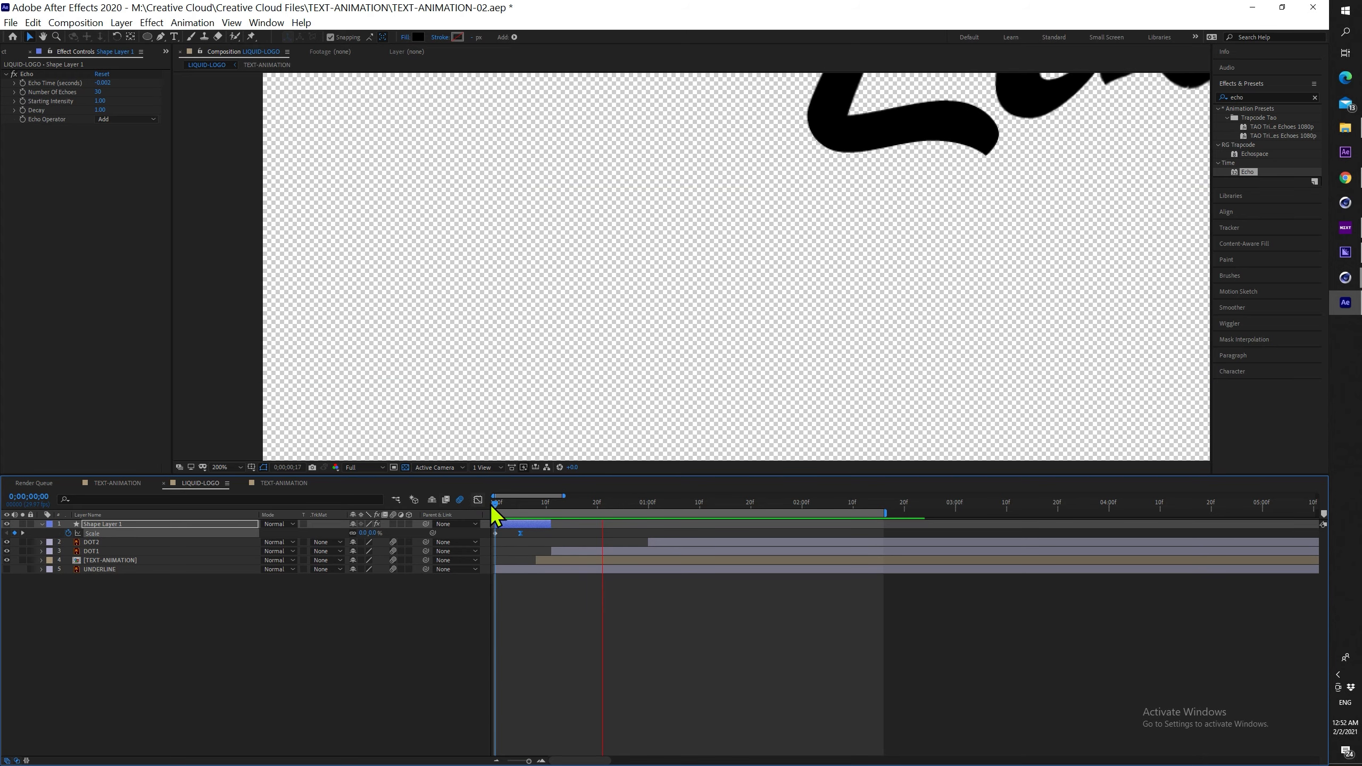
left_click(543, 503)
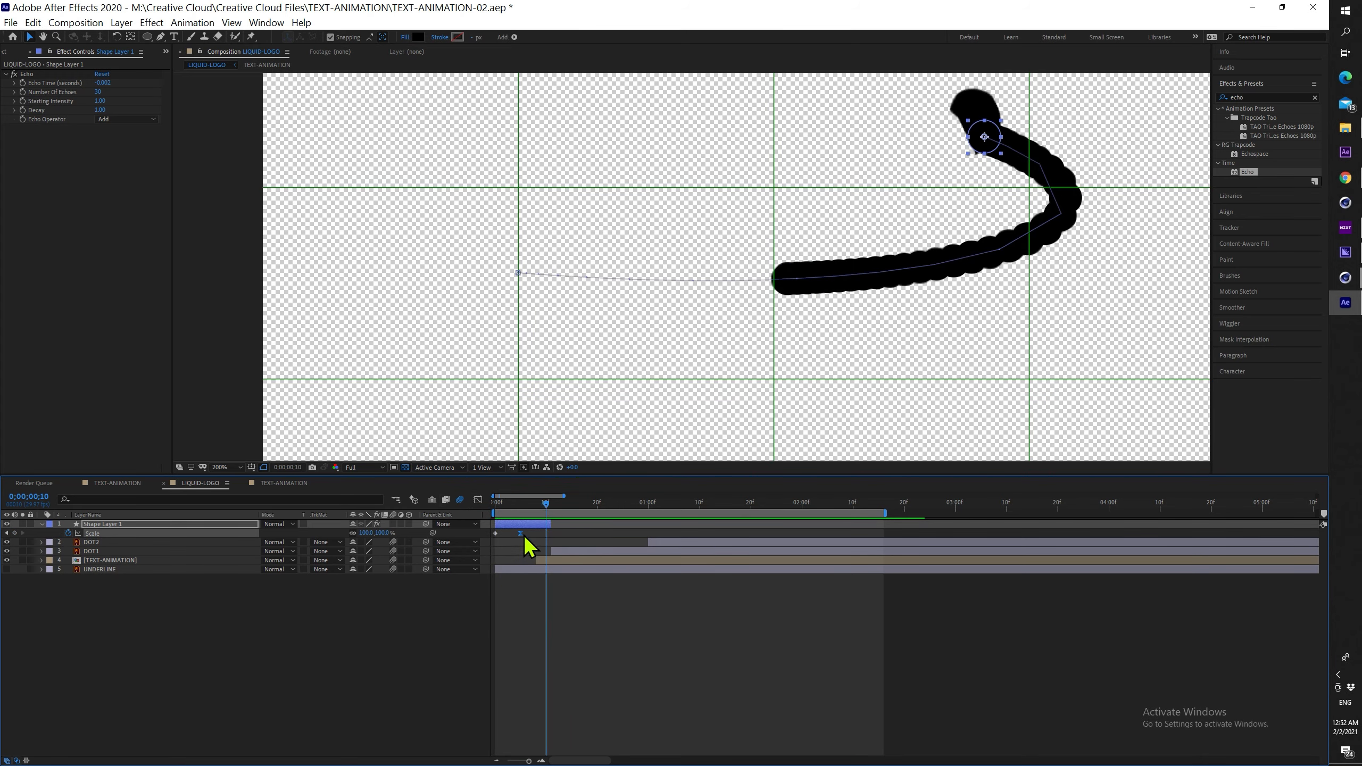
left_click(543, 532)
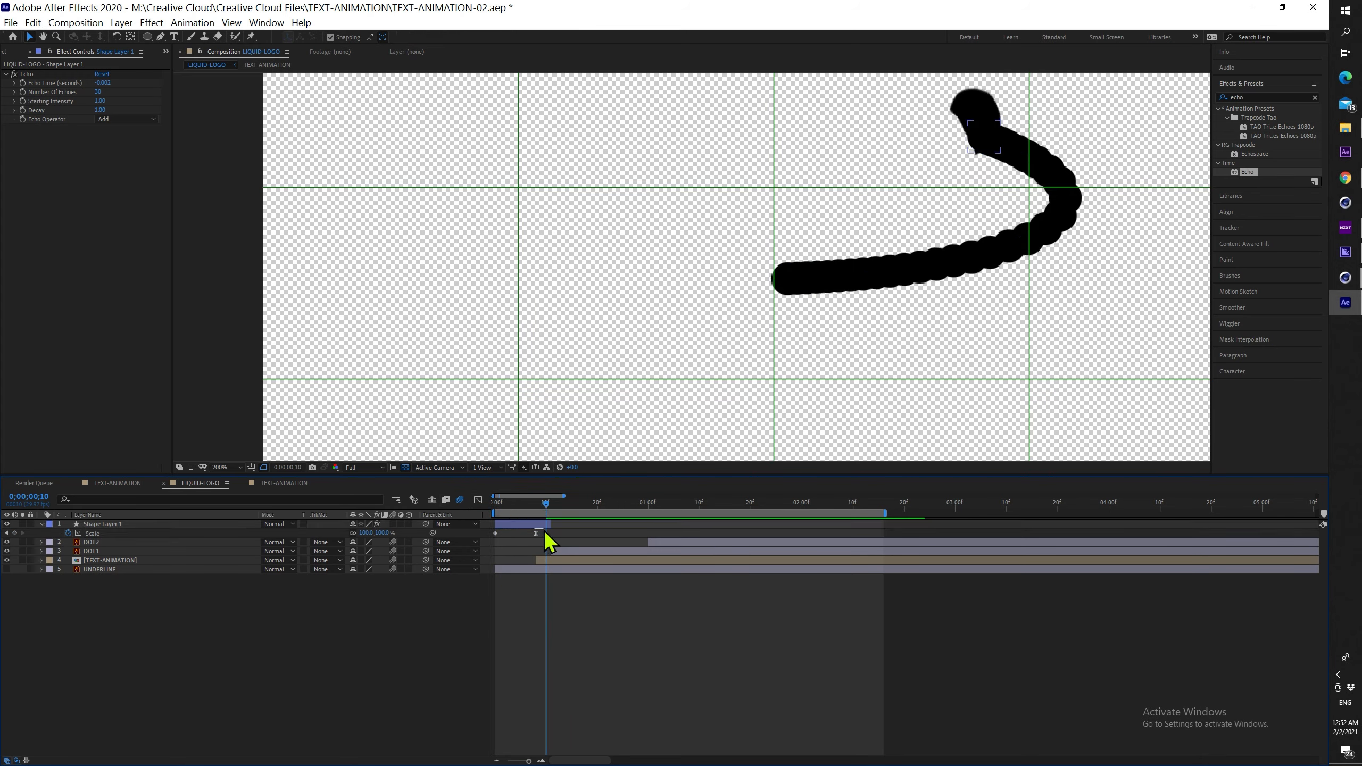
left_click(544, 532)
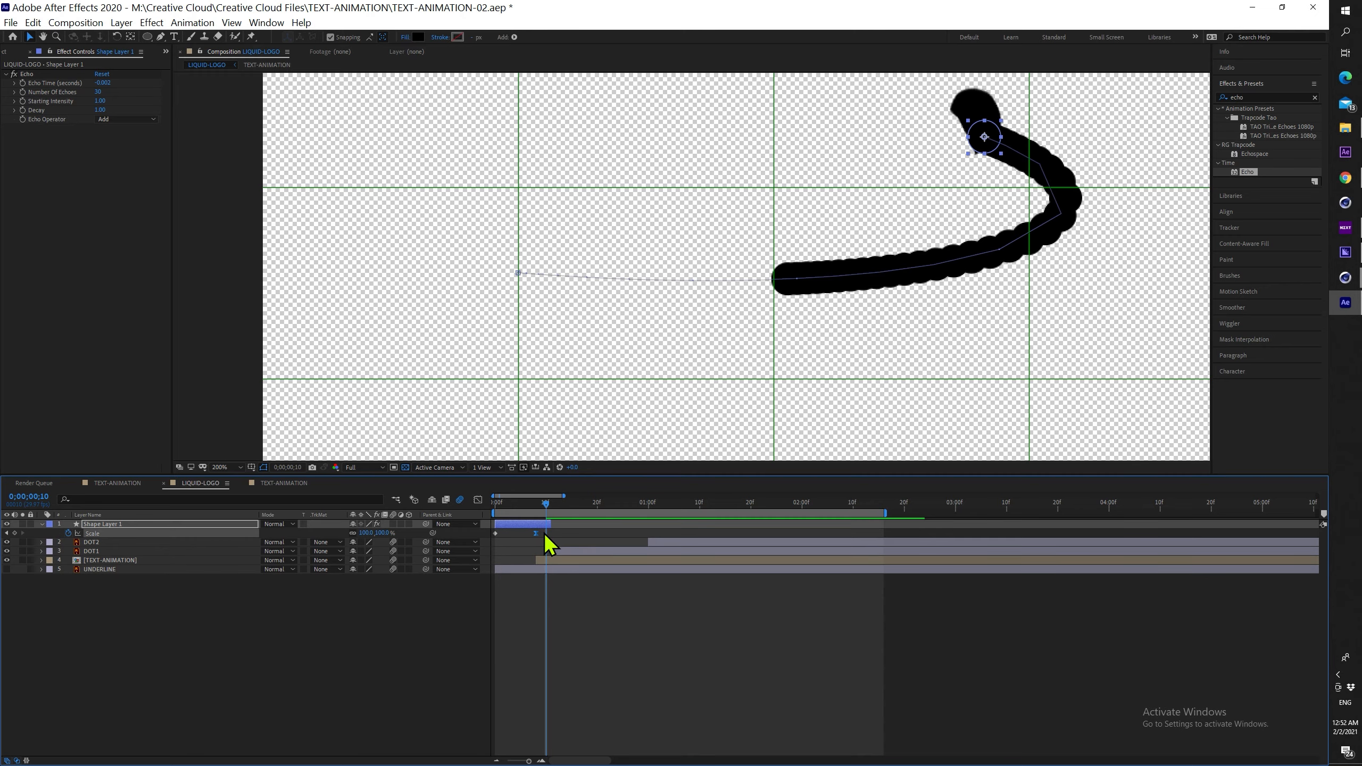
Scrub between frames 0 and 9 and preview the dot growing in
left_click(540, 503)
left_click_drag(540, 503, 494, 507)
scroll(912, 266, "down", 4)
key("space")
key("space")
scroll(812, 259, "up", 4)
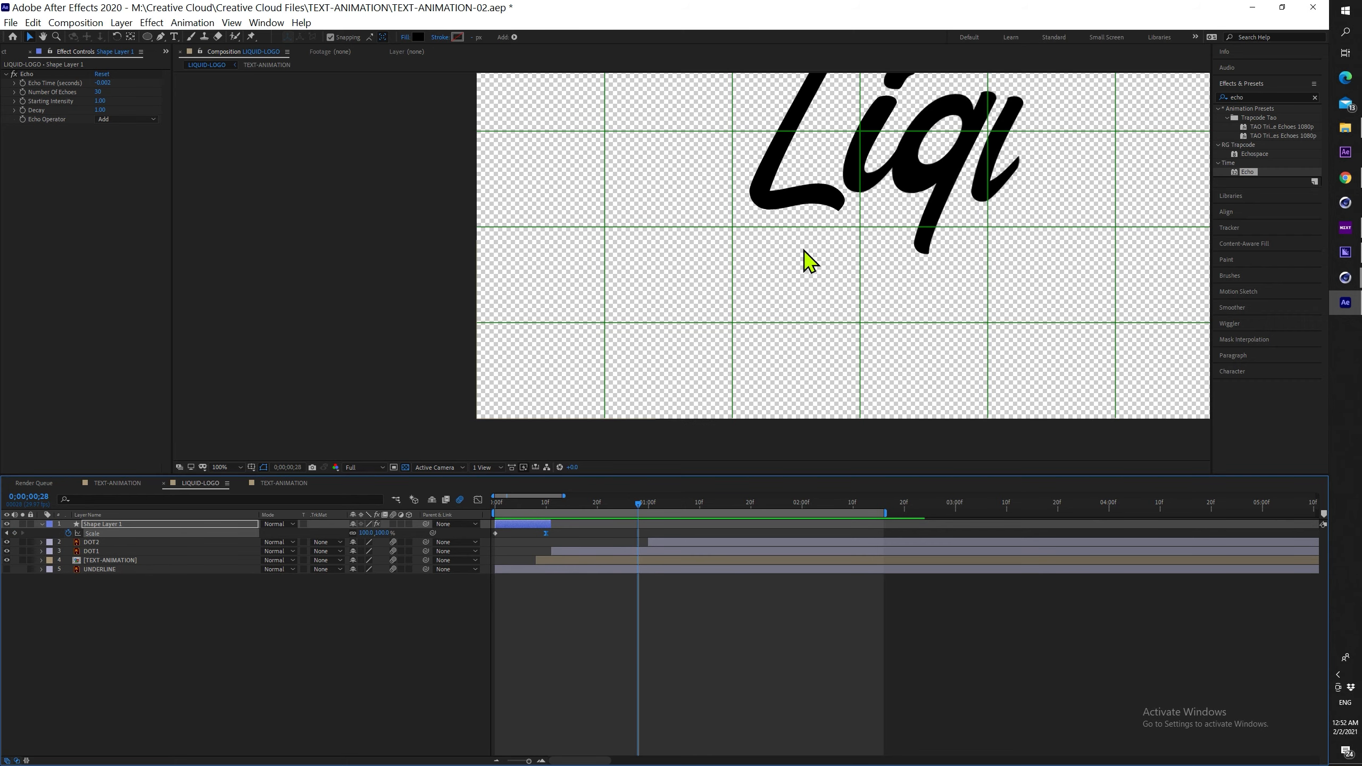
left_click_drag(637, 504, 541, 503)
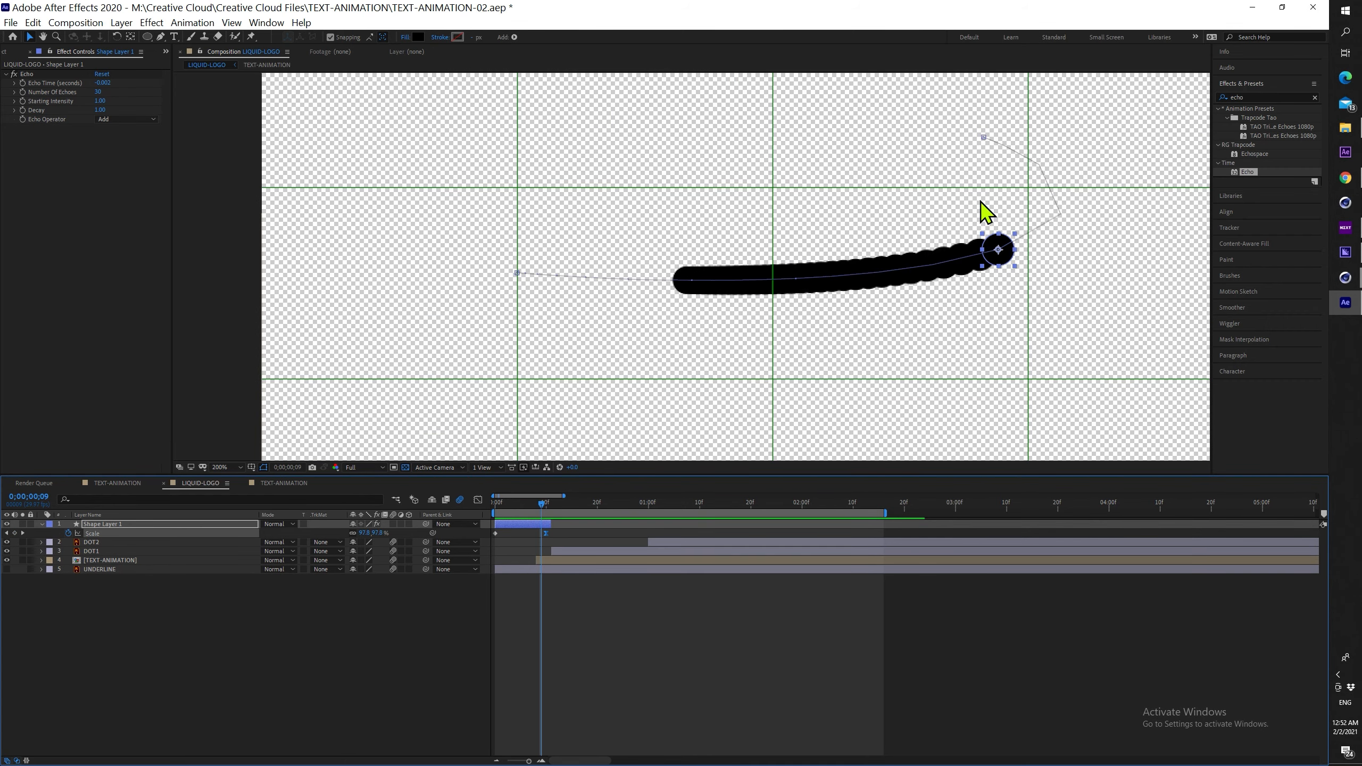
Save, then raise Number of Echoes through 40, 50, 70 and 90, adjusting Echo Time
key("ctrl+s")
left_click(86, 126)
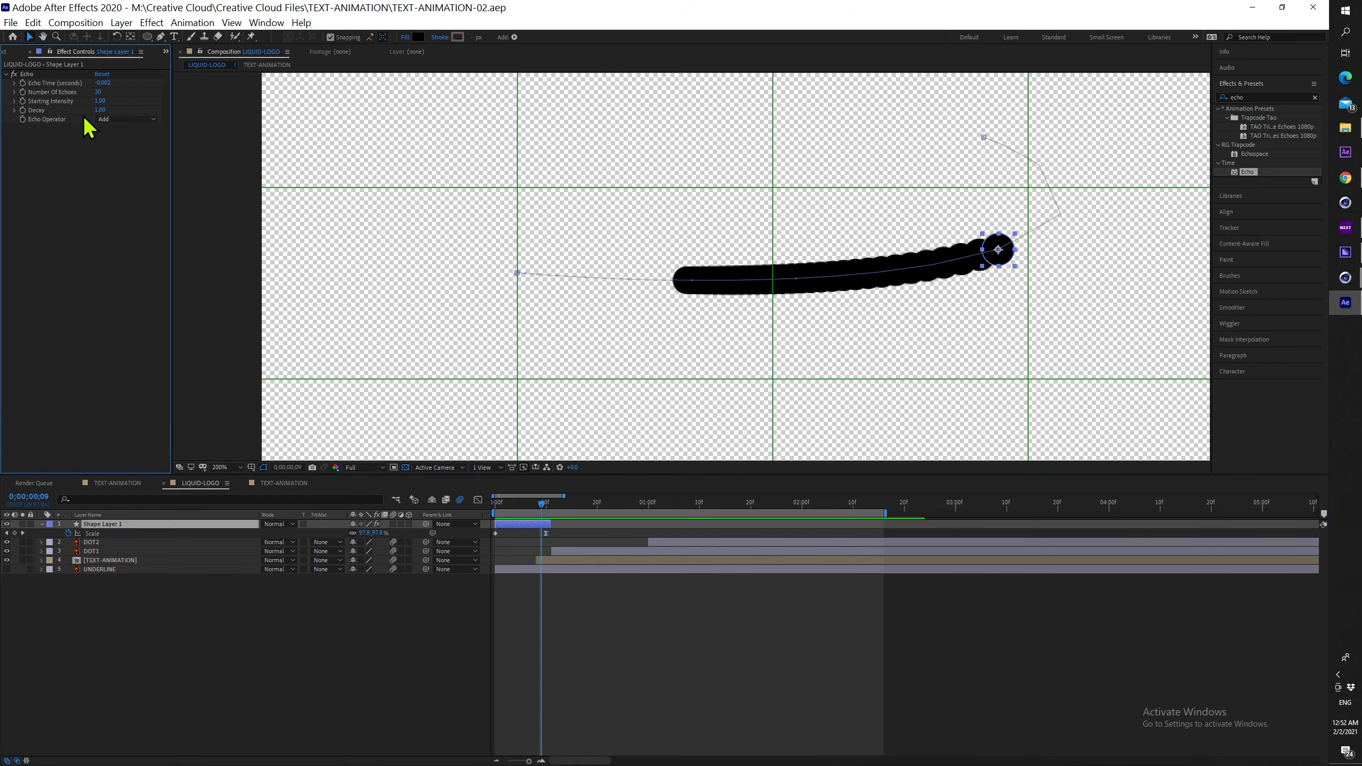
left_click(99, 93)
type("40")
key("Return")
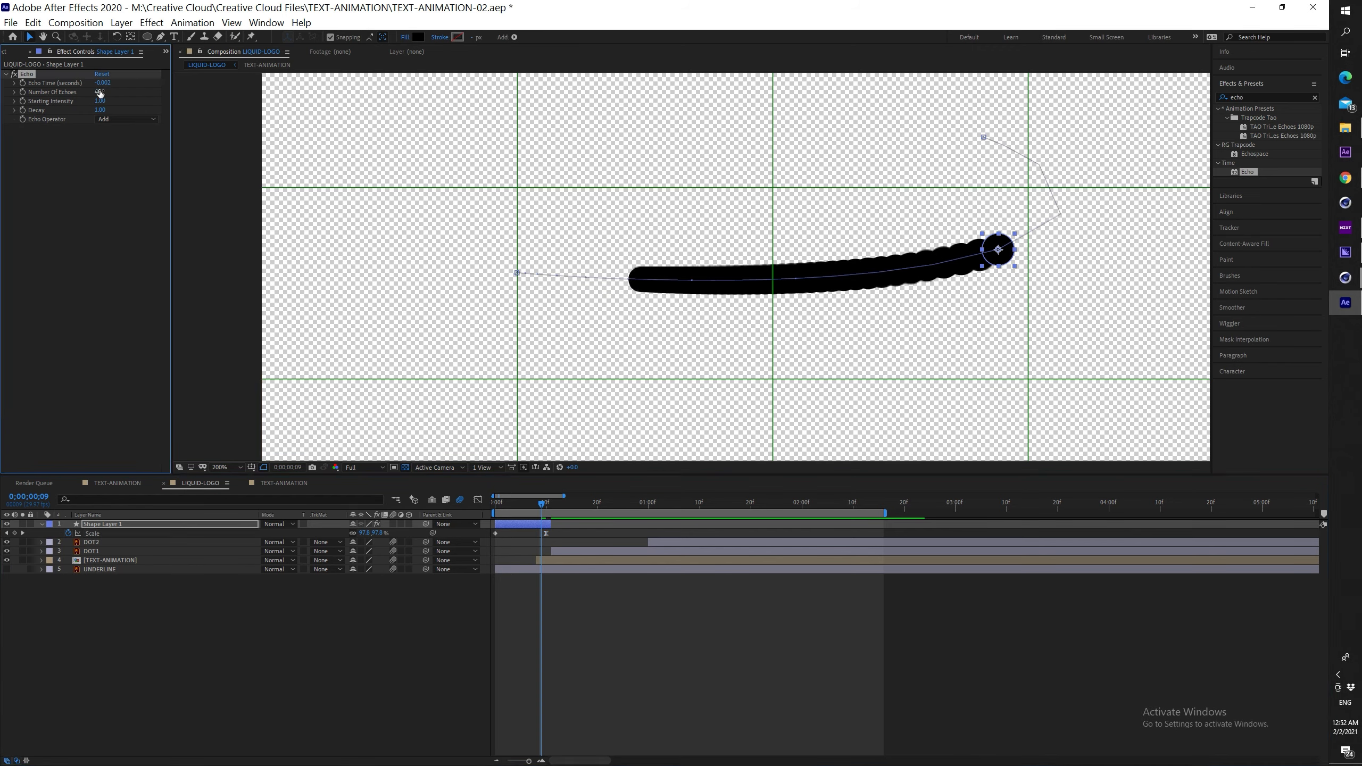
type("50")
key("Return")
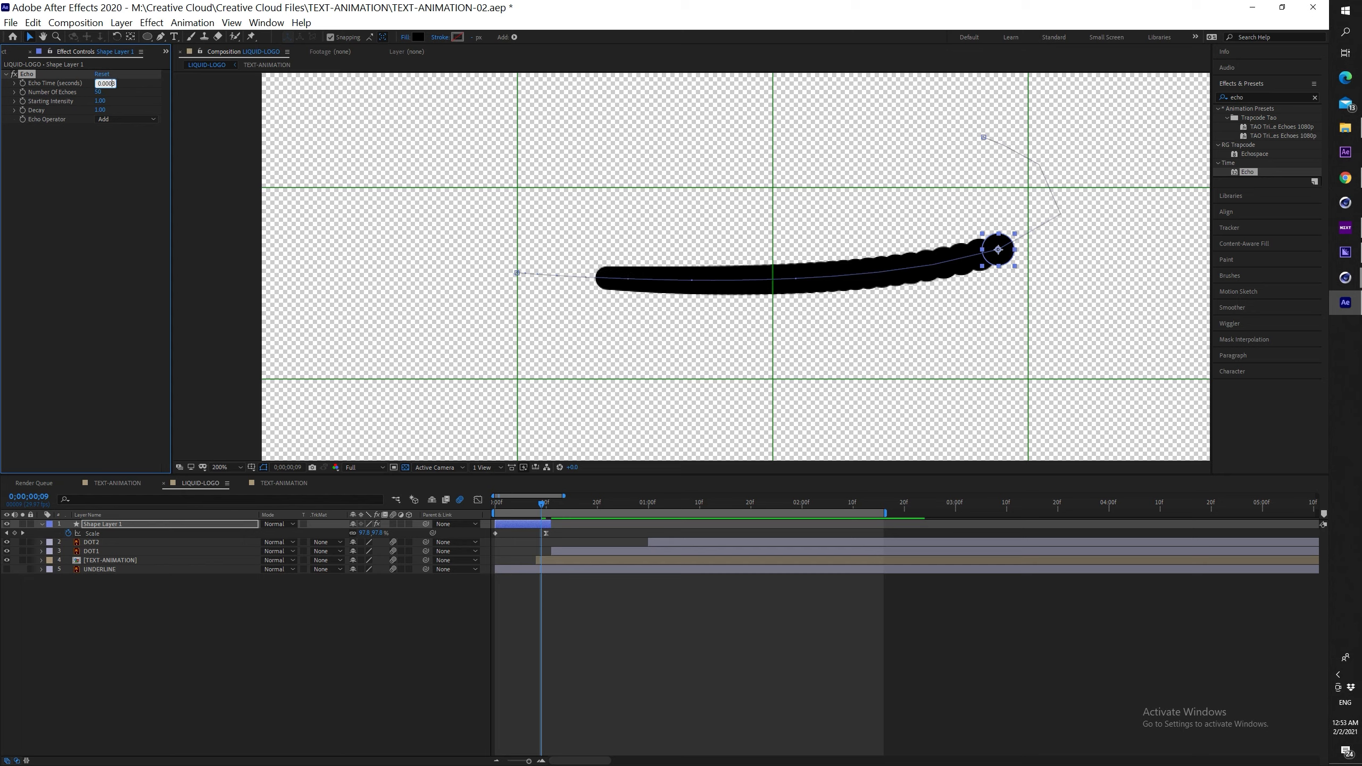
key("Return")
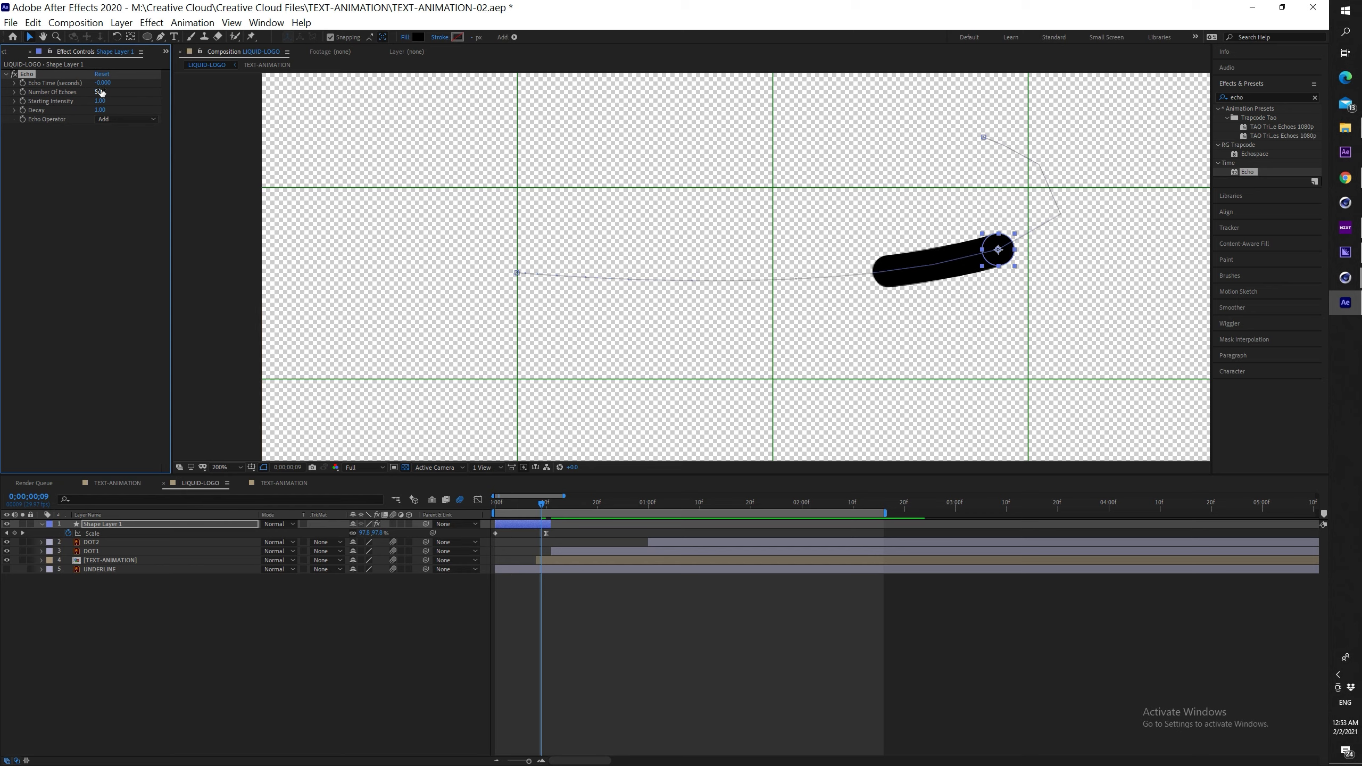
key("Return")
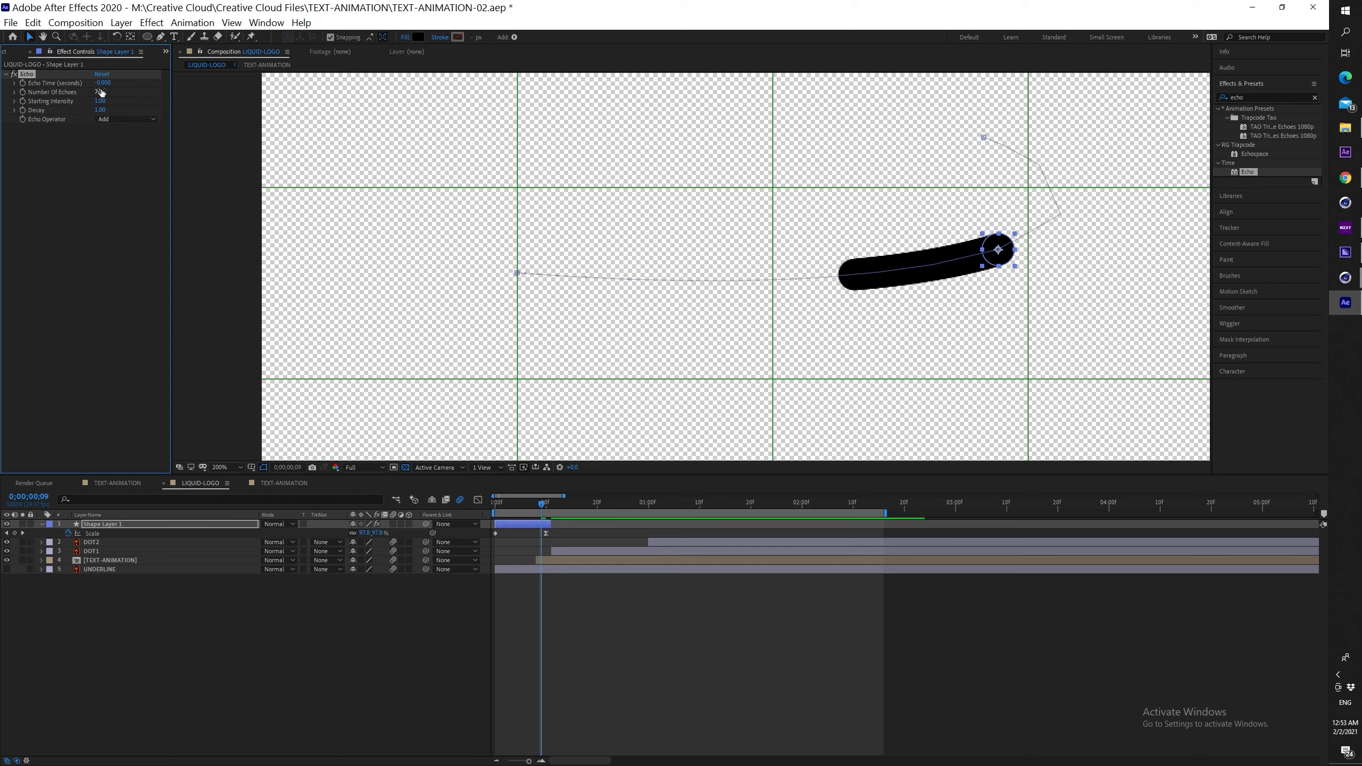
key("Return")
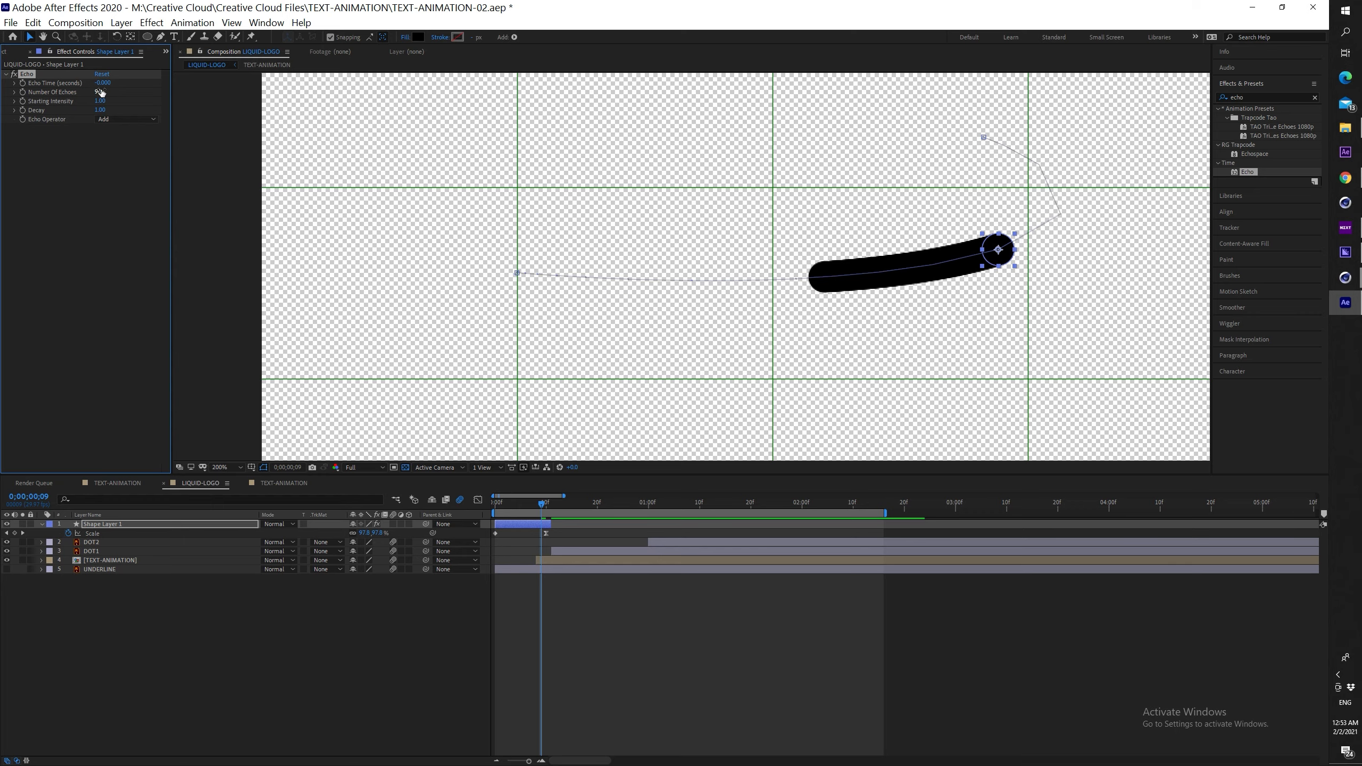
Preview the trail and scrub Number of Echoes up to 176
left_click_drag(541, 507, 500, 503)
scroll(746, 320, "down", 3)
key("space")
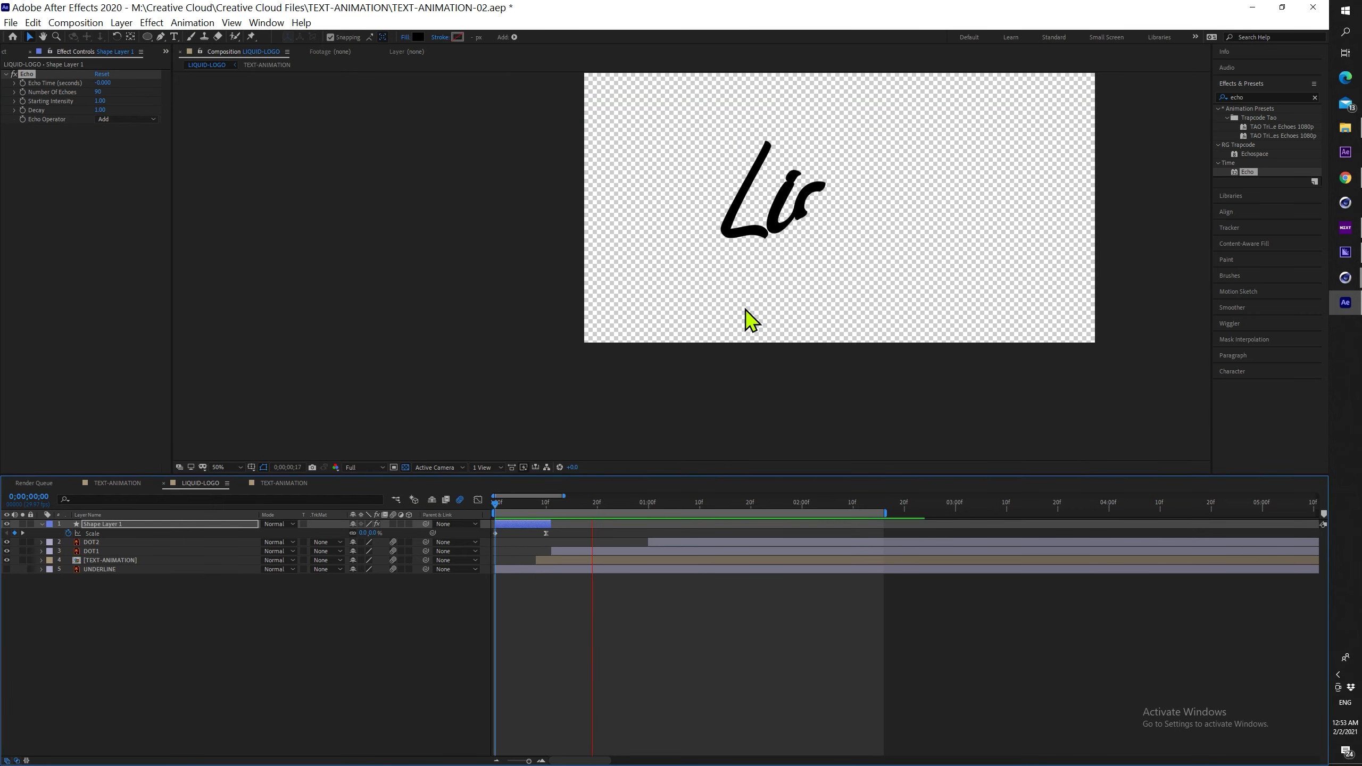
scroll(740, 311, "up", 3)
left_click(525, 507)
left_click_drag(525, 508, 536, 507)
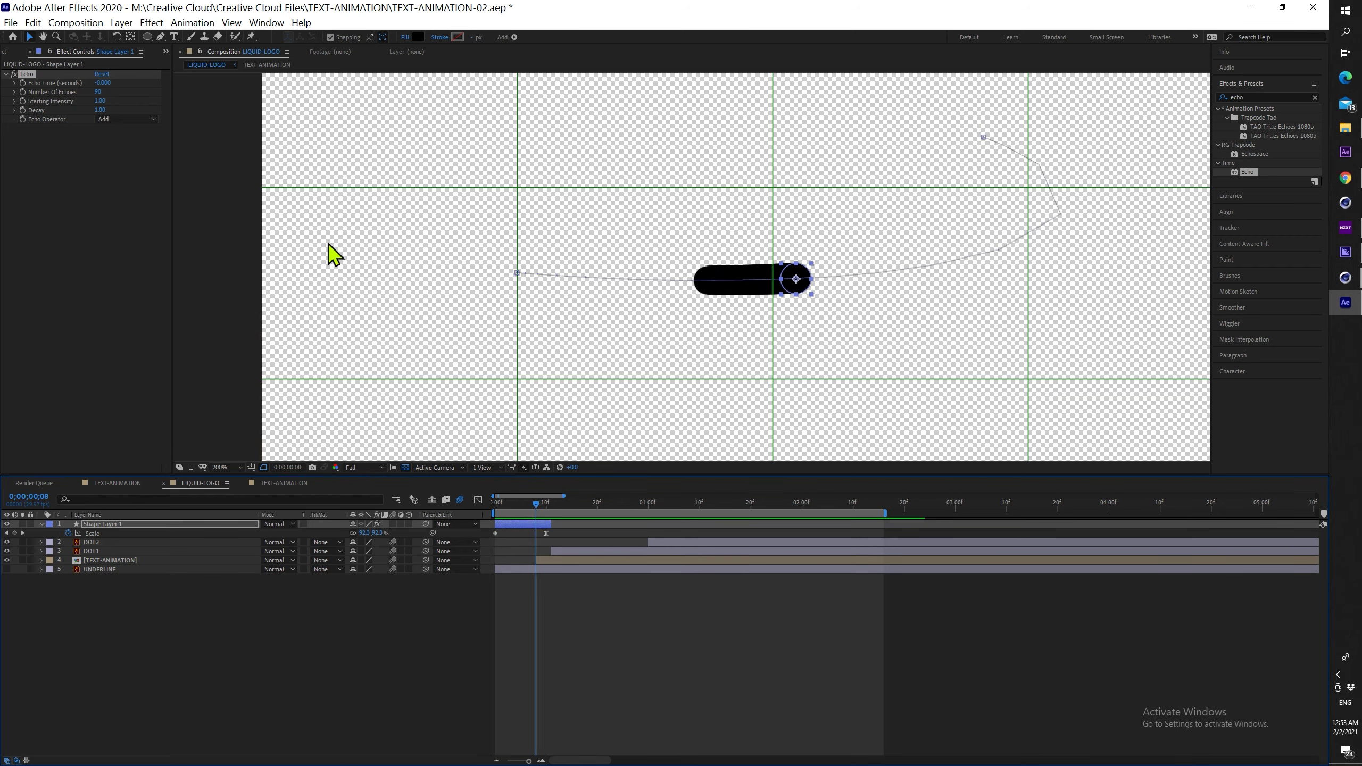
left_click_drag(97, 91, 140, 87)
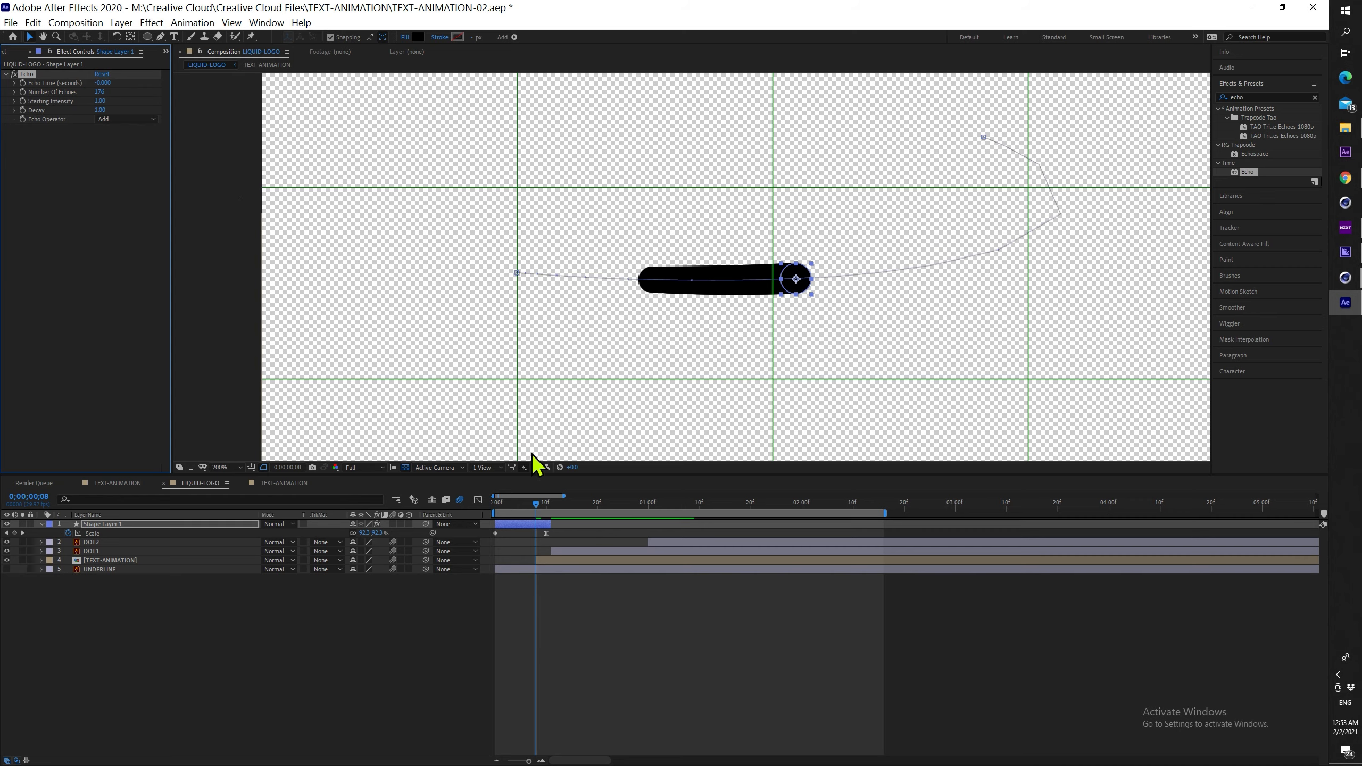
left_click_drag(536, 504, 488, 500)
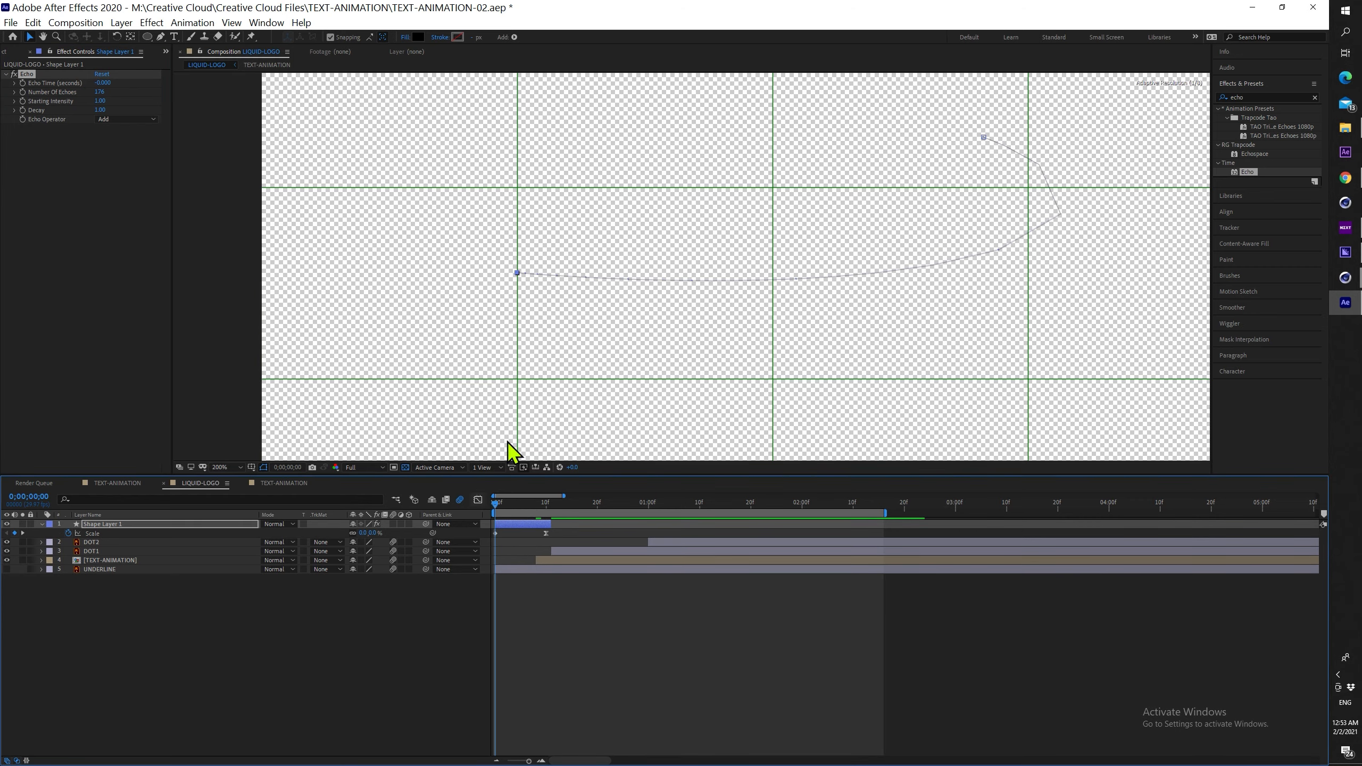
Preview the animation, then duplicate Shape Layer 1 into Shape Layer 2
scroll(769, 268, "down", 1)
key("space")
left_click_drag(762, 236, 721, 337)
key("space")
key("space")
left_click_drag(568, 505, 492, 507)
key("space")
left_click(516, 523)
key("ctrl+d")
key("p")
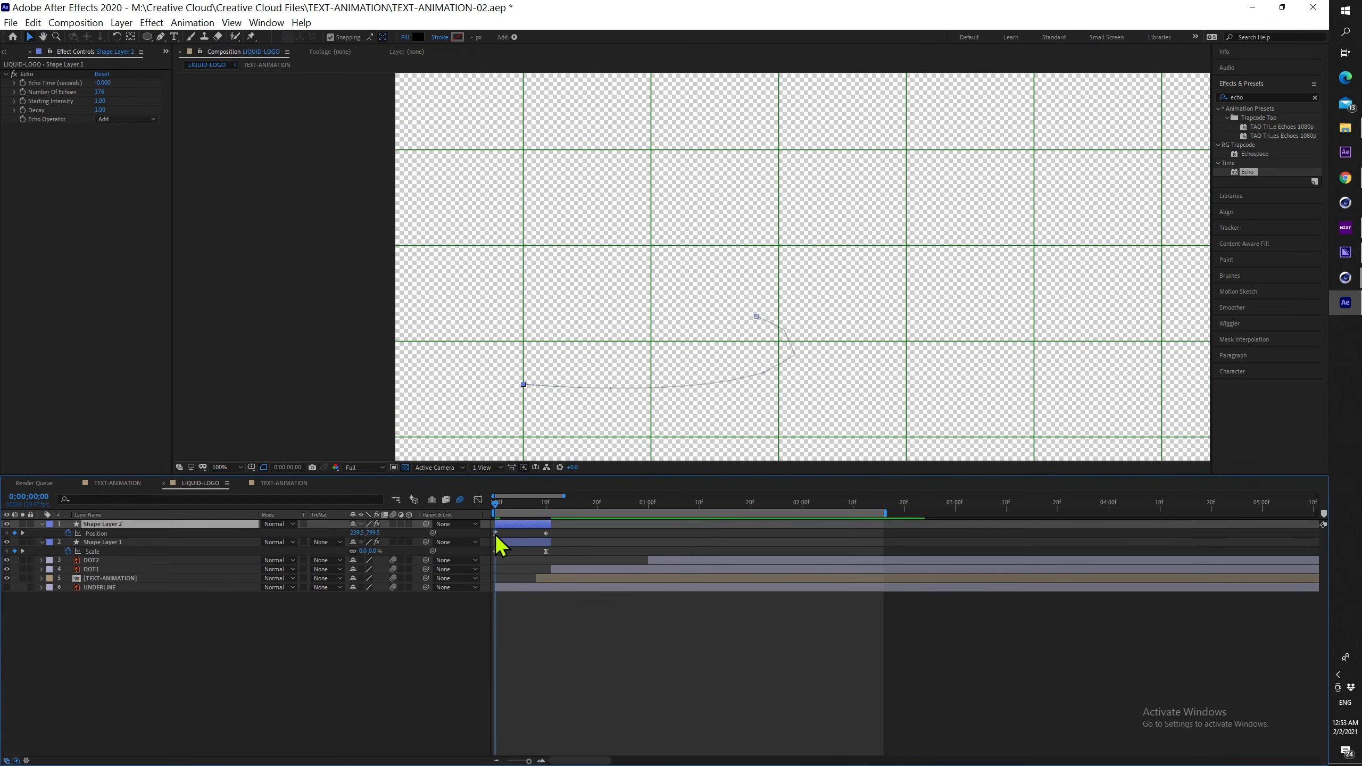
key("space")
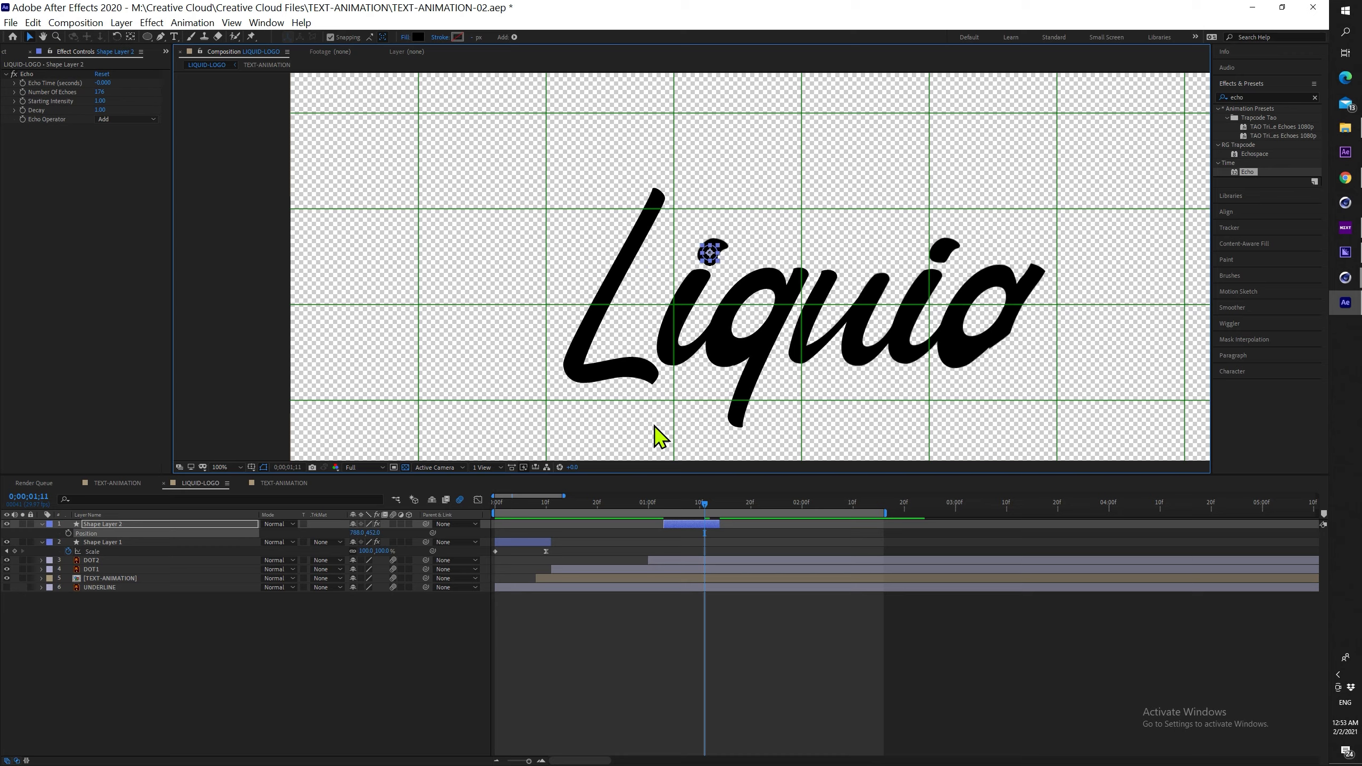
Shift Shape Layer 2 in time and move its dot to the next letter stroke
left_click_drag(705, 505, 609, 508)
left_click_drag(707, 524, 644, 531)
left_click_drag(609, 505, 628, 505)
scroll(750, 215, "up", 1)
left_click_drag(758, 91, 750, 370)
scroll(772, 201, "up", 1)
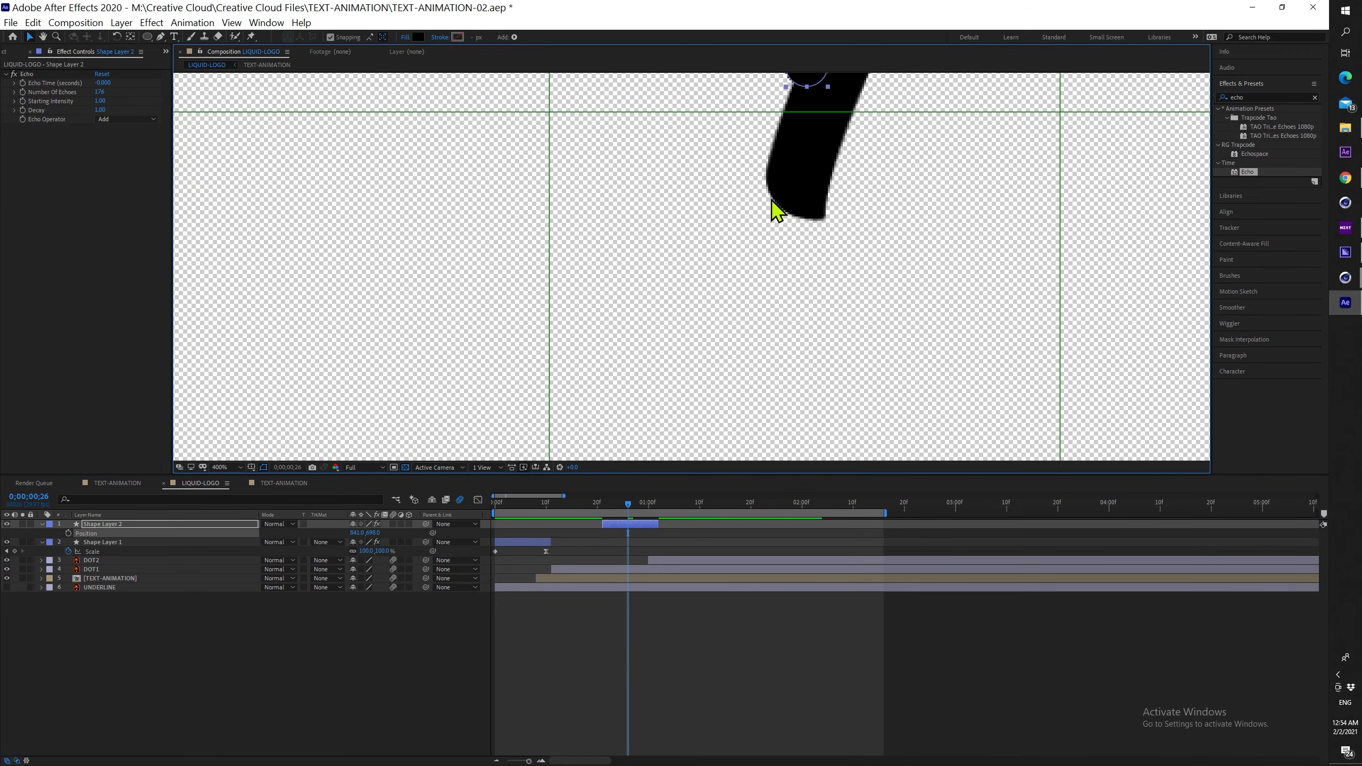
left_click_drag(750, 164, 736, 277)
key("s")
mouse_move(628, 505)
left_mouse_down()
mouse_move(648, 506)
mouse_move(607, 505)
left_mouse_up()
scroll(740, 282, "down", 1)
left_click(523, 467)
left_click(572, 482)
Keyframe Shape Layer 2's Position along the stroke and curve its motion path
left_click_drag(629, 524, 601, 502)
key("p")
left_click(68, 534)
left_click(551, 505)
scroll(624, 408, "down", 2)
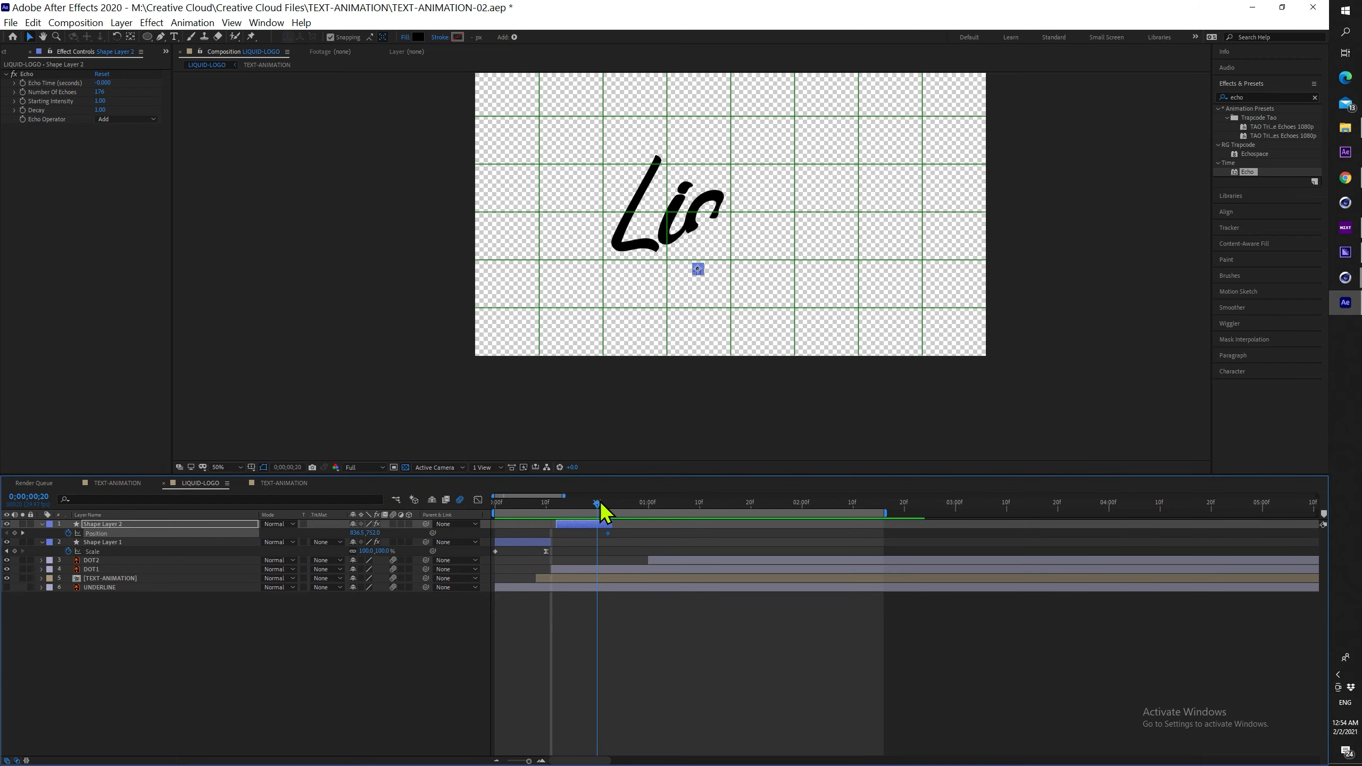
scroll(690, 300, "up", 2)
left_click_drag(728, 158, 906, 445)
scroll(805, 429, "down", 1)
key("g")
left_click_drag(777, 374, 625, 341)
left_click_drag(598, 534, 556, 535)
Ease Shape Layer 2's Position keyframes with F9, reshape the speed curve, and save
key("v")
key("F9")
left_click(478, 499)
left_click_drag(564, 725, 596, 724)
left_click_drag(568, 506, 628, 506)
scroll(616, 435, "down", 1)
key("Home")
key("space")
key("space")
key("ctrl+s")
left_click(478, 500)
Duplicate Shape Layer 2 into Shape Layer 3 and clear its copied Position animation
left_click(587, 525)
key("ctrl+d")
key("p")
left_click(628, 533)
At frame 26, place Shape Layer 3's dot on the letter's dot and set a Position keyframe
left_click(69, 533)
scroll(660, 318, "up", 2)
left_click_drag(634, 364, 728, 379)
left_click_drag(717, 397, 768, 271)
left_click(68, 534)
At frame 22, move the dot up for its end point and curve its motion path
key("j")
scroll(699, 399, "down", 1)
left_click_drag(737, 337, 699, 151)
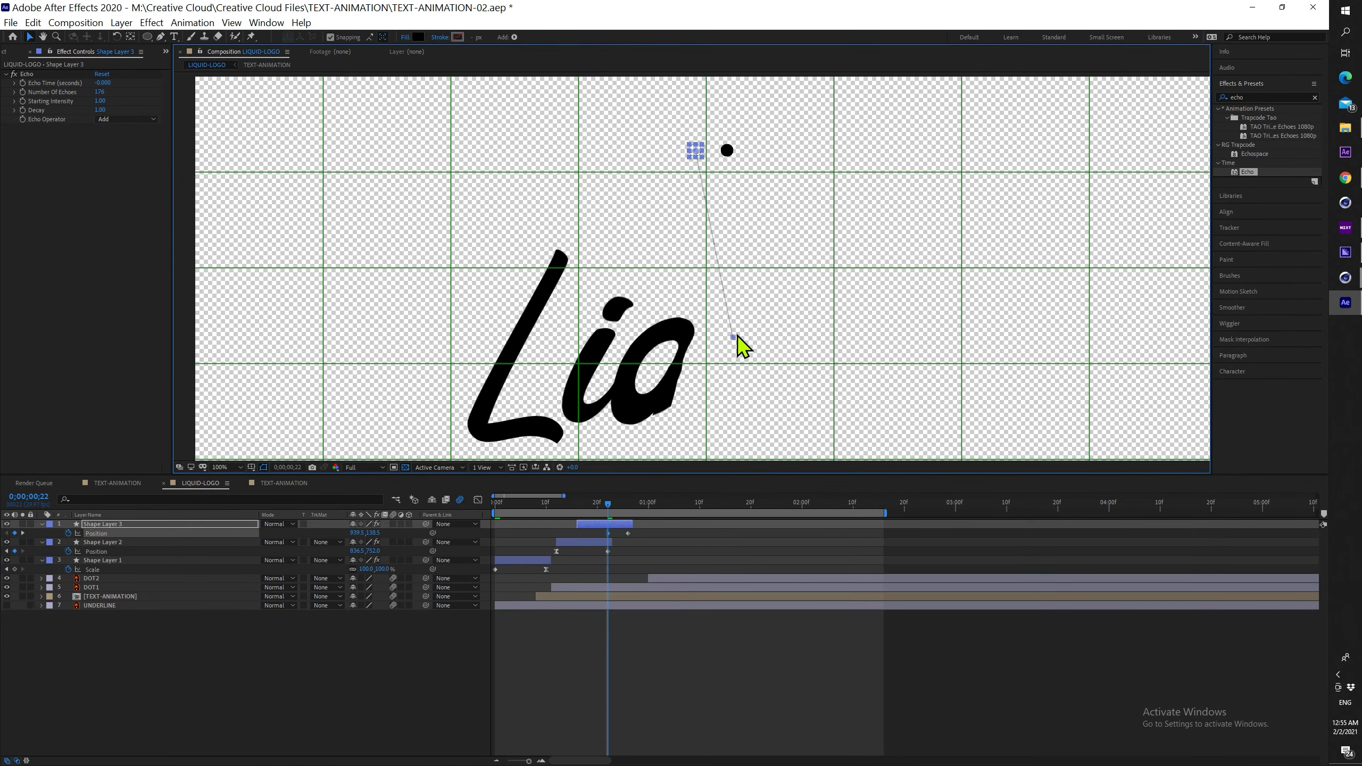
key("shift+Left")
key("shift+Left")
key("shift+Left")
key("shift+Left")
key("shift+Left")
key("shift+Left")
key("shift+Left")
scroll(738, 336, "down", 1)
left_click_drag(712, 302, 748, 216)
Move the first keyframe to frame 16 and sharply ease the speed curve in the Graph Editor
left_click_drag(608, 534, 577, 533)
key("shift+F3")
left_click_drag(577, 541, 603, 724)
Scrub through and preview the dot's motion, then save the project
left_click(567, 505)
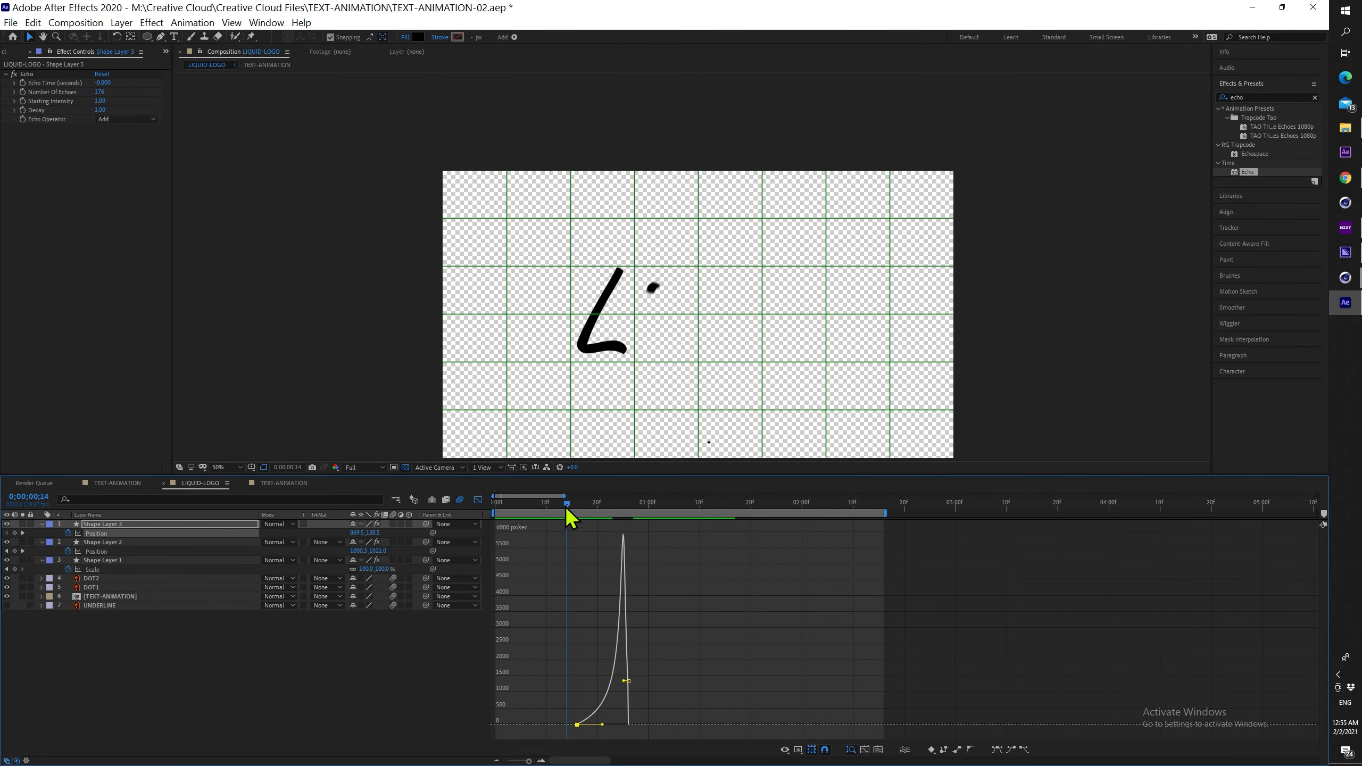
left_click_drag(567, 506, 656, 506)
key("space")
left_click_drag(508, 386, 522, 348)
key("ctrl+s")
mouse_move(648, 505)
left_mouse_down()
mouse_move(631, 500)
mouse_move(660, 494)
left_mouse_up()
left_click(478, 500)
Duplicate Shape Layer 3 as Shape Layer 4, shift it later, and keyframe its dot's Position
left_click(595, 524)
key("ctrl+d")
left_click_drag(595, 524, 663, 506)
scroll(739, 235, "up", 2)
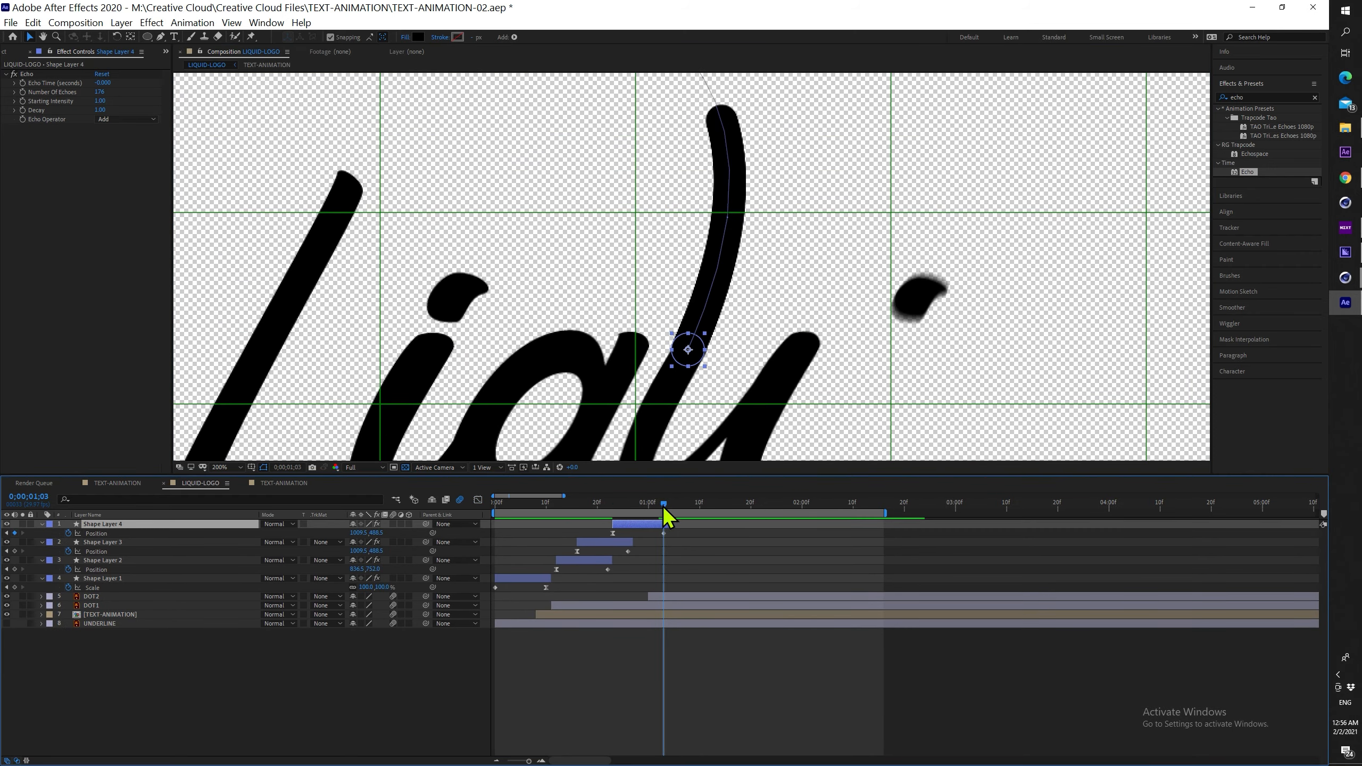
scroll(786, 403, "up", 2)
left_click_drag(608, 295, 1070, 179)
scroll(1055, 204, "down", 2)
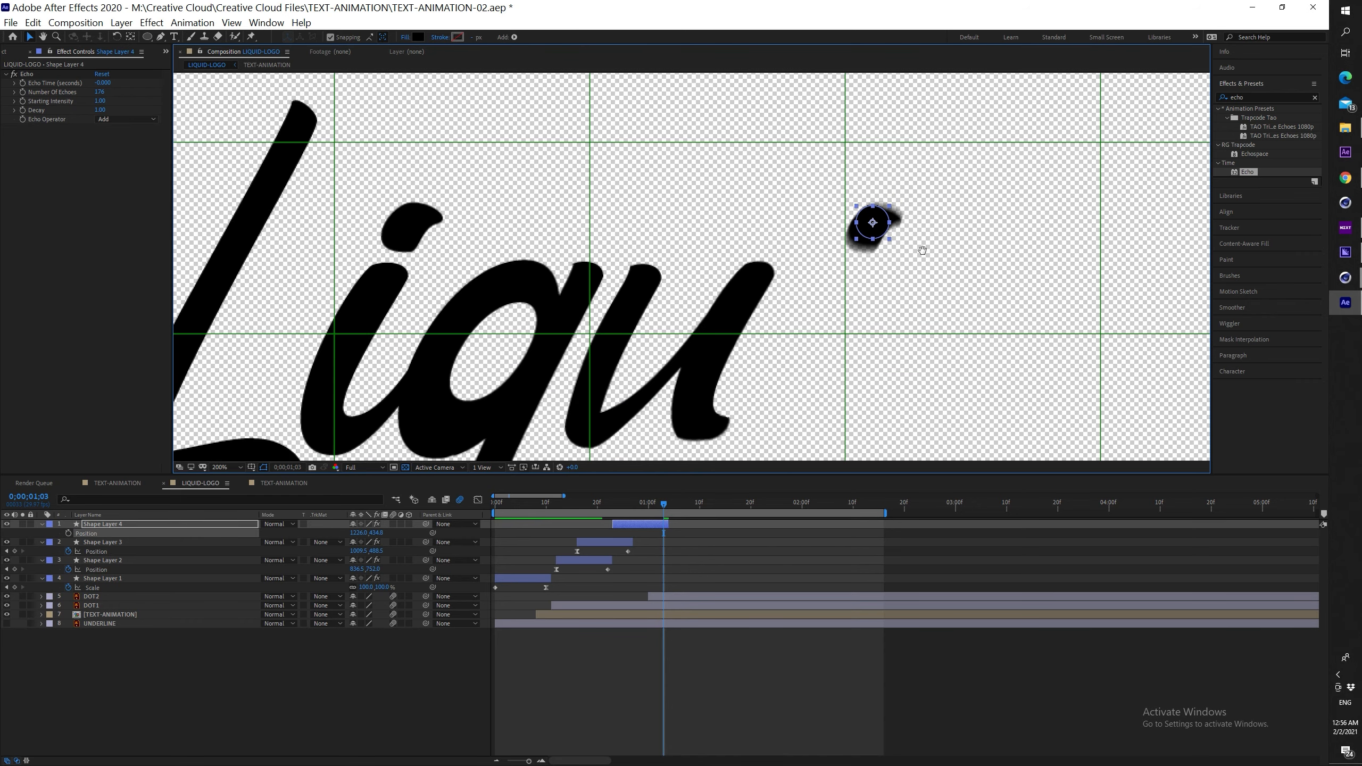
left_click(68, 533)
At frame 29, move Shape Layer 4's dot to the tip of the u
left_click_drag(666, 507, 647, 507)
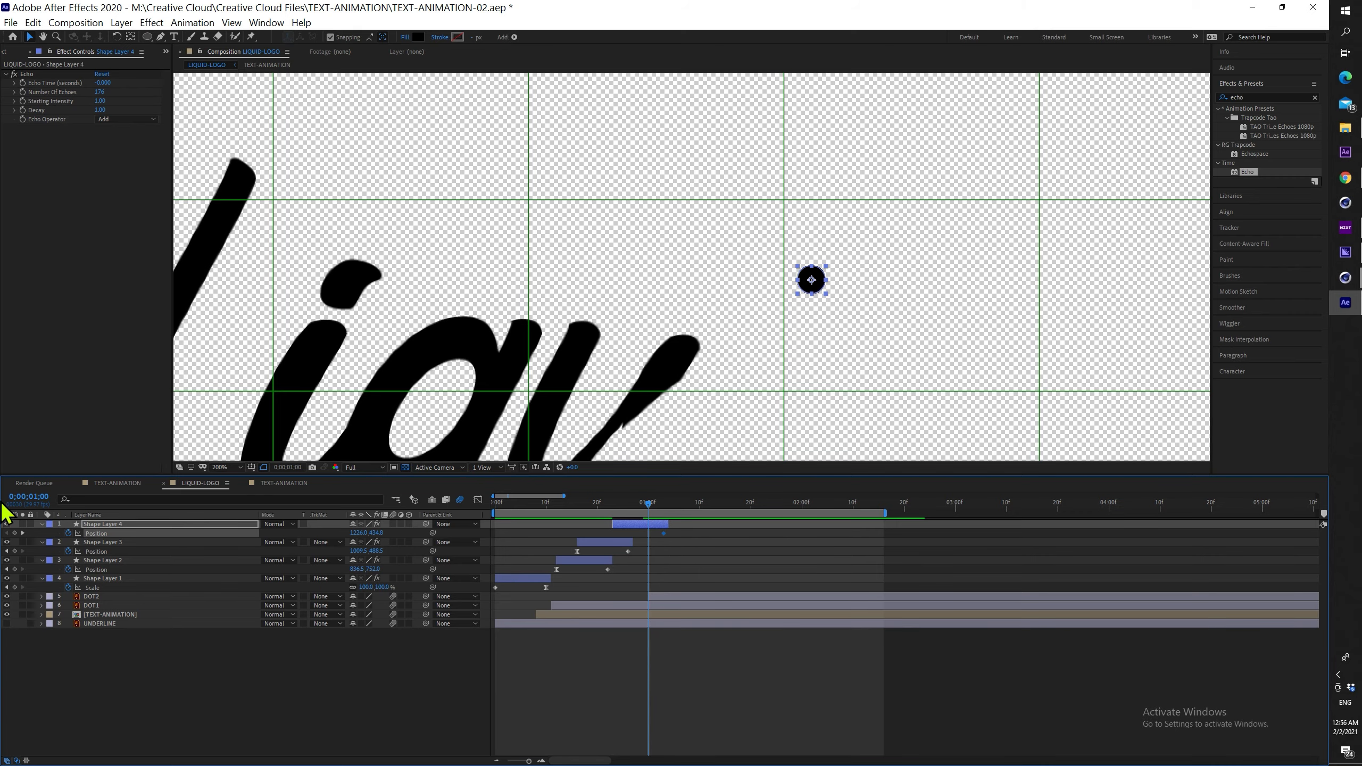
scroll(796, 386, "up", 1)
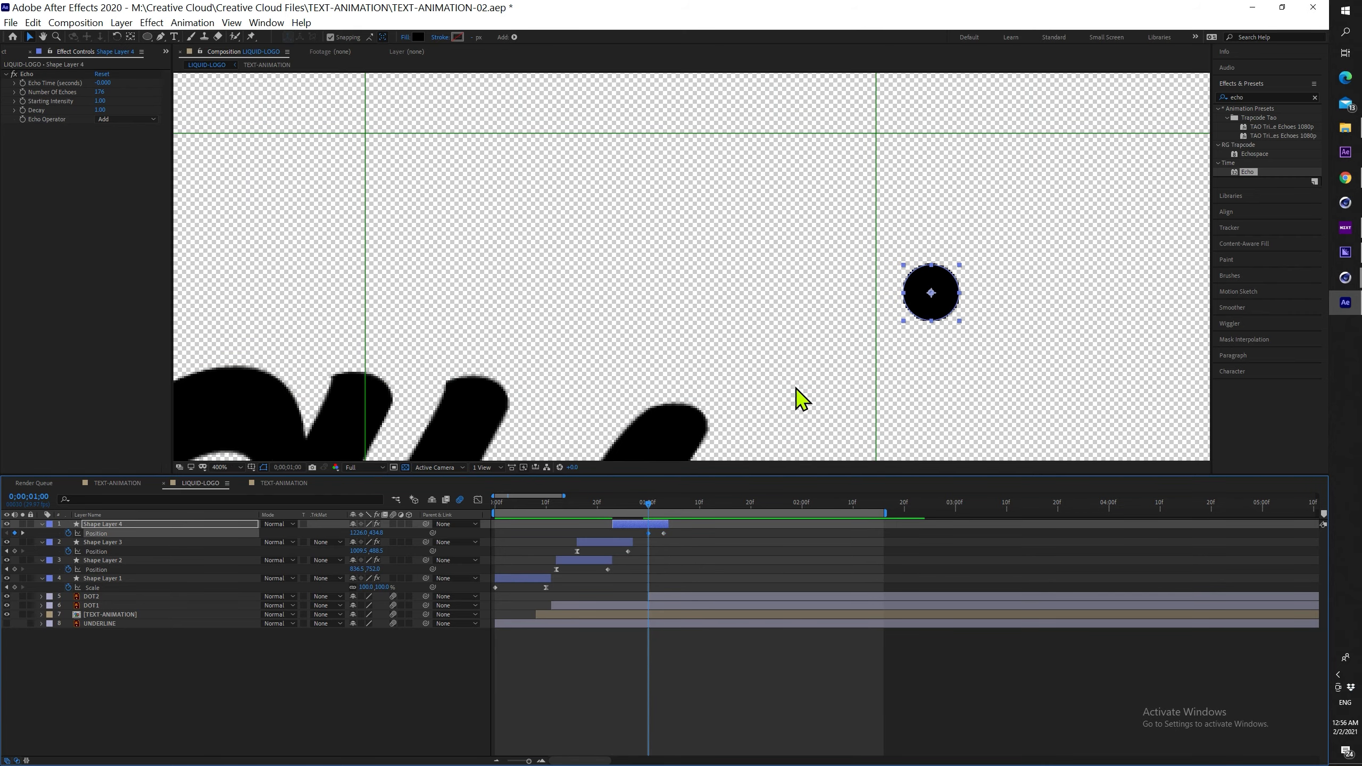
left_click_drag(891, 357, 855, 256)
left_click_drag(912, 203, 675, 327)
scroll(677, 335, "down", 1)
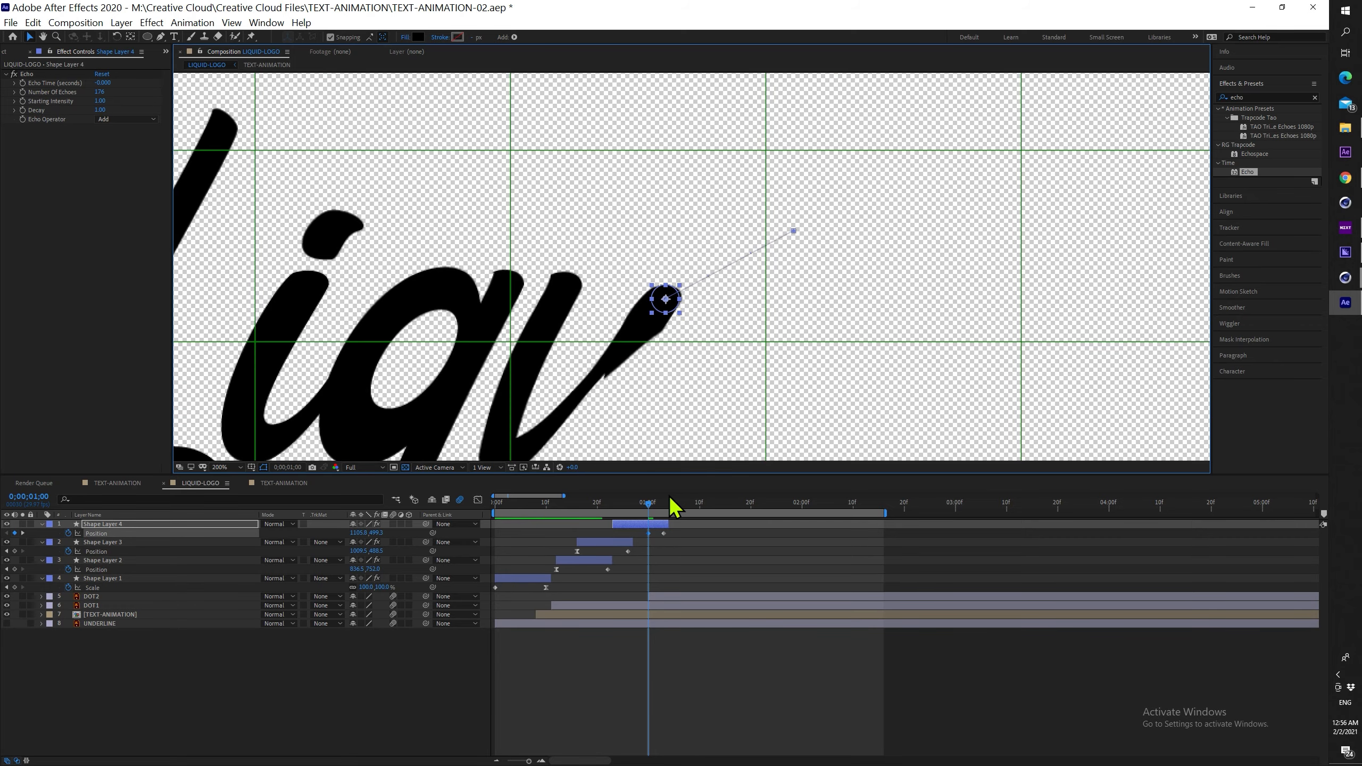
left_click_drag(649, 503, 664, 504)
Curve Shape Layer 4's motion path with Pen tool Bezier handles and scrub to check it
left_click(160, 37)
left_click_drag(683, 222, 672, 282)
left_click_drag(782, 291, 850, 119)
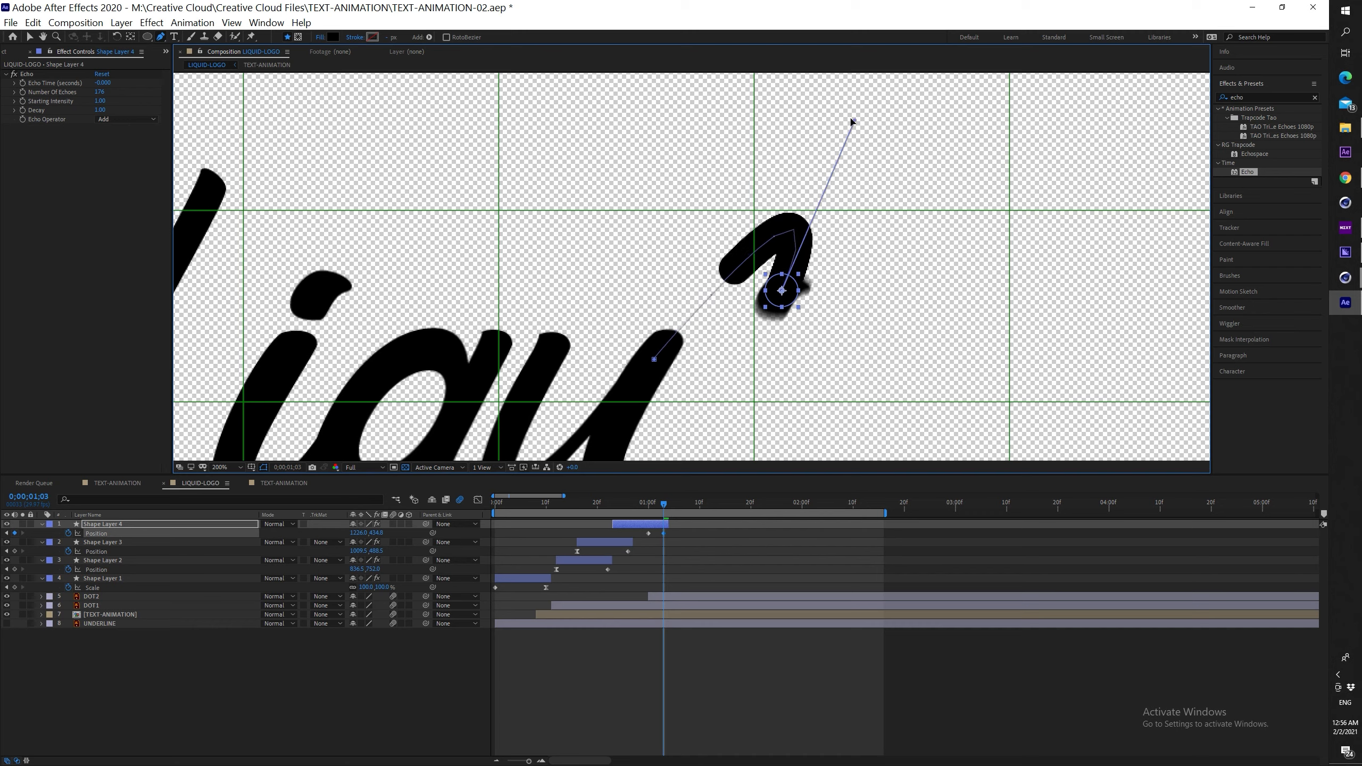
left_click_drag(664, 504, 654, 505)
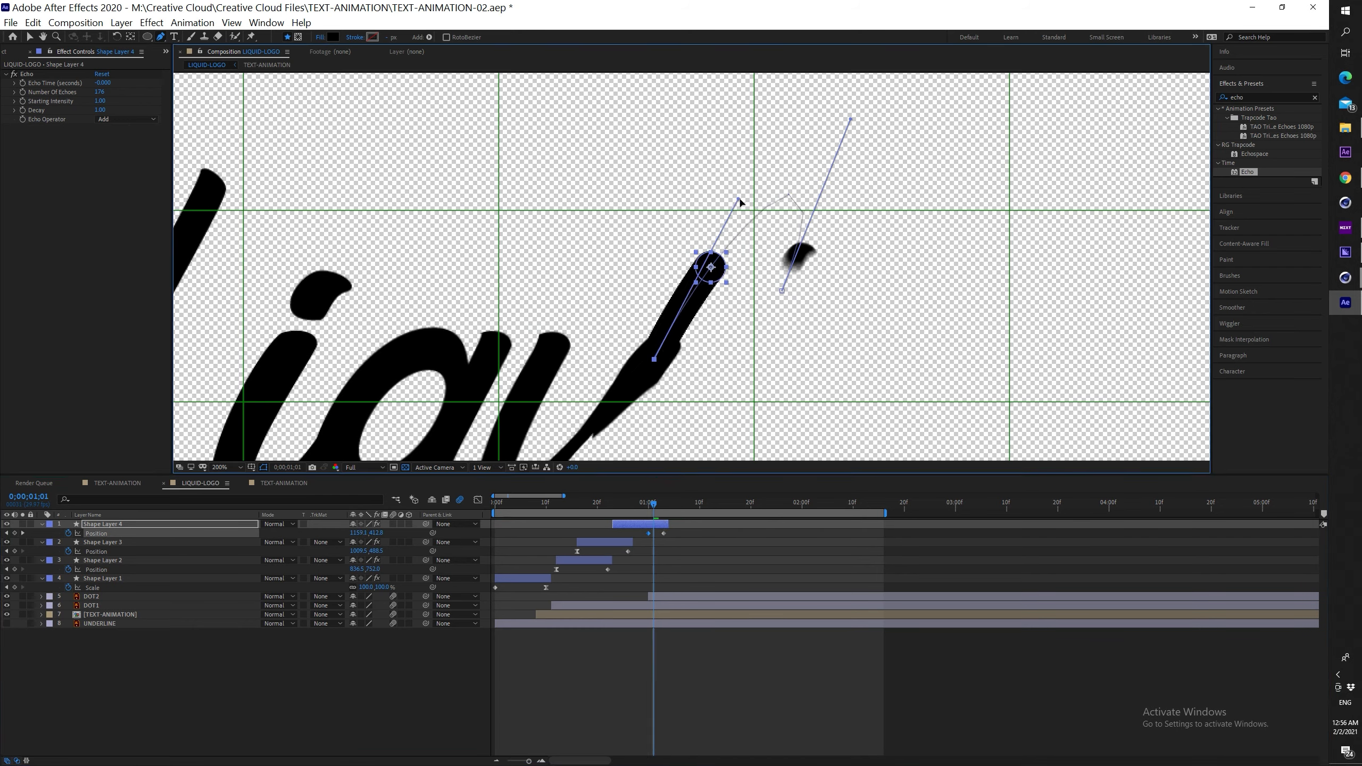
mouse_move(654, 504)
left_mouse_down()
mouse_move(675, 500)
mouse_move(633, 503)
mouse_move(614, 532)
mouse_move(645, 505)
mouse_move(697, 503)
mouse_move(578, 504)
mouse_move(665, 507)
left_mouse_up()
Undo the stray first-keyframe move and preview the write-on animation
key("v")
key("ctrl+z")
scroll(787, 279, "down", 1)
key("space")
key("period")
key("period")
Start DOT2 three frames later and move Shape Layer 4's last Position keyframe to 1;06
left_click(659, 608)
left_click(670, 595)
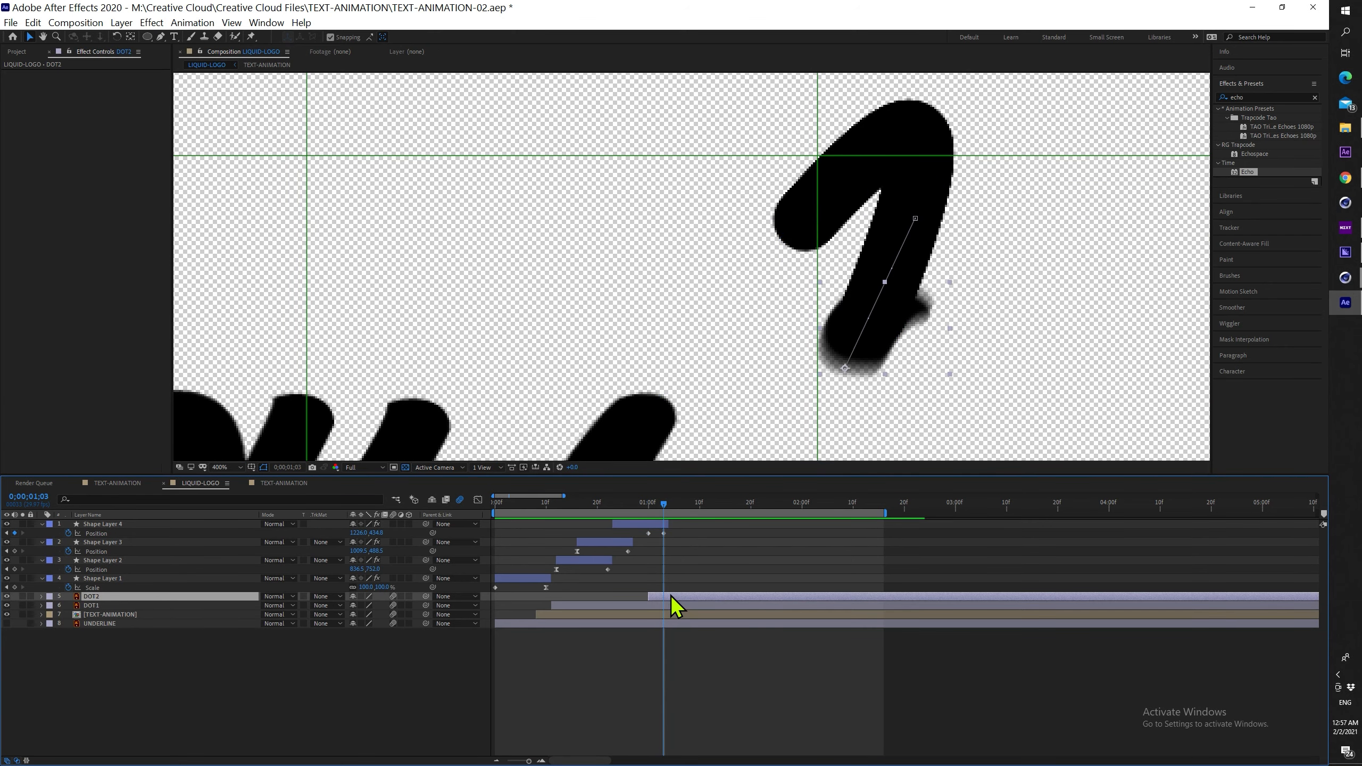
left_click_drag(672, 597, 683, 599)
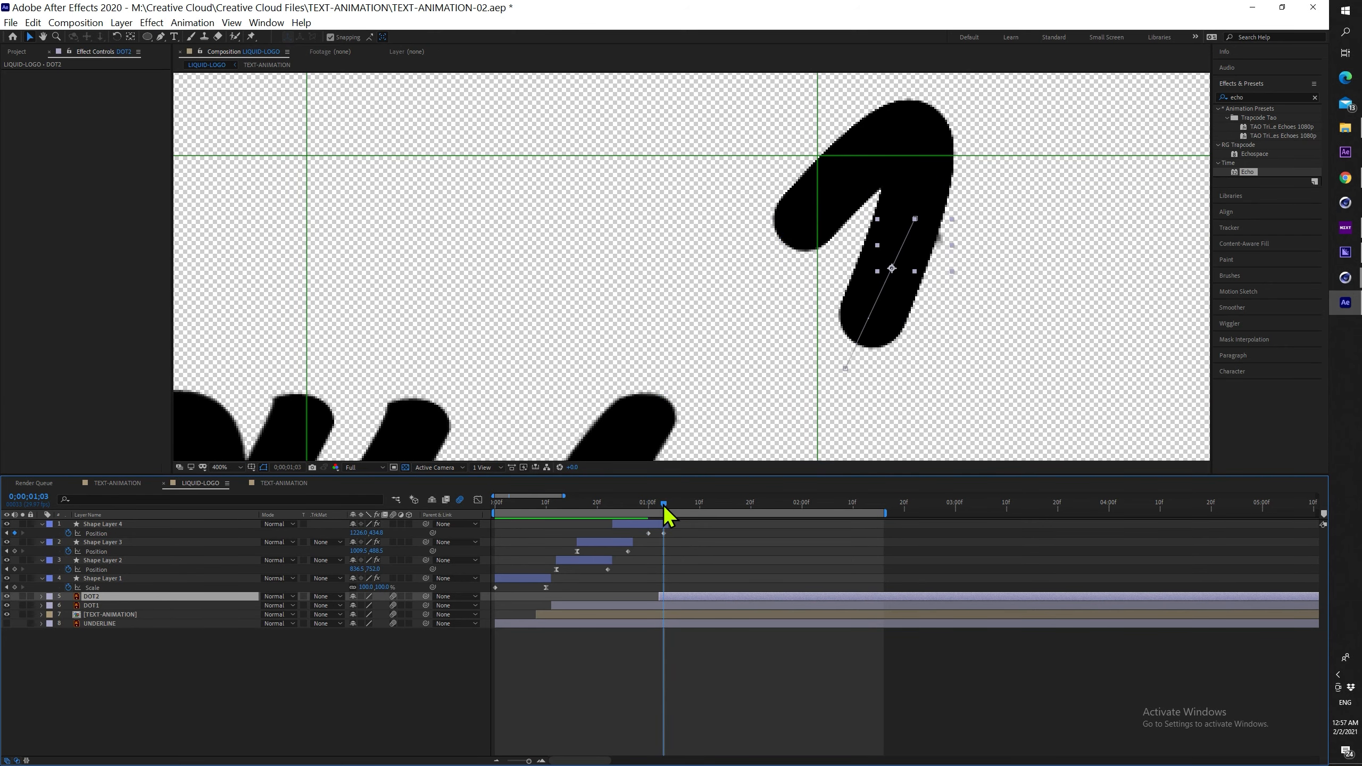
key("equal")
left_click_drag(664, 533, 693, 535)
left_click_drag(674, 595, 703, 595)
left_click_drag(667, 506, 763, 500)
Preview the animation, then drag Shape Layer 4's Scale keyframe later
scroll(698, 285, "down", 2)
key("space")
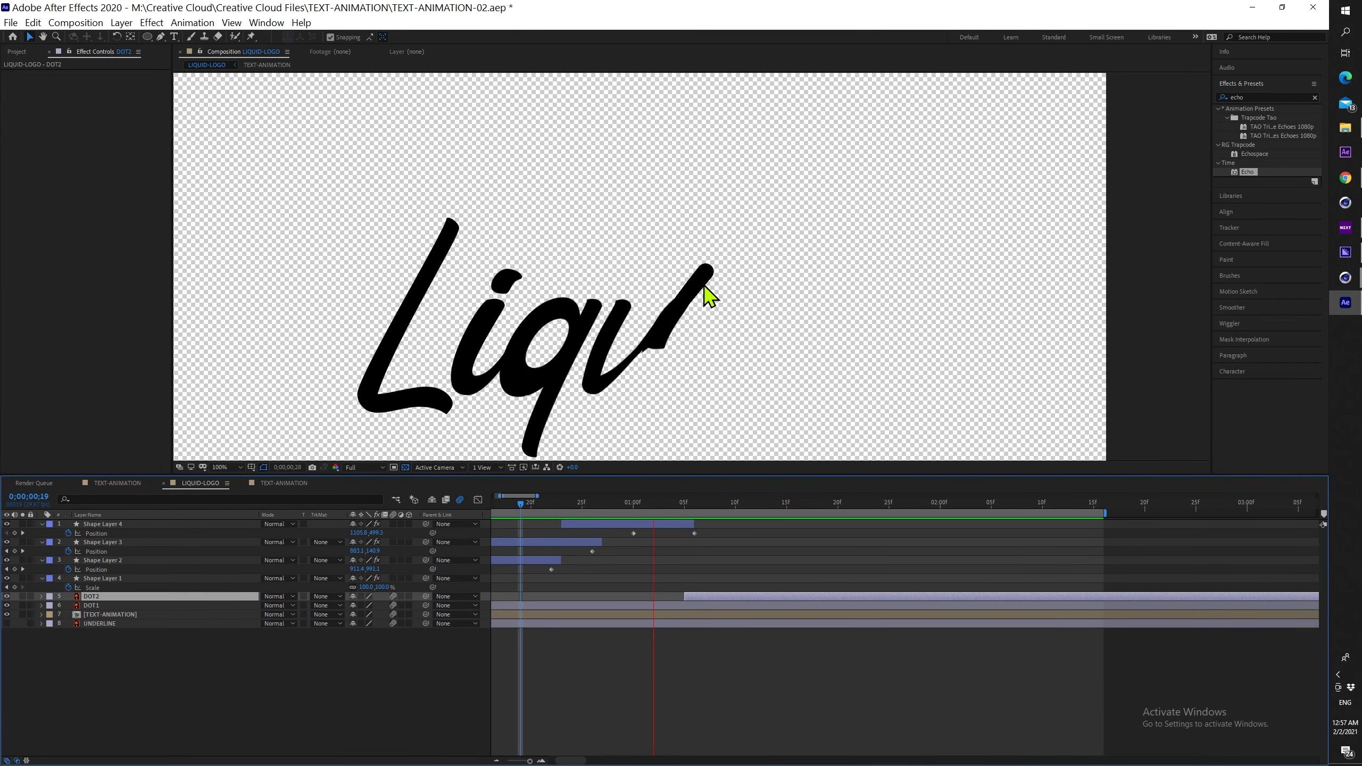
key("space")
mouse_move(641, 507)
left_mouse_down()
mouse_move(591, 504)
mouse_move(627, 507)
left_mouse_up()
left_click(637, 524)
key("shift+s")
left_click_drag(562, 543, 634, 507)
Remove Shape Layer 4's Scale animation and trim its in-point to 1;00
key("F2")
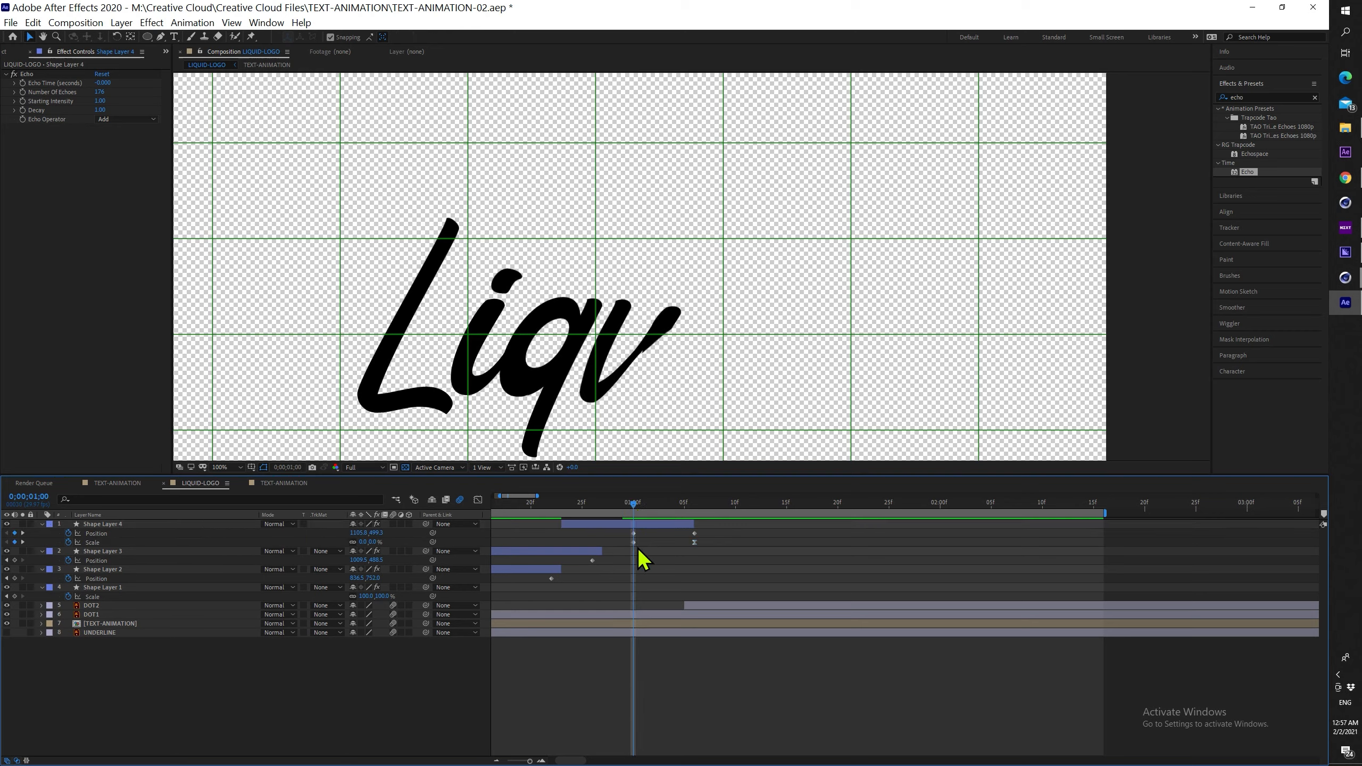
mouse_move(685, 509)
left_mouse_down()
mouse_move(628, 505)
mouse_move(685, 502)
left_mouse_up()
left_click(68, 542)
key("alt+bracketleft")
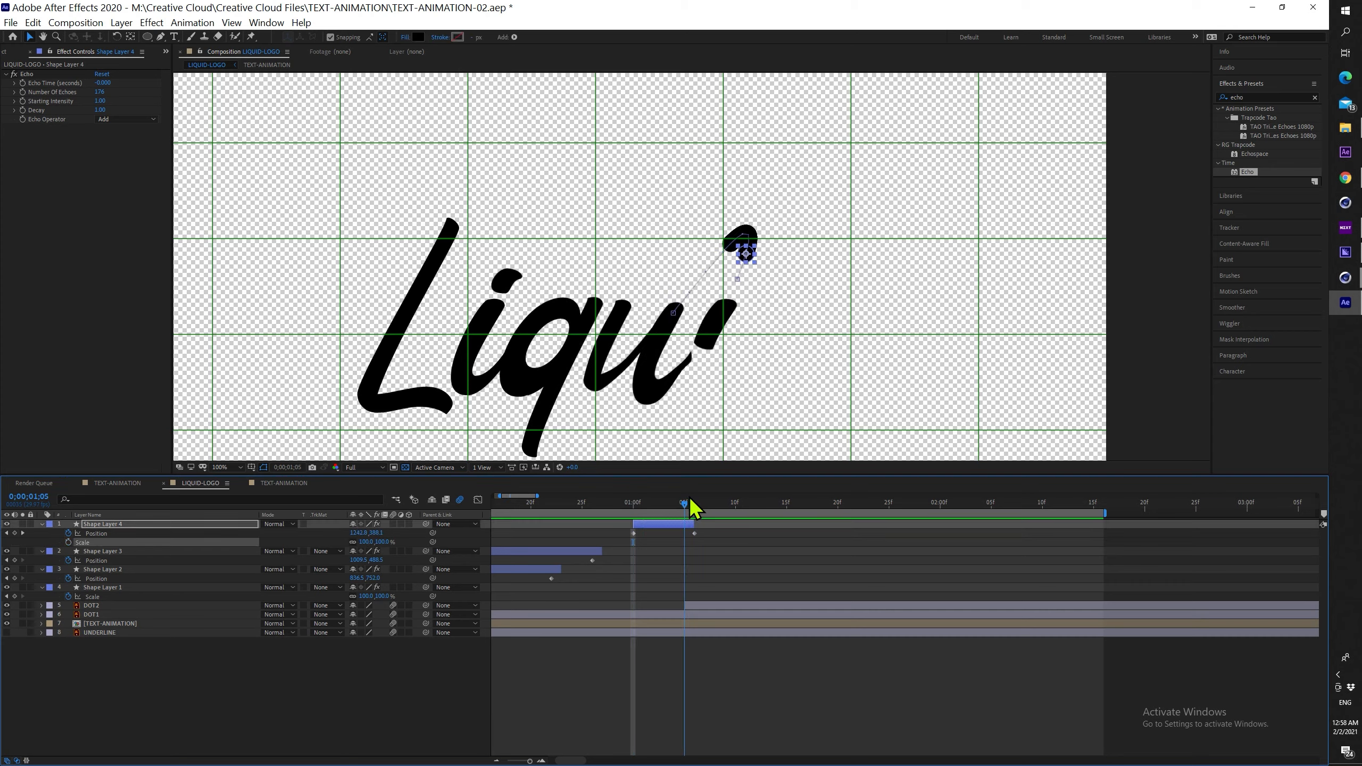
Move DOT2 one frame earlier and preview the Liquid write-on
left_click_drag(709, 606, 700, 573)
left_click_drag(685, 504, 592, 503)
key("ctrl+apostrophe")
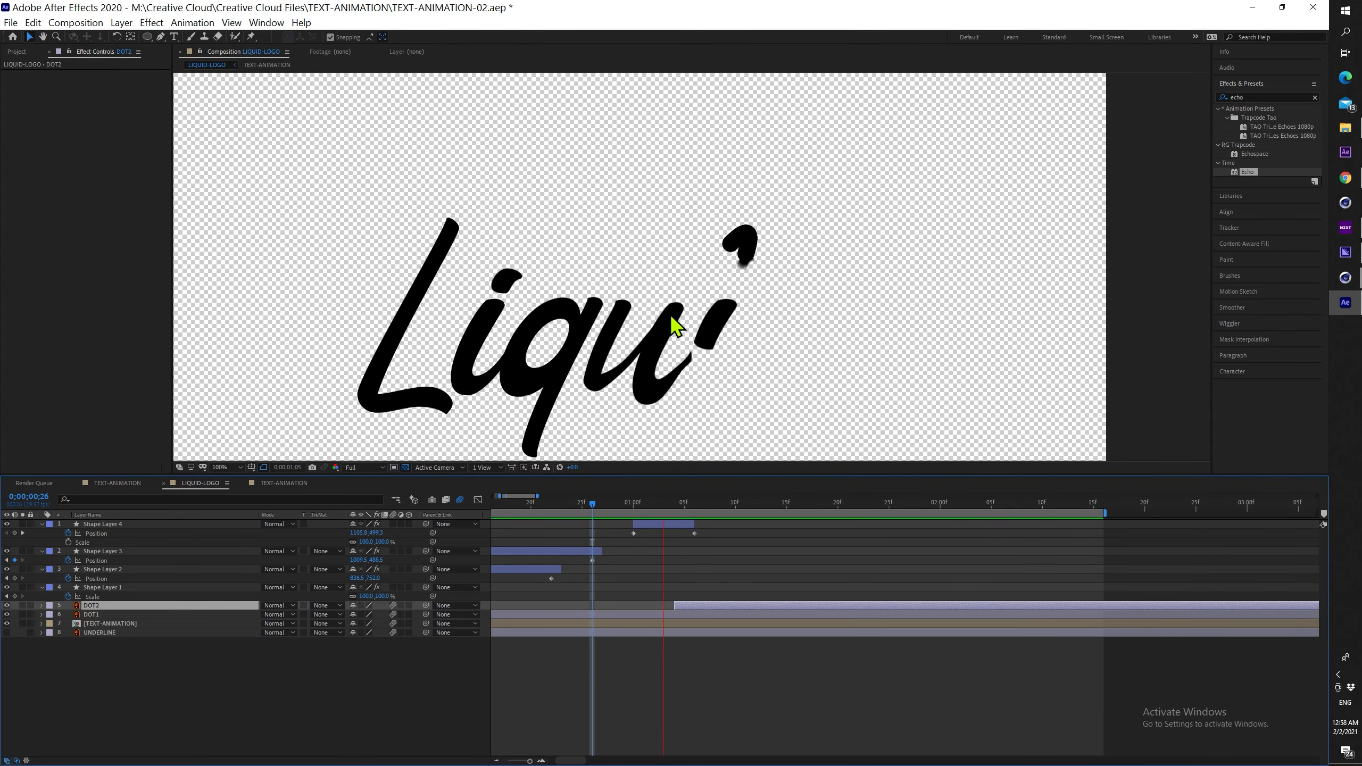
key("comma")
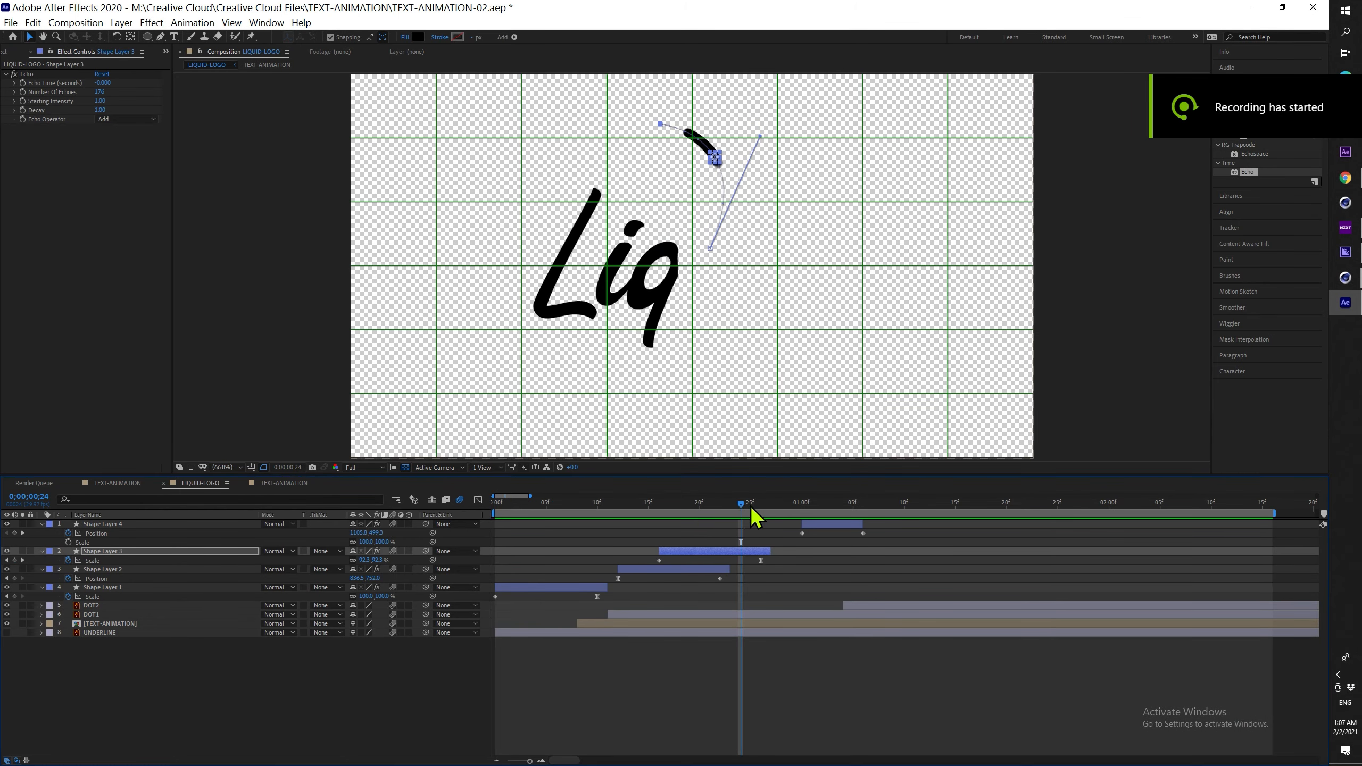
At frame 24, set Shape Layer 3's scale to 80% and move its blob lower and left
mouse_move(750, 506)
left_mouse_down()
mouse_move(764, 502)
mouse_move(692, 513)
mouse_move(674, 497)
mouse_move(831, 486)
mouse_move(760, 500)
left_mouse_up()
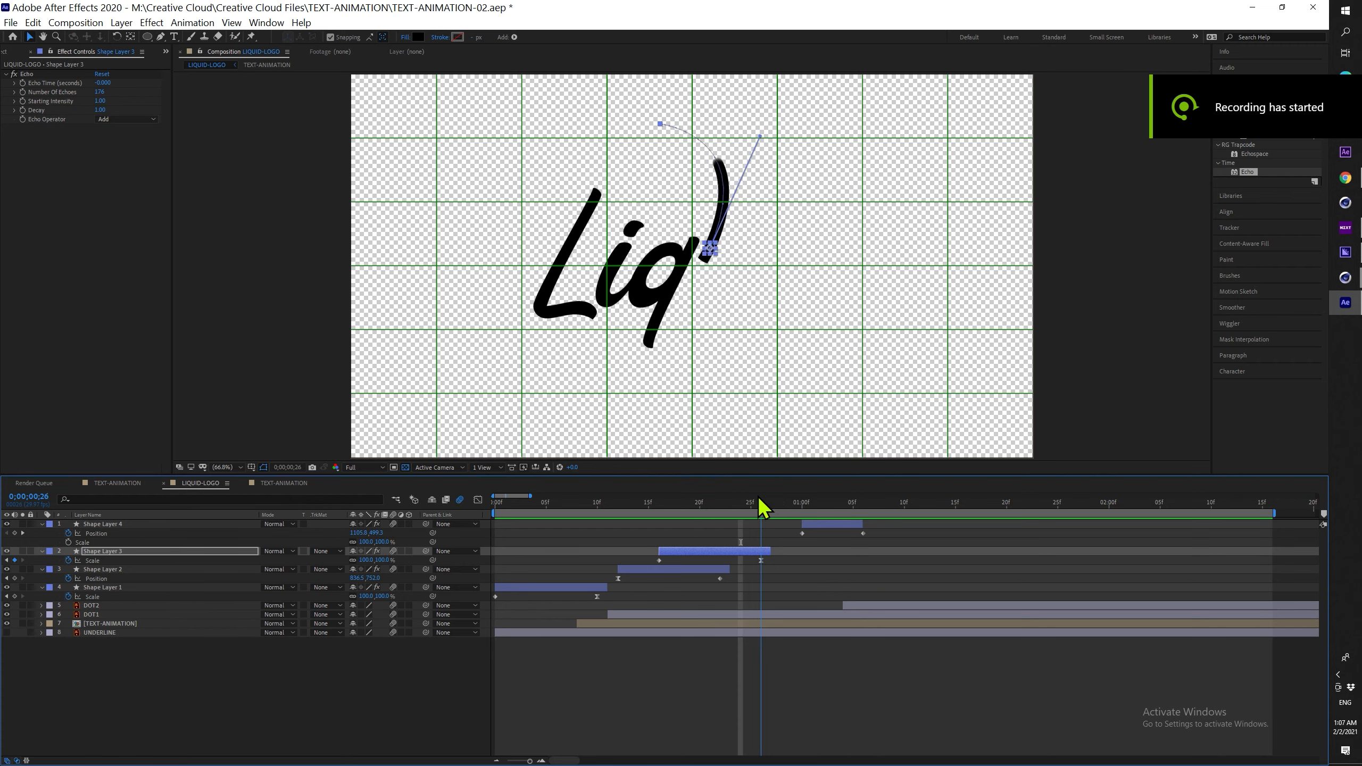
left_click_drag(748, 505, 659, 507)
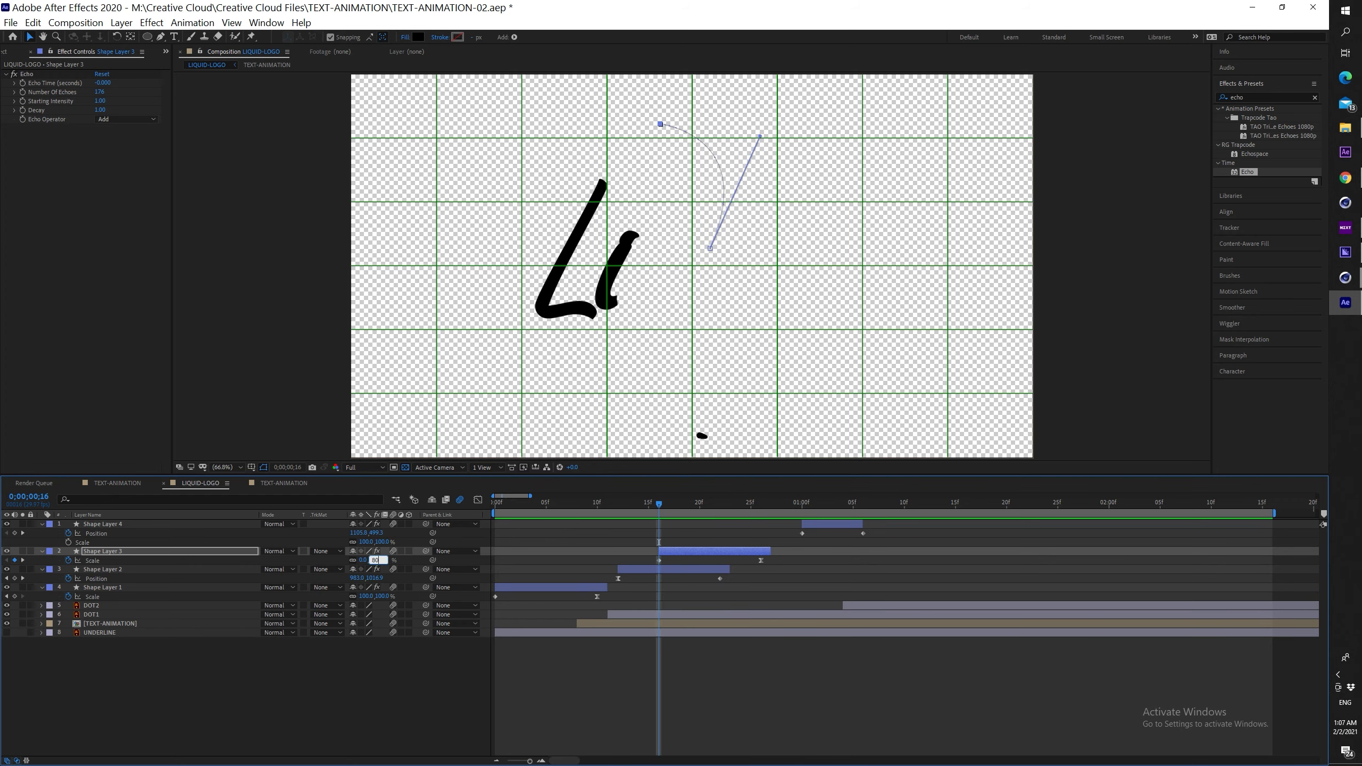
key("Return")
key("period")
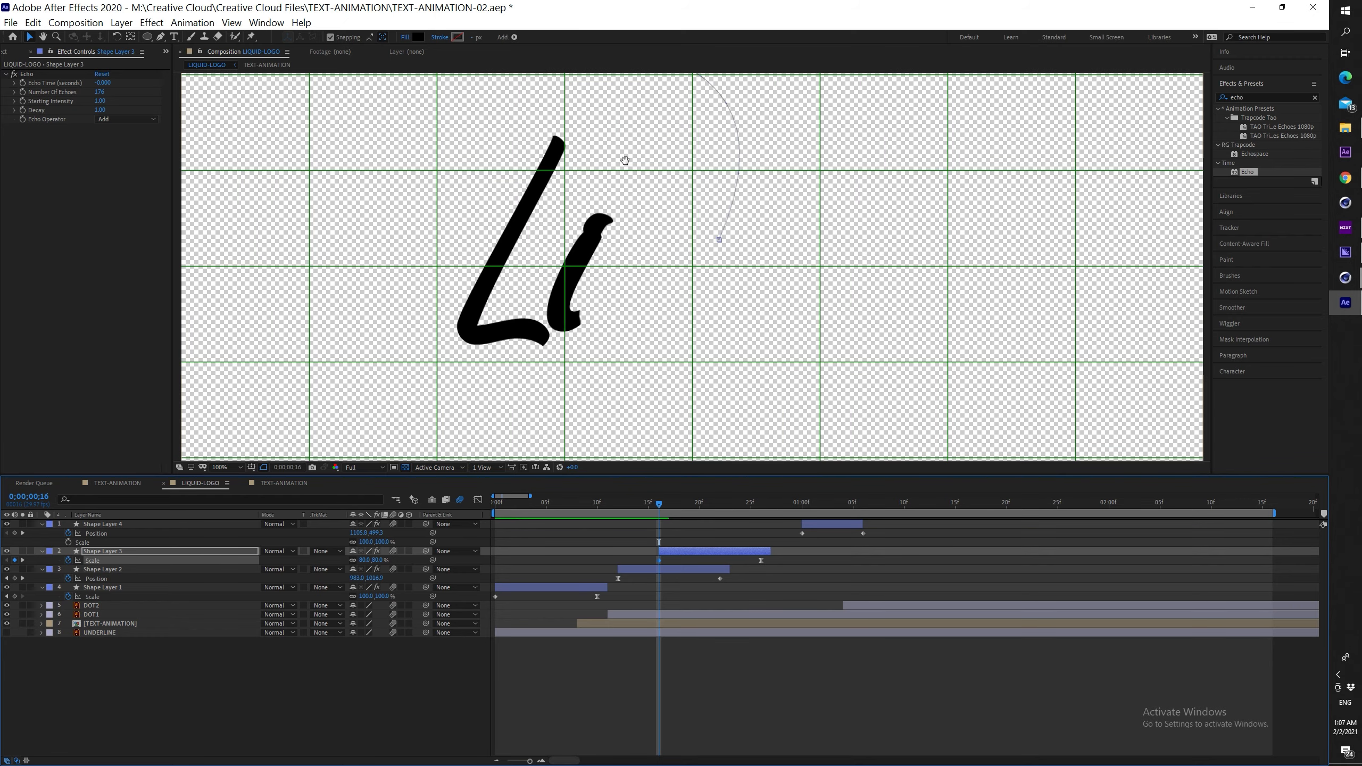
key("period")
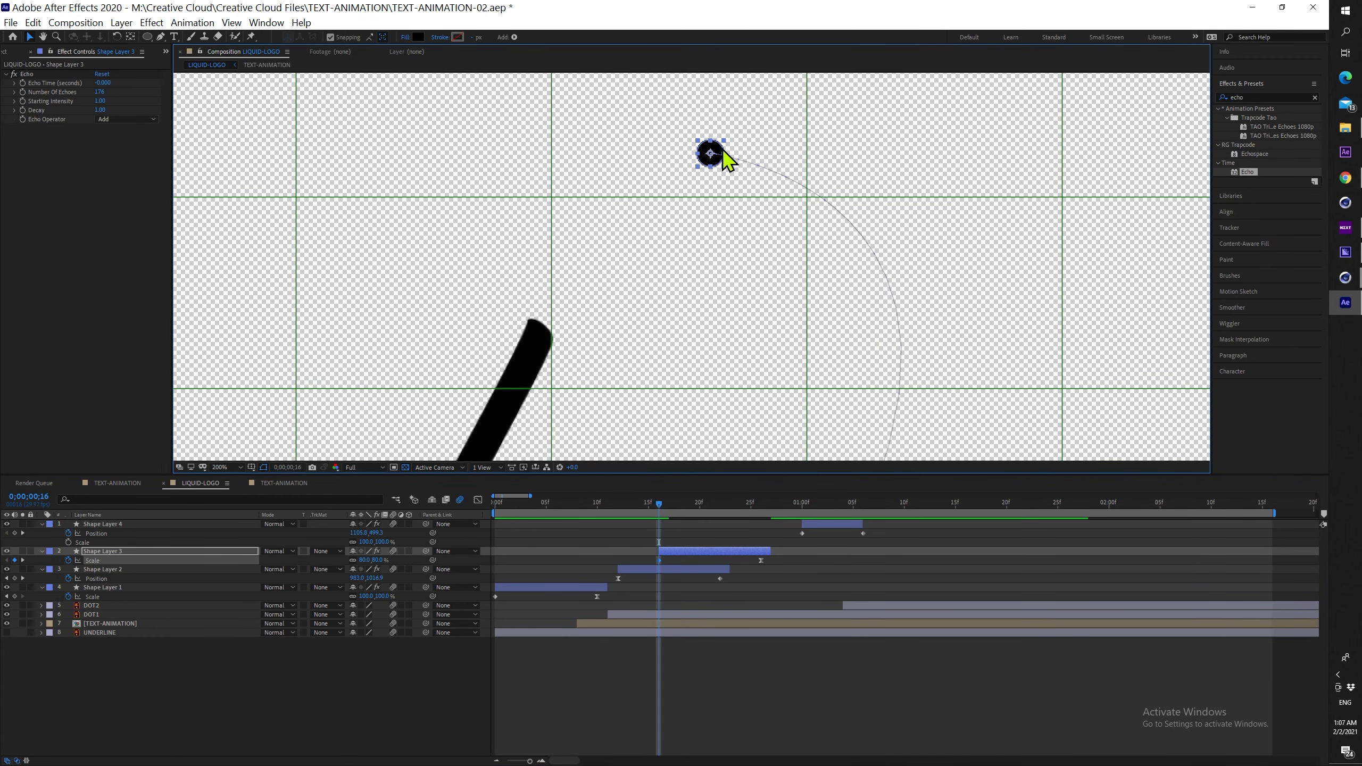
mouse_move(715, 149)
left_mouse_down()
mouse_move(558, 294)
mouse_move(542, 332)
left_mouse_up()
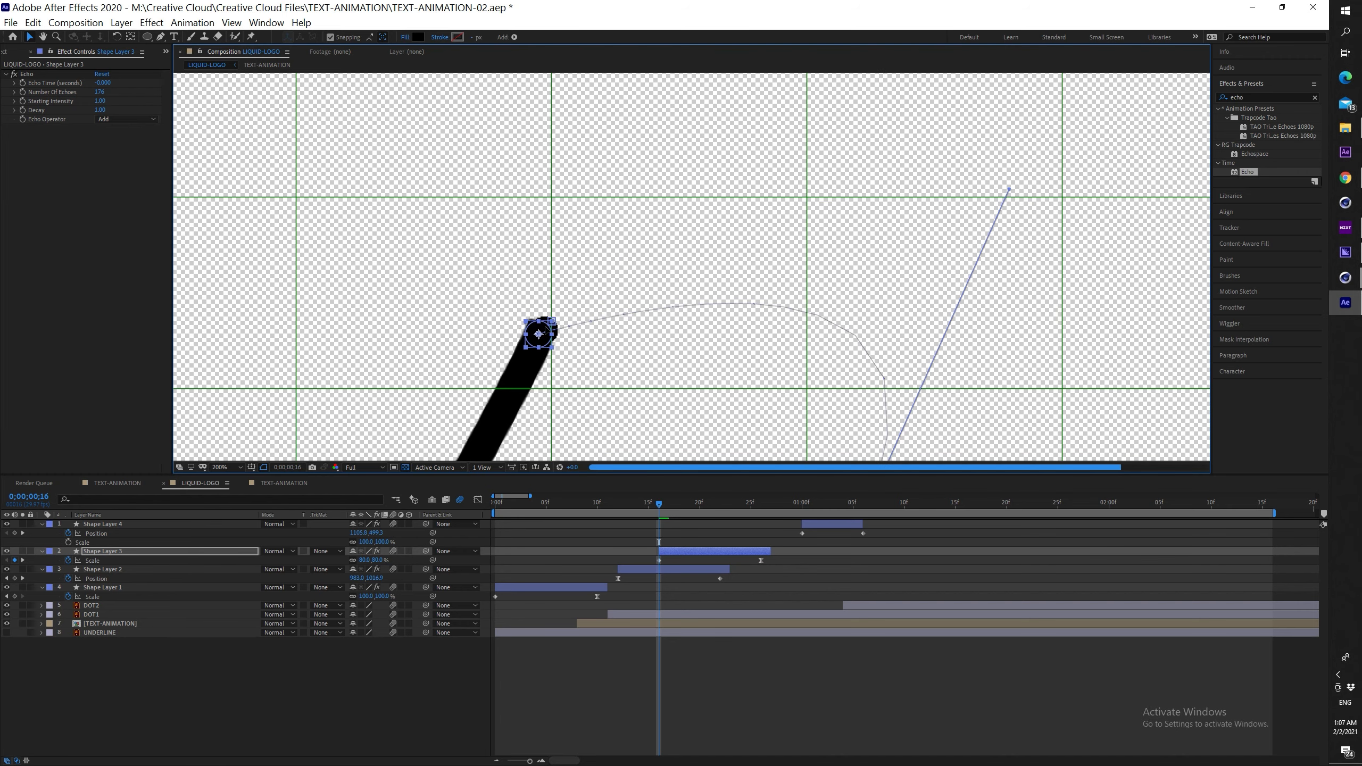
key("comma")
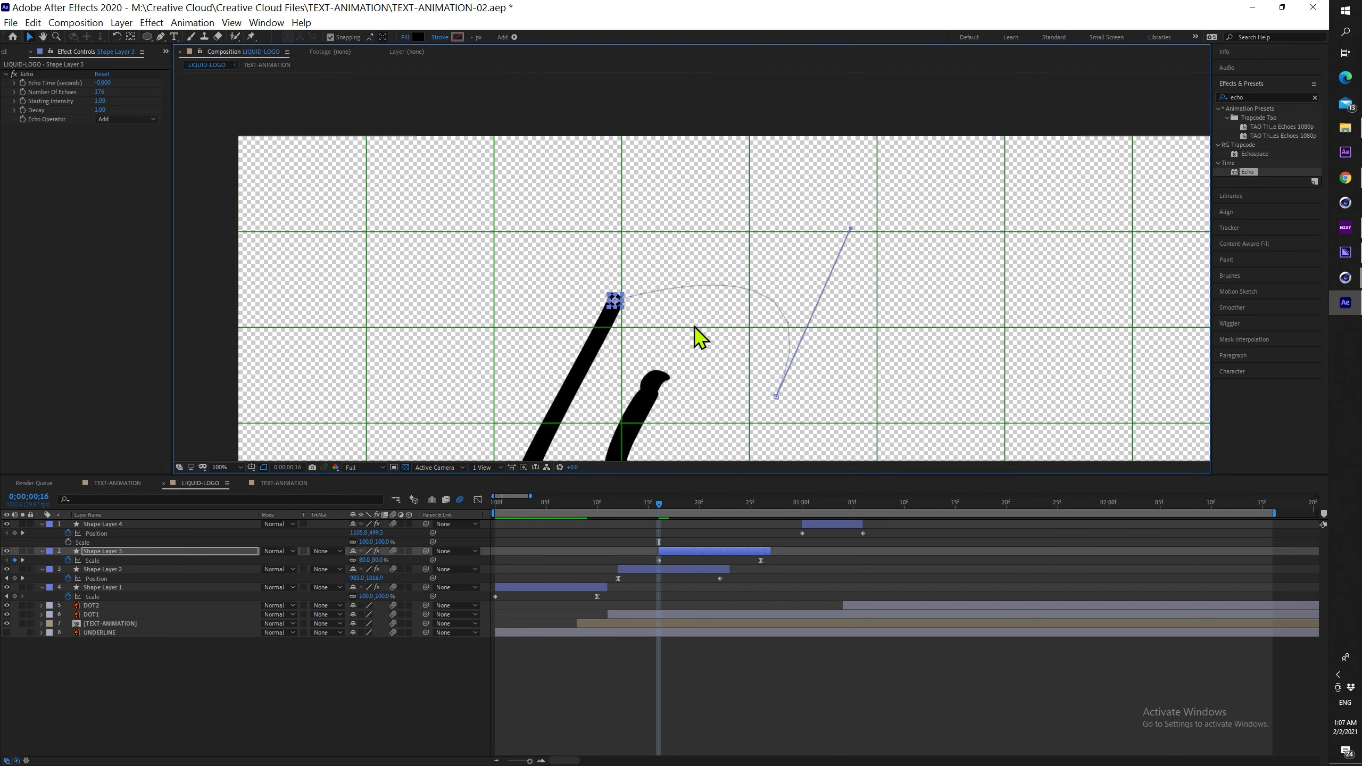
Arch Shape Layer 3's motion path out from its keyframe and check it at frame 18
left_click_drag(616, 302, 703, 168)
key("space")
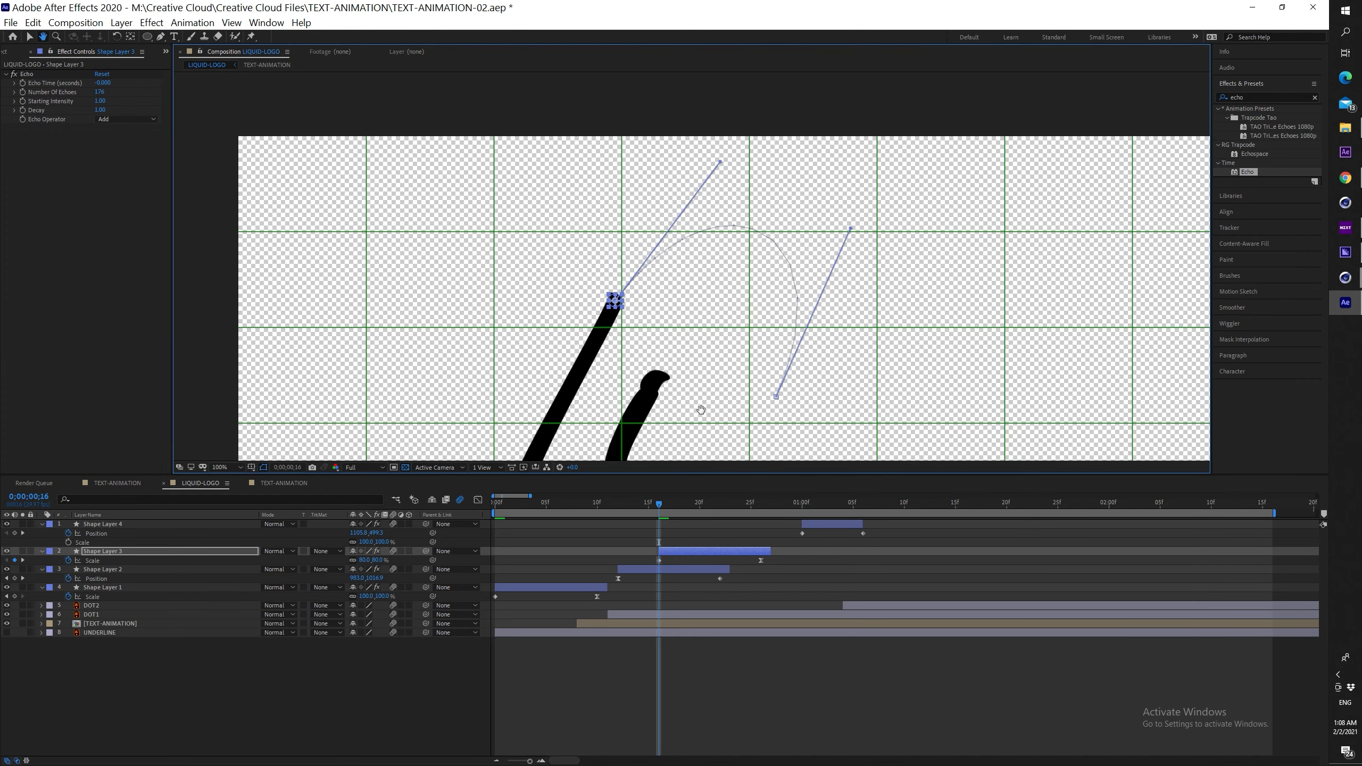
left_click_drag(699, 410, 681, 334)
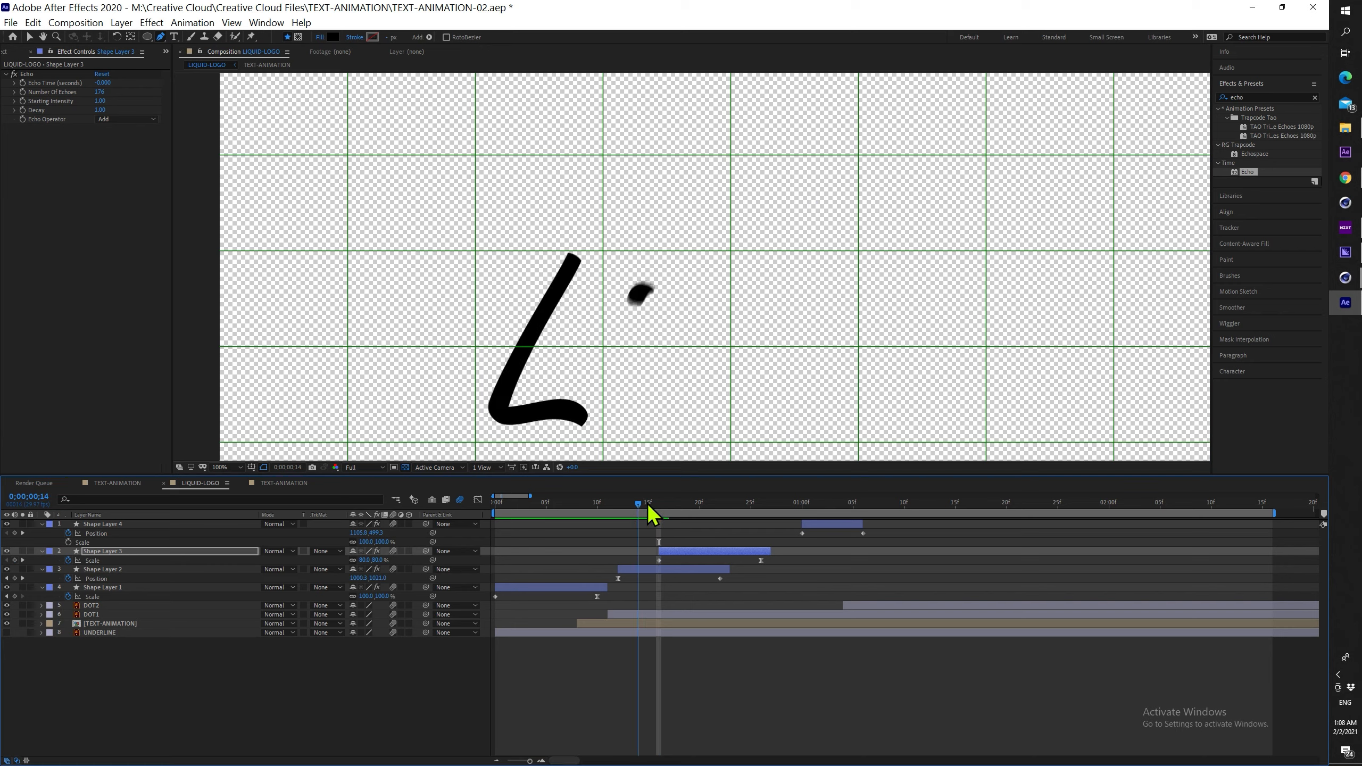
left_click_drag(661, 509, 499, 504)
Preview the animation and stop at frame 16
key("v")
scroll(635, 387, "down", 2)
key("space")
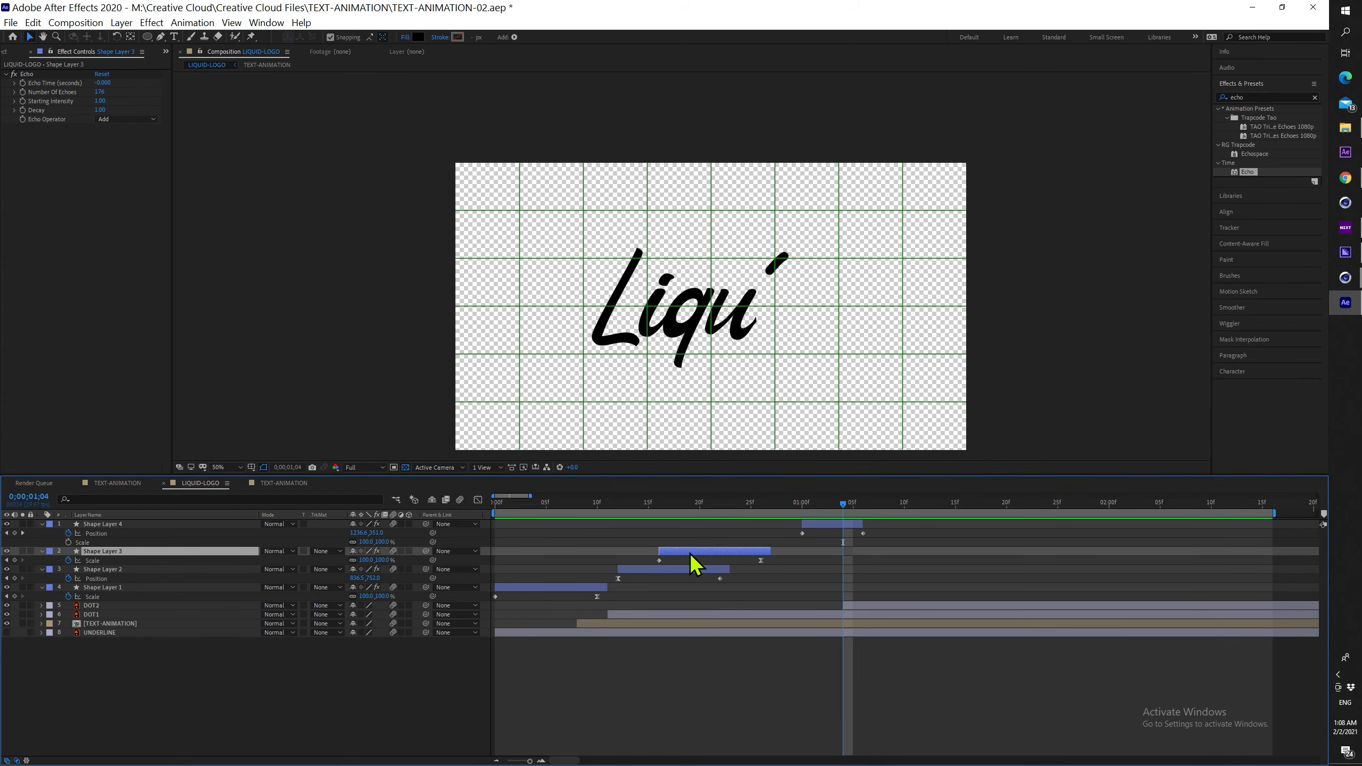
left_click(662, 504)
Move Shape Layer 2's first keyframes to frame 10 and reveal its Anchor Point, Position and Scale keys
left_click(659, 561)
left_click_drag(658, 504, 933, 505)
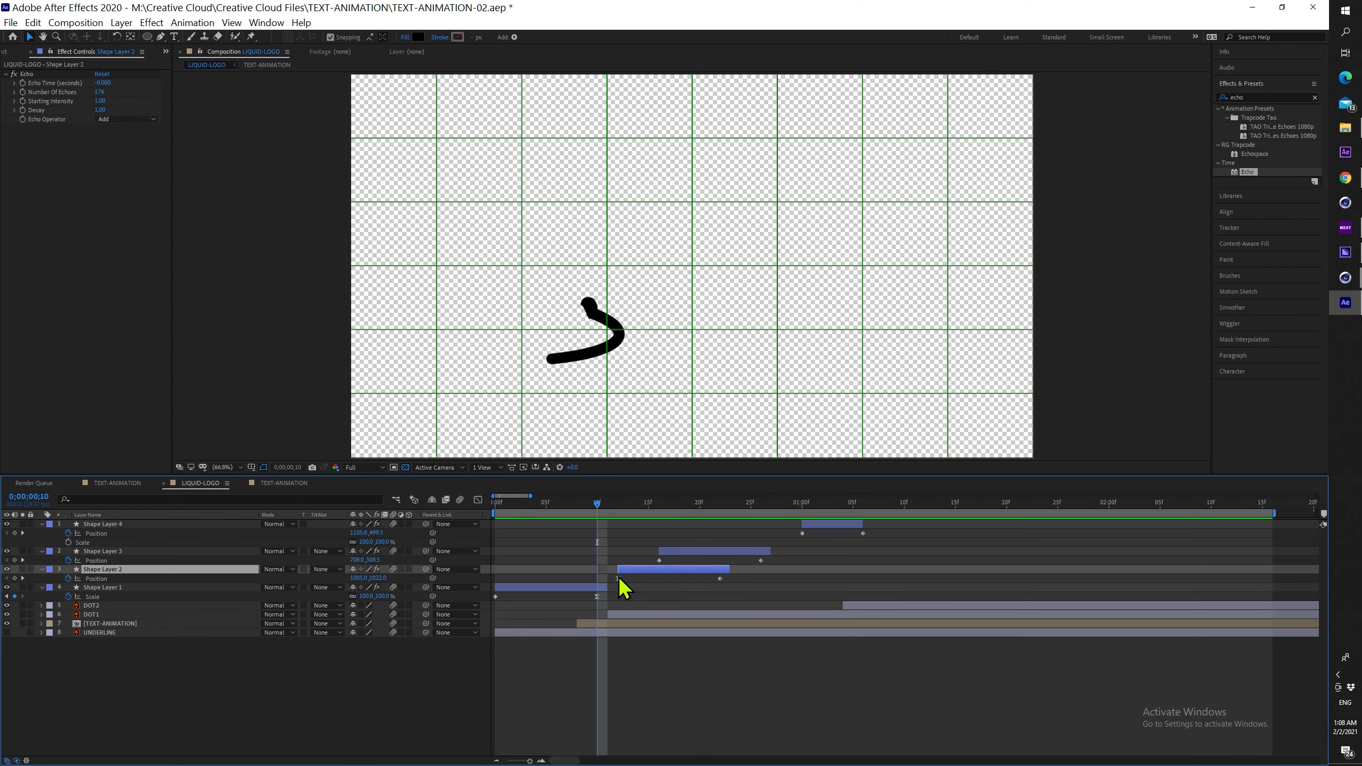
left_click_drag(618, 579, 587, 596)
key("u")
Preview from the start and shift all layers about three frames later
left_click_drag(597, 506, 760, 510)
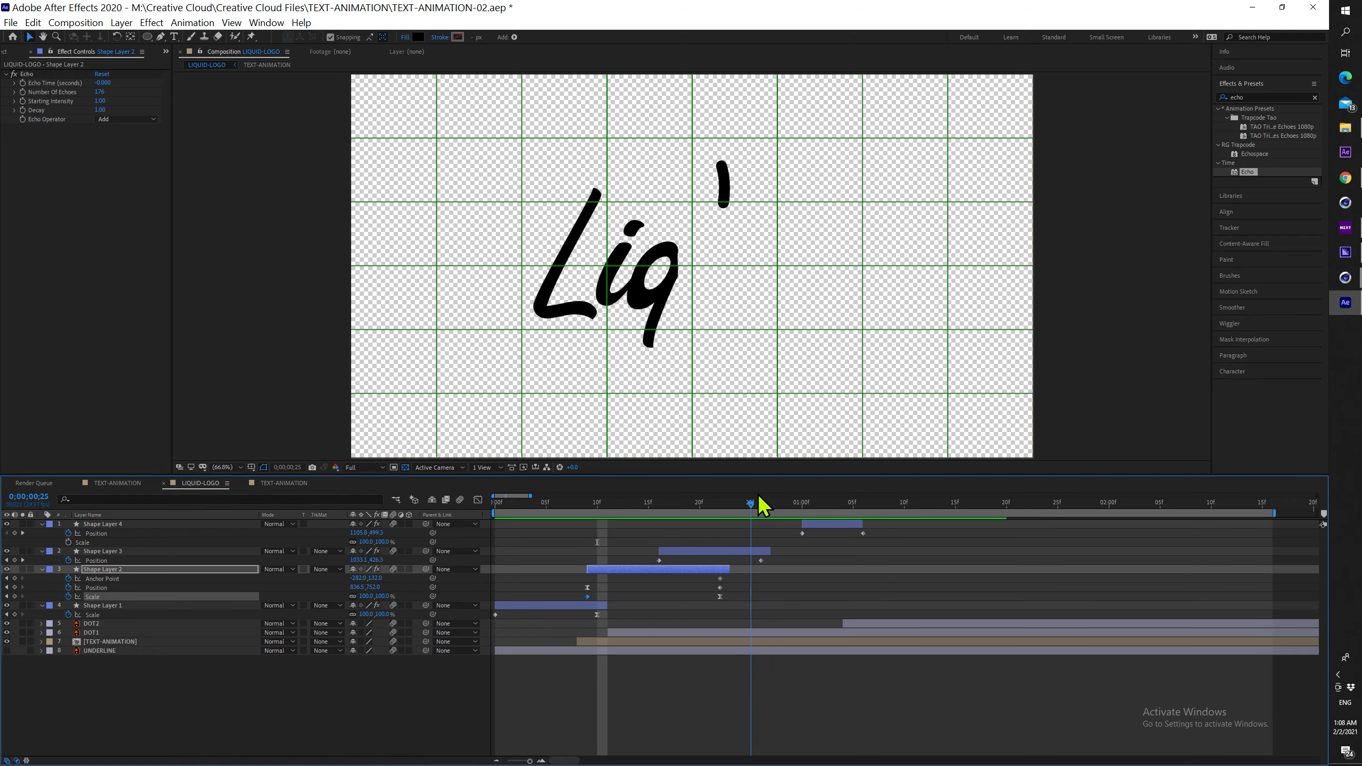
key("space")
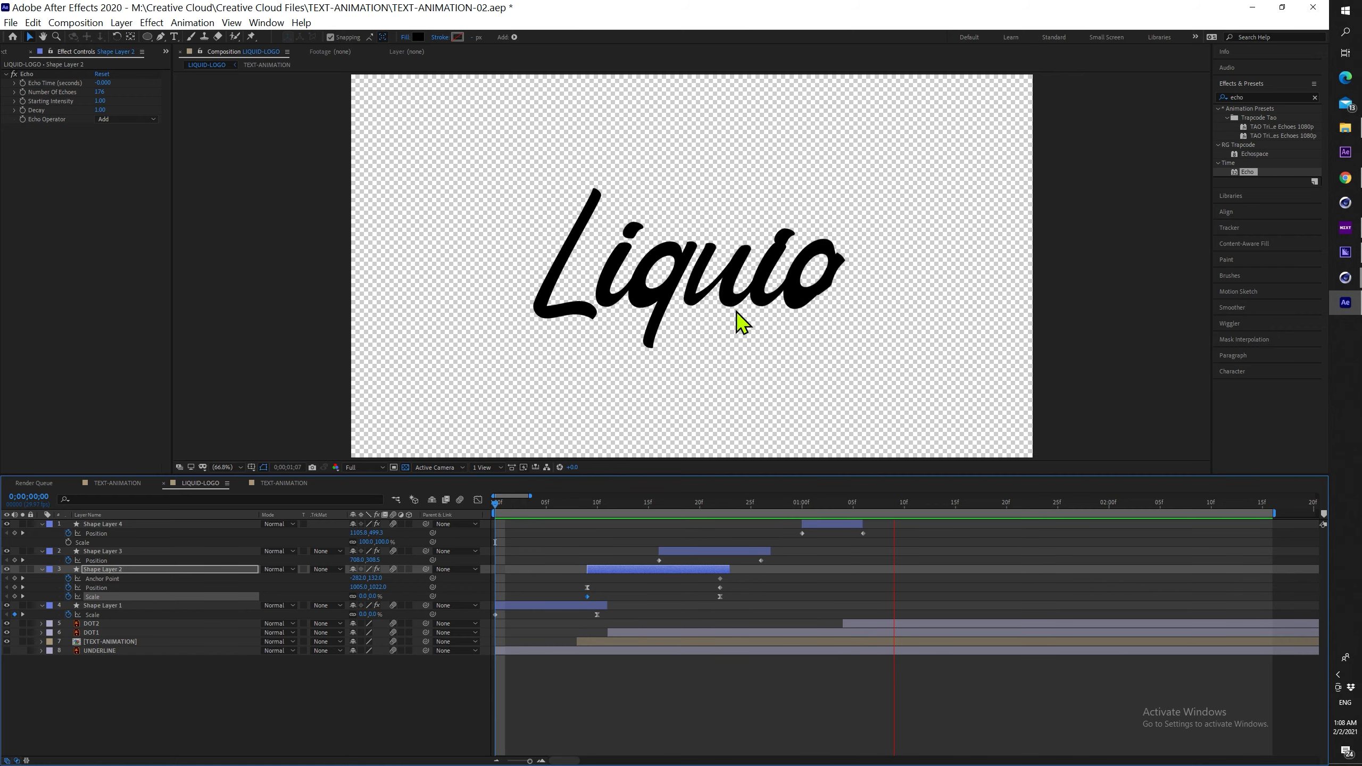
left_click_drag(815, 524, 842, 521)
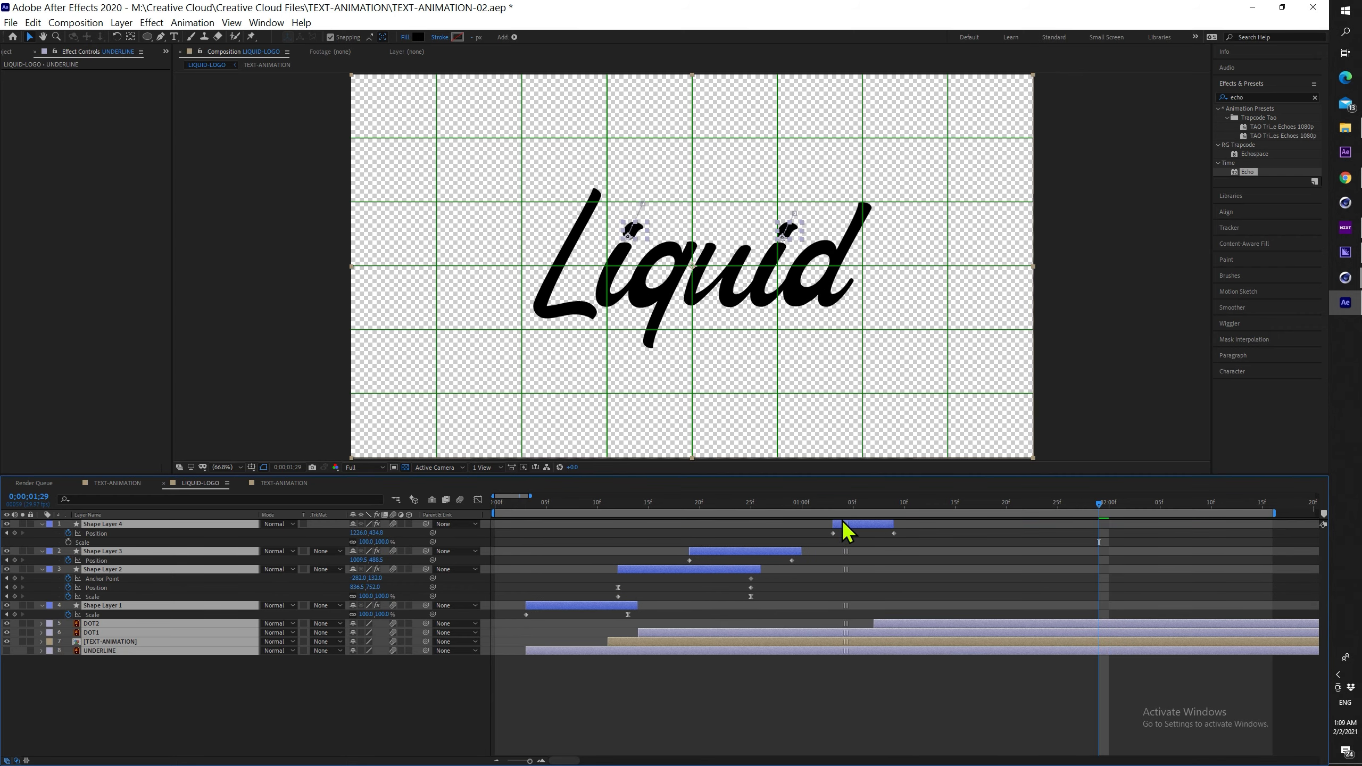
Extend Shape Layer 1 back to frame 0 and show its animated properties
left_click(593, 730)
left_click_drag(527, 605, 510, 646)
key("u")
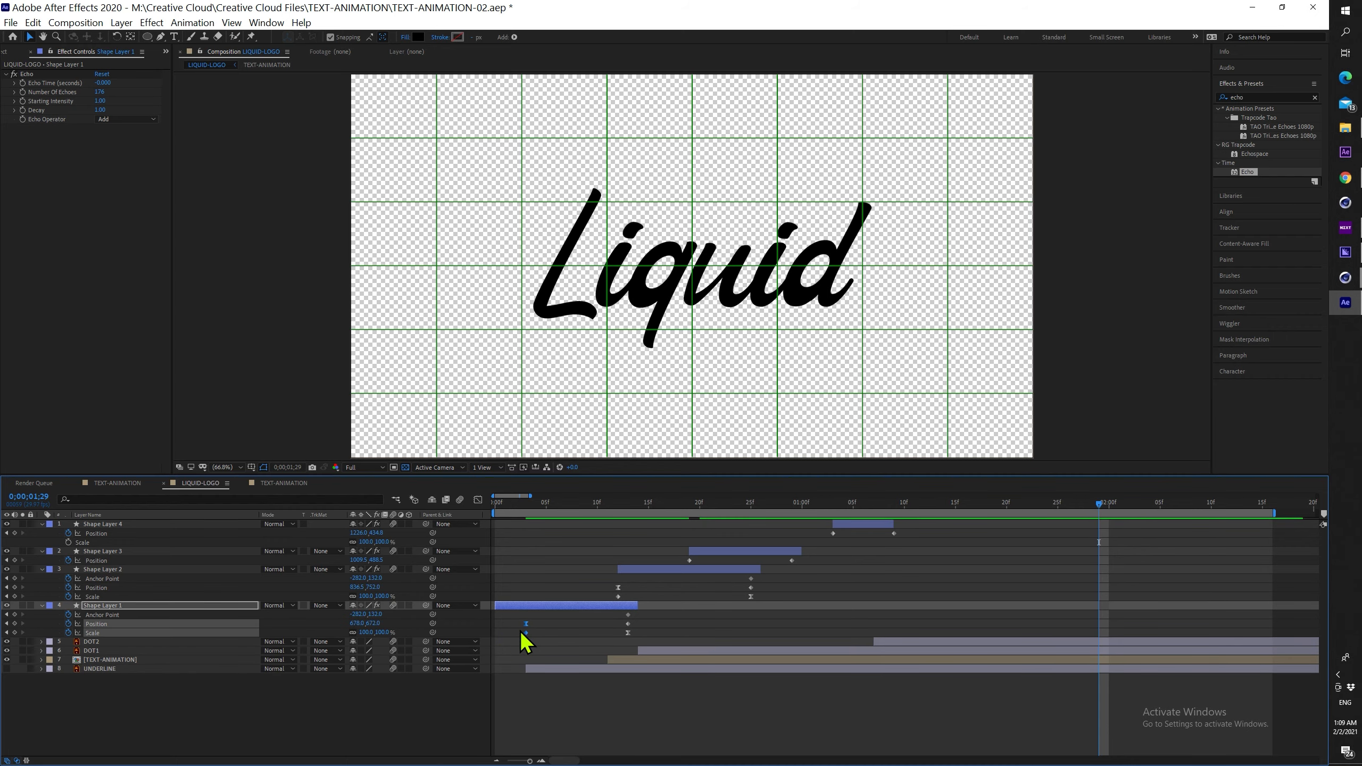
left_click_drag(508, 506, 494, 505)
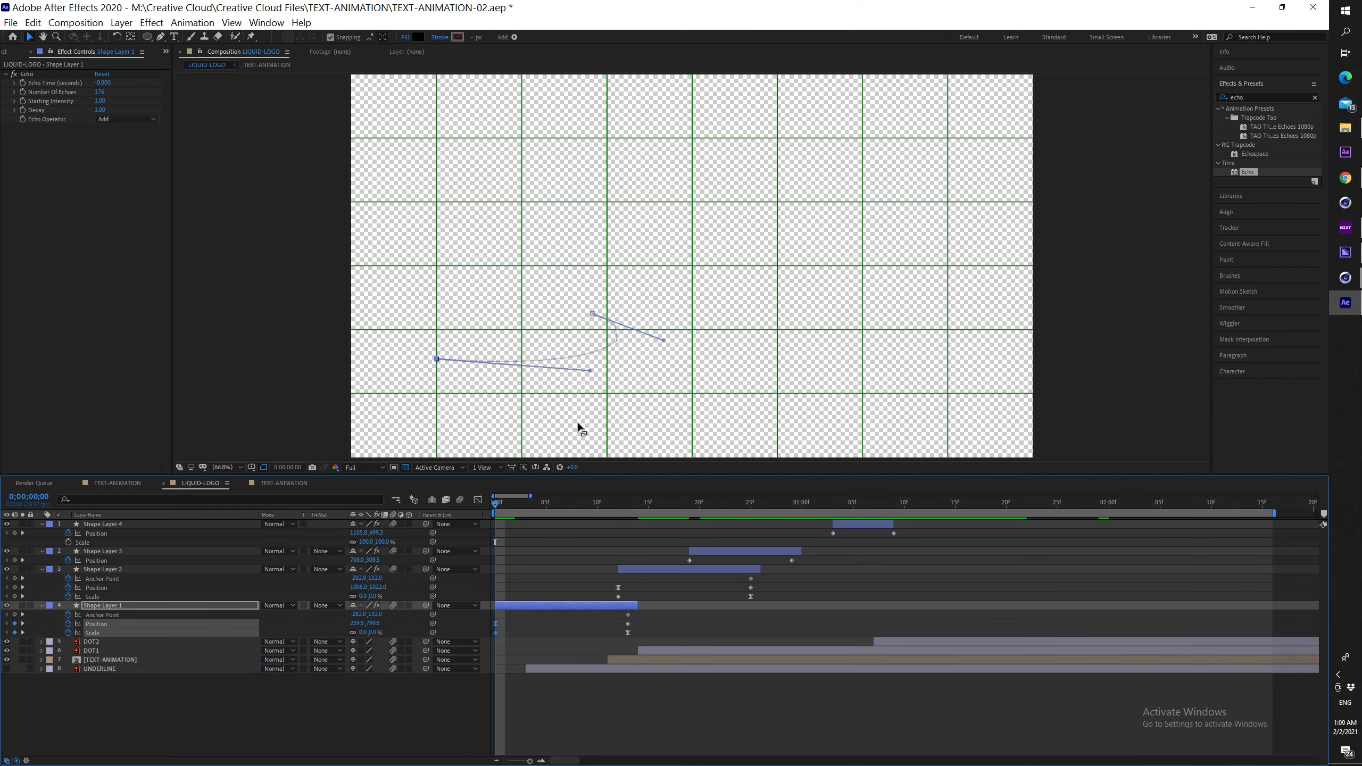
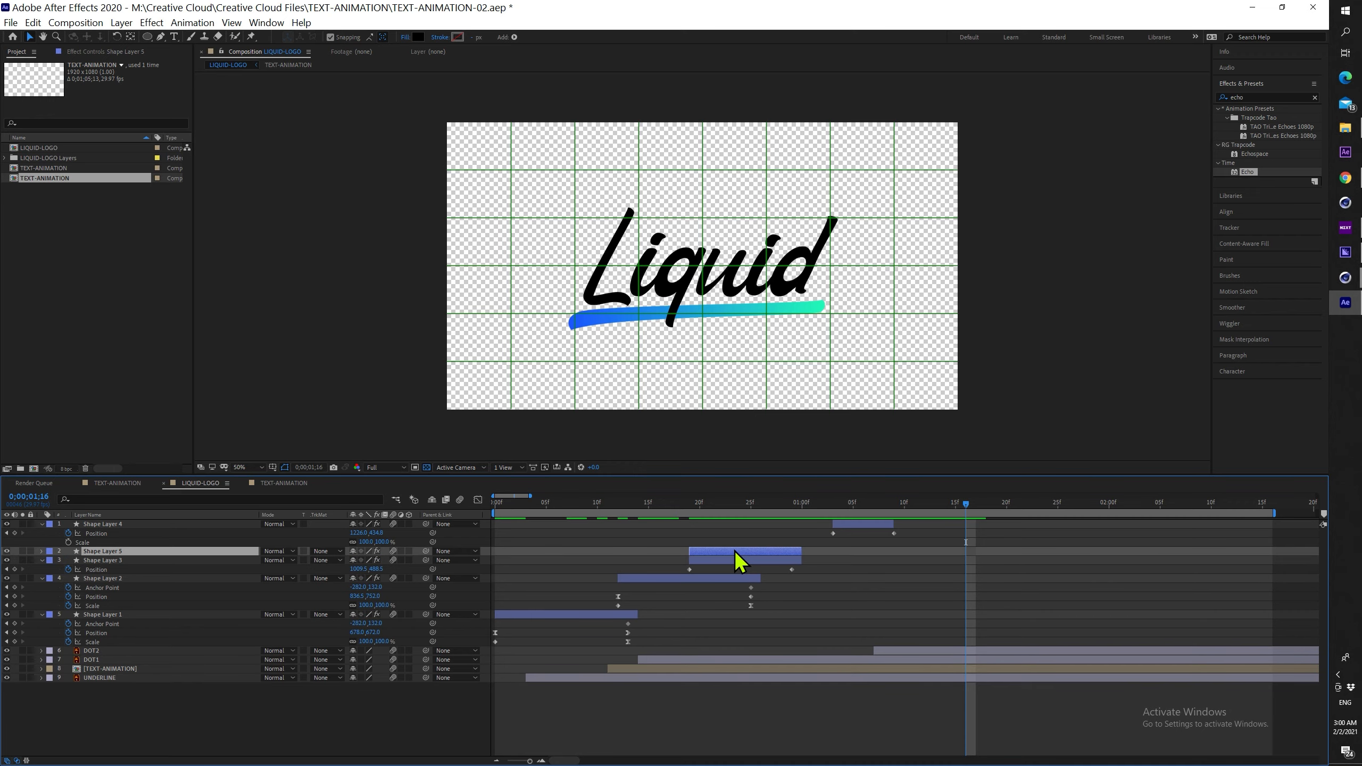
Move the duplicated Shape Layer 5 to the top of the stack, starting around 01:00f
left_click_drag(735, 551, 932, 548)
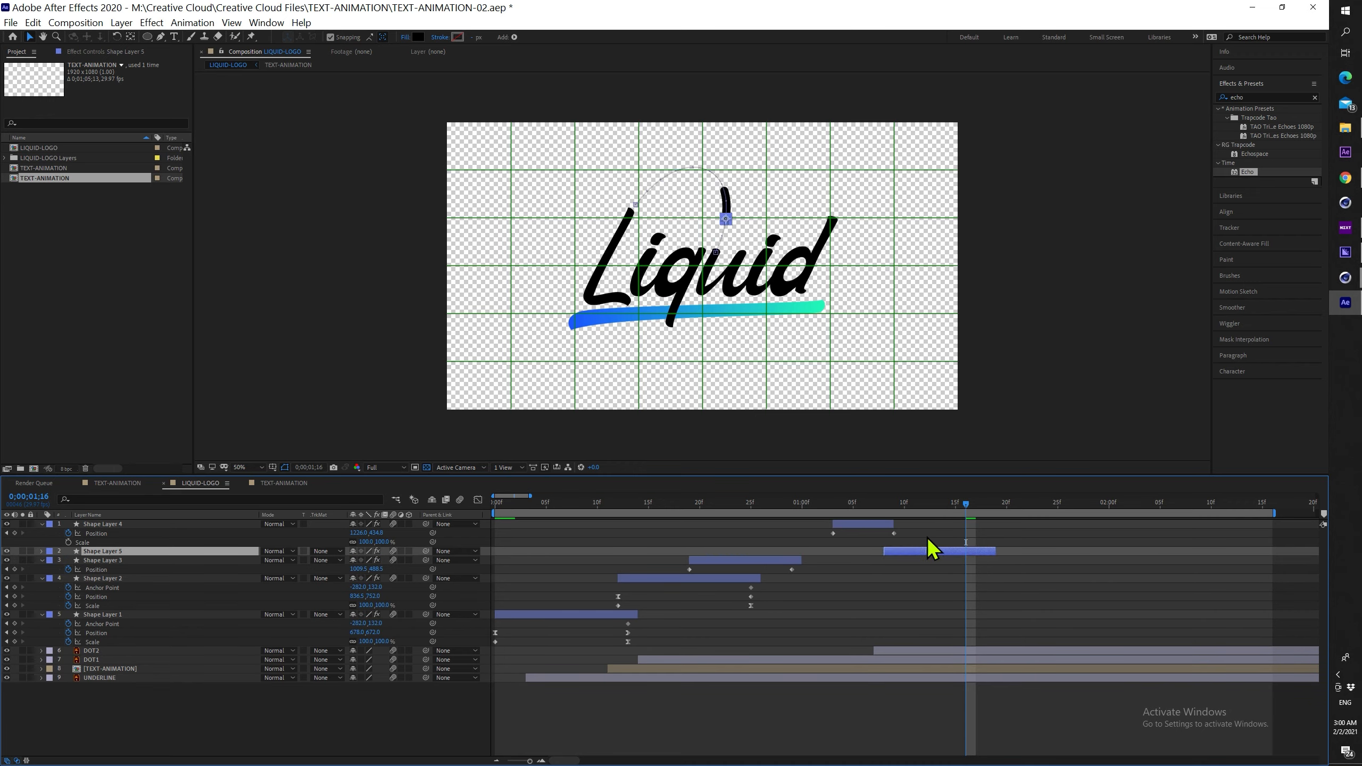
key("u")
left_click_drag(180, 550, 190, 521)
left_click_drag(908, 525, 989, 521)
Drag Shape Layer 5's blob to the top of the 'd'
scroll(765, 295, "up", 1)
left_click_drag(651, 211, 623, 307)
scroll(643, 276, "up", 1)
left_click_drag(294, 209, 287, 207)
left_click_drag(372, 214, 1158, 285)
Scale the blob to 84% and nudge it onto the tip of the 'd'
left_click_drag(382, 554, 403, 551)
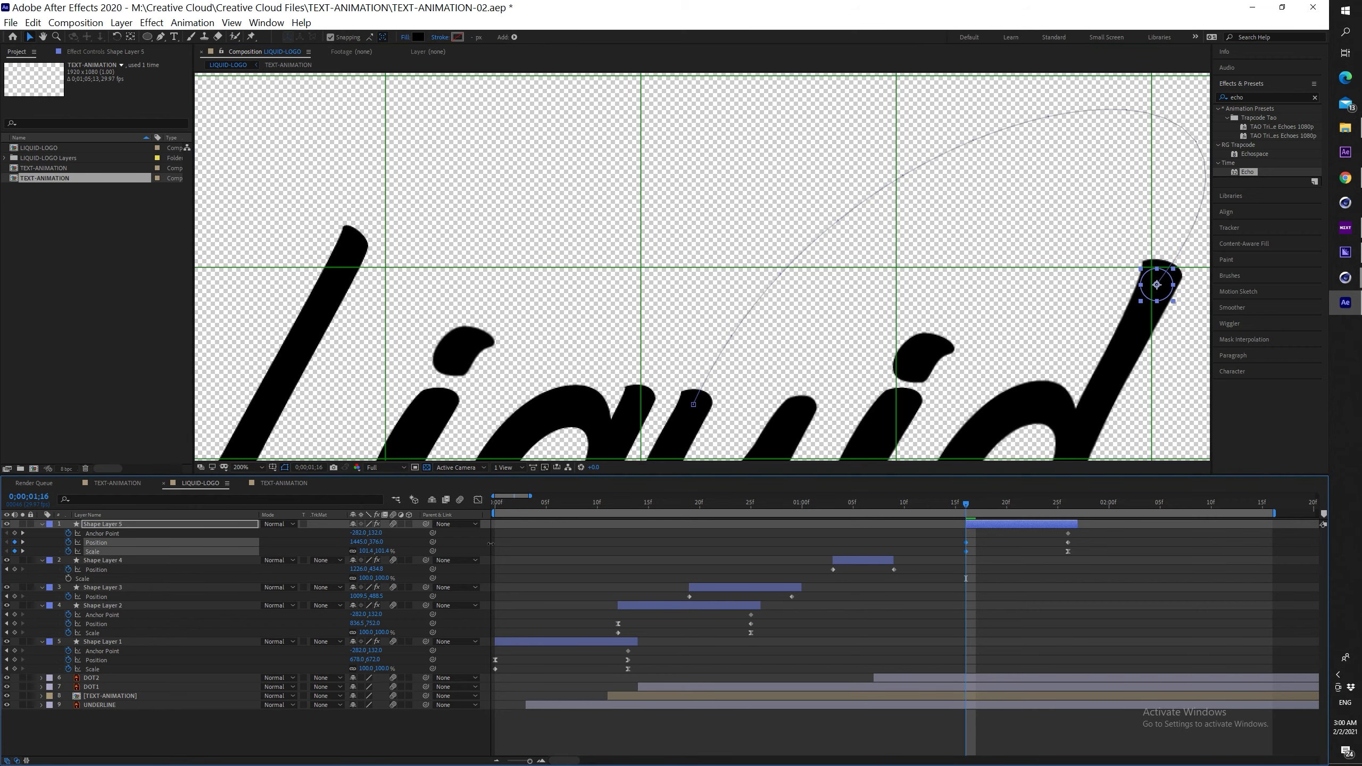
left_click_drag(1157, 285, 1162, 278)
key("comma")
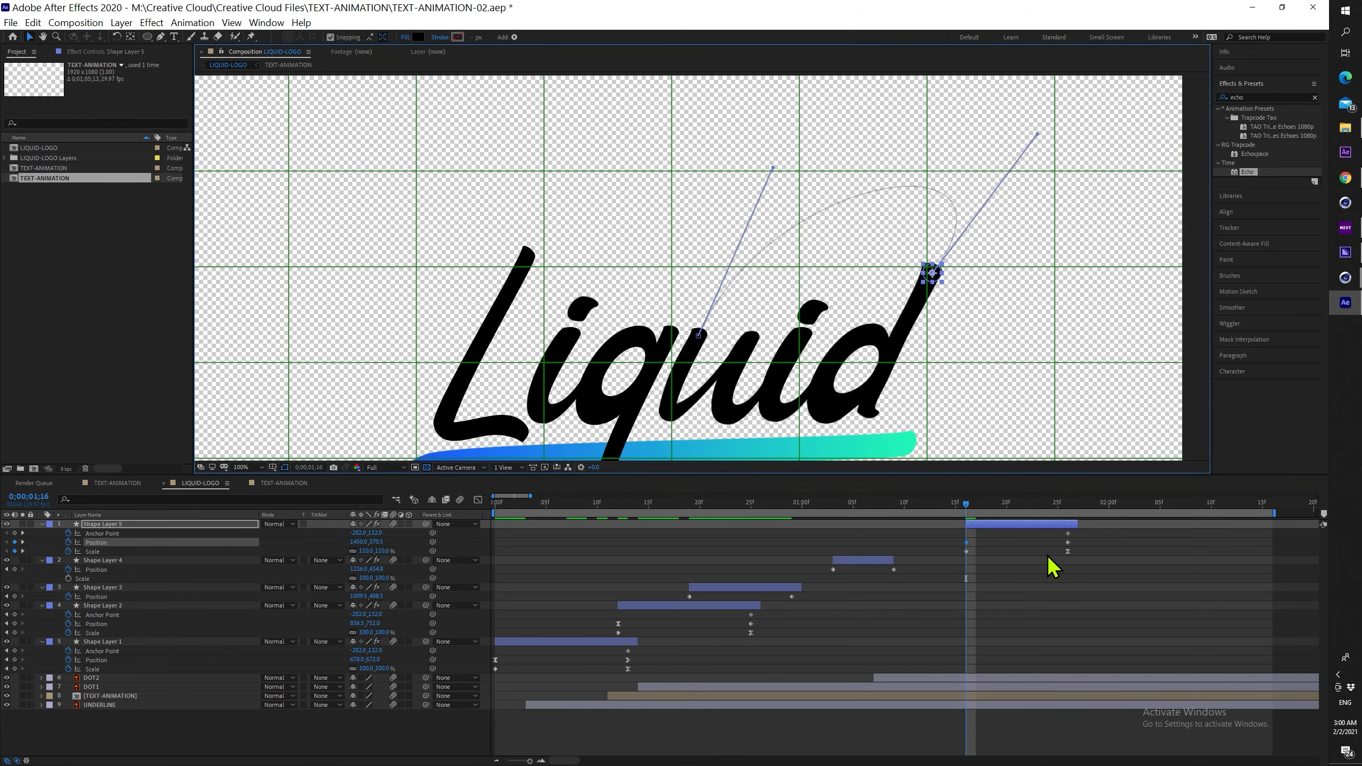
At 0;00;01;26, move the blob down to the underline's right end
left_click(1065, 504)
left_click(1069, 552)
scroll(722, 336, "up", 1)
left_click_drag(743, 338, 615, 151)
left_click_drag(562, 214, 967, 429)
scroll(981, 417, "down", 1)
left_click_drag(900, 347, 835, 396)
Bend the blob's motion path with the Pen tool so it arrives horizontally
left_click(159, 37)
mouse_move(843, 227)
left_mouse_down()
mouse_move(915, 308)
mouse_move(912, 408)
mouse_move(934, 397)
left_mouse_up()
left_click_drag(833, 430, 770, 313)
scroll(842, 348, "up", 1)
scroll(842, 339, "up", 1)
left_click_drag(842, 343, 727, 379)
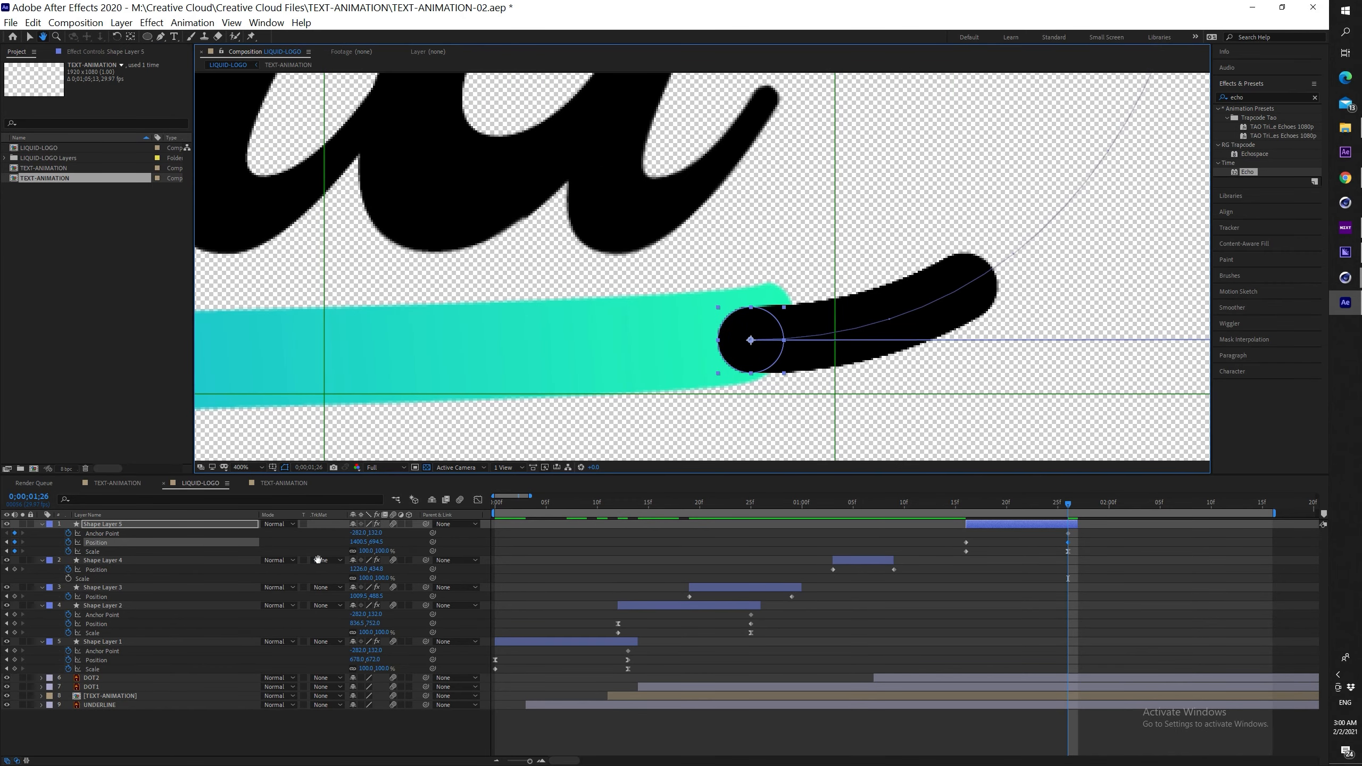
Grow the blob to 154% and nudge it up onto the underline end
key("v")
left_click_drag(366, 551, 613, 489)
left_click_drag(755, 370, 755, 363)
Scrub back to 0;00;01;16 to check the blob's travel, undoing an accidental narrowing
scroll(771, 353, "down", 2)
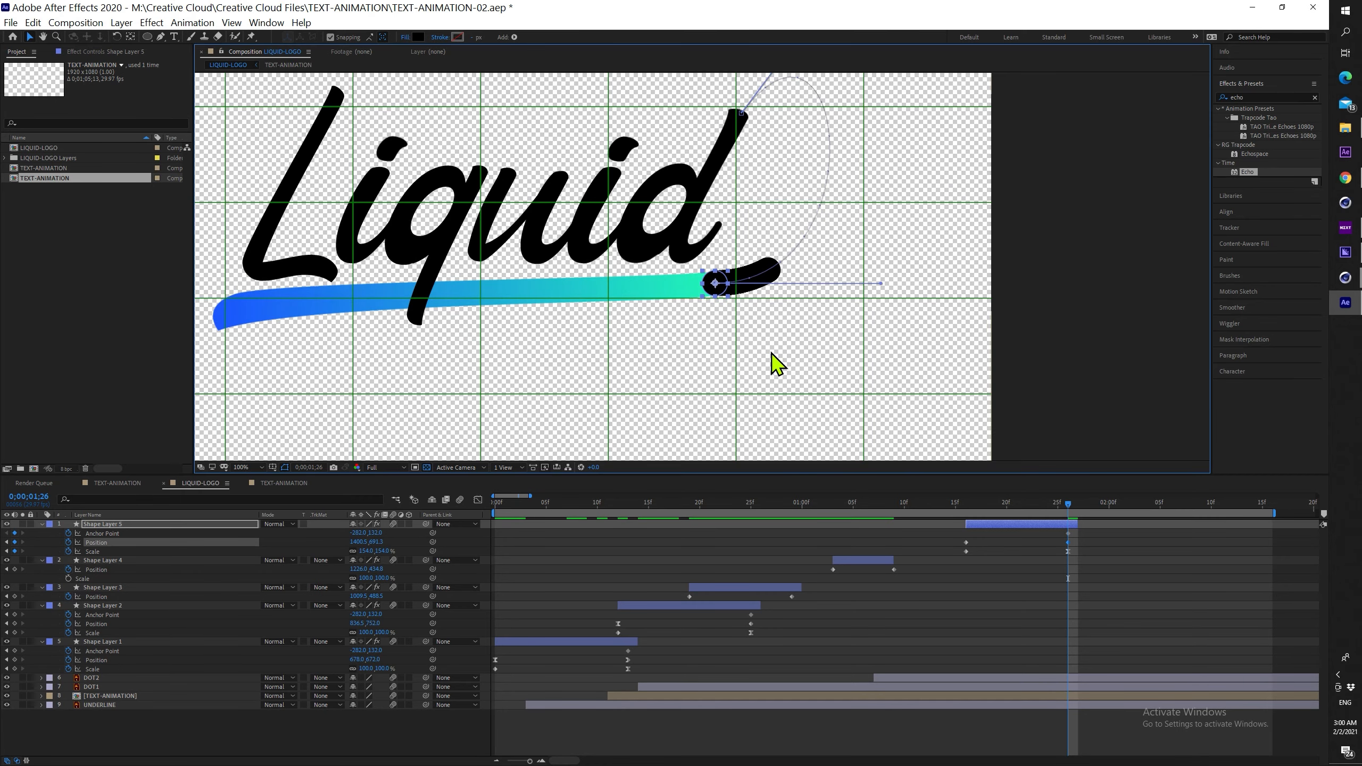
mouse_move(1068, 507)
left_mouse_down()
mouse_move(931, 513)
mouse_move(1067, 496)
mouse_move(968, 493)
left_mouse_up()
scroll(962, 364, "up", 2)
left_click_drag(942, 237, 969, 507)
left_click_drag(906, 352, 931, 421)
left_click_drag(900, 309, 819, 387)
key("ctrl+z")
Raise the motion path's curve handle slightly and review the blob's arrival
scroll(881, 309, "down", 1)
scroll(876, 326, "down", 2)
left_click_drag(797, 286, 843, 268)
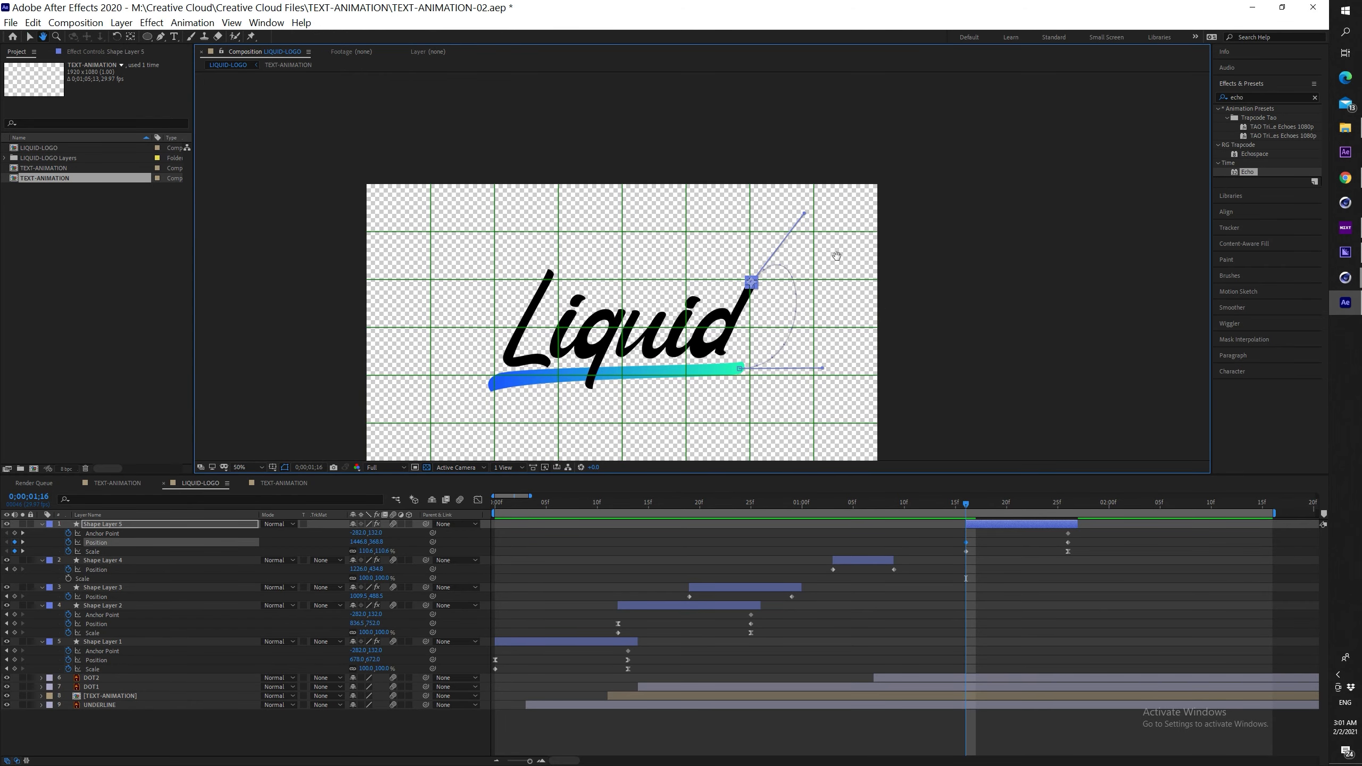
left_click_drag(804, 214, 802, 201)
left_click(1014, 561)
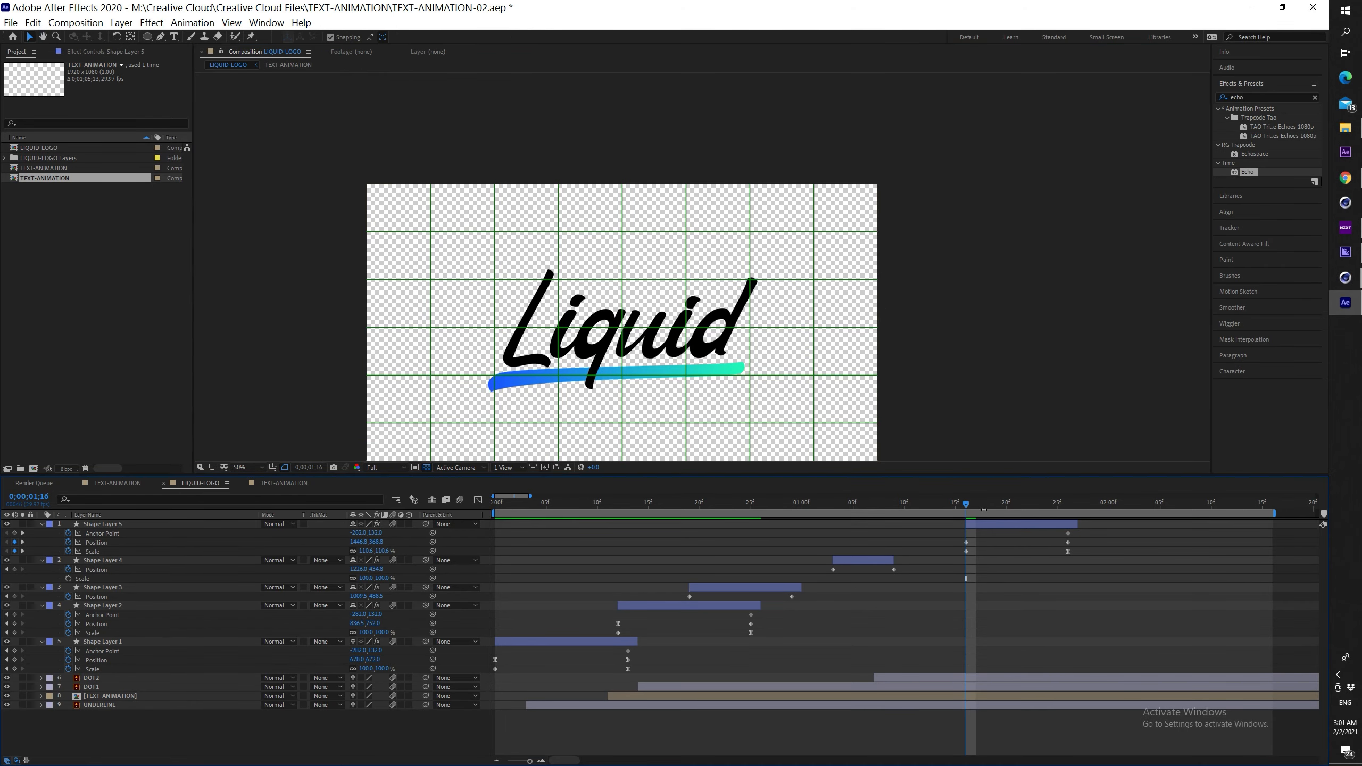
left_click_drag(969, 507, 851, 513)
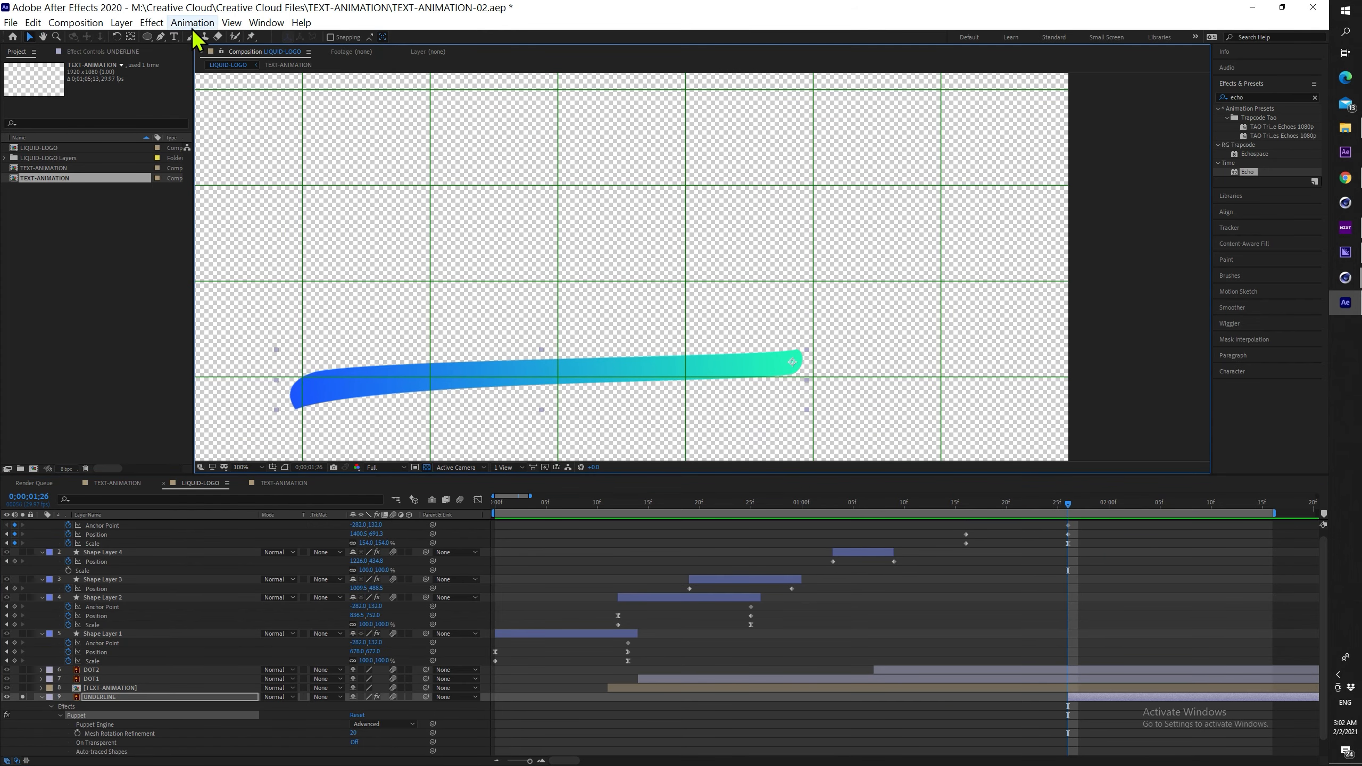
Draw a curved mask path along the underline from its right end to its left end
left_click(810, 359)
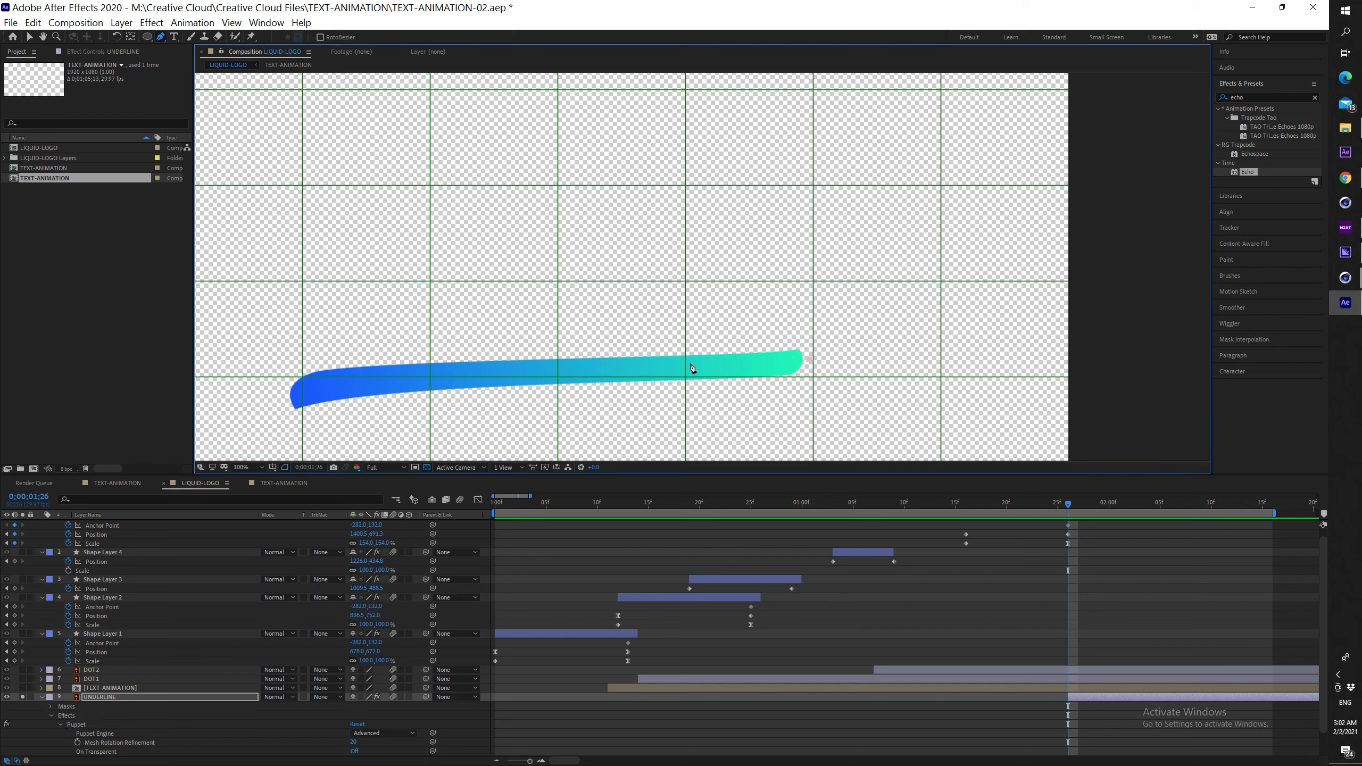
left_click_drag(656, 368, 622, 368)
left_click_drag(284, 398, 228, 420)
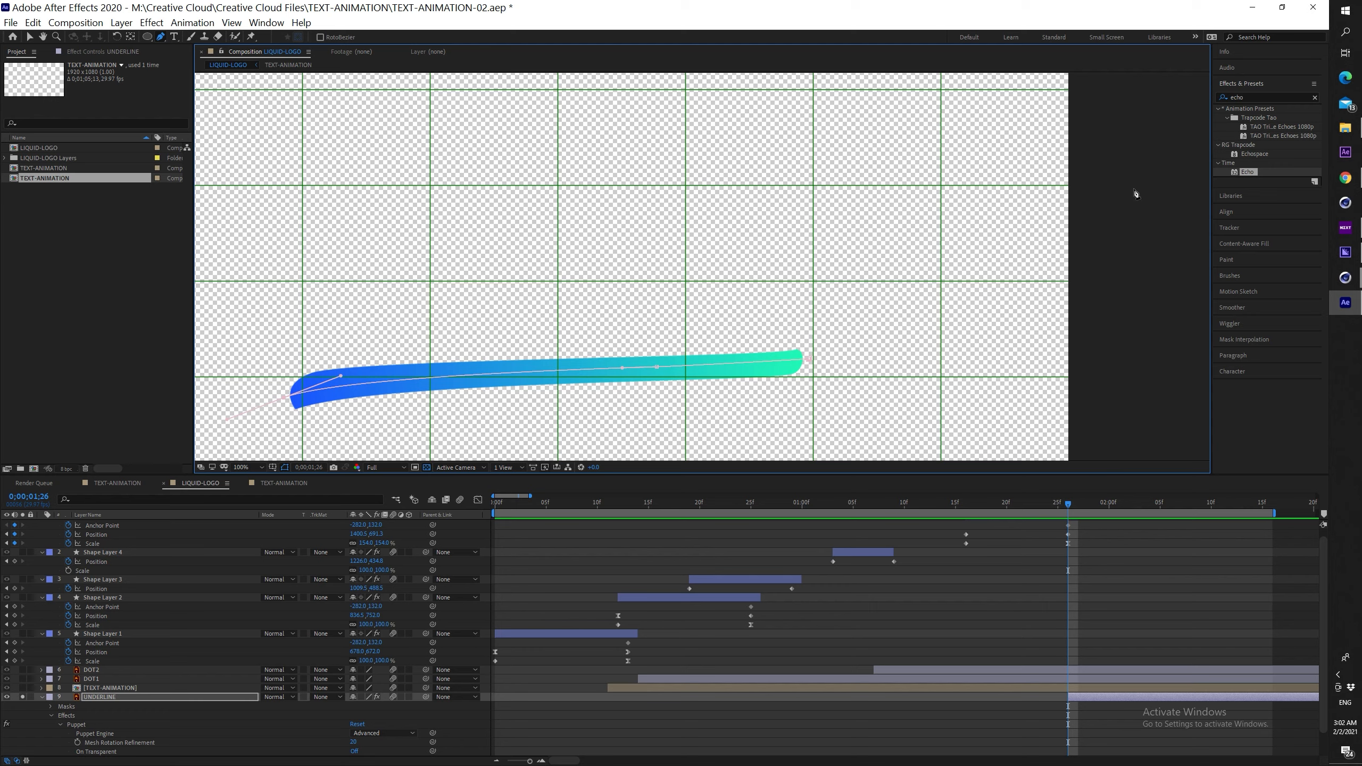
Apply the Stroke effect to the underline with Brush Size 42.2 and Hardness 100%
left_click(1271, 97)
type("stroke")
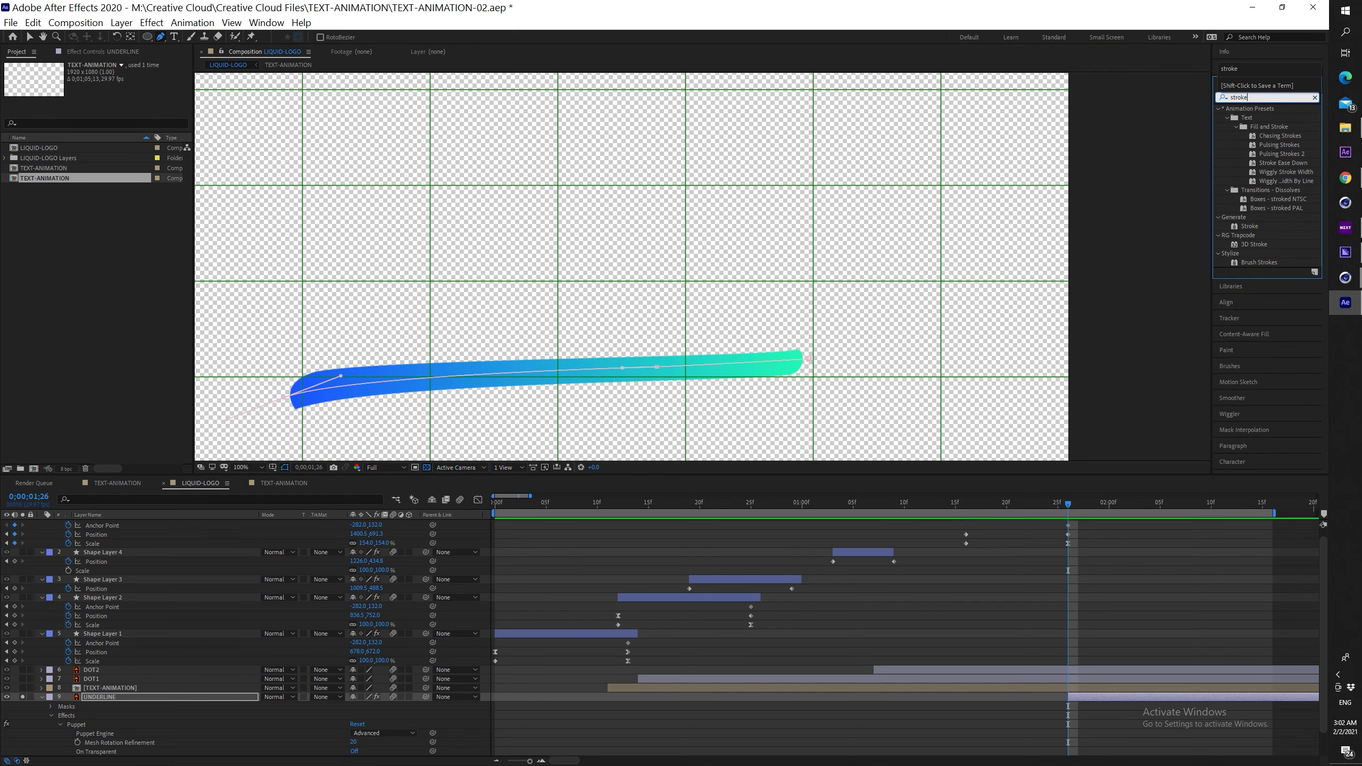
double_click(1249, 226)
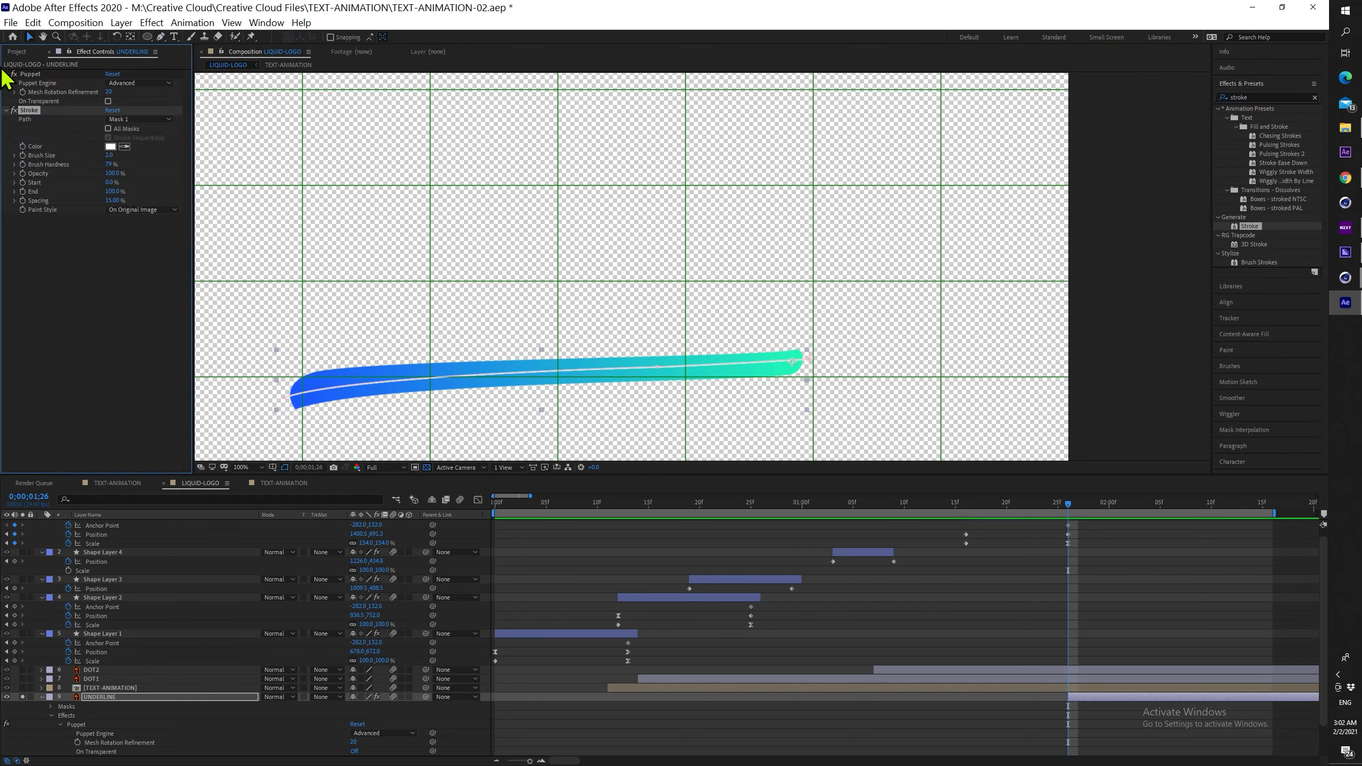
left_click_drag(134, 155, 336, 165)
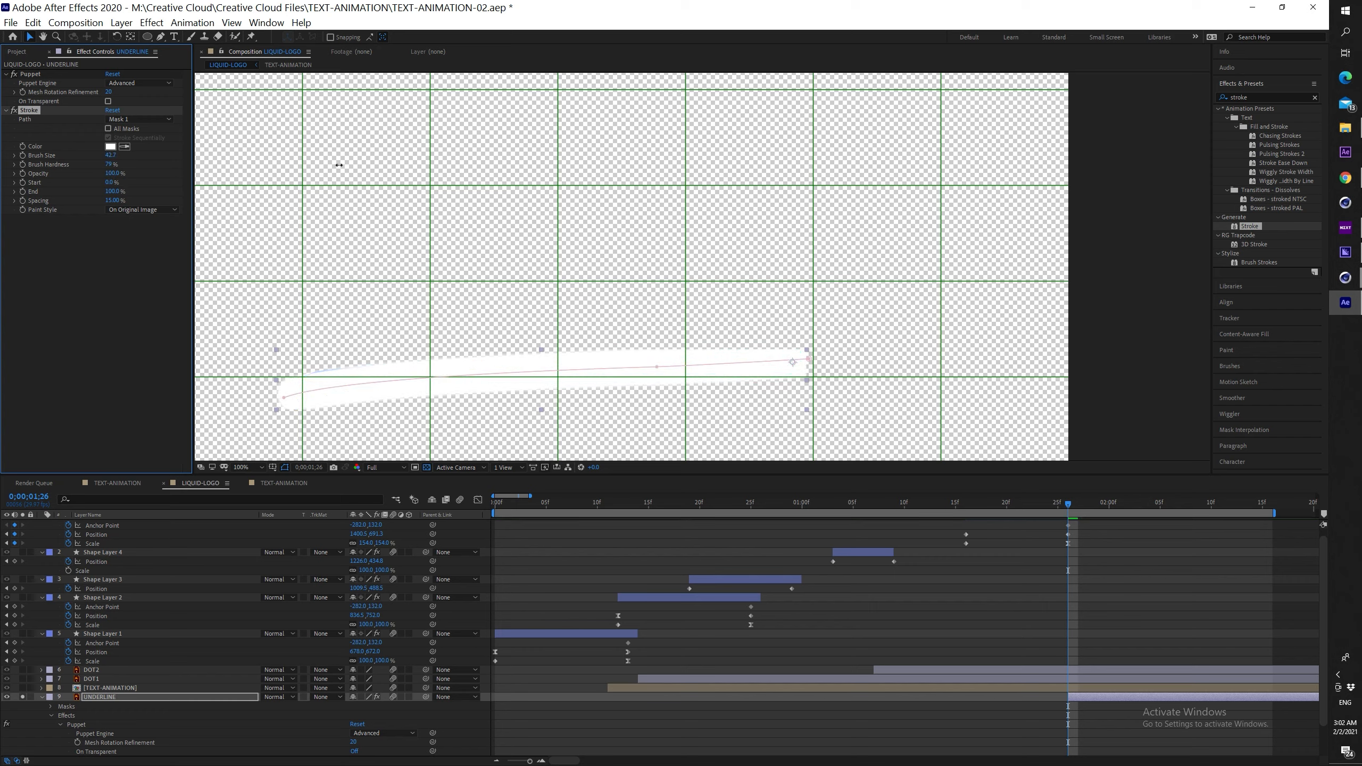
left_click_drag(109, 165, 193, 190)
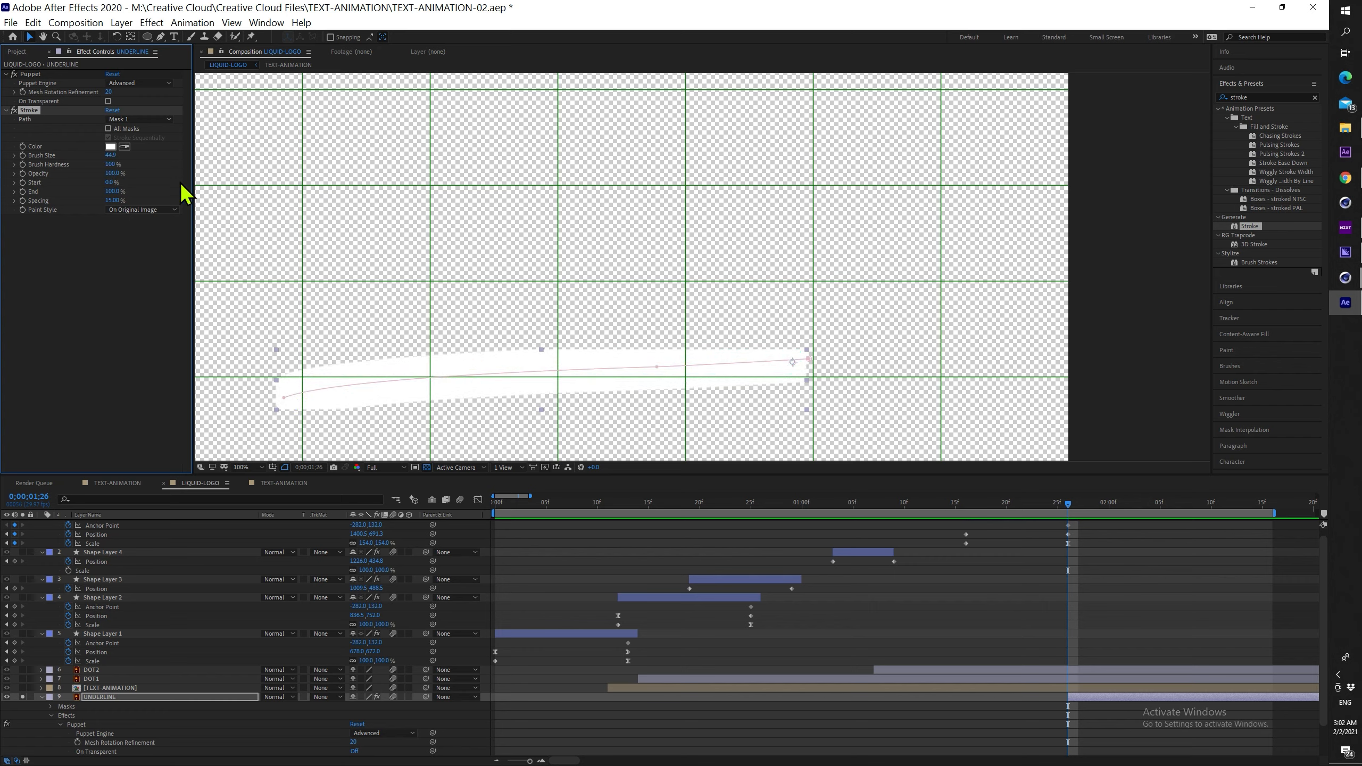
Keyframe Stroke End from 0% to 100% over ten frames, Paint Style Reveal Original Image
left_click_drag(112, 192, 54, 190)
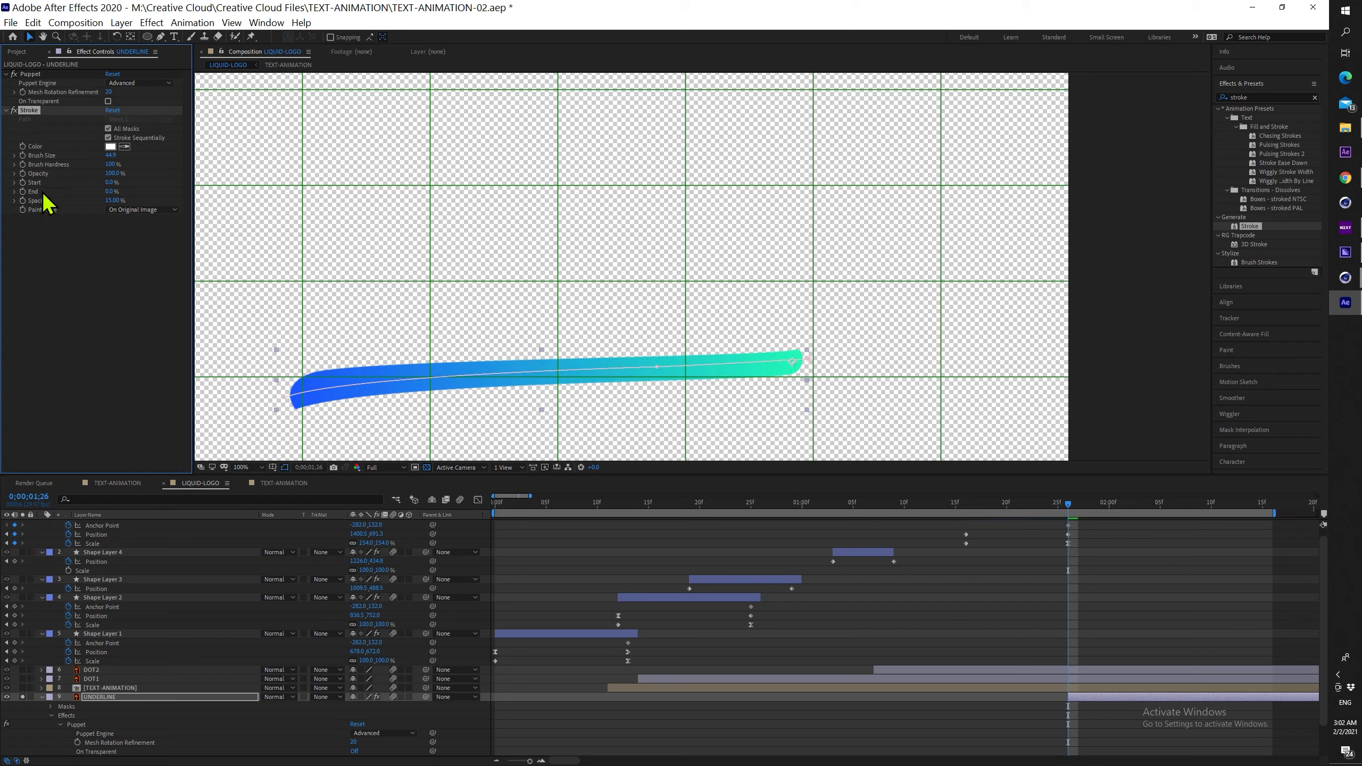
key("shift+Page_Down")
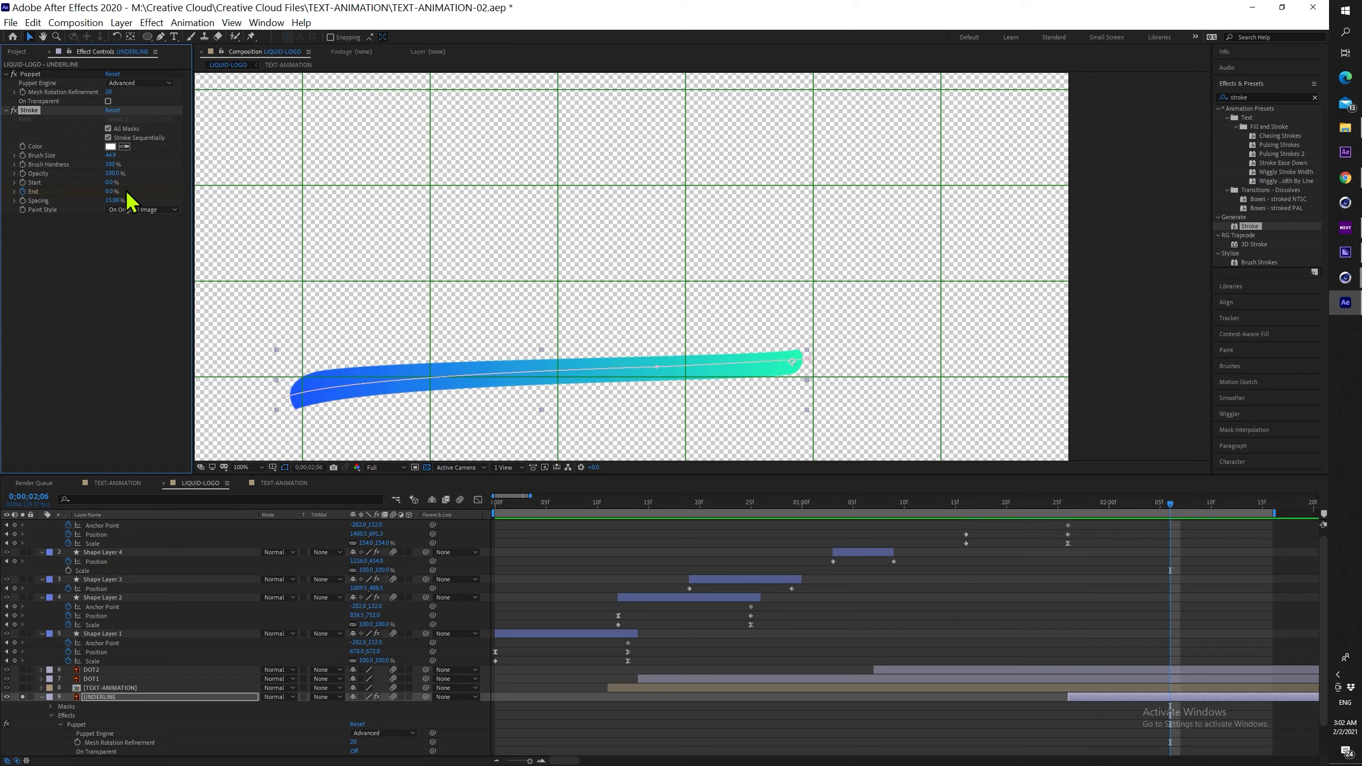
left_click_drag(111, 192, 172, 191)
left_click(144, 209)
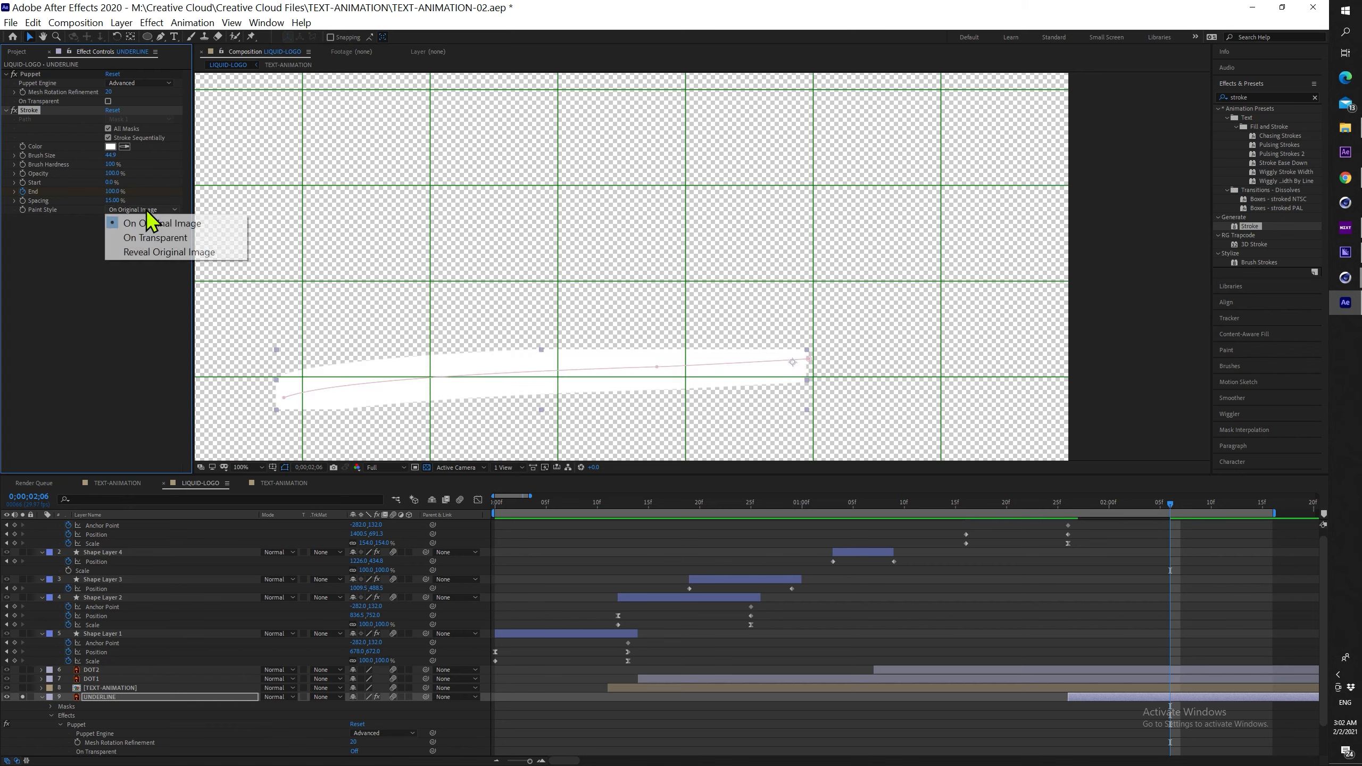
left_click(177, 253)
Show all layers again and preview the underline drawing on
left_click(22, 697)
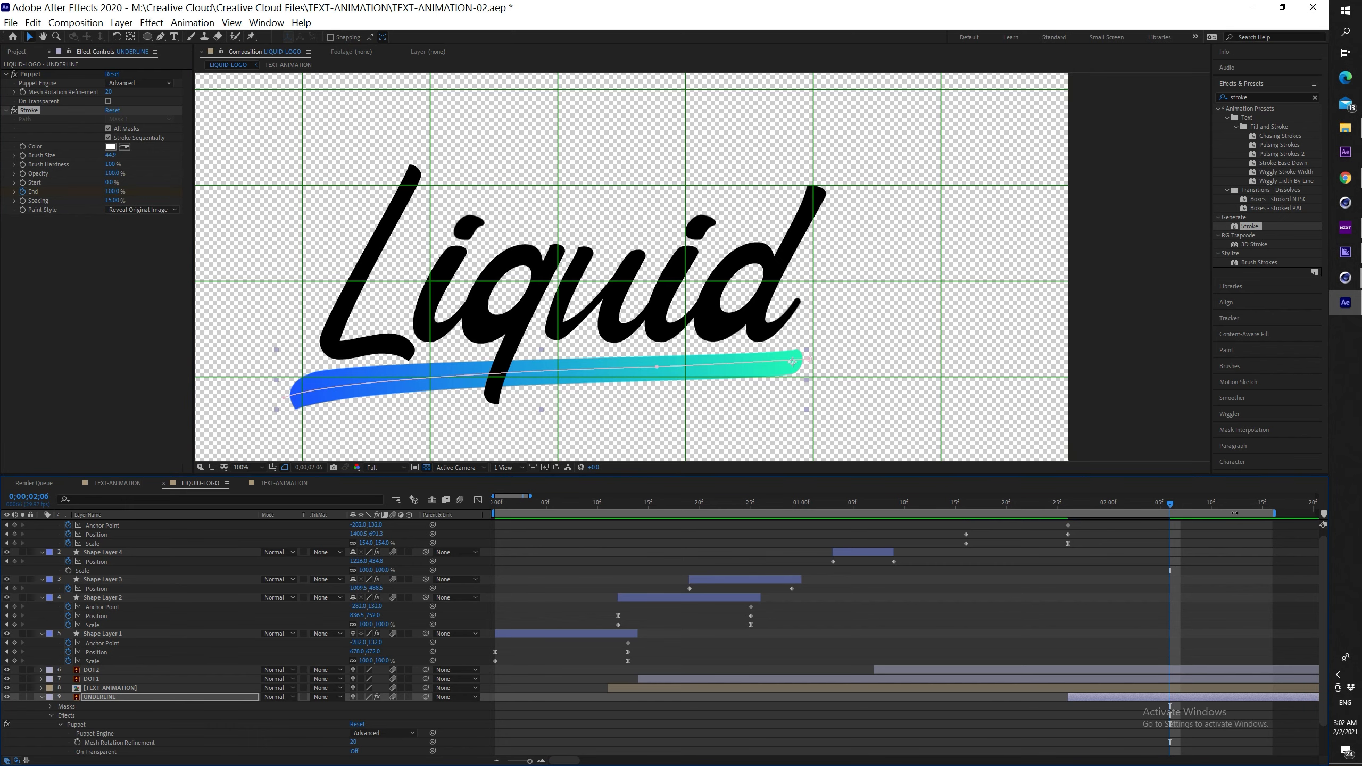
left_click_drag(1164, 510, 1007, 511)
key("space")
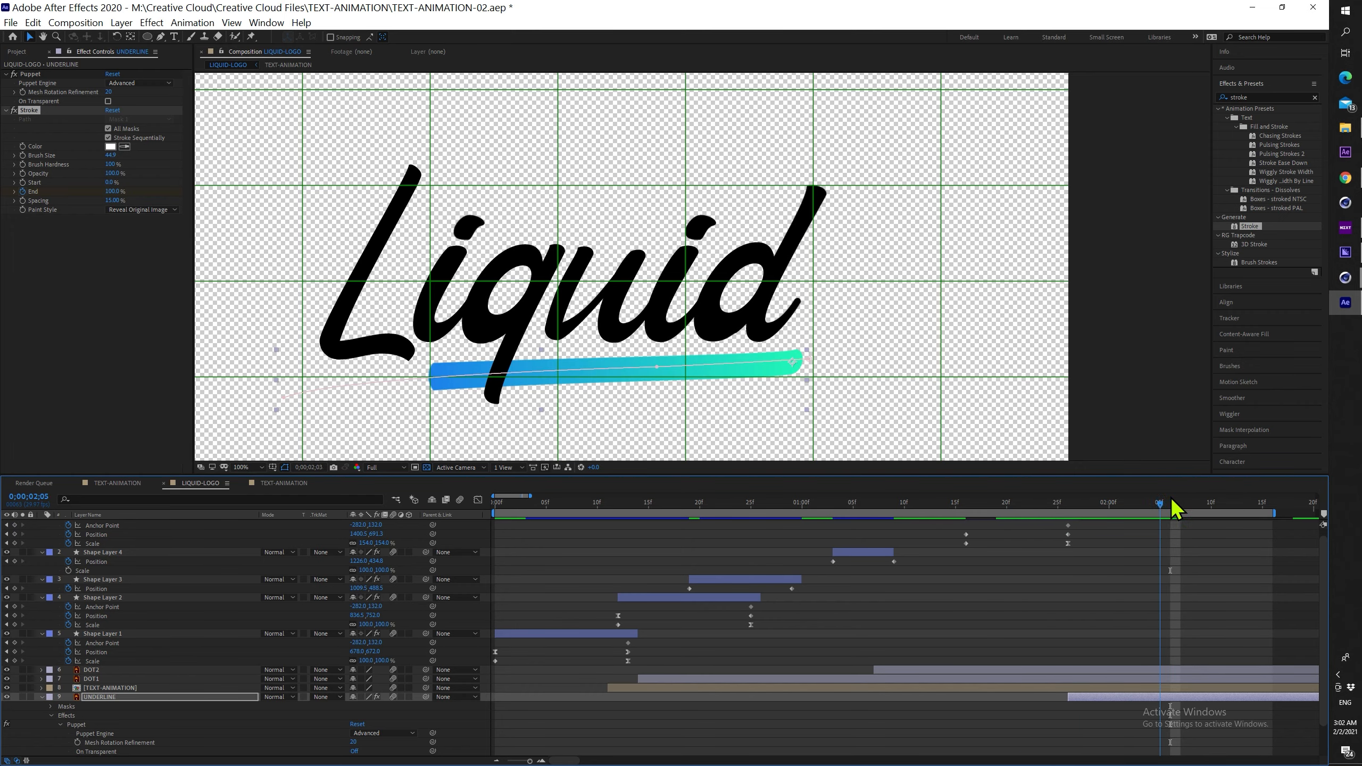
key("space")
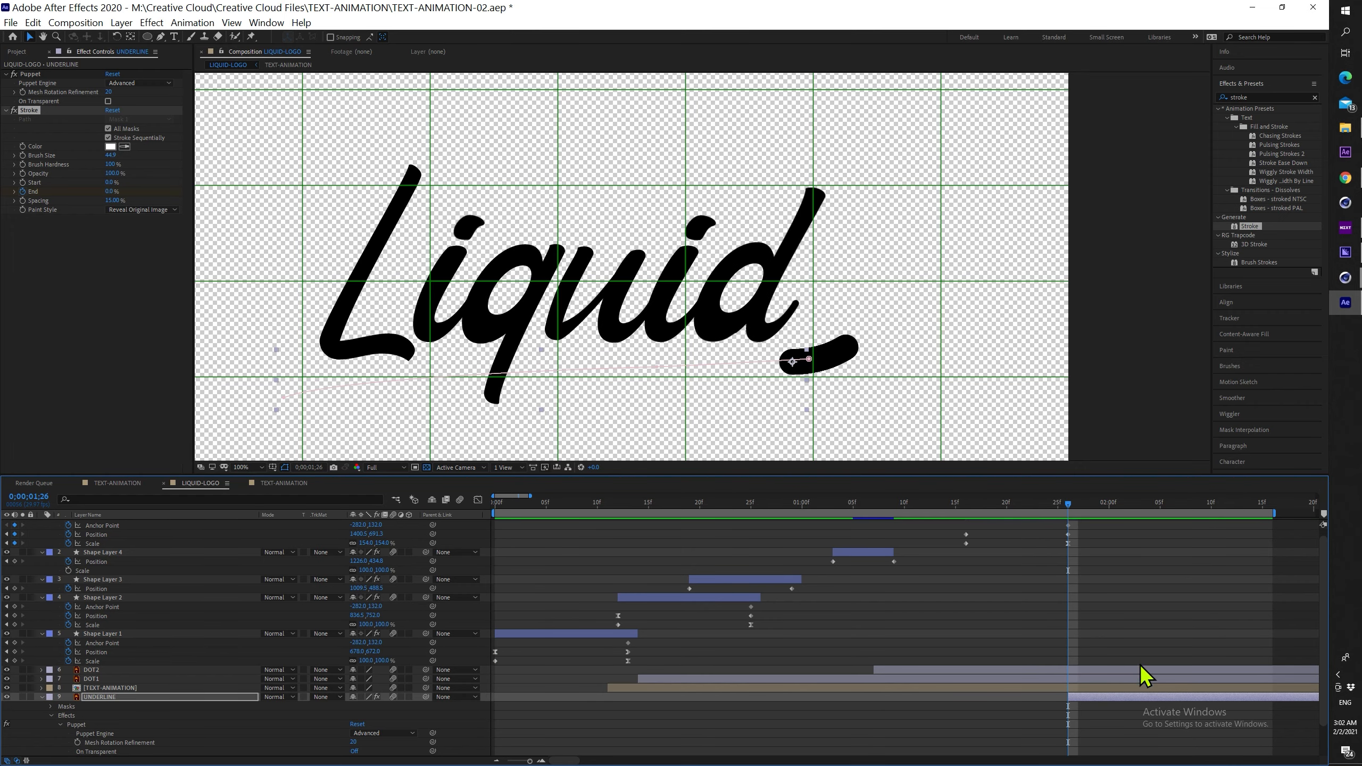
Easy Ease the End keyframe, sharpen its speed graph, and replay the underline
key("u")
left_click_drag(1187, 716, 1120, 725)
key("F9")
left_click(478, 500)
key("space")
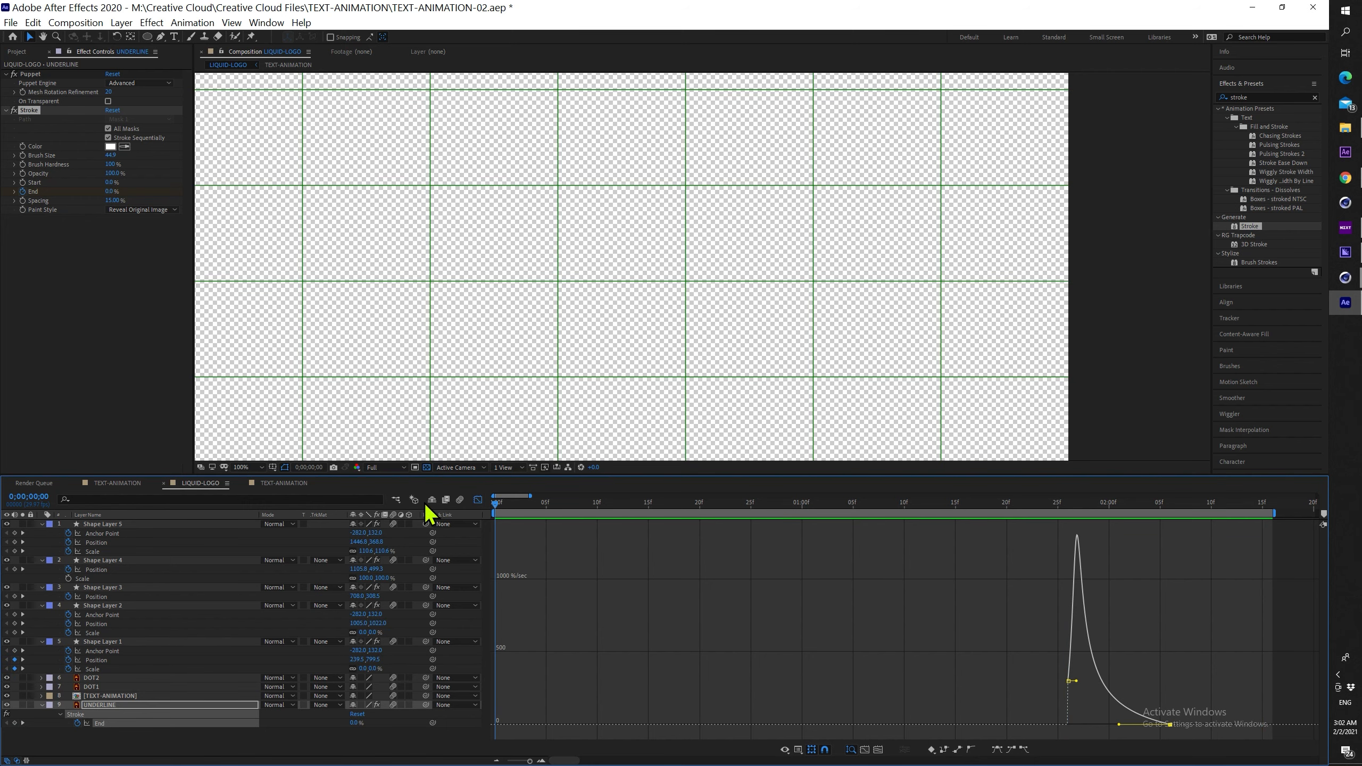
scroll(526, 325, "down", 4)
scroll(672, 359, "up", 2)
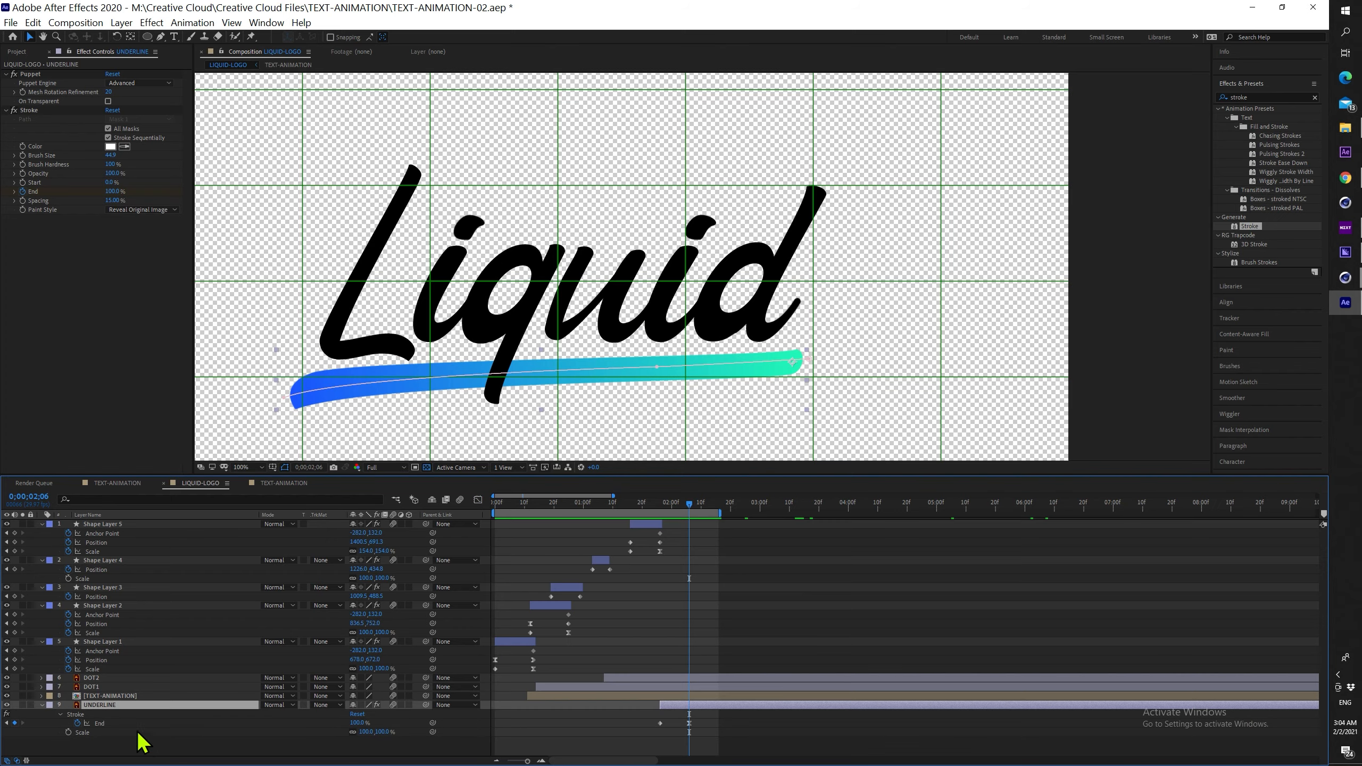
right_click(140, 743)
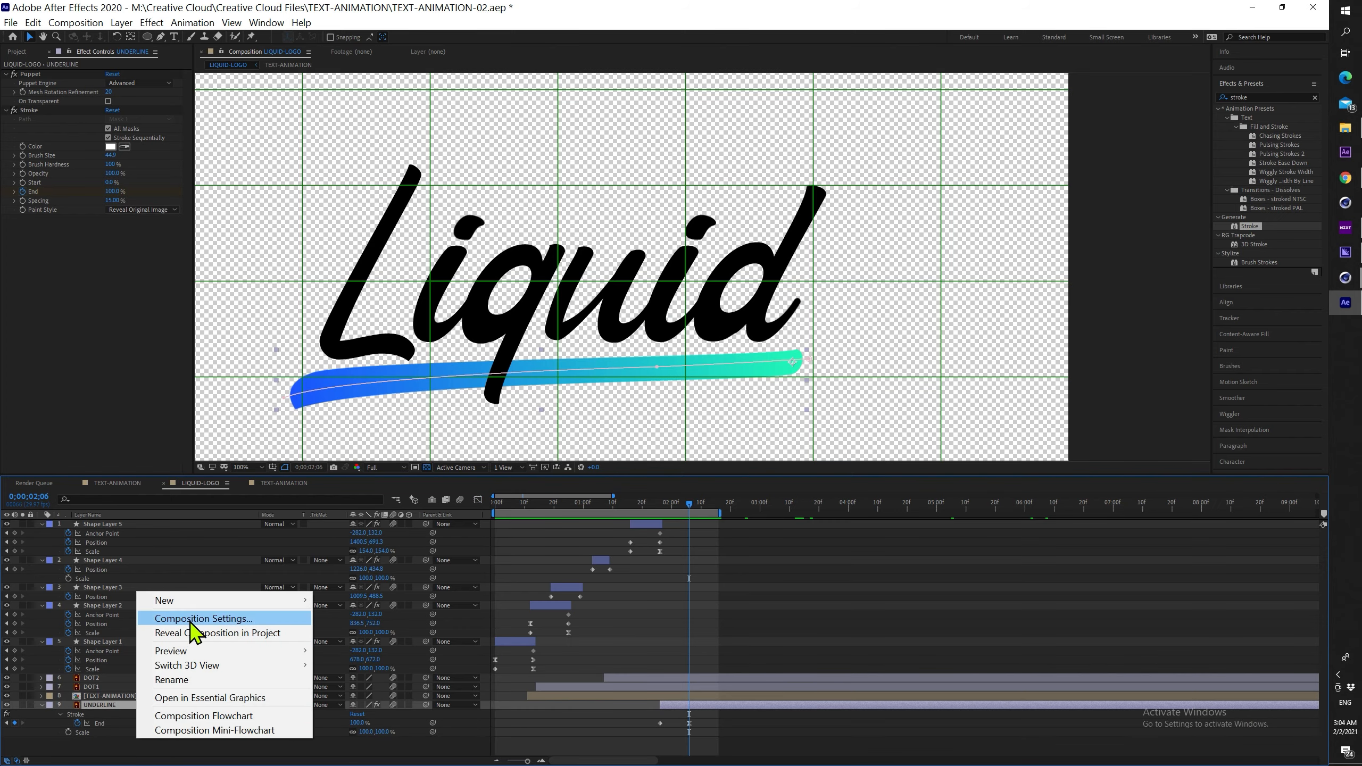
Add Null 1 at the underline's right end and rotate it slightly counter-clockwise
mouse_move(161, 597)
left_click(369, 676)
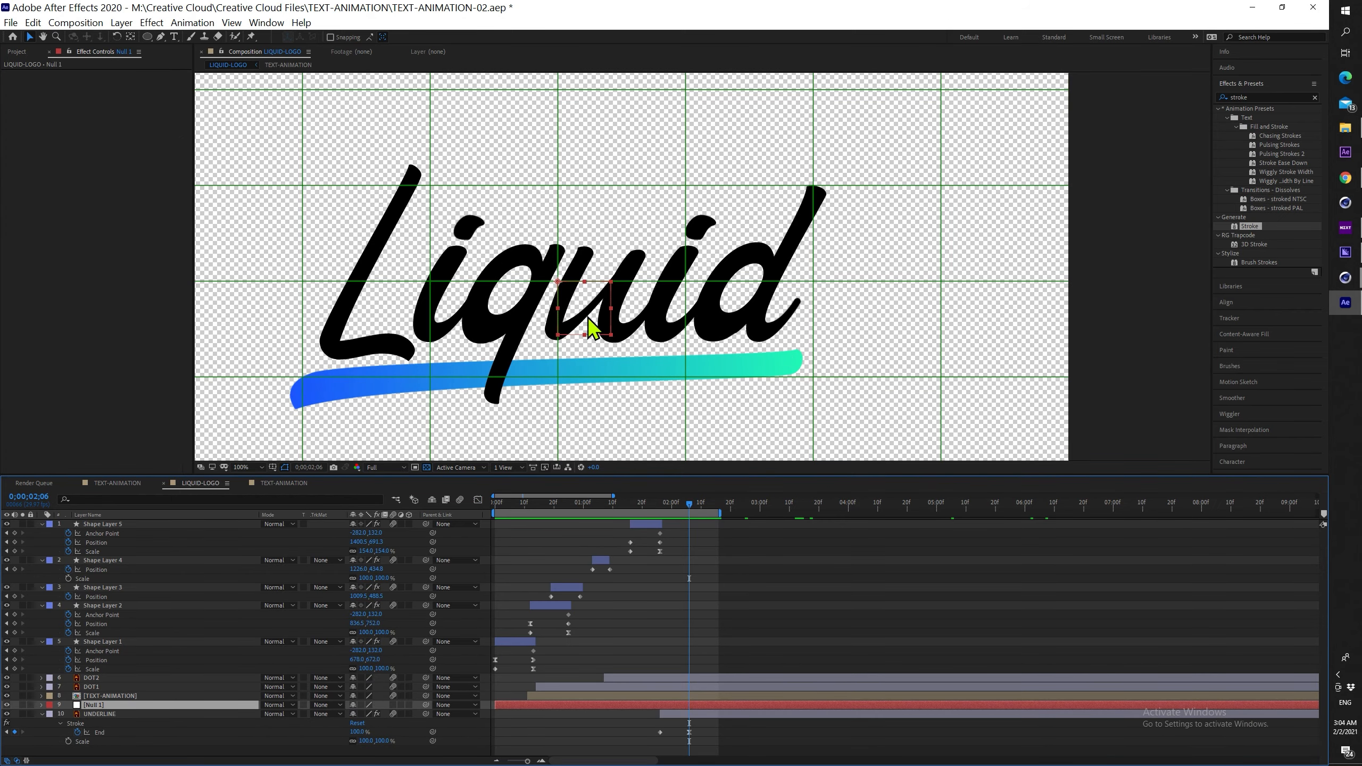
left_click_drag(586, 304, 817, 387)
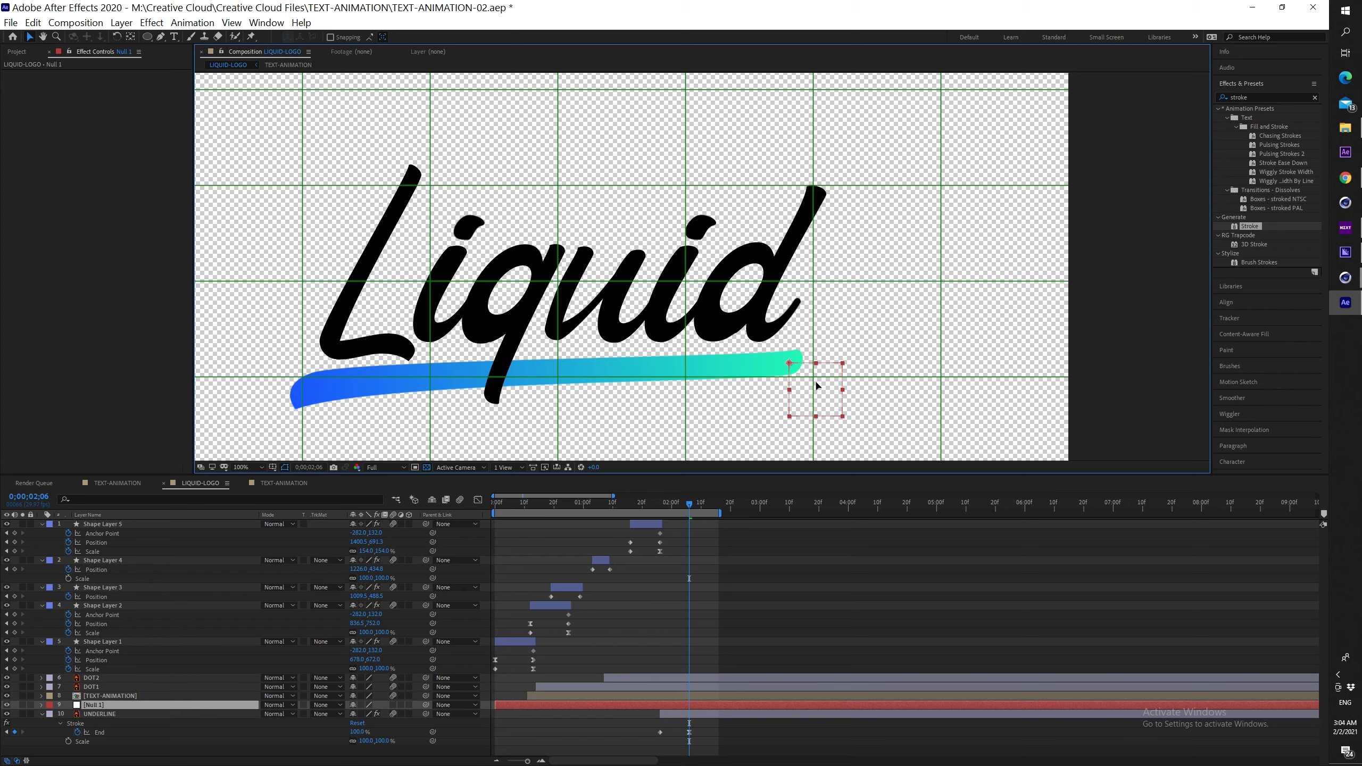
key("space")
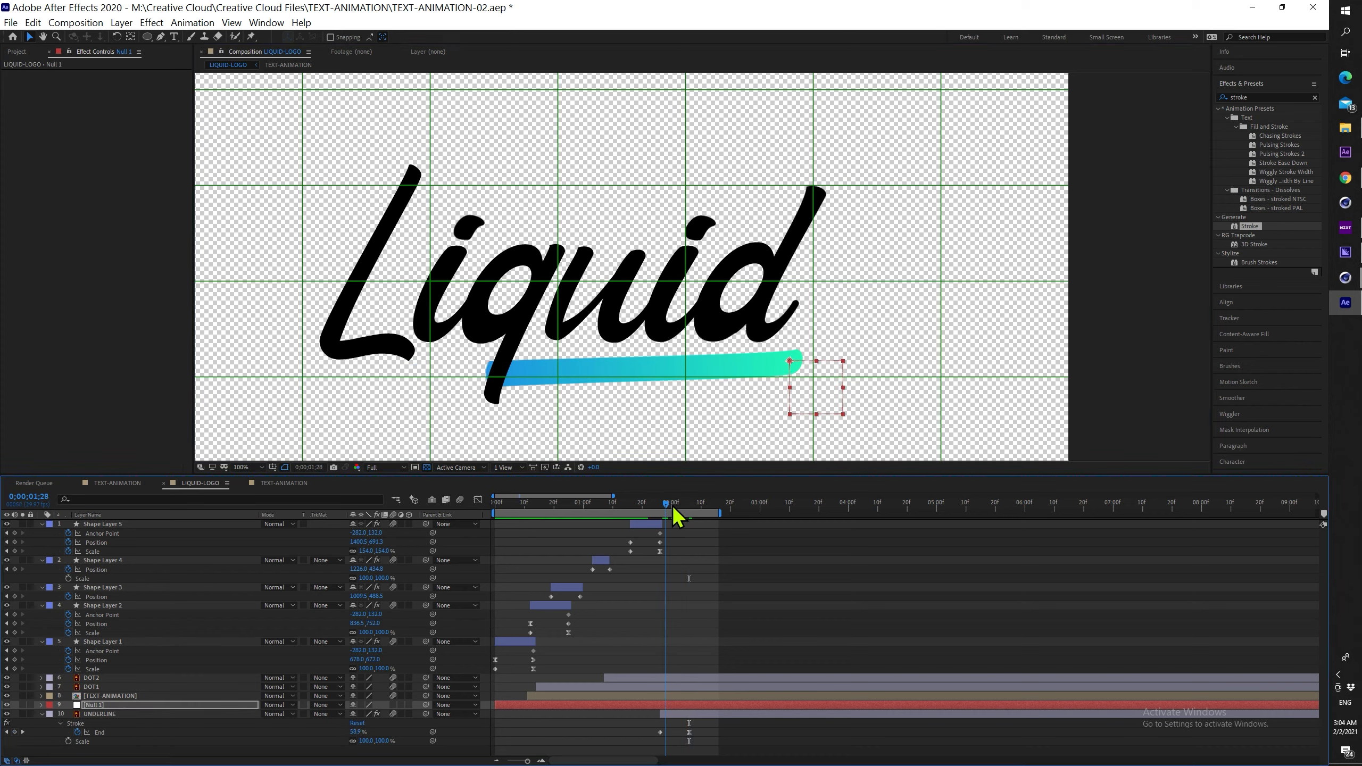
left_click(237, 706)
key("r")
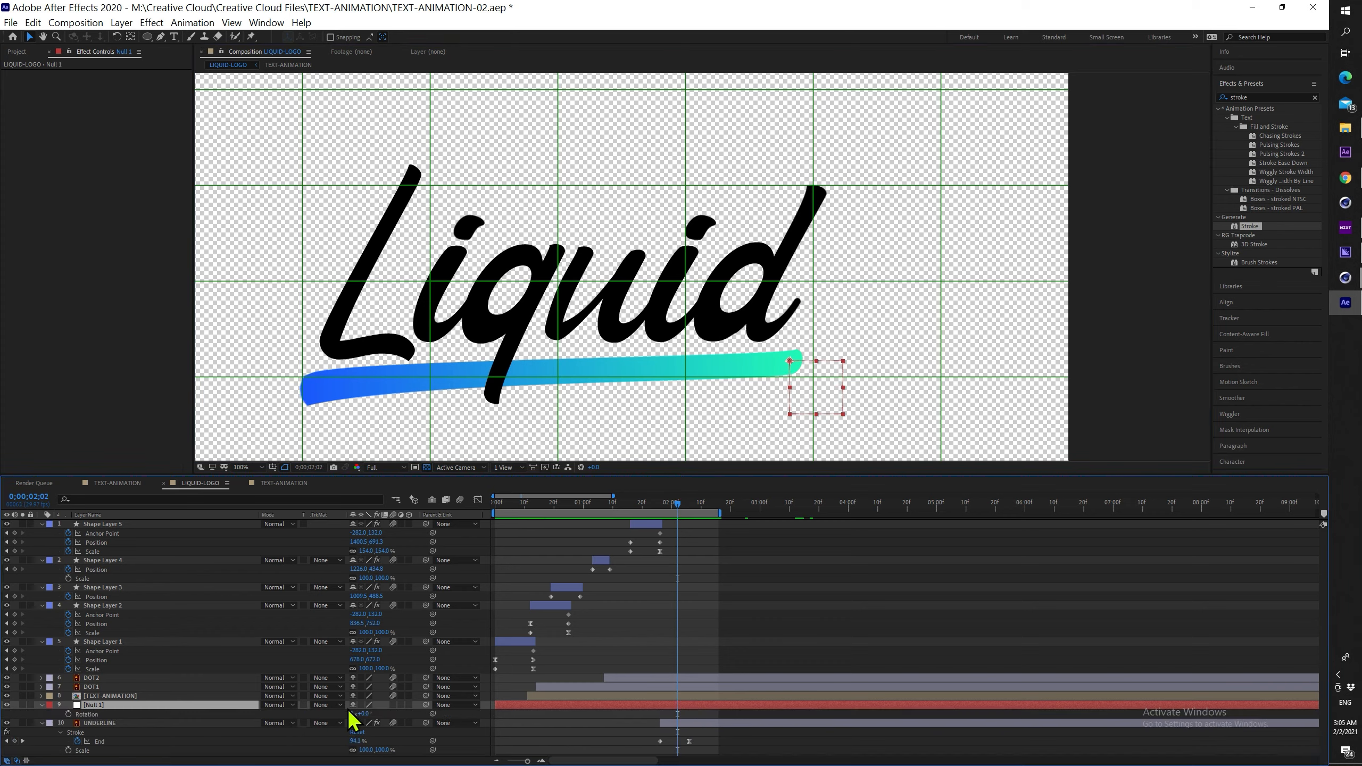
left_click_drag(368, 714, 364, 713)
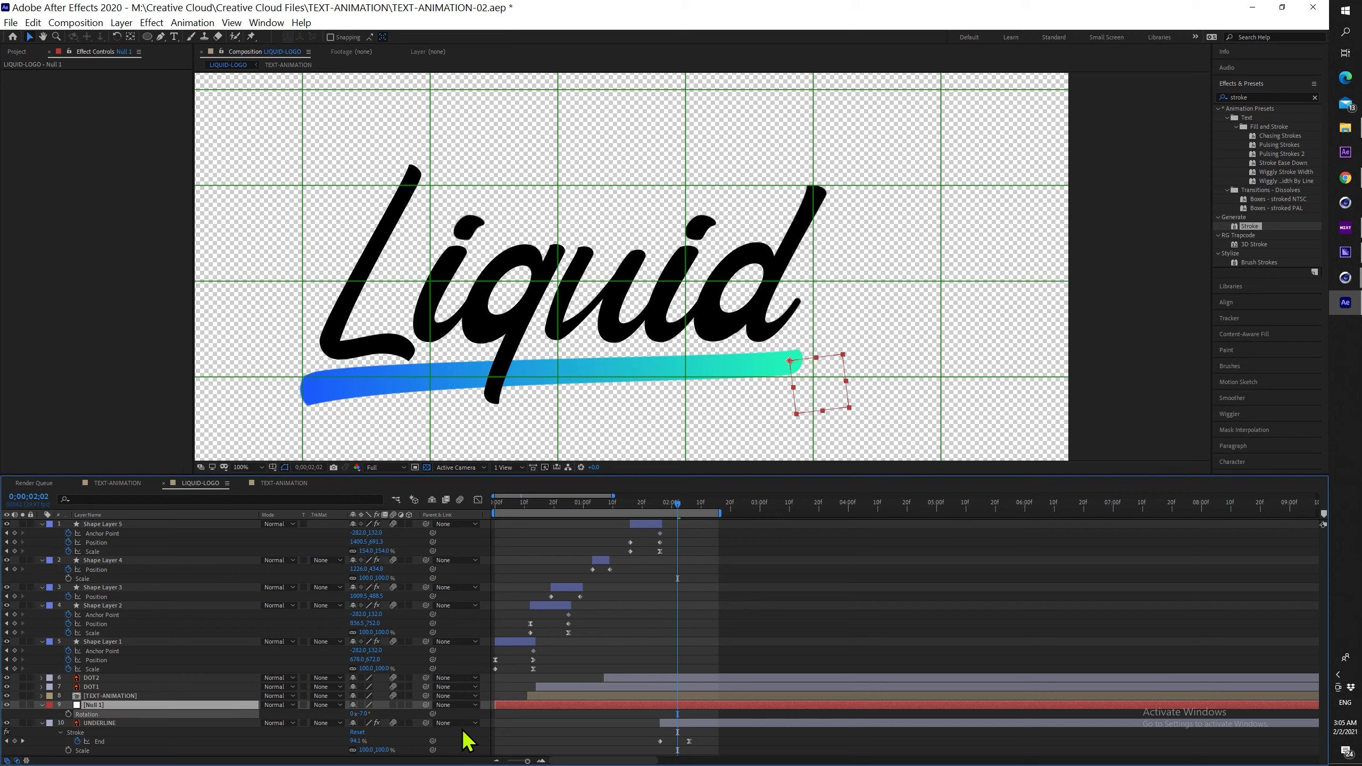
Parent the UNDERLINE layer to Null 1 and test squashing its width to 88%
left_click(687, 724)
left_click_drag(426, 724, 135, 707)
left_click(136, 706)
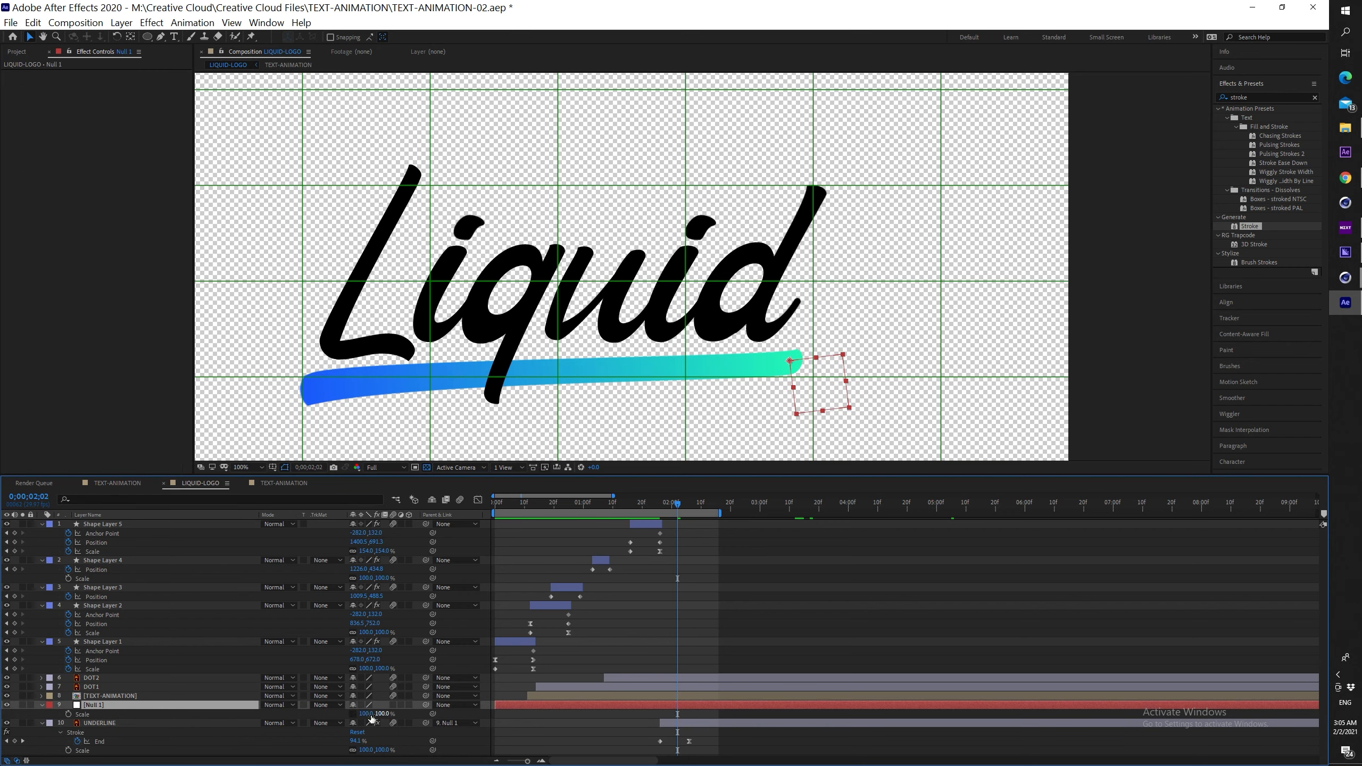
left_click_drag(359, 717, 368, 717)
Trim Null 1 to start at 02:02 and keyframe its Scale with X about 90%
key("alt+bracketleft")
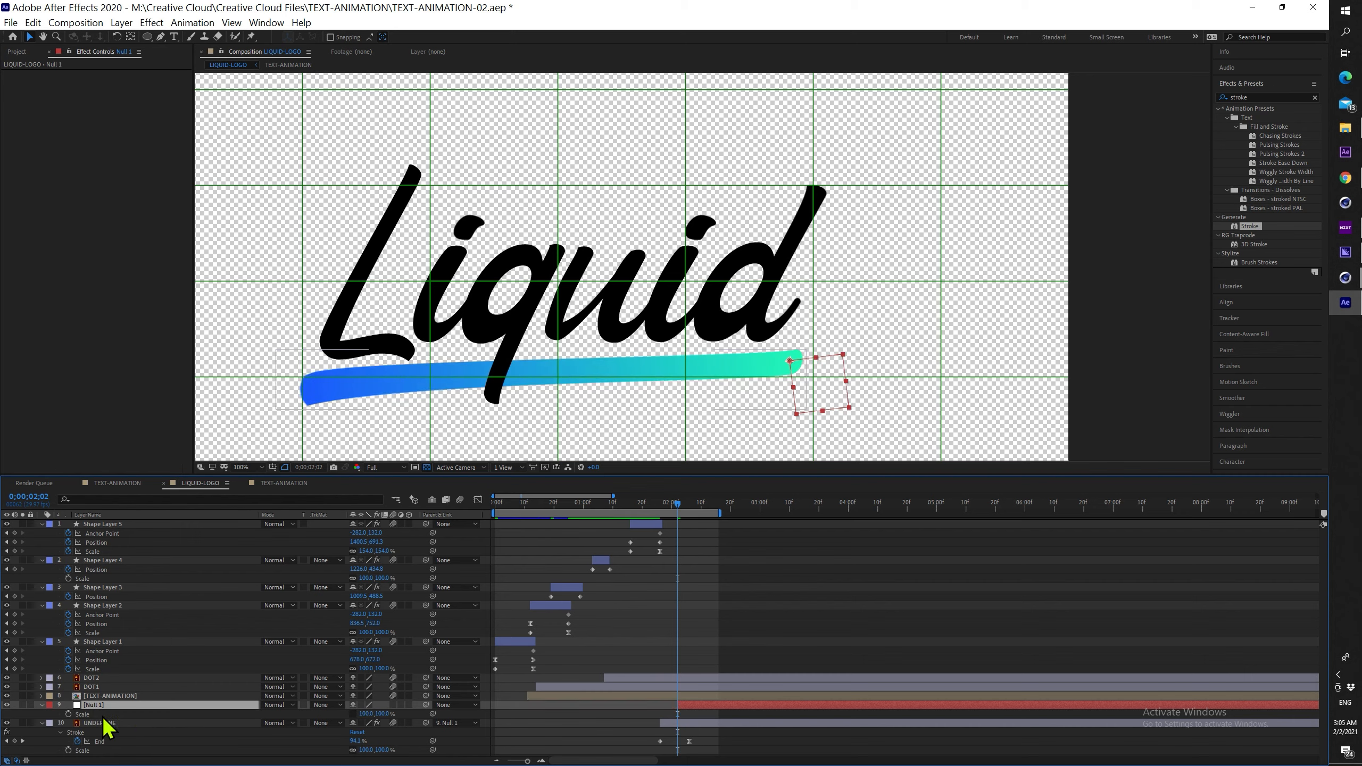
left_click(69, 716)
key("Page_Down")
key("Page_Down")
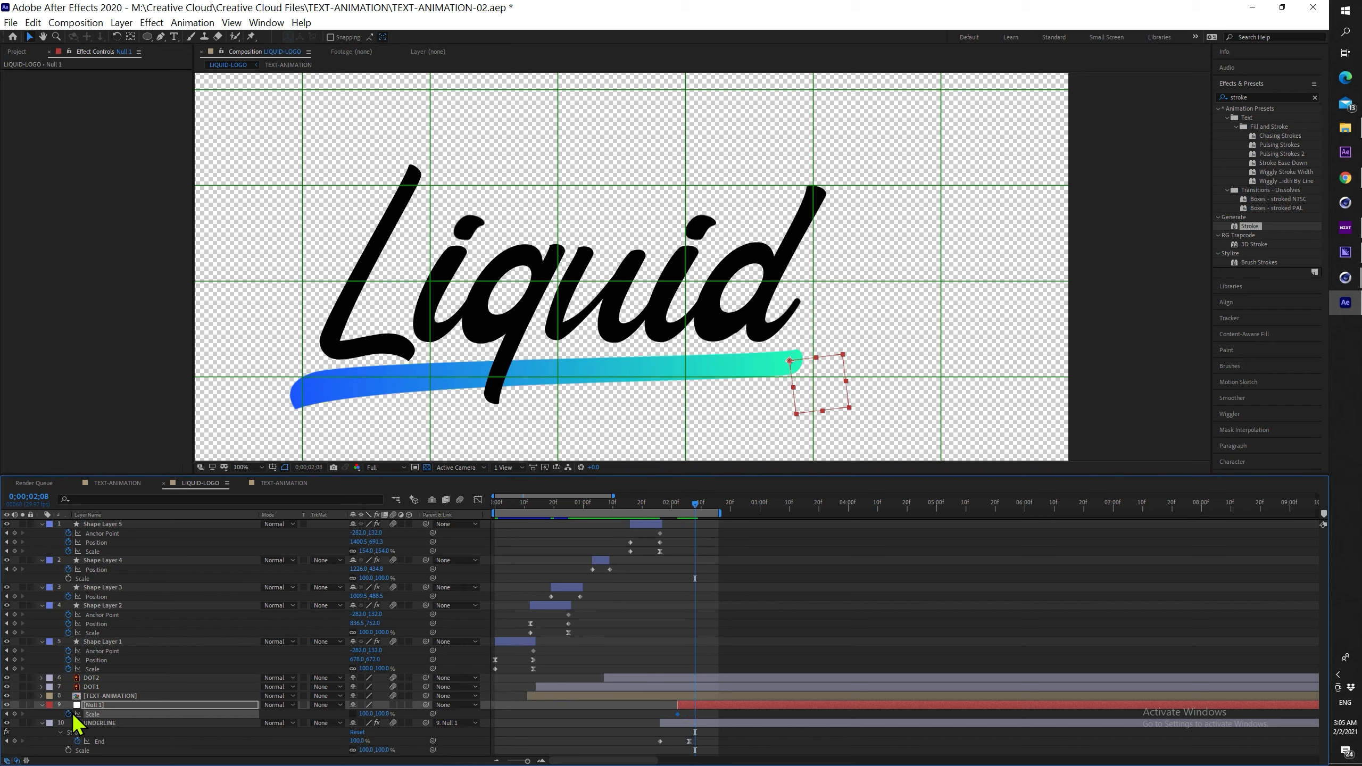
left_click_drag(696, 505, 682, 512)
left_click(678, 715)
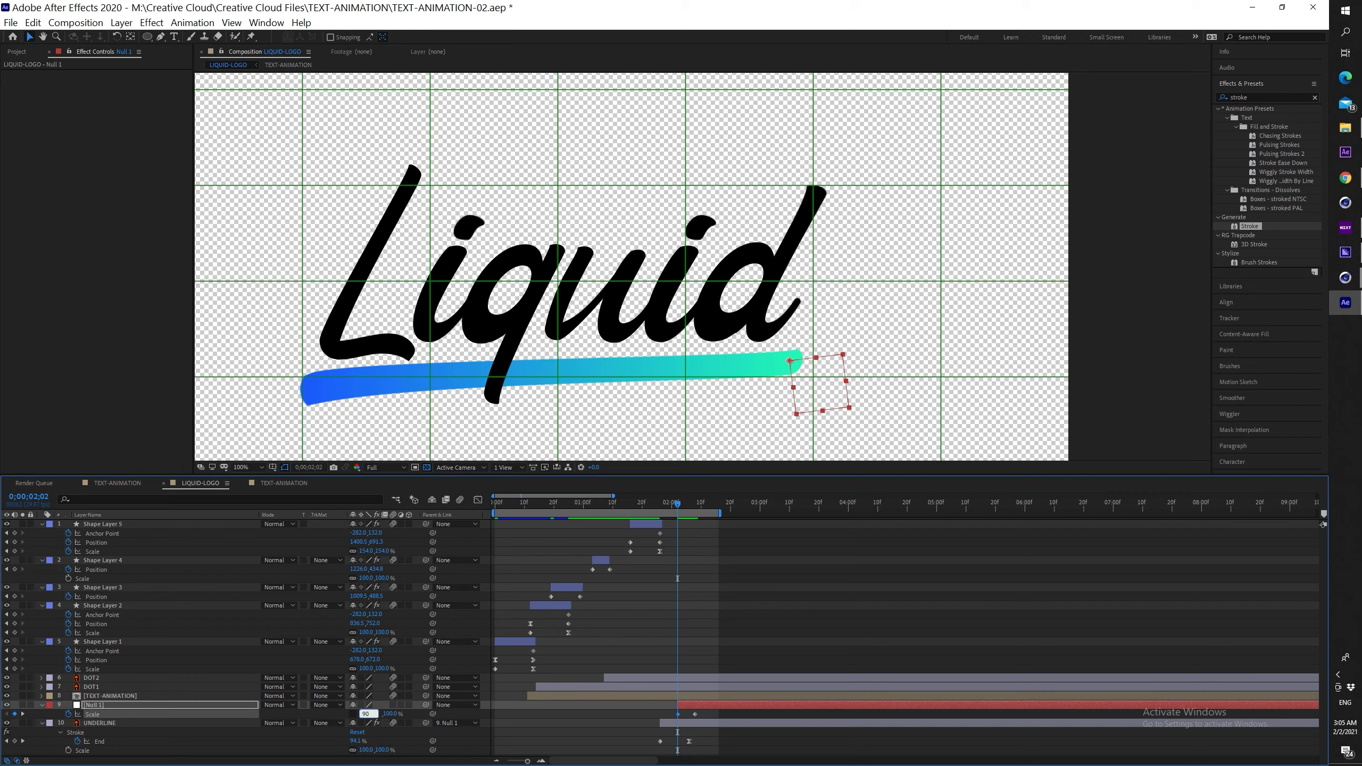
left_click_drag(366, 714, 366, 716)
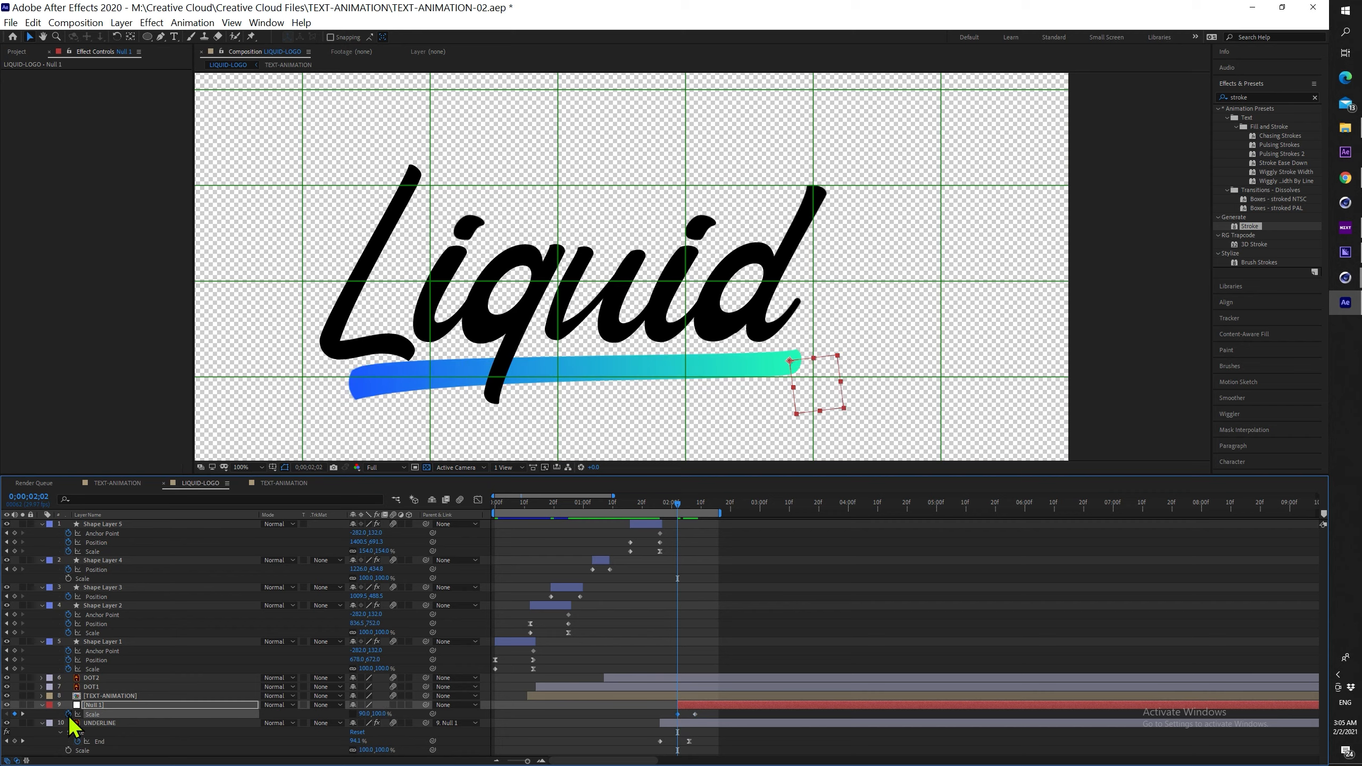
Add an Inertial Bounce expression to Null 1's Scale and watch the bounce
left_click(68, 715, "alt")
left_click(717, 570)
left_click_drag(675, 503, 603, 503)
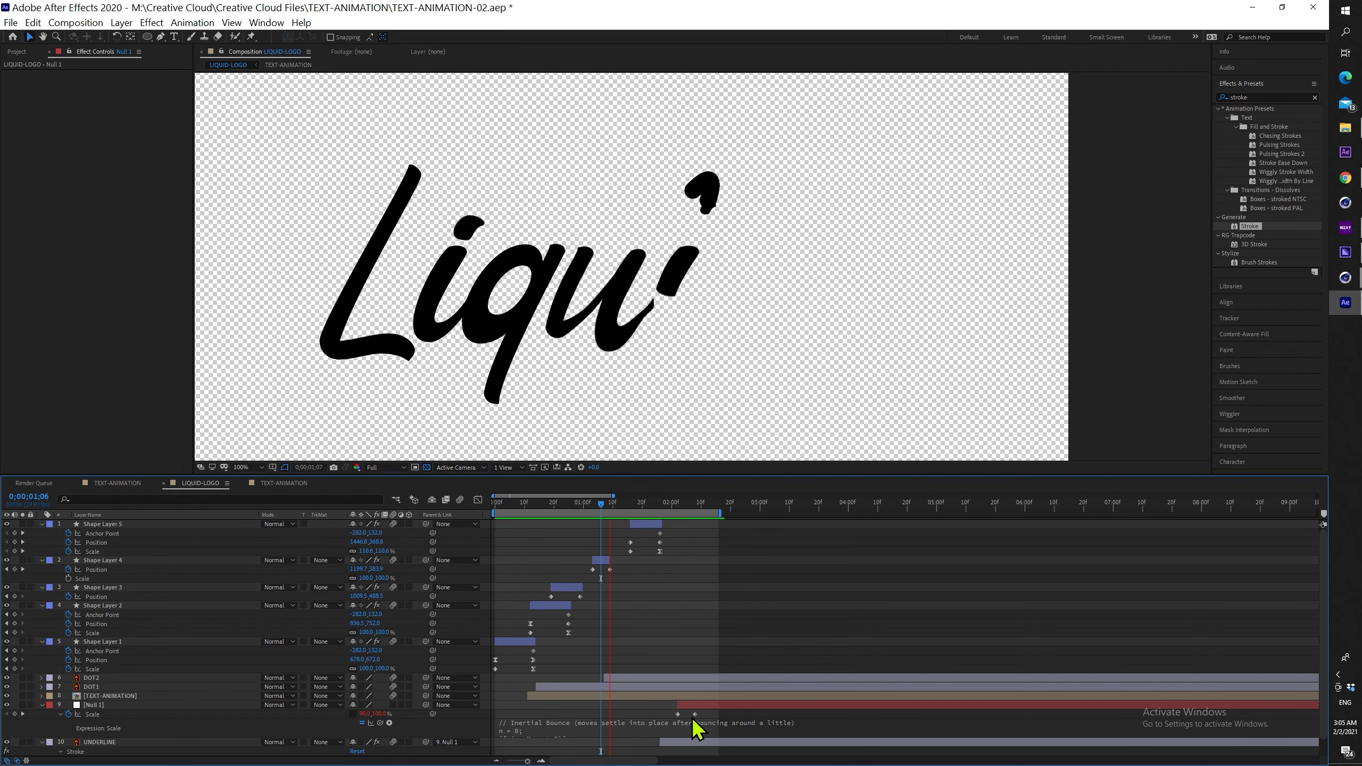
Move Null 1's second Scale keyframe later and preview the underline bounce
key("space")
left_click(689, 505)
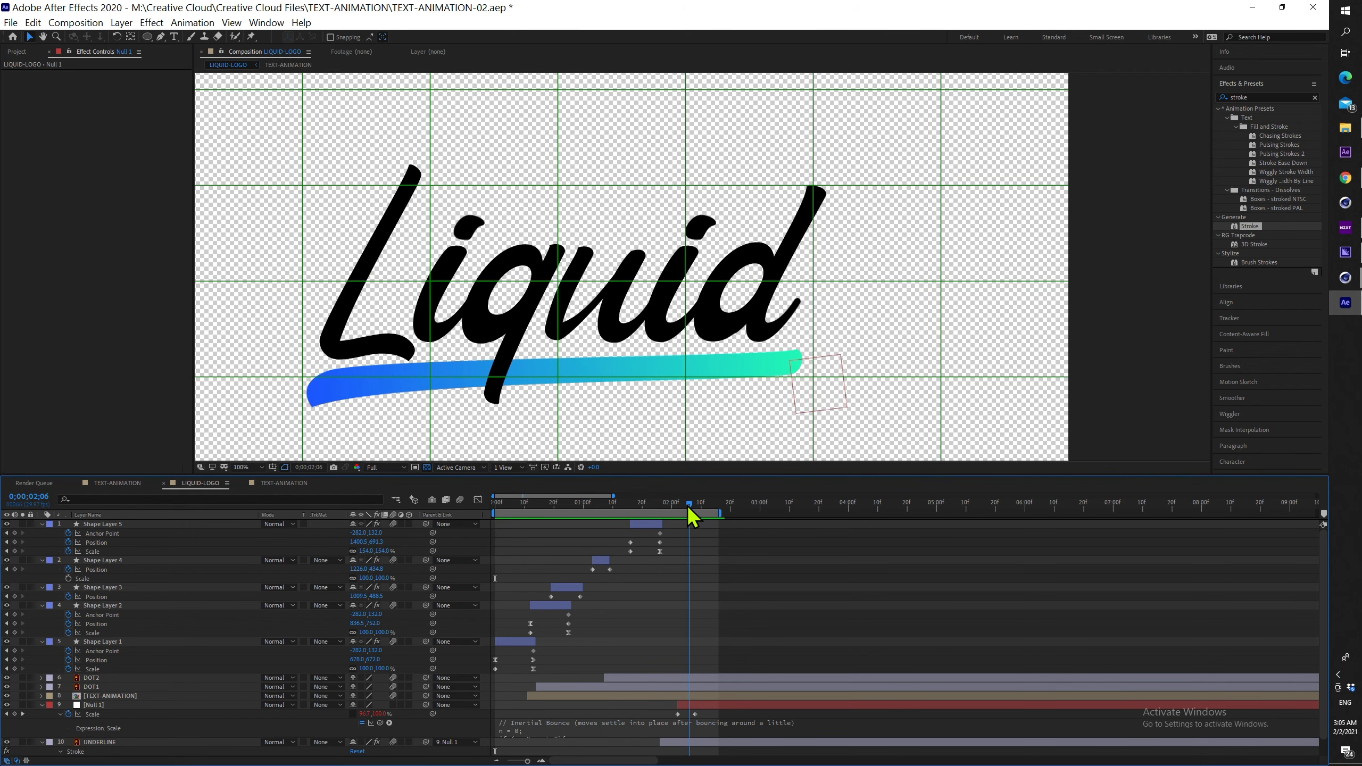
scroll(699, 739, "down", 2)
key("equal")
key("equal")
left_click_drag(642, 696, 677, 697)
key("Page_Down")
key("Page_Down")
key("space")
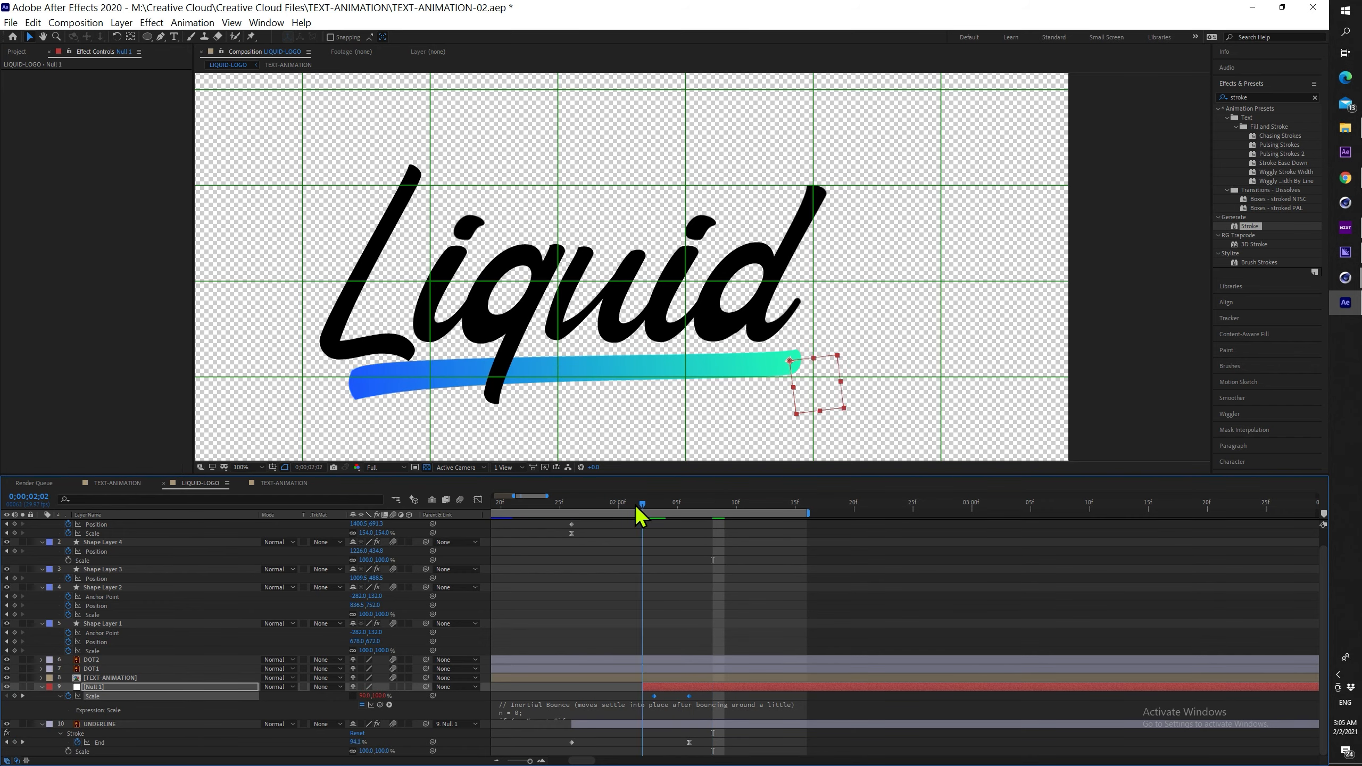
key("space")
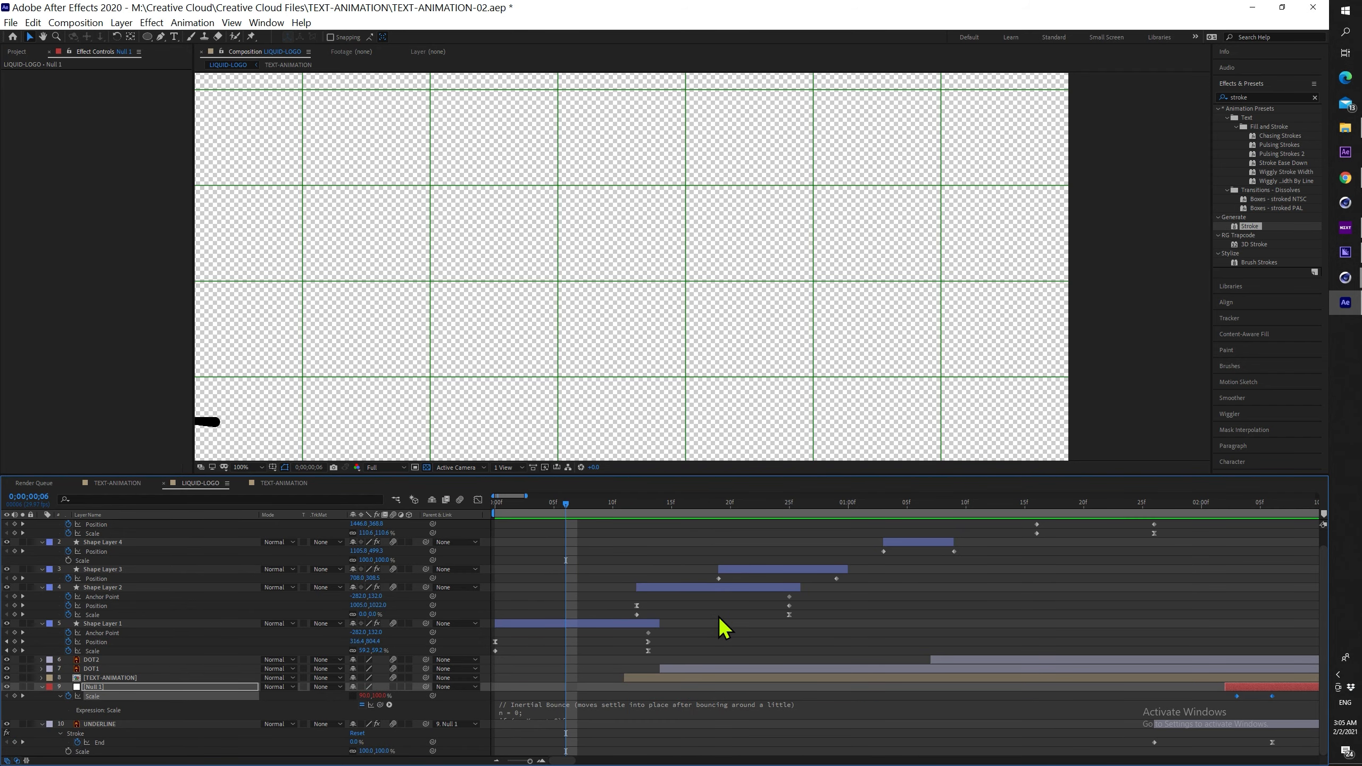
Shift the first Scale keyframe slightly earlier and preview the whole animation
key("minus")
key("minus")
left_click(698, 697)
key("equal")
left_click_drag(872, 697, 860, 696)
key("space")
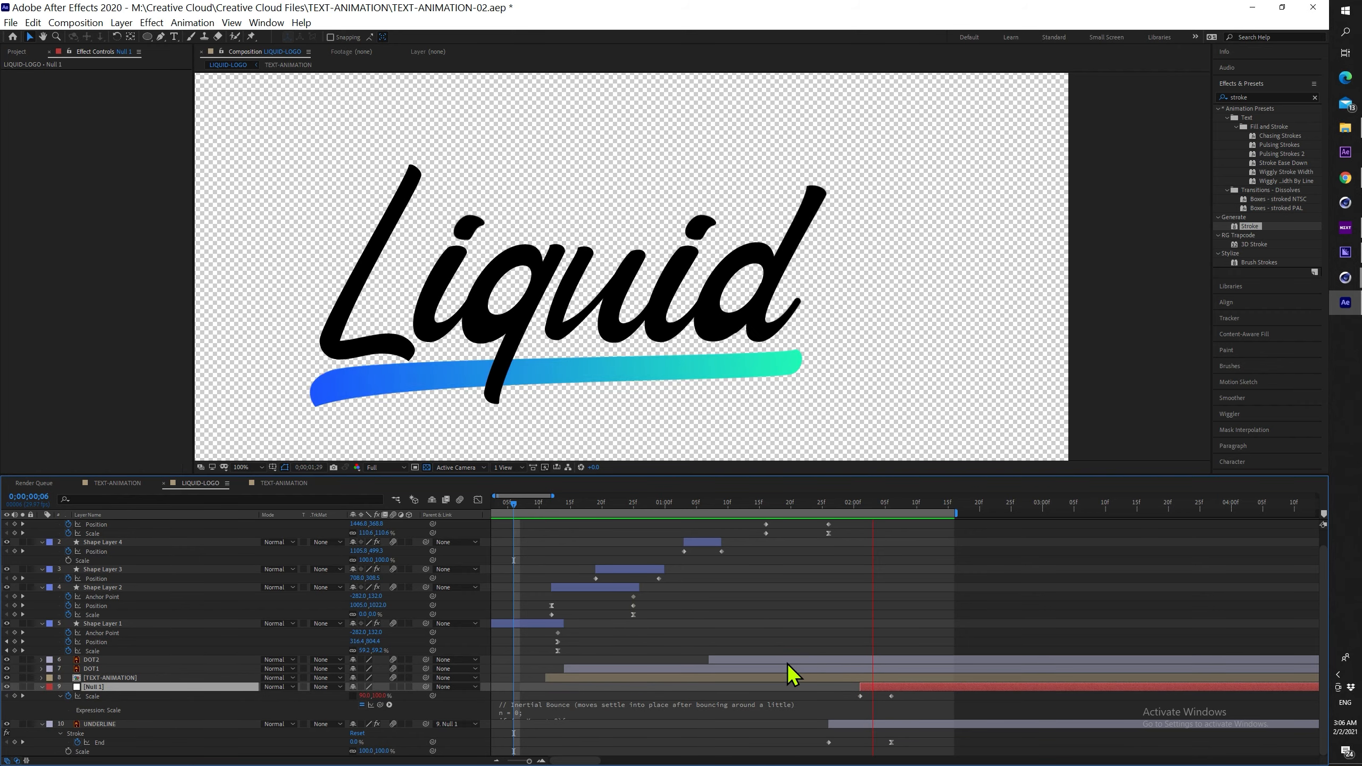
scroll(823, 352, "down", 1)
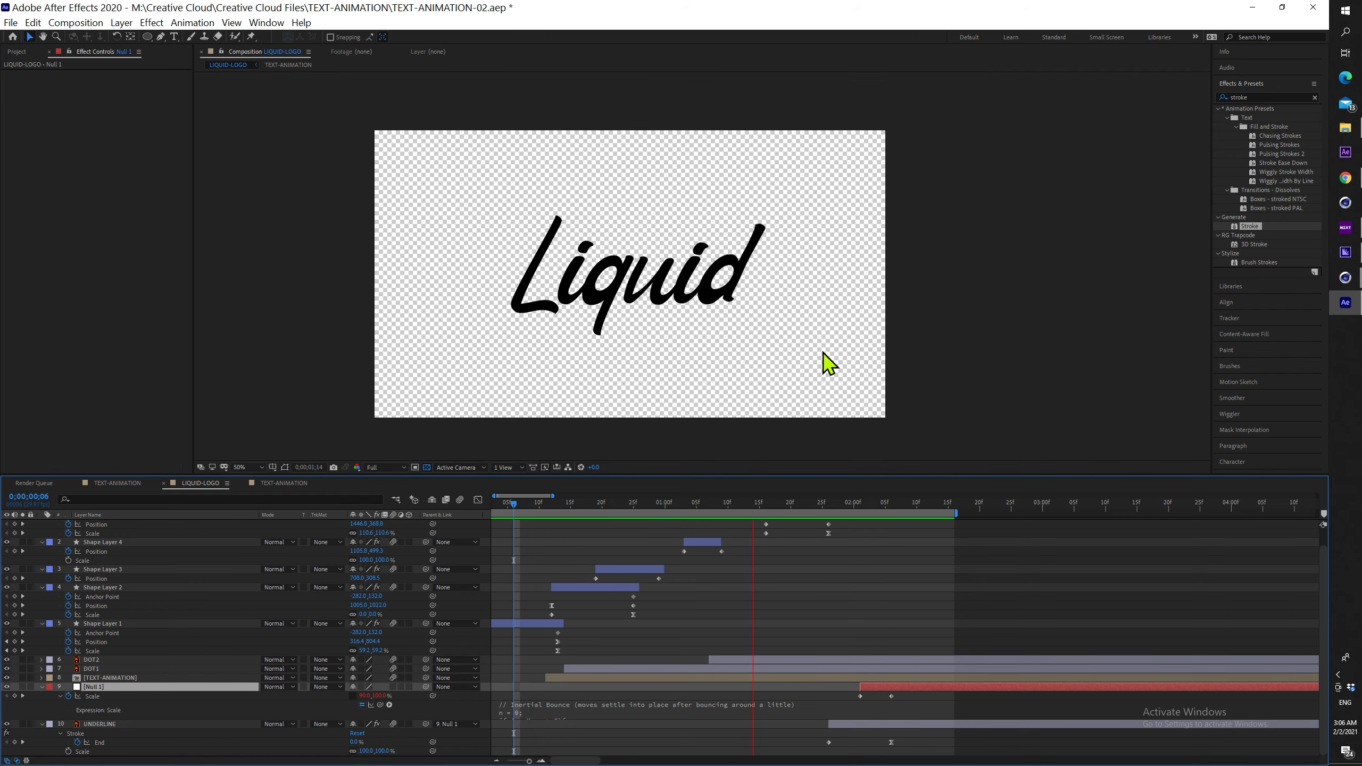
Rename the null layer BOUNCE-UNDERLINE
right_click(98, 687)
left_click(133, 667)
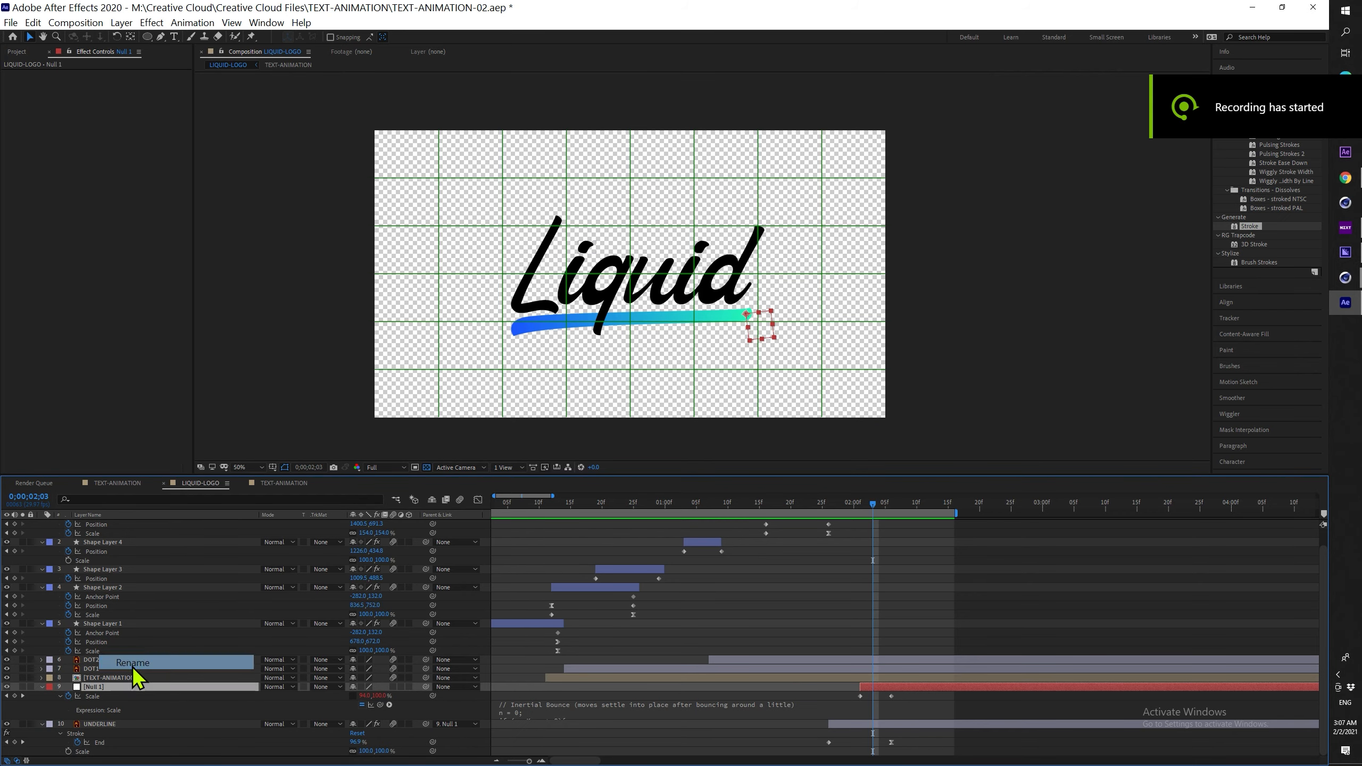
type("DOUNCE-UNDERLINE")
key("Return")
Collapse layer properties and rename the blob shape layers TRAIL one after another
left_click(886, 613)
key("u")
right_click(119, 560)
left_click(167, 538)
type("TRAIL")
right_click(155, 552)
left_click(166, 529)
type("TRAIL")
right_click(139, 542)
left_click(151, 520)
type("TRAIL")
right_click(124, 532)
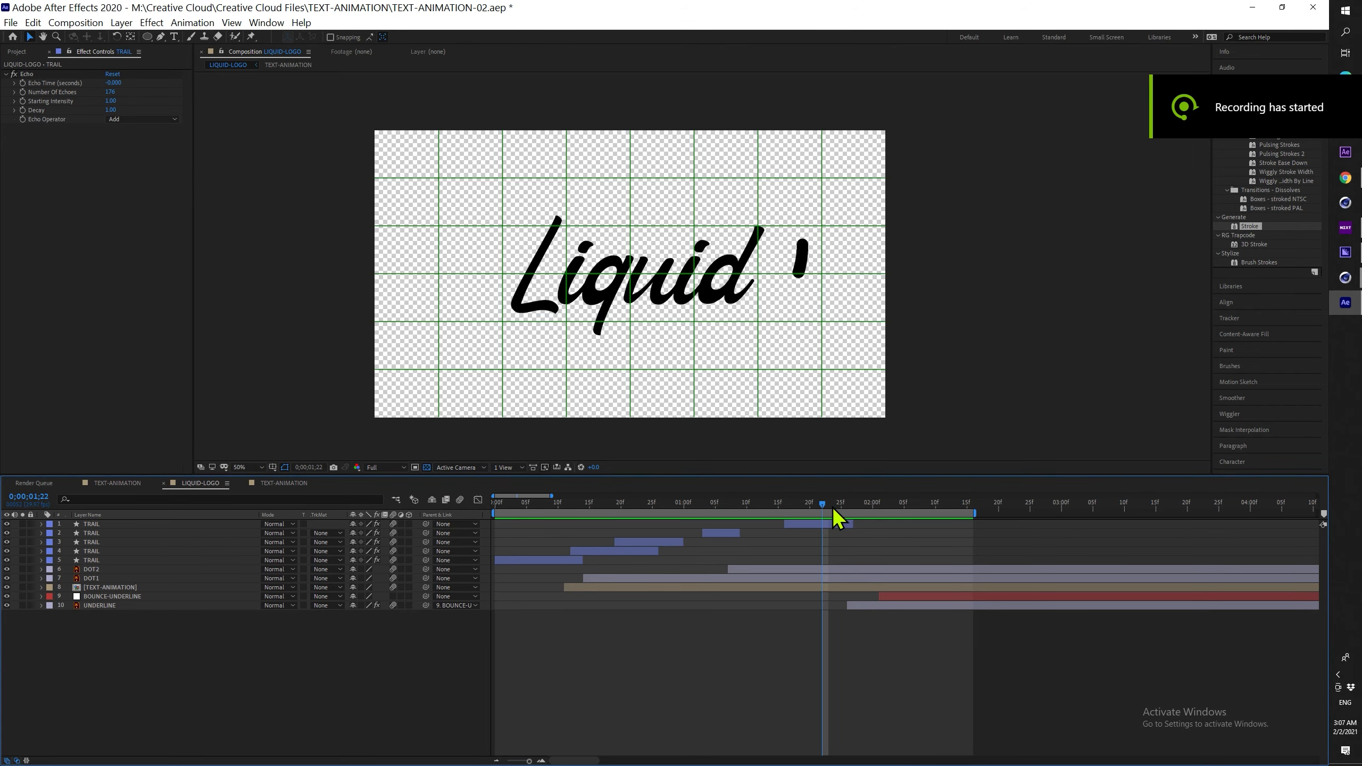
Apply Gradient Ramp to the top TRAIL layer at 01;24
left_click(832, 517)
left_click(769, 298)
scroll(769, 298, "up", 4)
left_click(1270, 98)
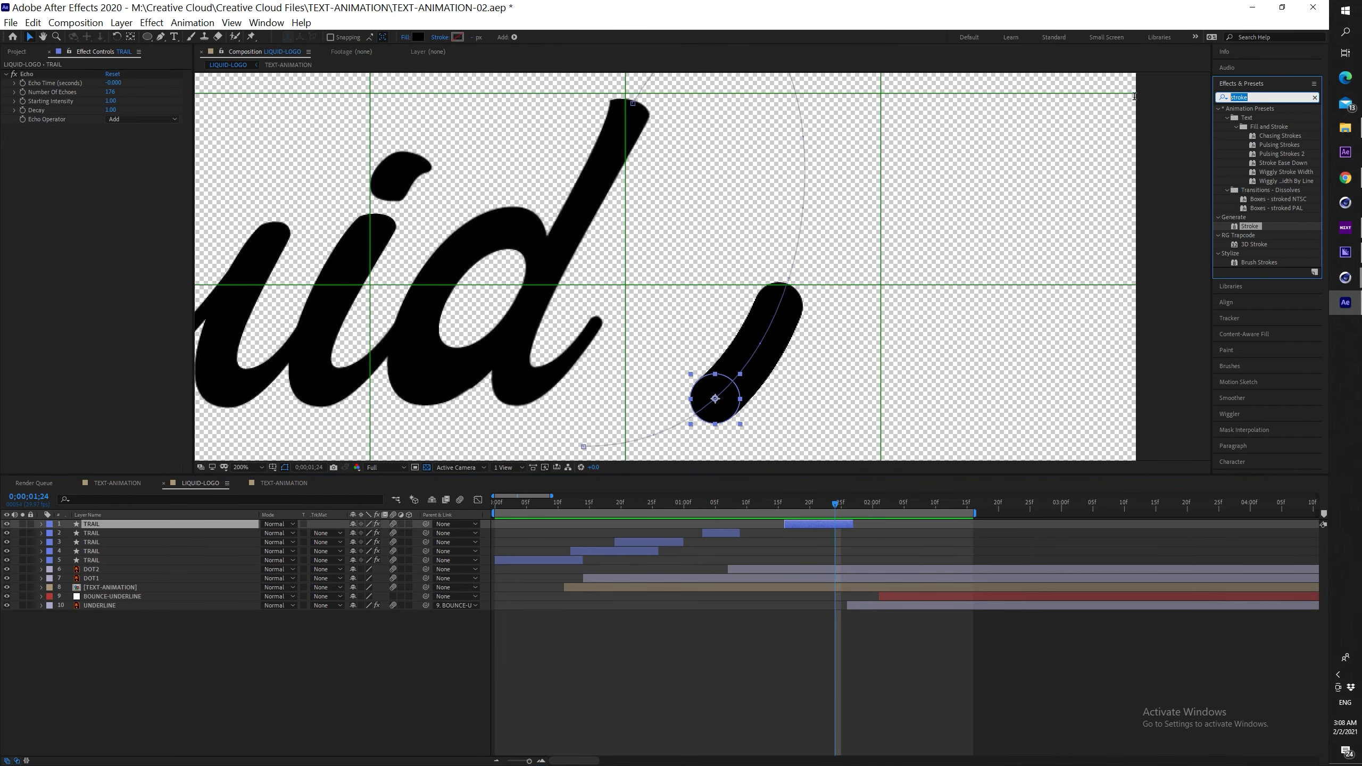
type("ramp")
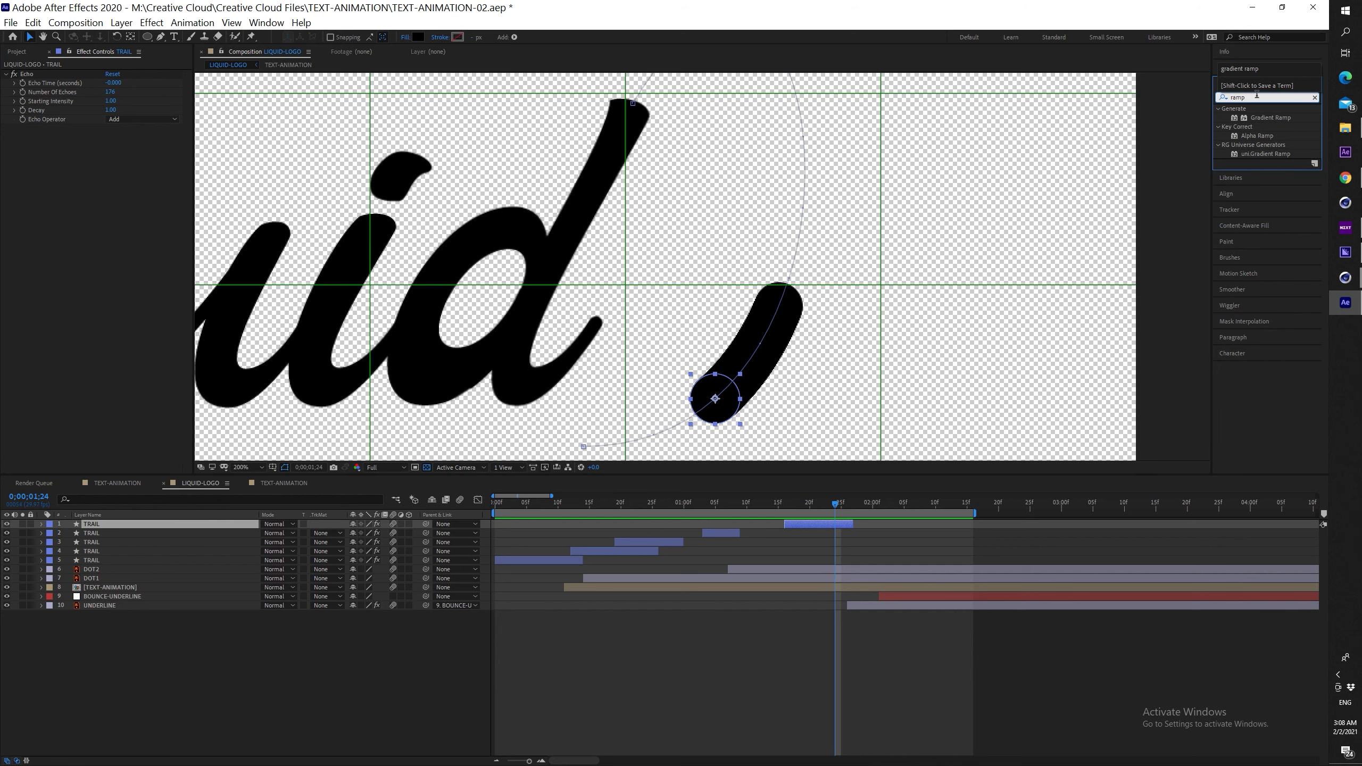
double_click(1274, 119)
scroll(724, 382, "down", 1)
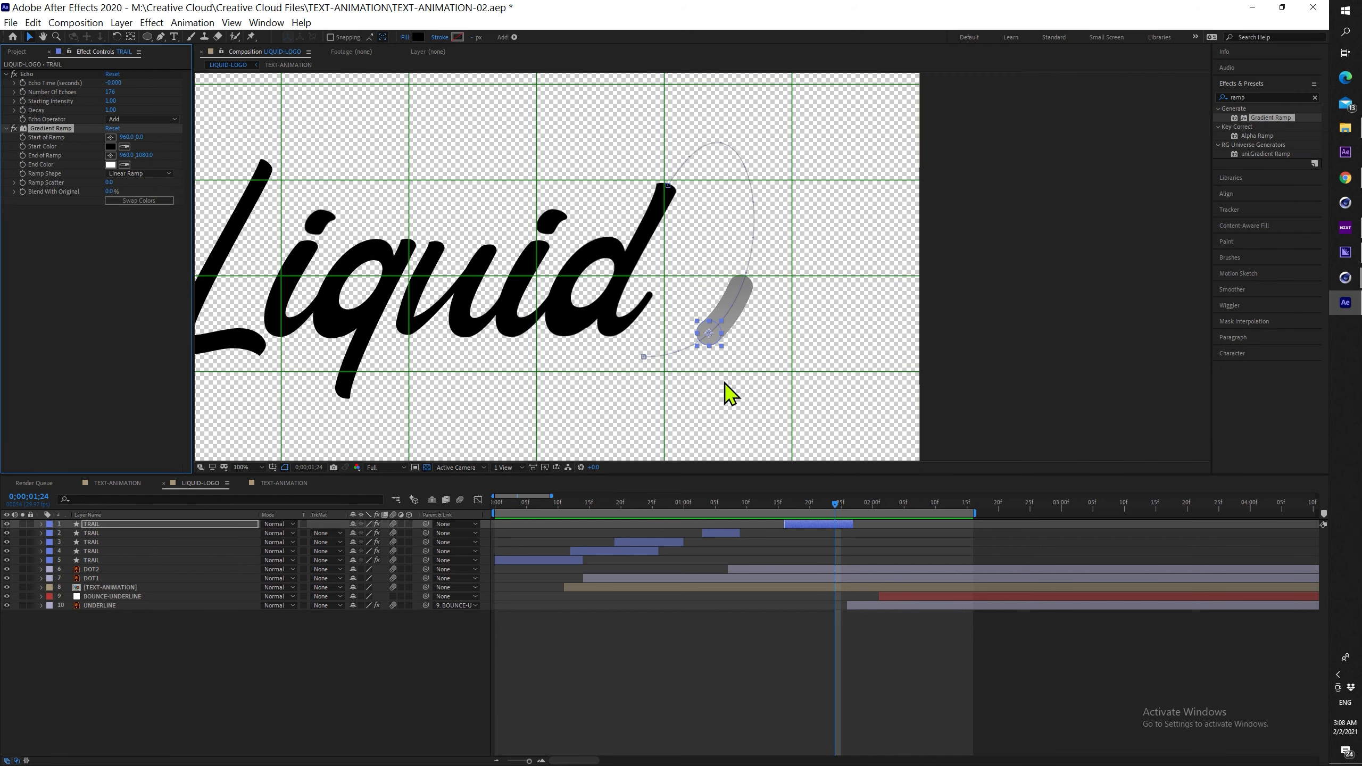
Eyedrop the ramp's start and end colours (teal and blue) from the underline at 02;06
left_click_drag(837, 505, 860, 507)
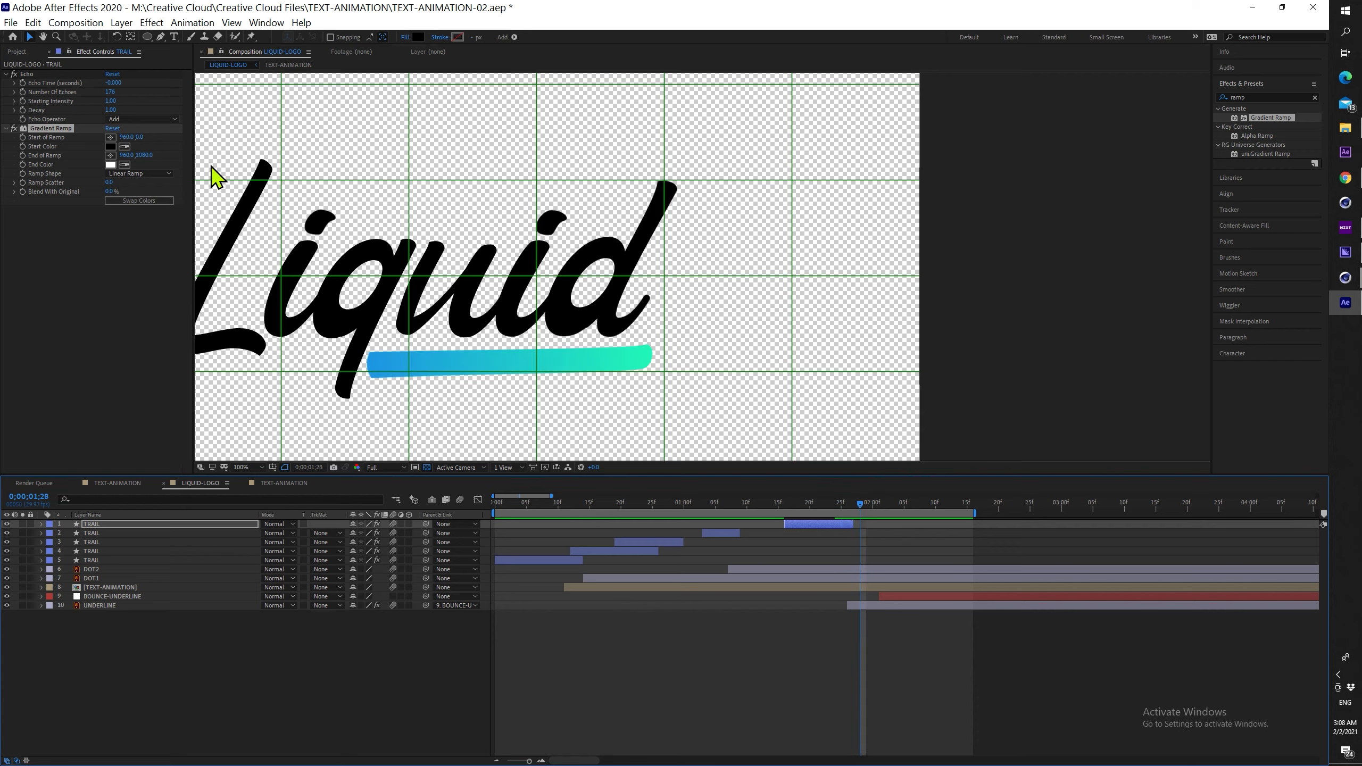
left_click(124, 145)
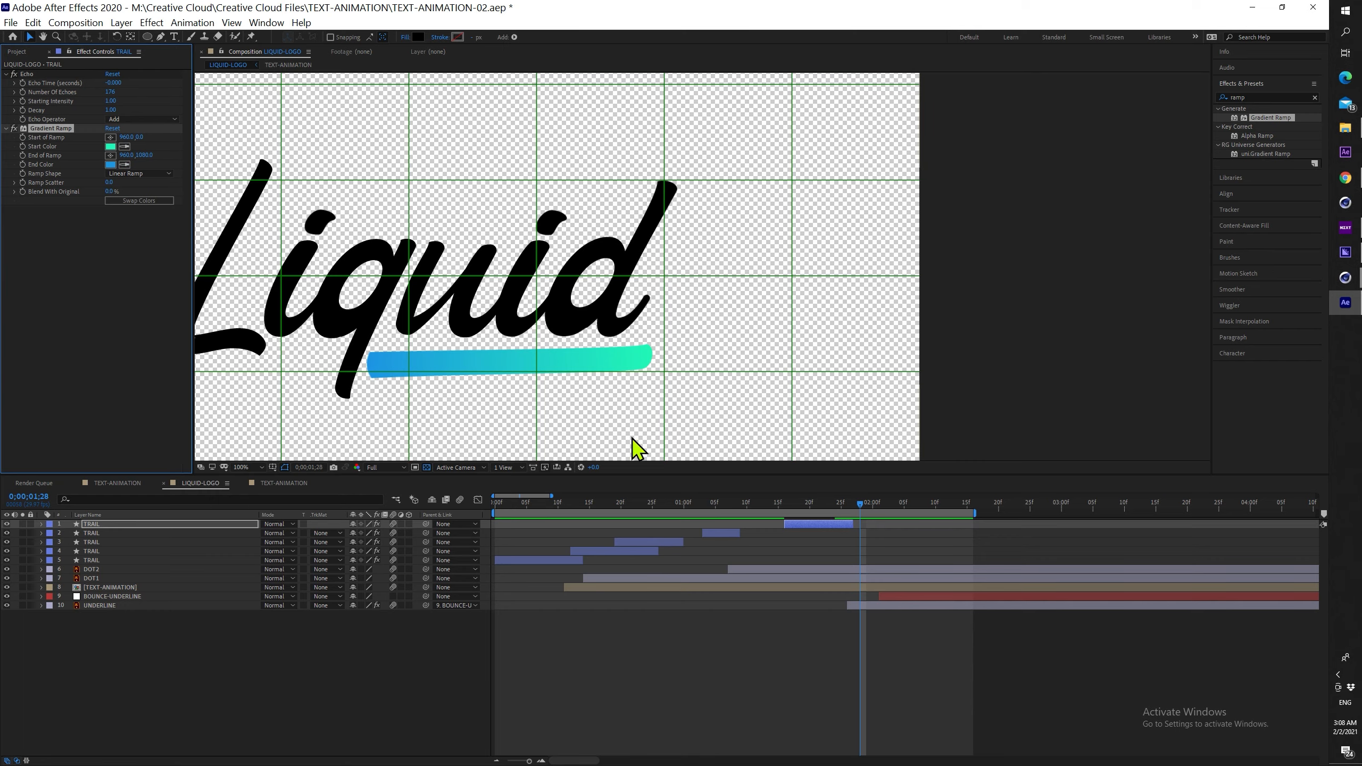
left_click(910, 505)
left_click(124, 165)
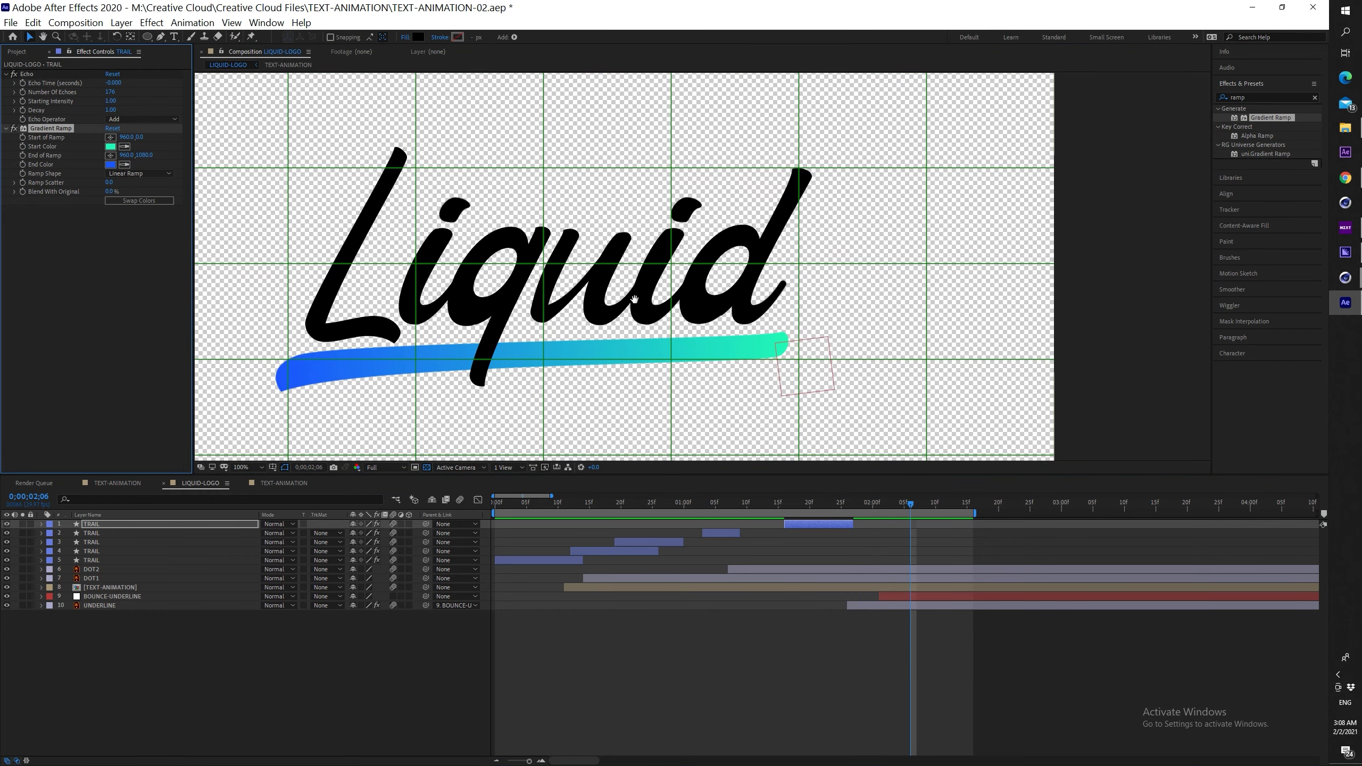
left_click_drag(634, 300, 552, 329)
left_click_drag(913, 506, 838, 501)
Put the ramp's start point on the trail's tail and end point above it, then scrub to 01;19
left_click(114, 138)
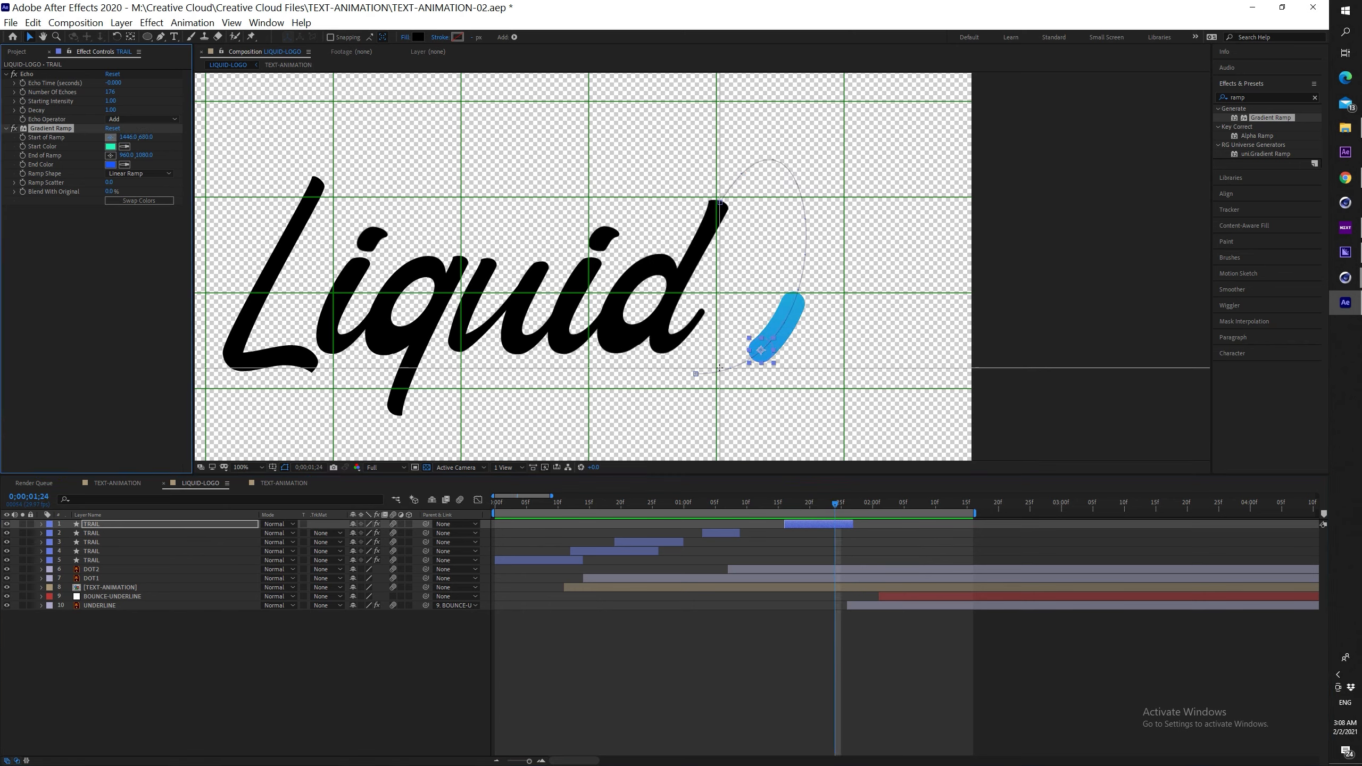
left_click(710, 372)
left_click_drag(711, 372, 704, 377)
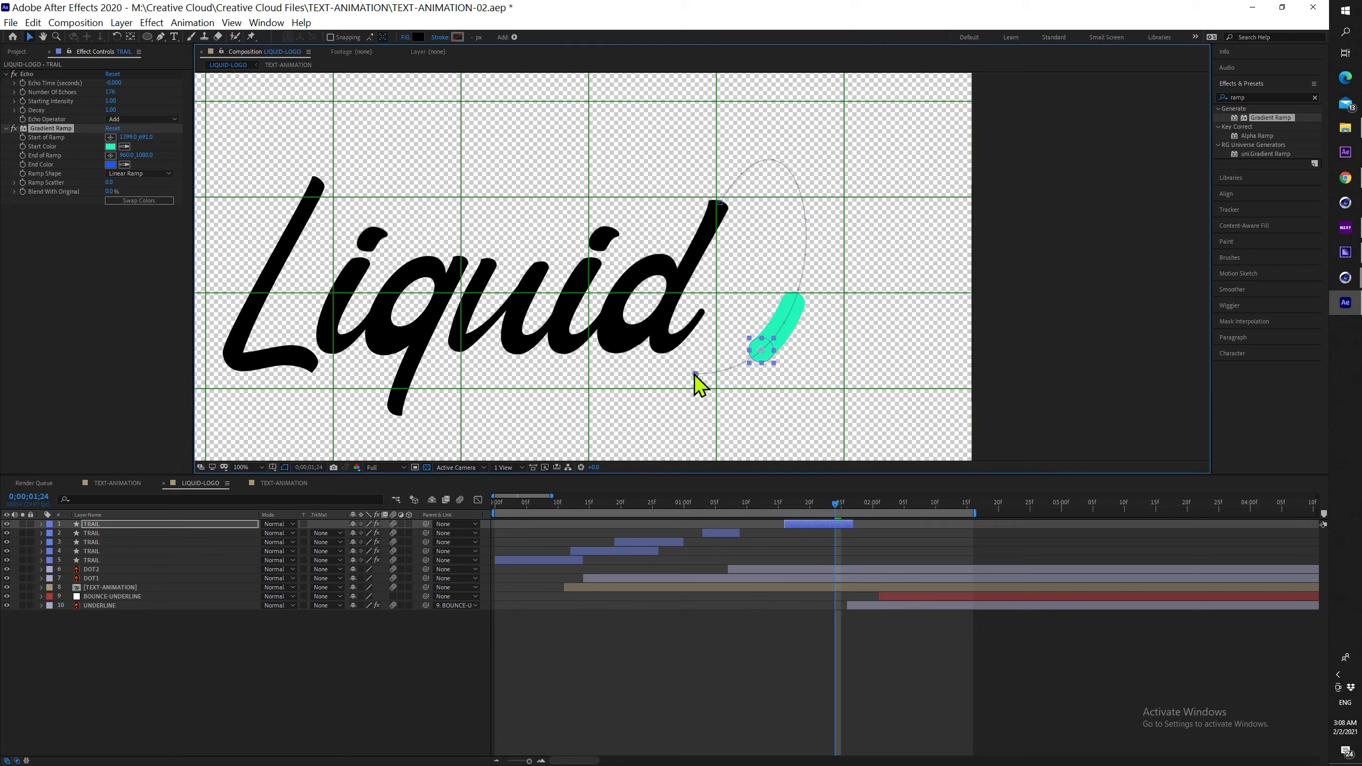
left_click(111, 155)
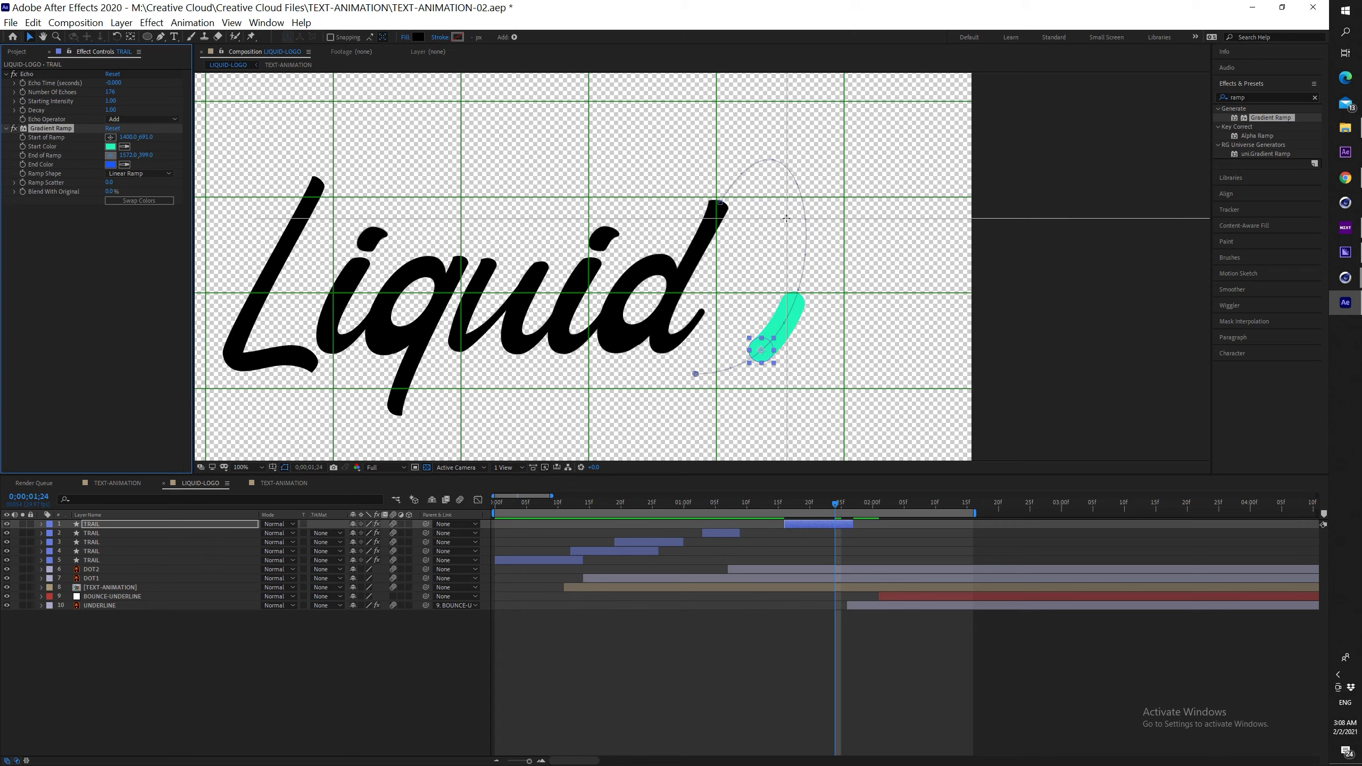
left_click(803, 214)
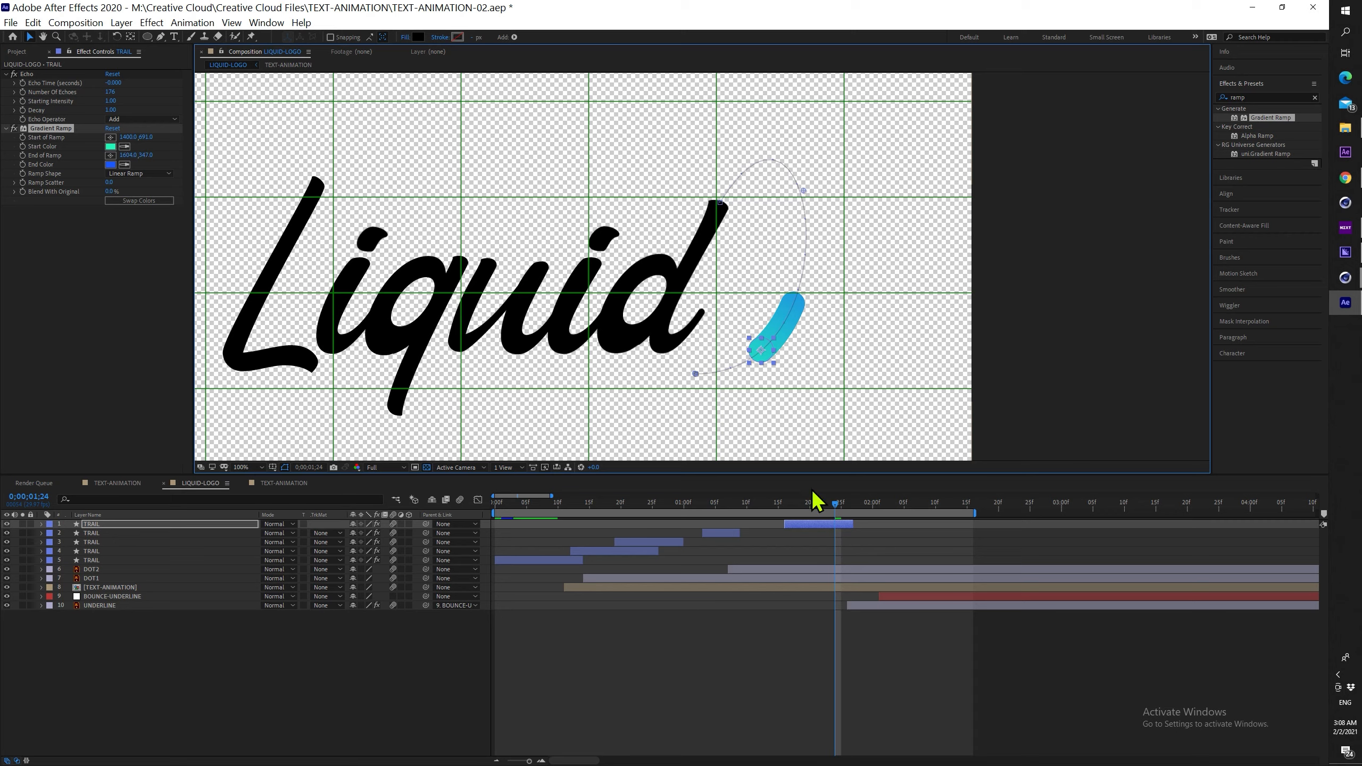
left_click_drag(839, 516, 843, 519)
left_click_drag(846, 511, 785, 503)
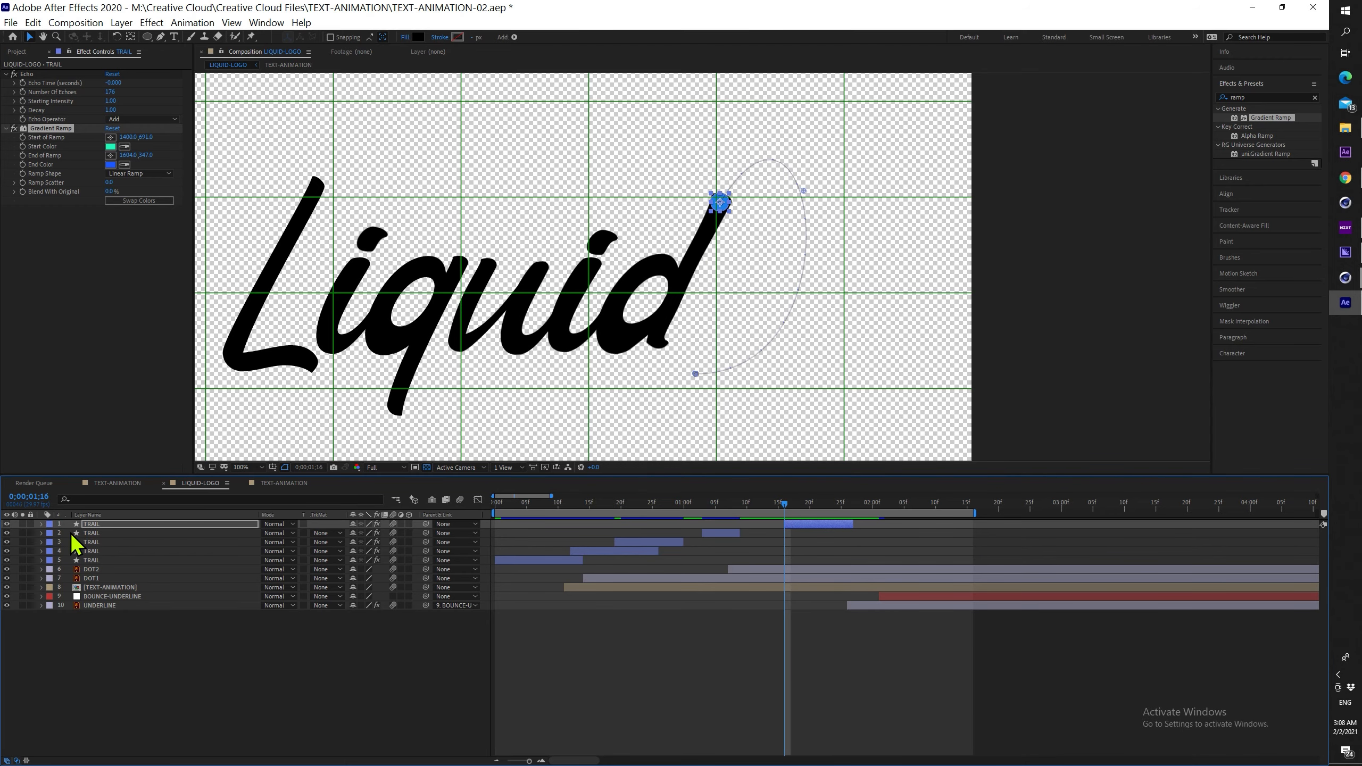
Keyframe the TRAIL Gradient Ramp's Blend With Original at 100% at 01;16
left_click(41, 524)
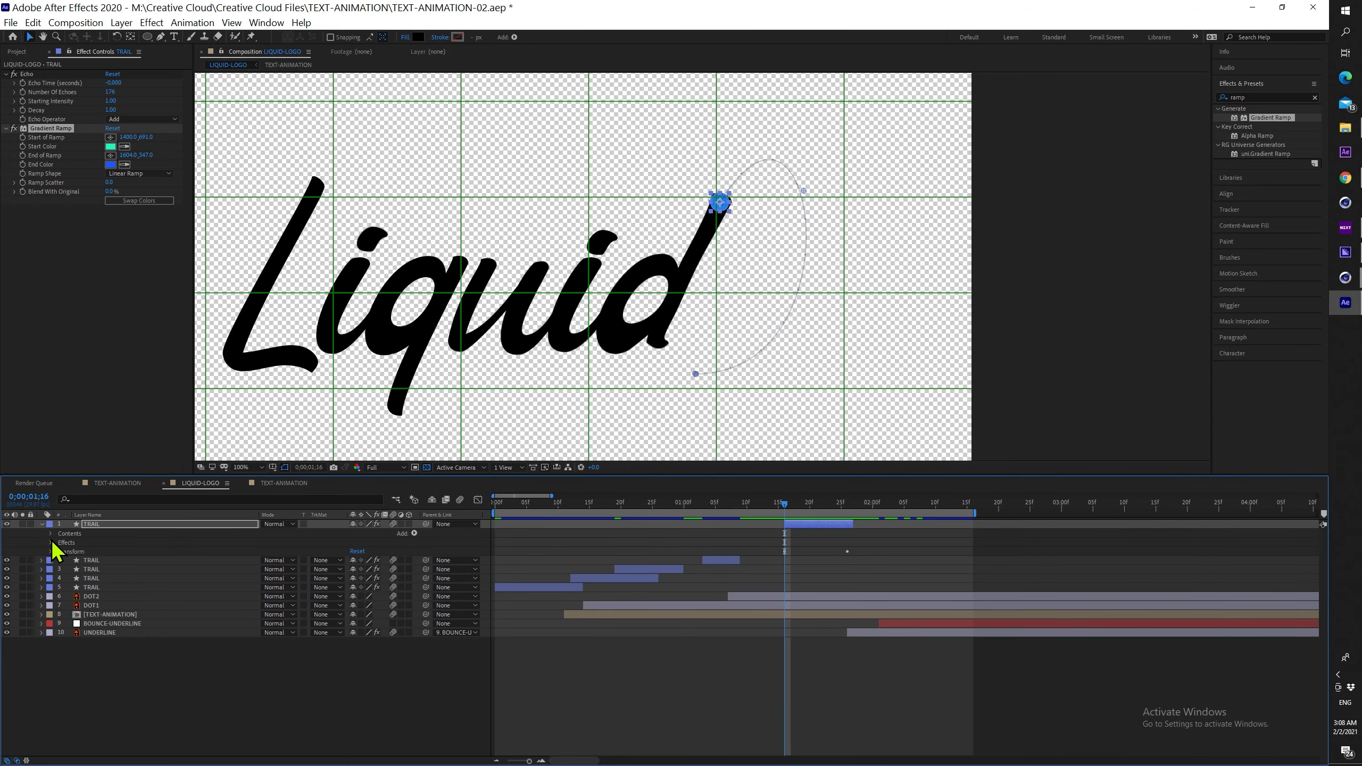
left_click(51, 543)
left_click(60, 561)
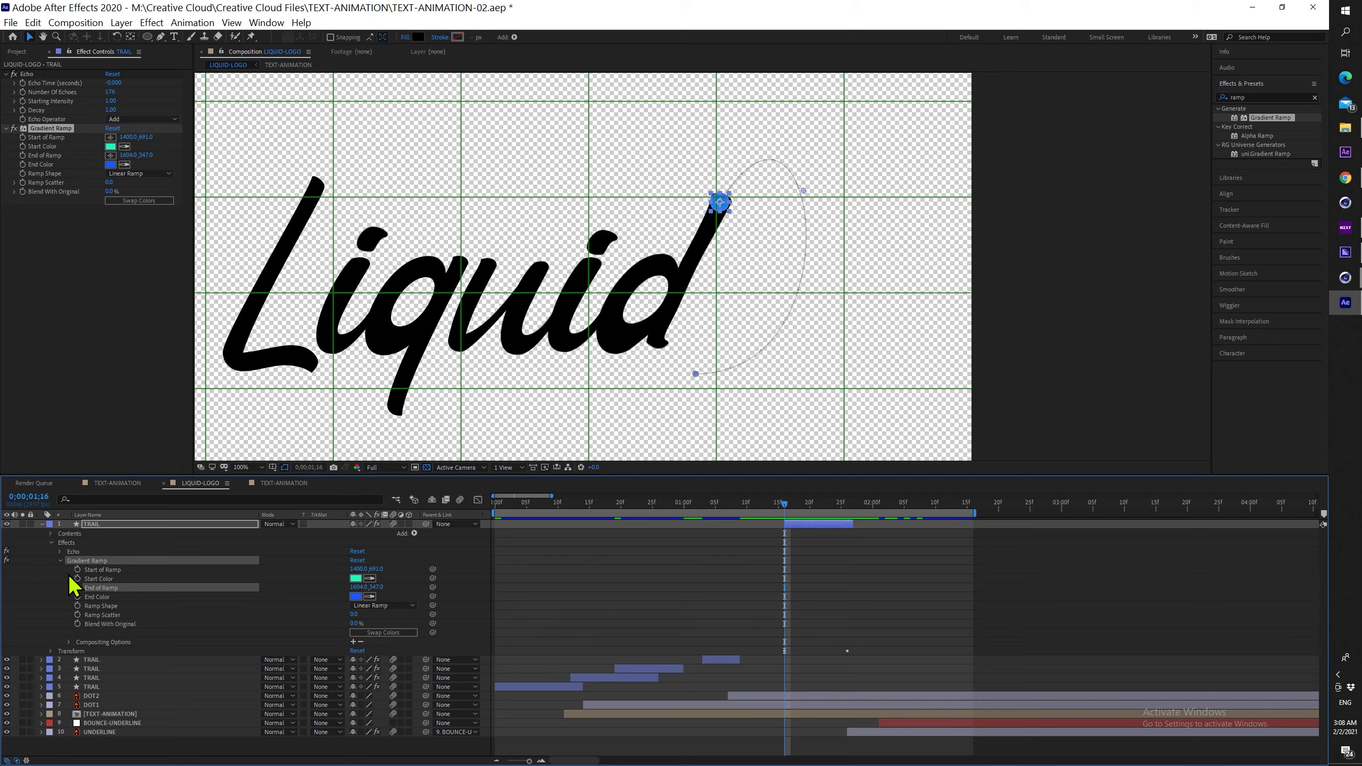
left_click(131, 625)
left_click(68, 643)
left_click_drag(355, 623, 370, 624)
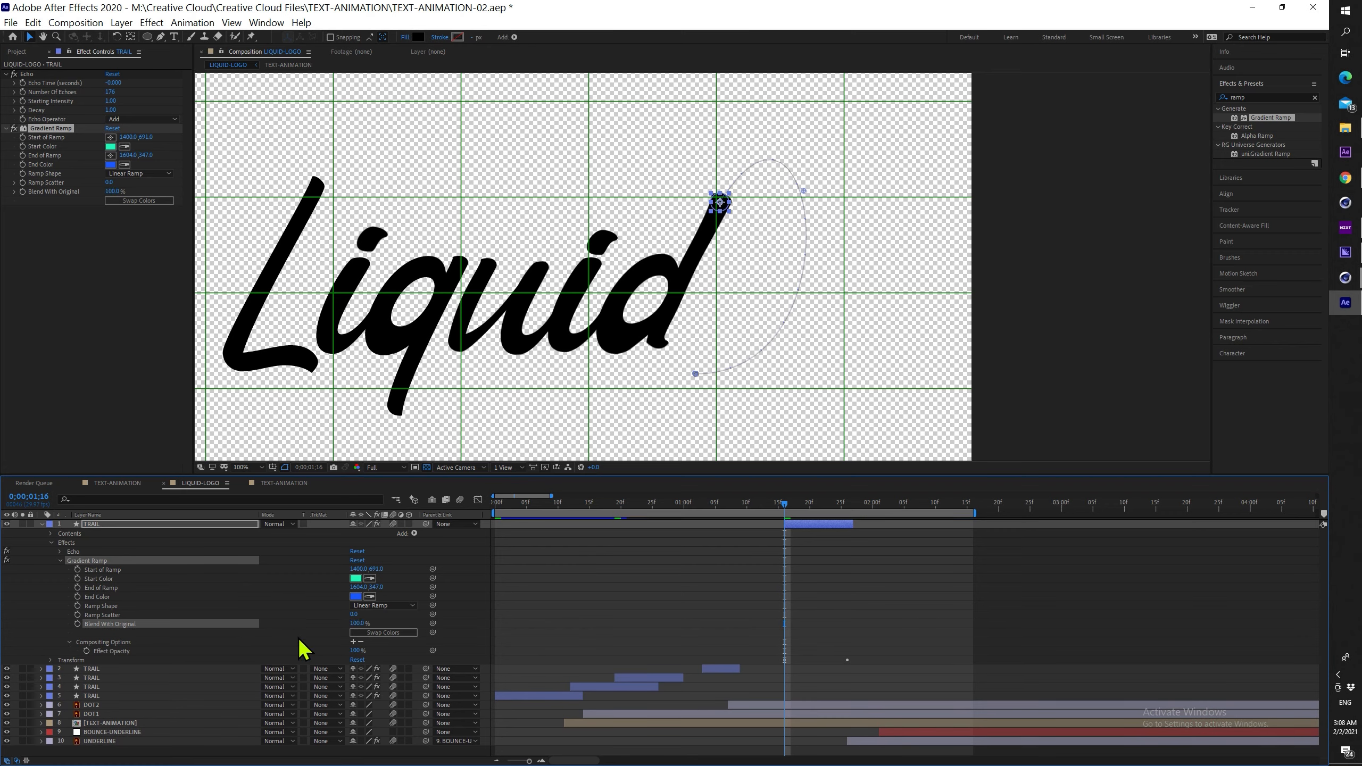
left_click(78, 623)
At 01;26 set Blend With Original to 0%, then return to 01;16 to review the fade
left_click_drag(787, 509, 852, 504)
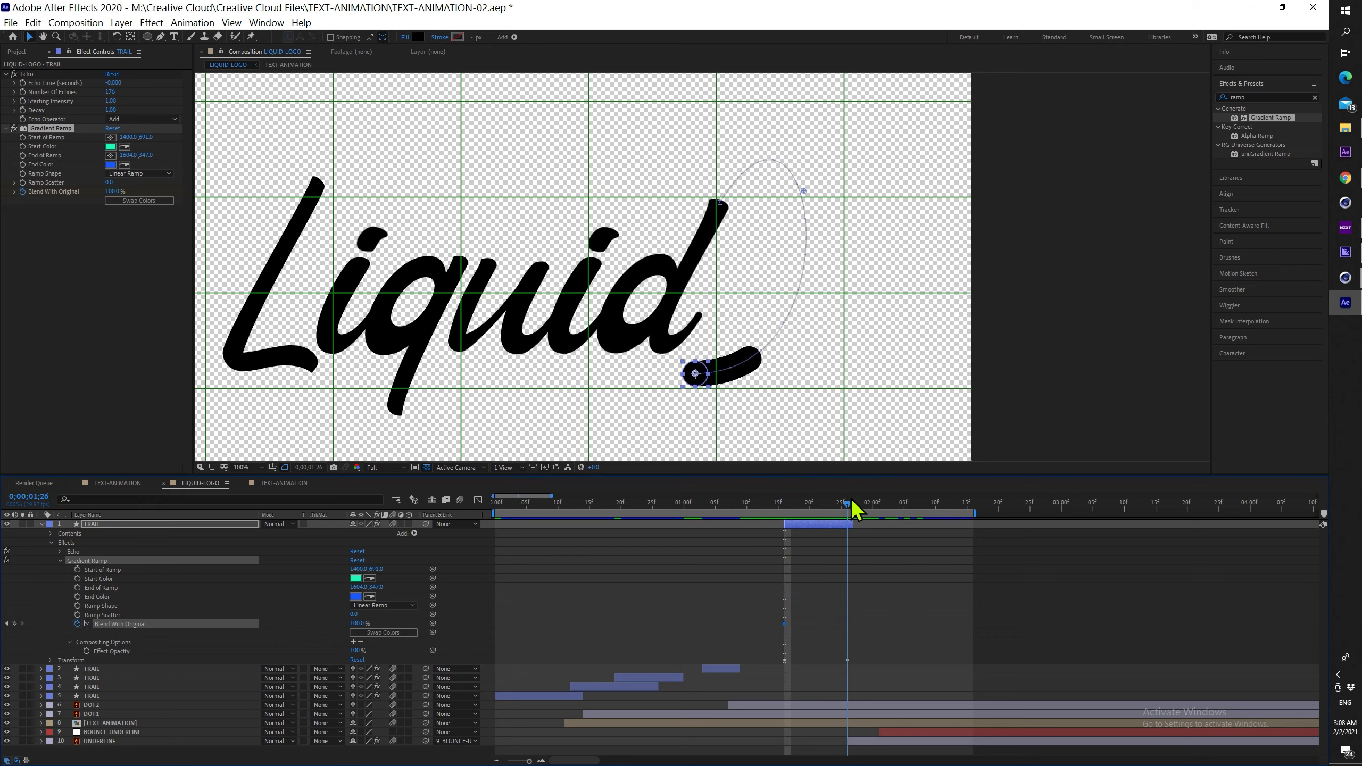
left_click(358, 623)
type("00")
key("Return")
left_click(882, 594)
mouse_move(847, 508)
left_mouse_down()
mouse_move(783, 513)
mouse_move(865, 504)
mouse_move(523, 493)
left_mouse_up()
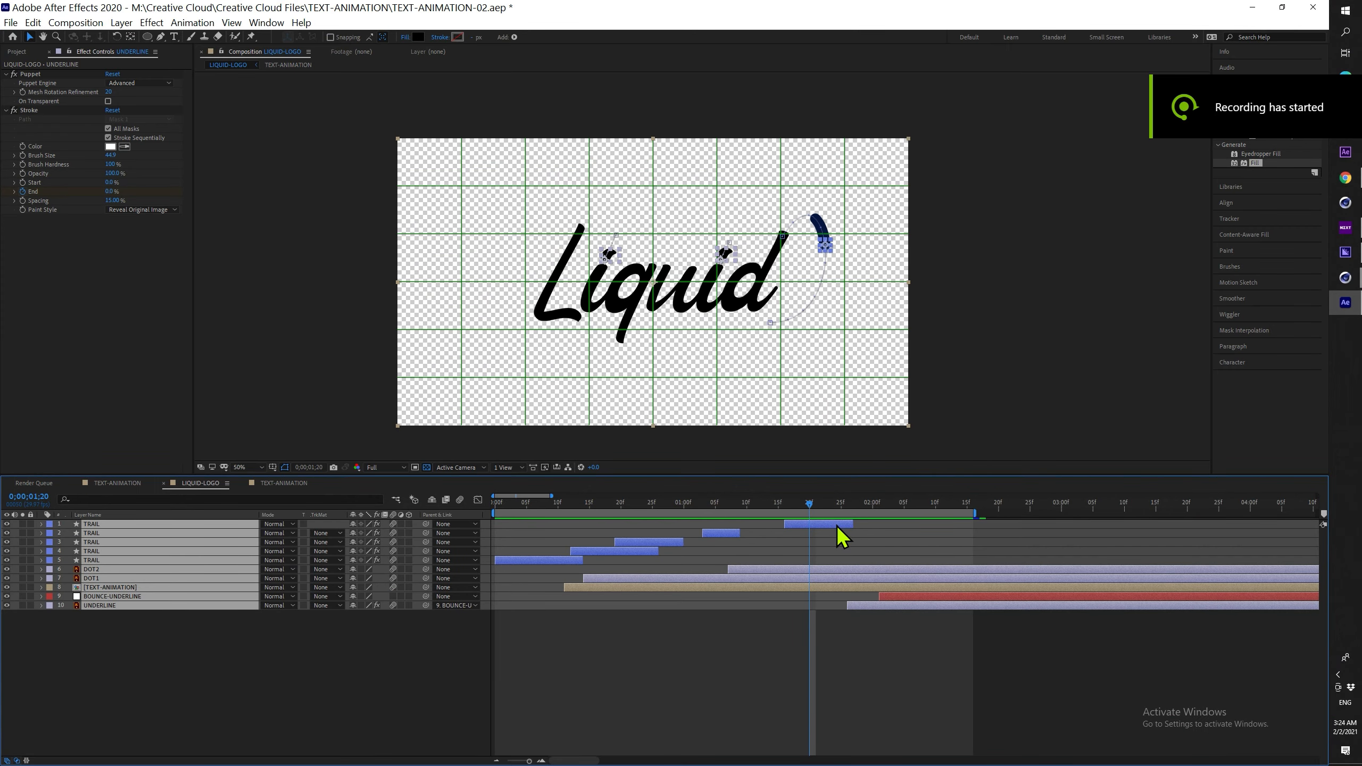
Pre-compose the selected trail, dot, text and underline layers as TEXT-ANIMATION-COMP
right_click(838, 527)
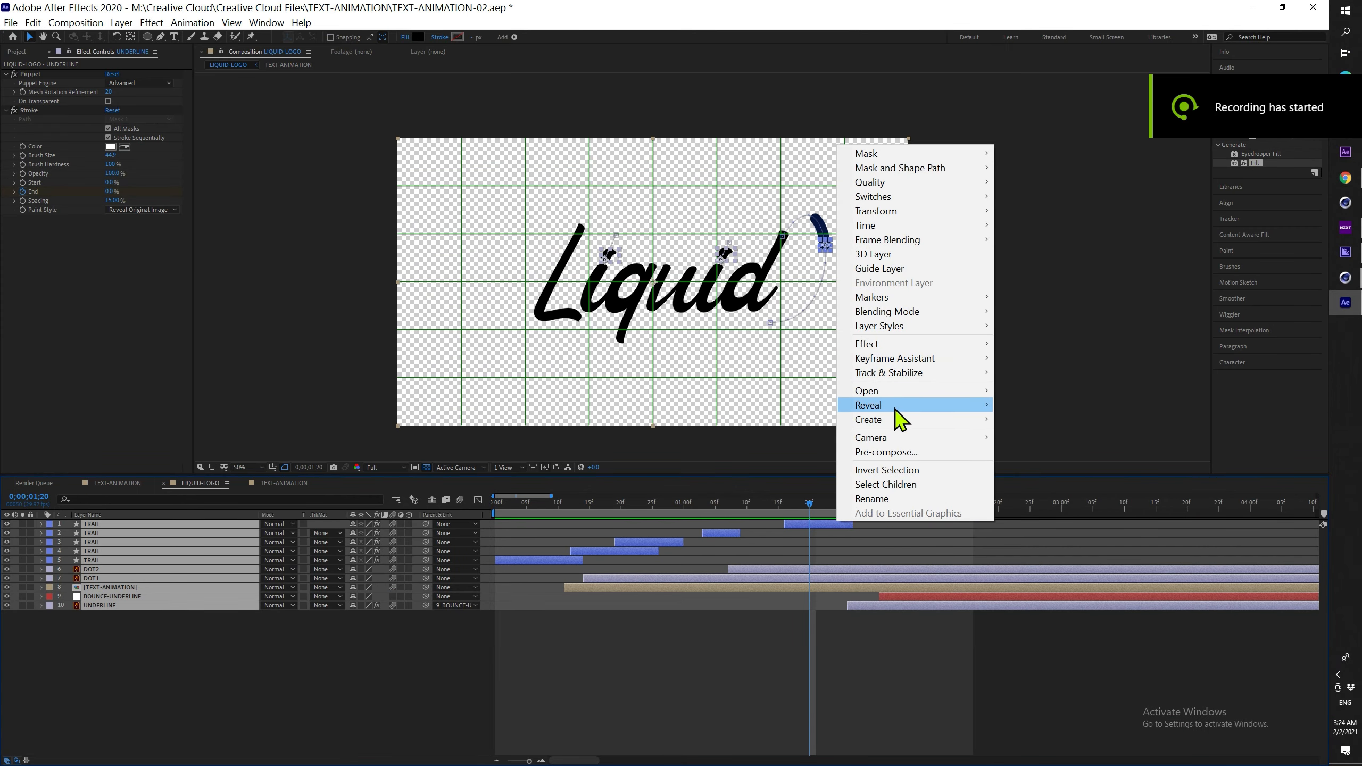
left_click(902, 454)
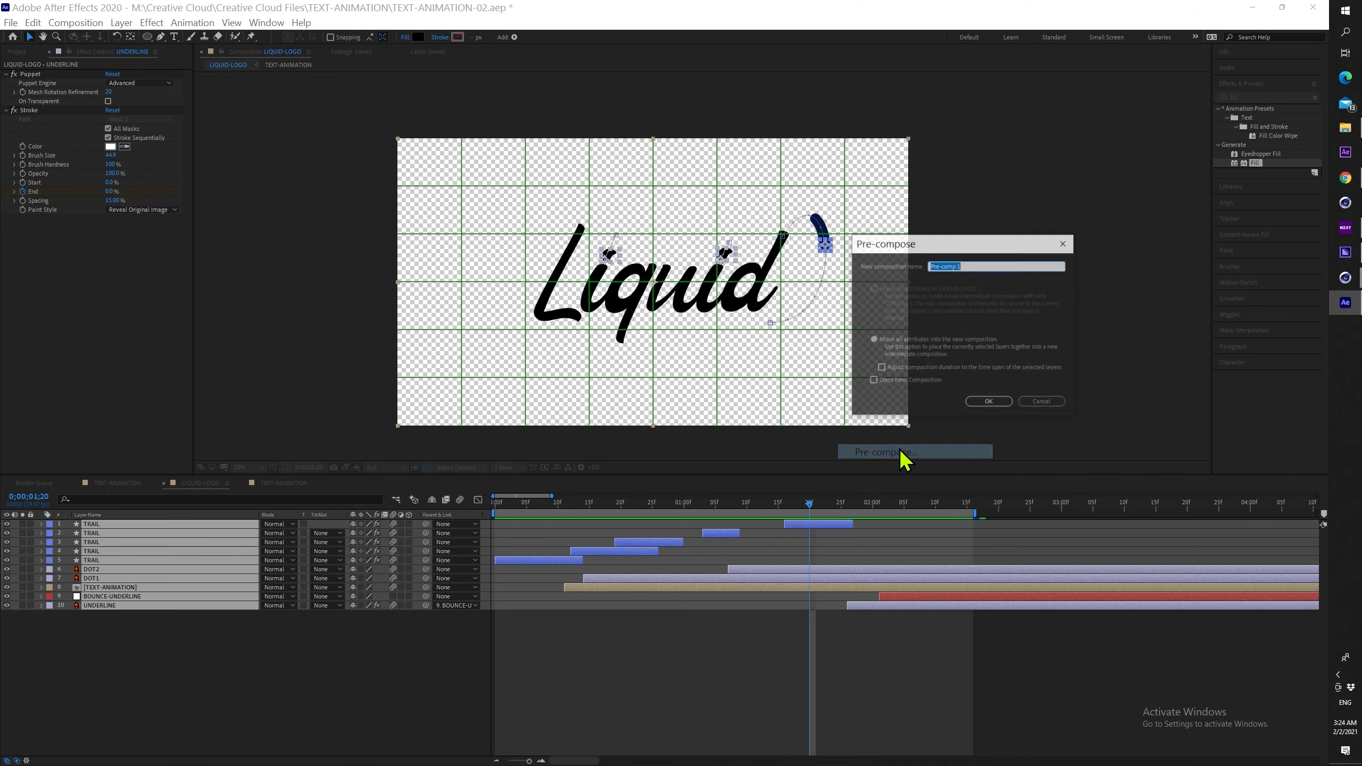
type("TEXT-ANIMATION-COMP")
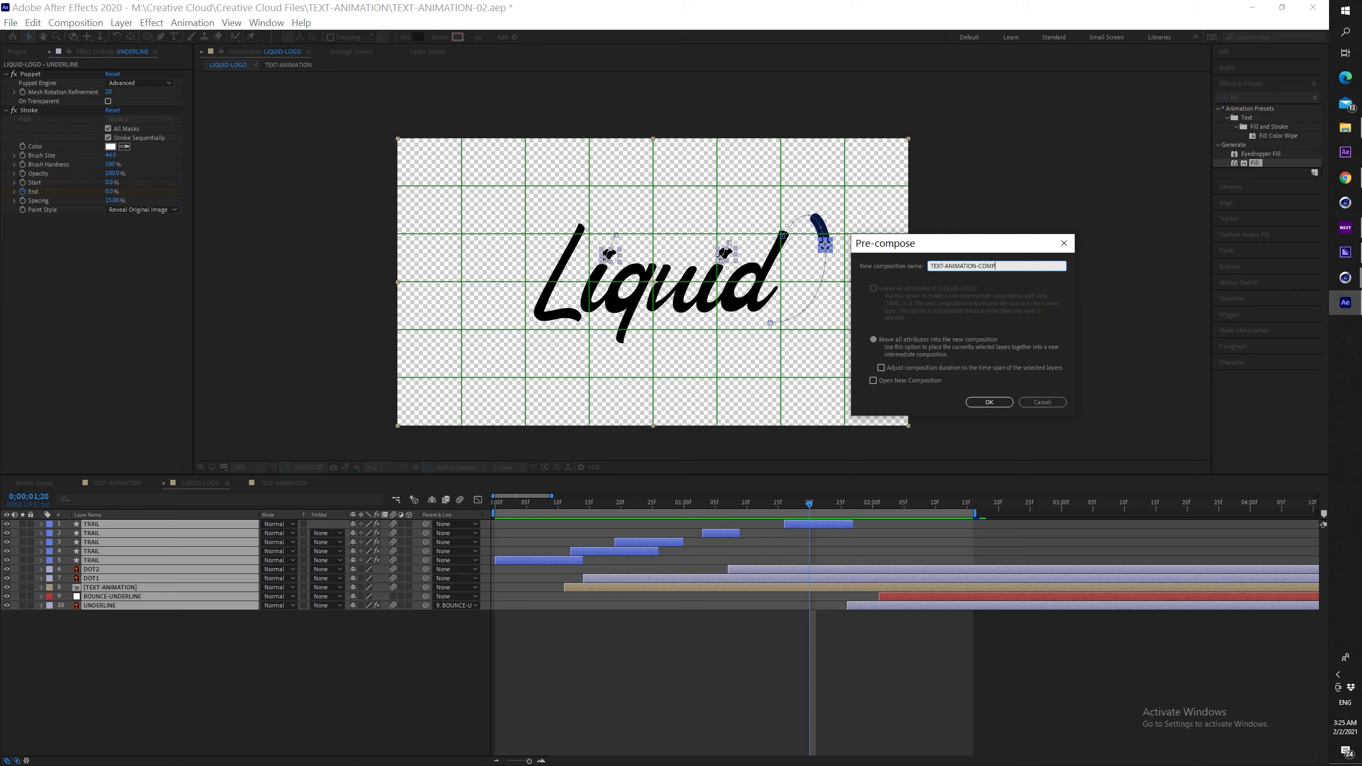
key("Return")
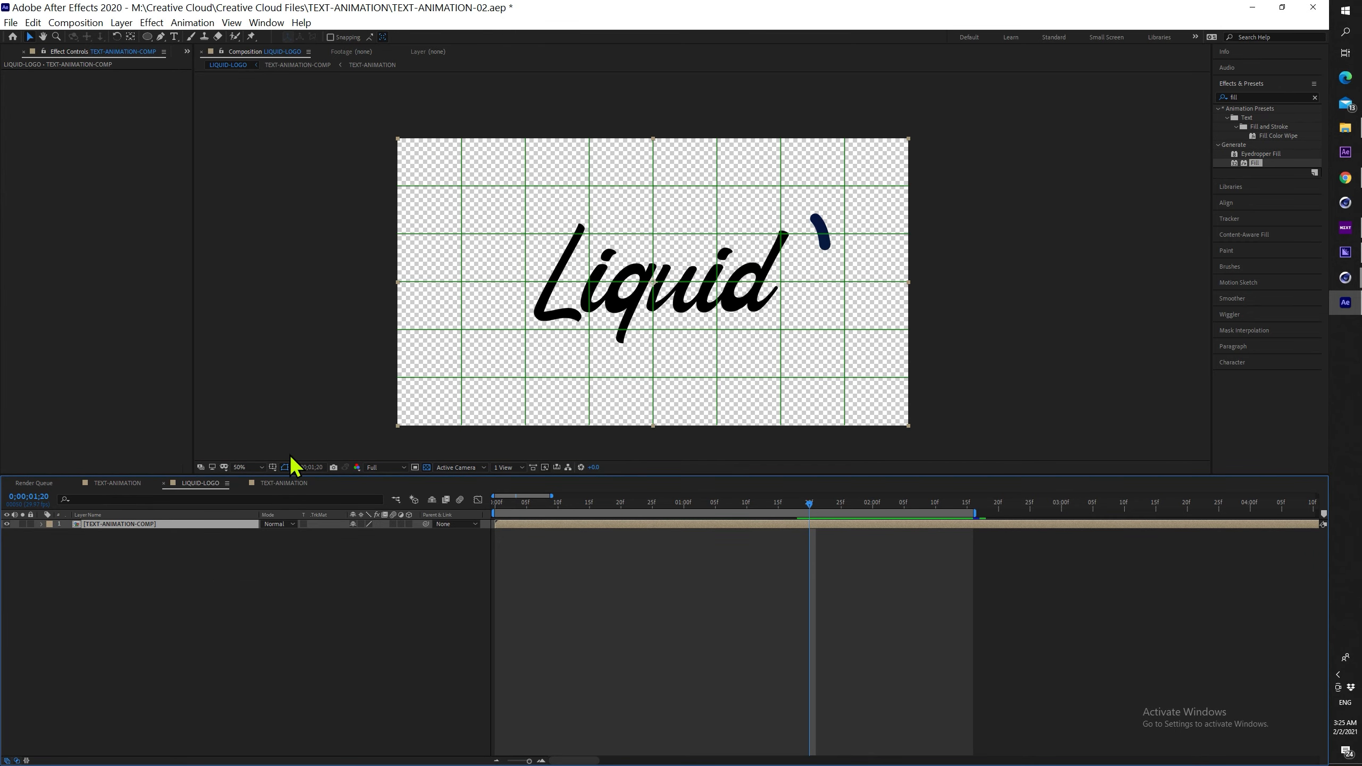
Select the Brush tool and set the paint foreground colour to black (000000)
mouse_move(589, 509)
left_mouse_down()
mouse_move(497, 507)
mouse_move(633, 506)
mouse_move(741, 475)
left_mouse_up()
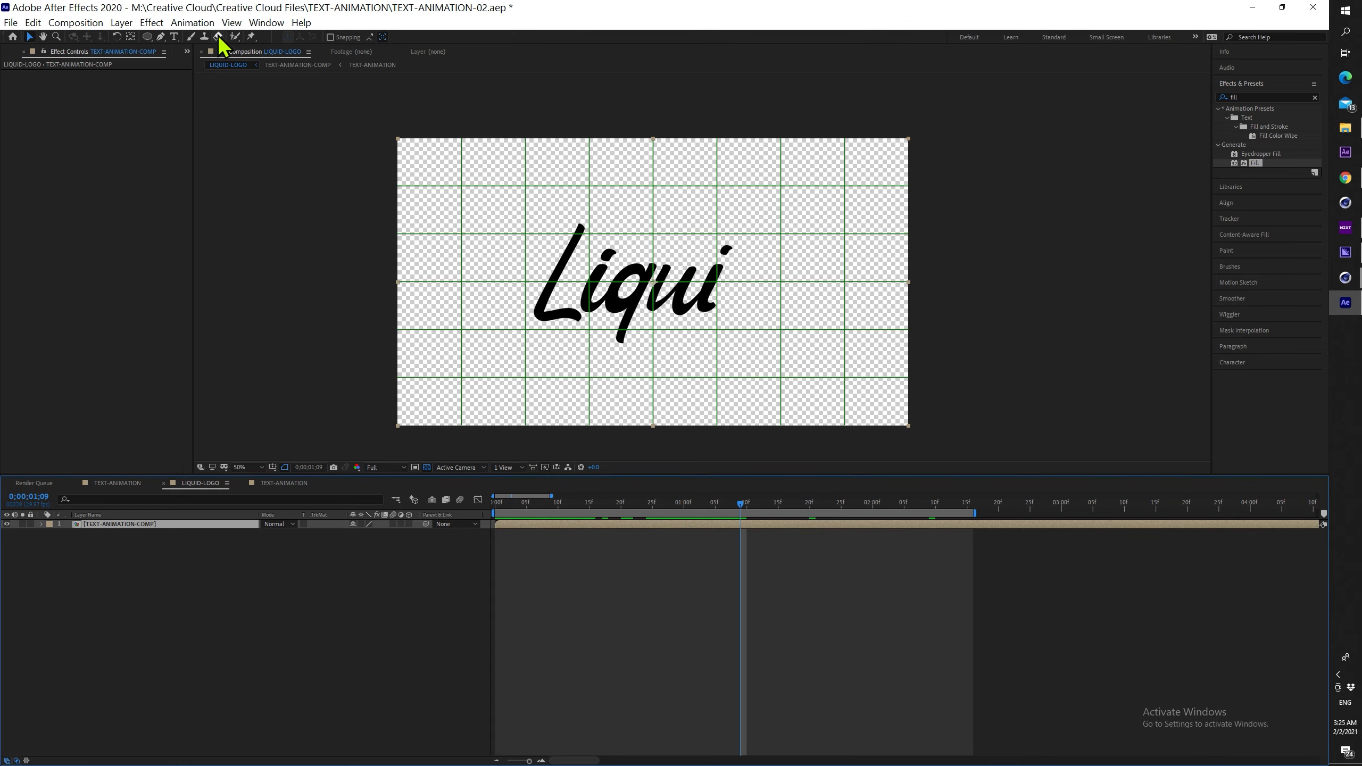
left_click(192, 36)
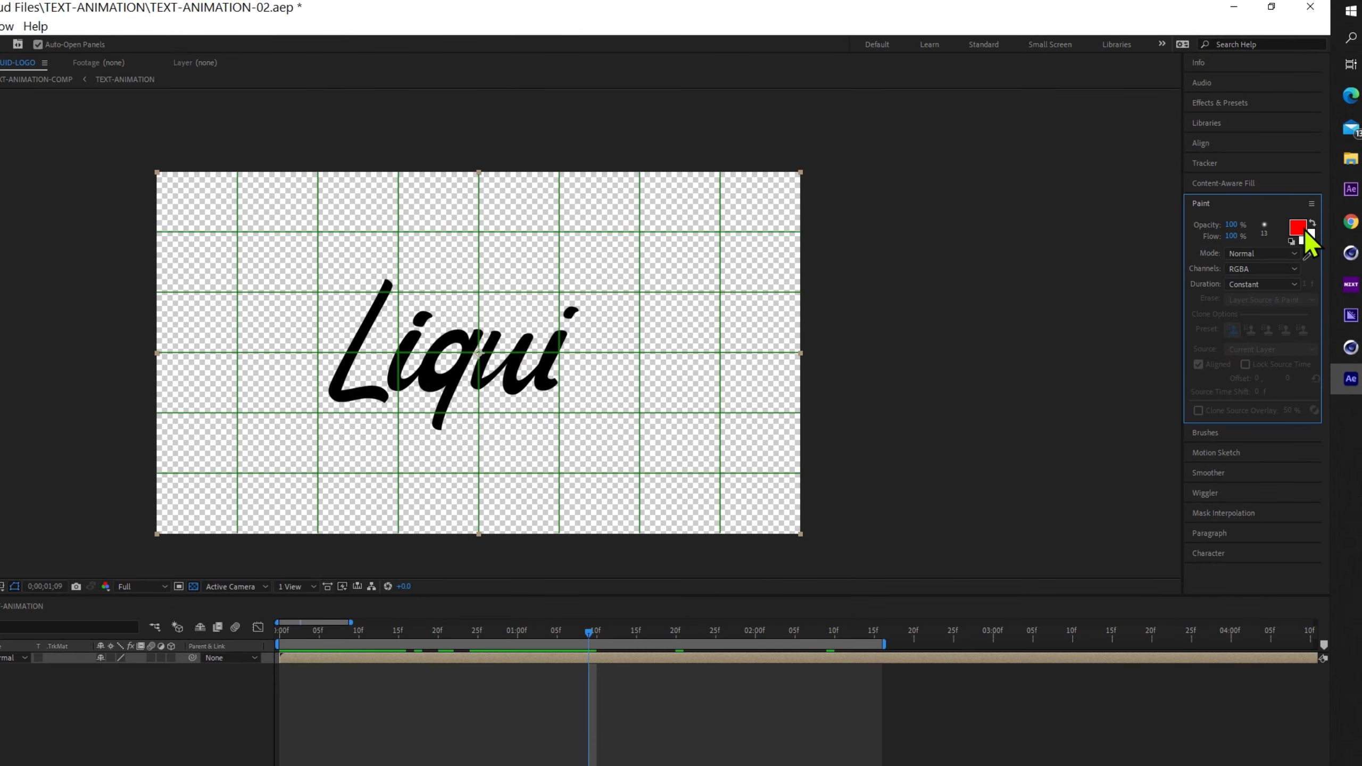
left_click(1304, 183)
type("000000")
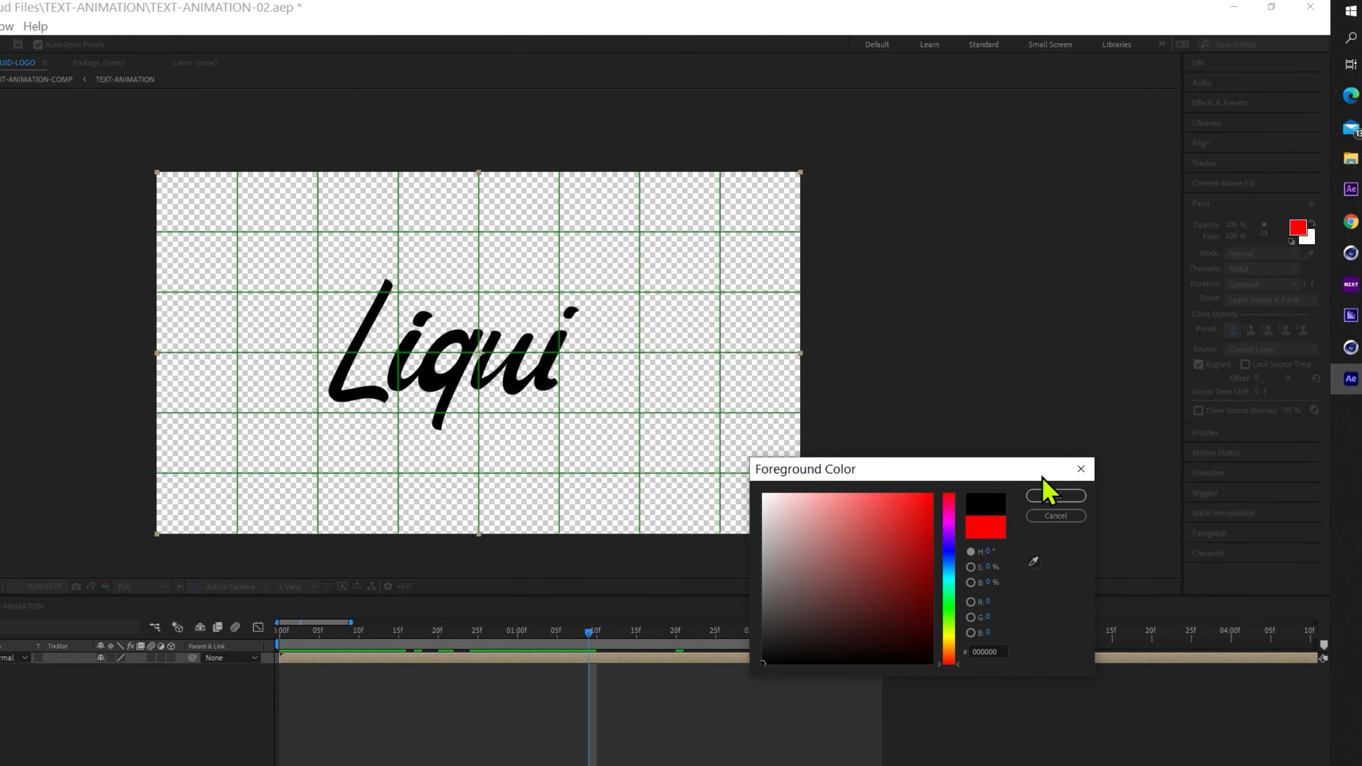
left_click(1052, 496)
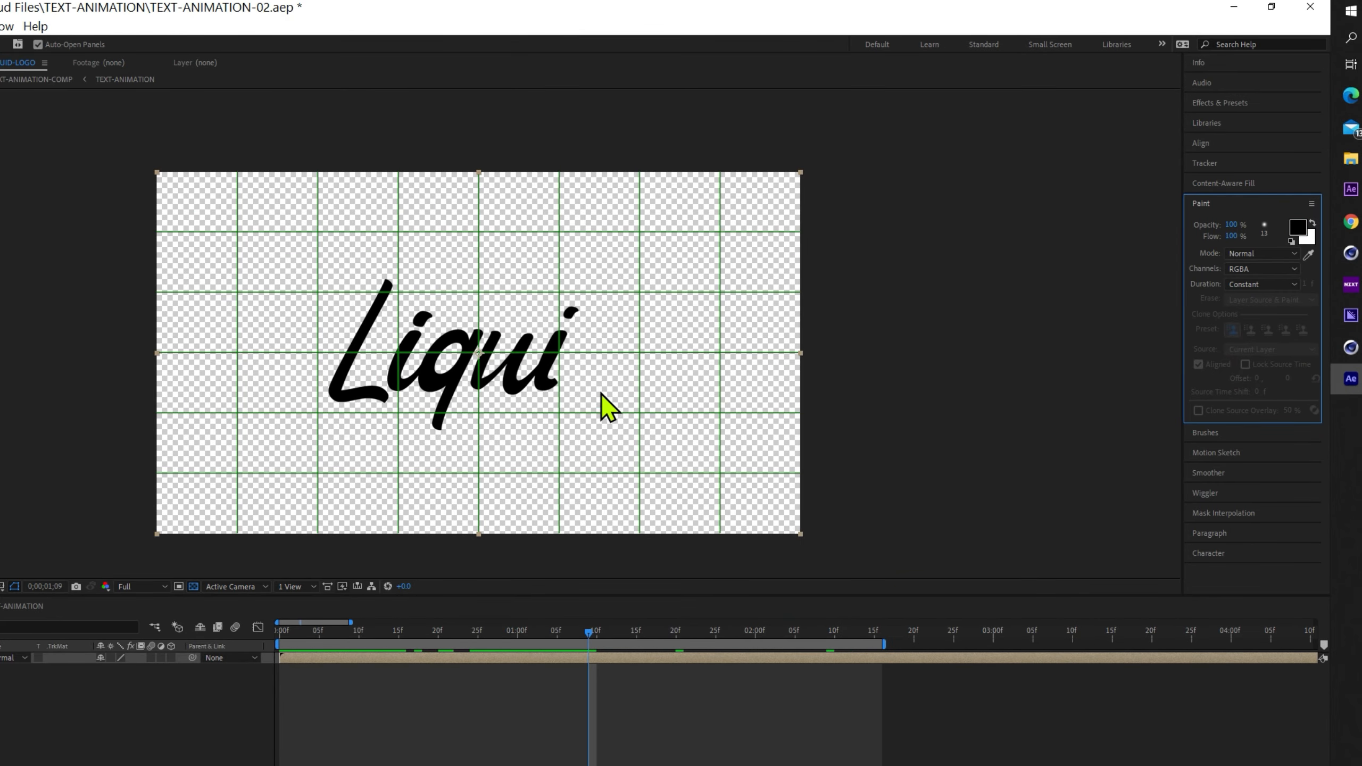
Open TEXT-ANIMATION-COMP in its Layer panel, set Paint Duration to Single Frame, and show brush settings
double_click(484, 380)
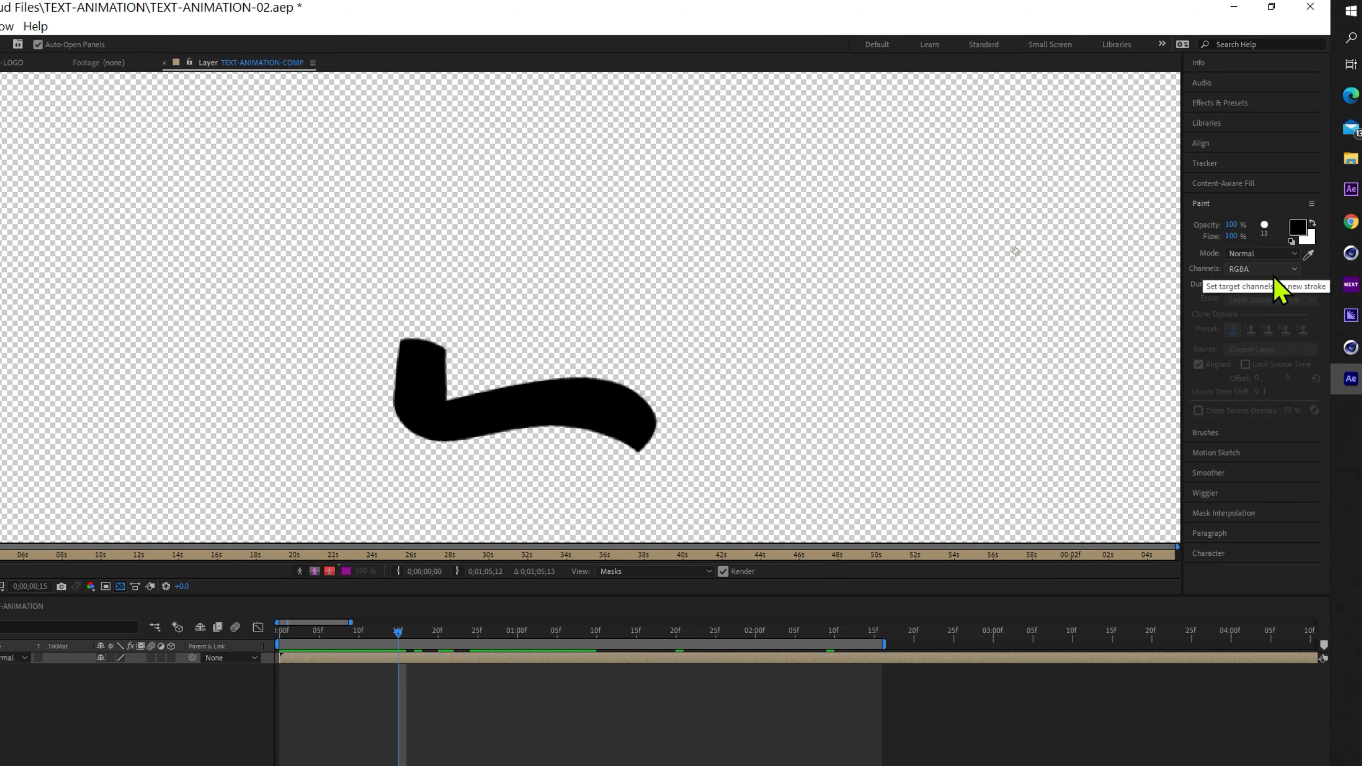
left_click(1281, 285)
left_click(1274, 329)
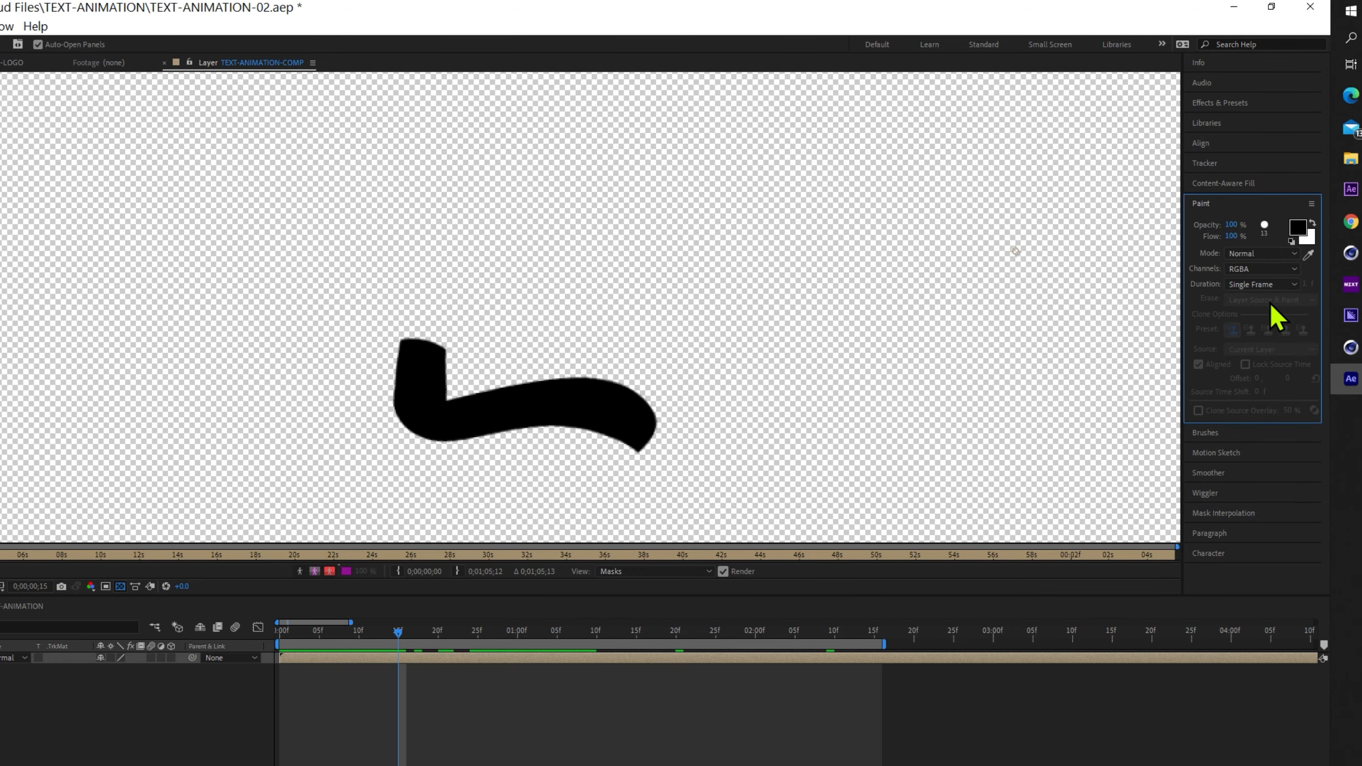
left_click(1213, 433)
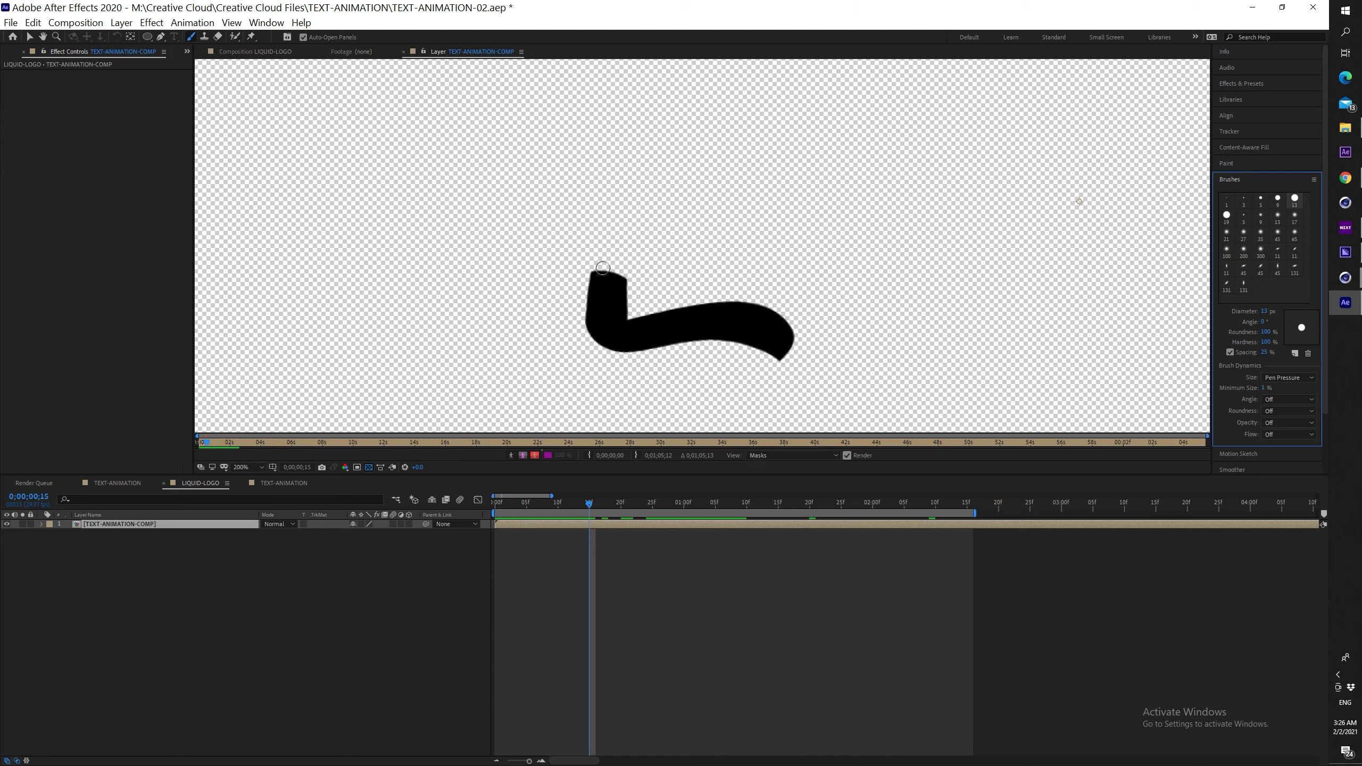
Paint a black dab at the L's tip, then step forward frame by frame to frame 20
left_click_drag(599, 265, 599, 267)
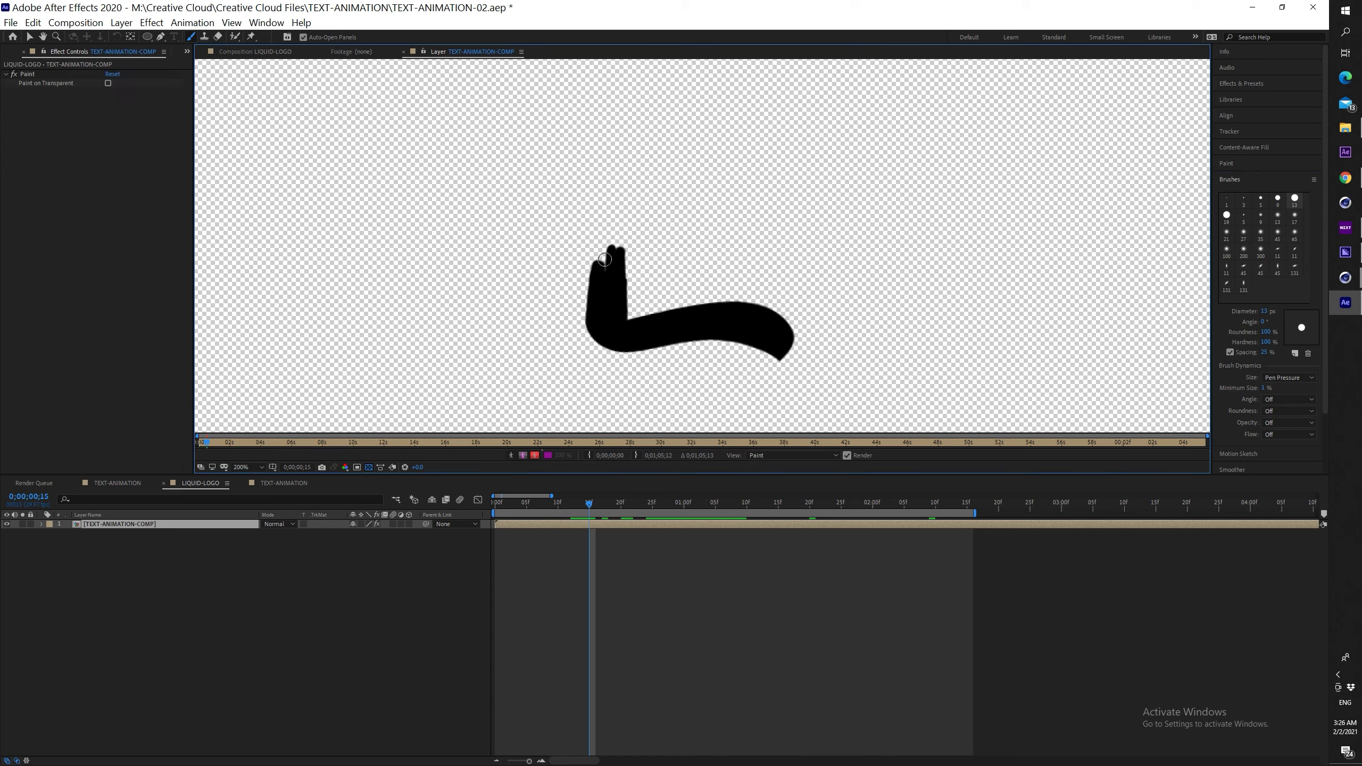
key("Page_Up")
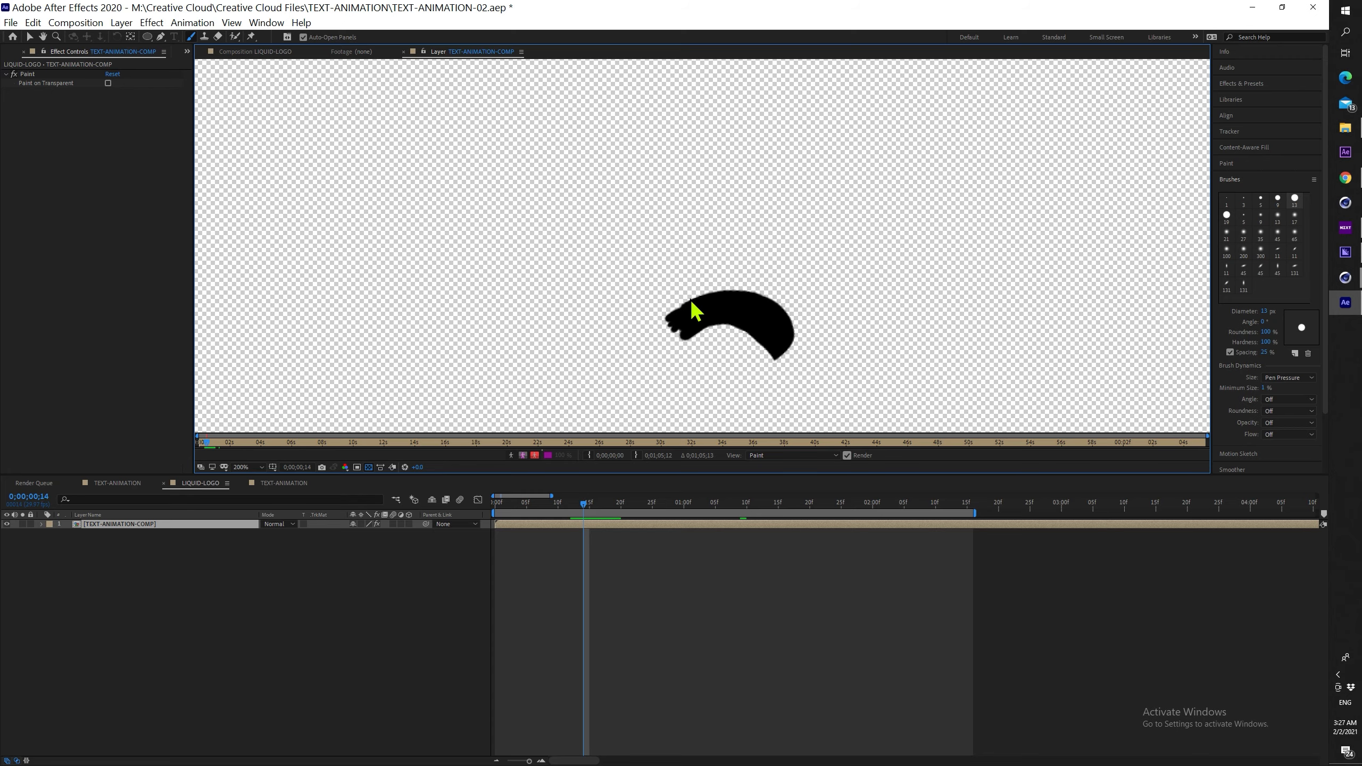
key("Page_Down")
key("Page_Down")
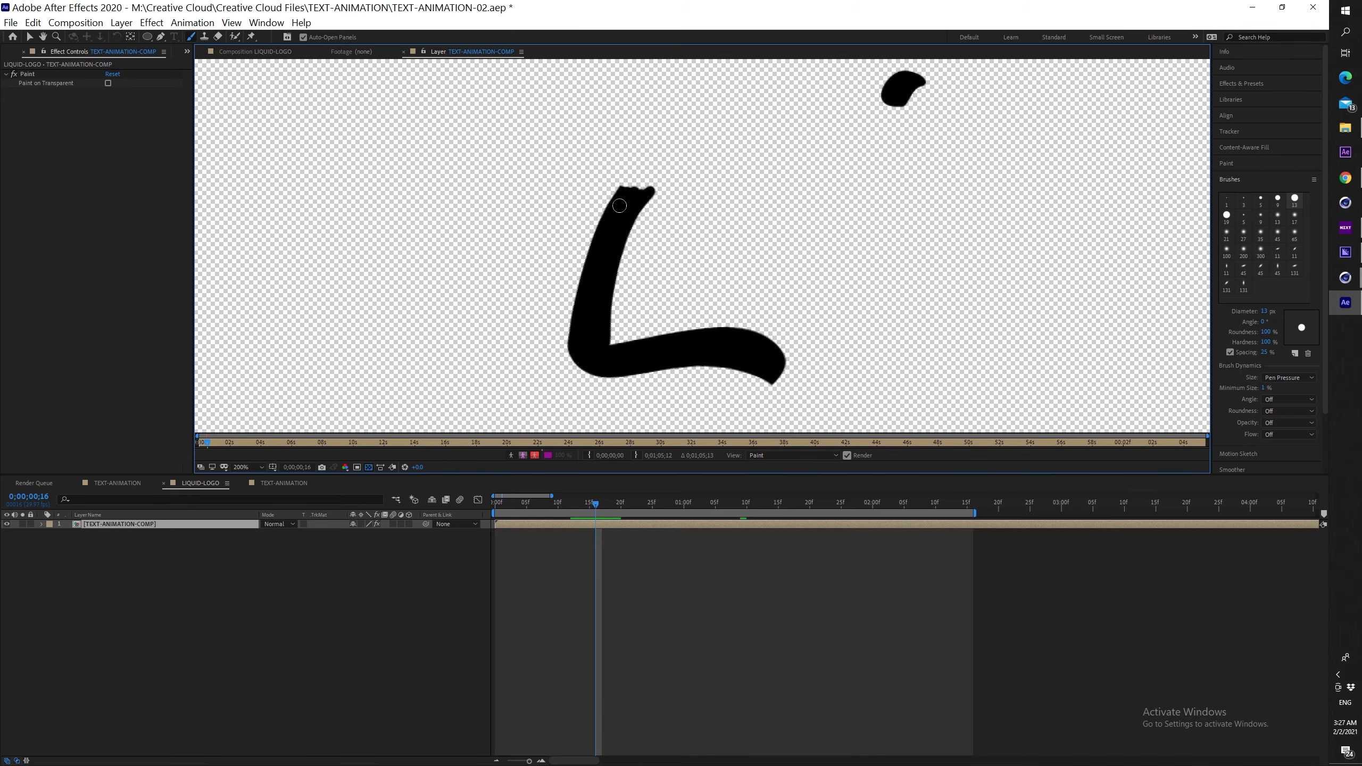
key("ctrl+Right")
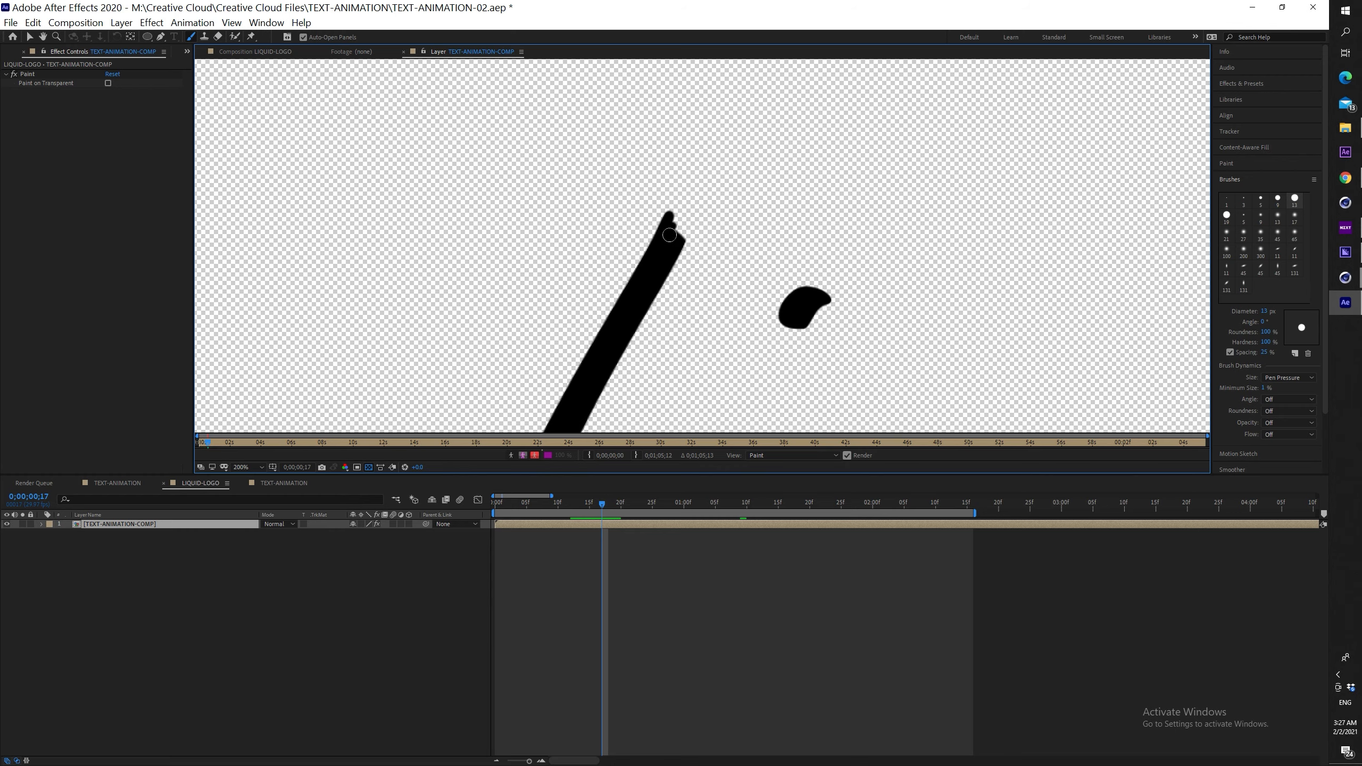
key("ctrl+Right")
key("ctrl+Right")
key("ctrl+Right")
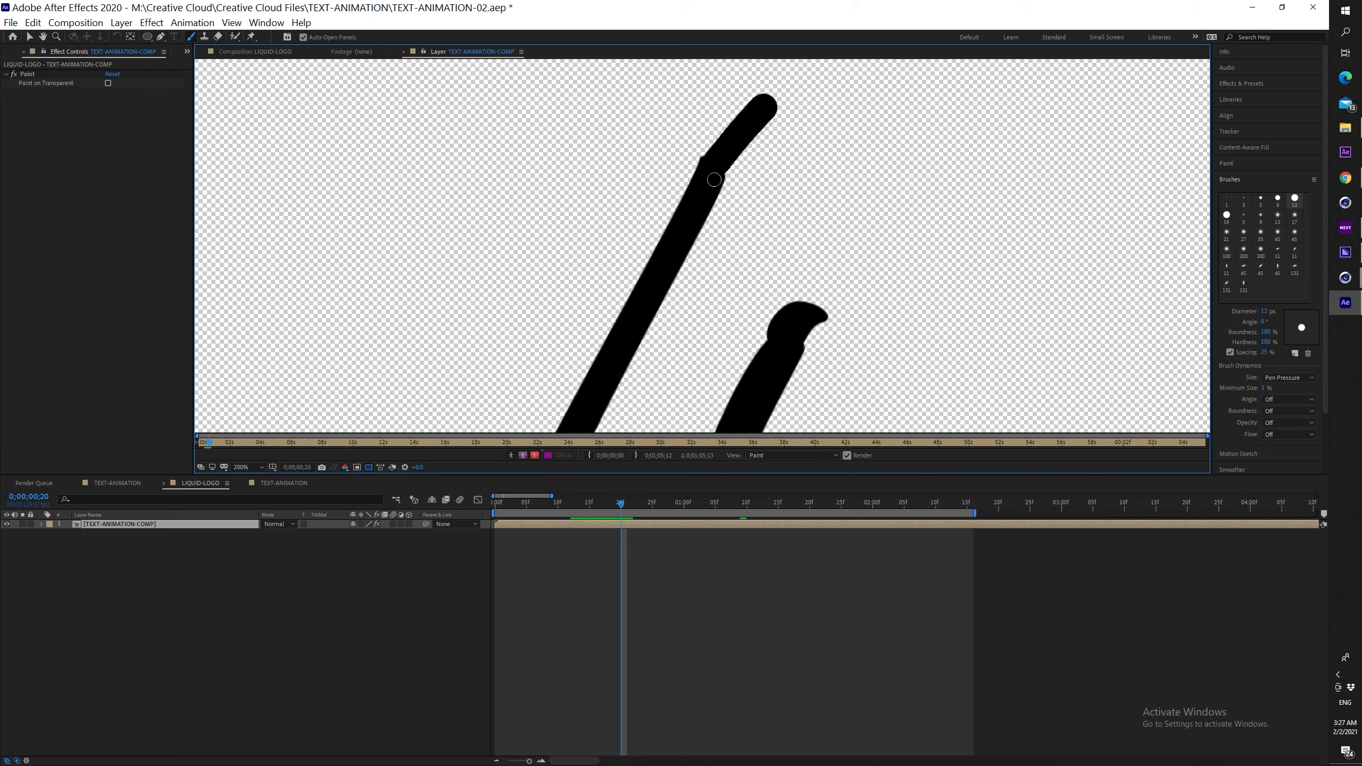
key("ctrl+Right")
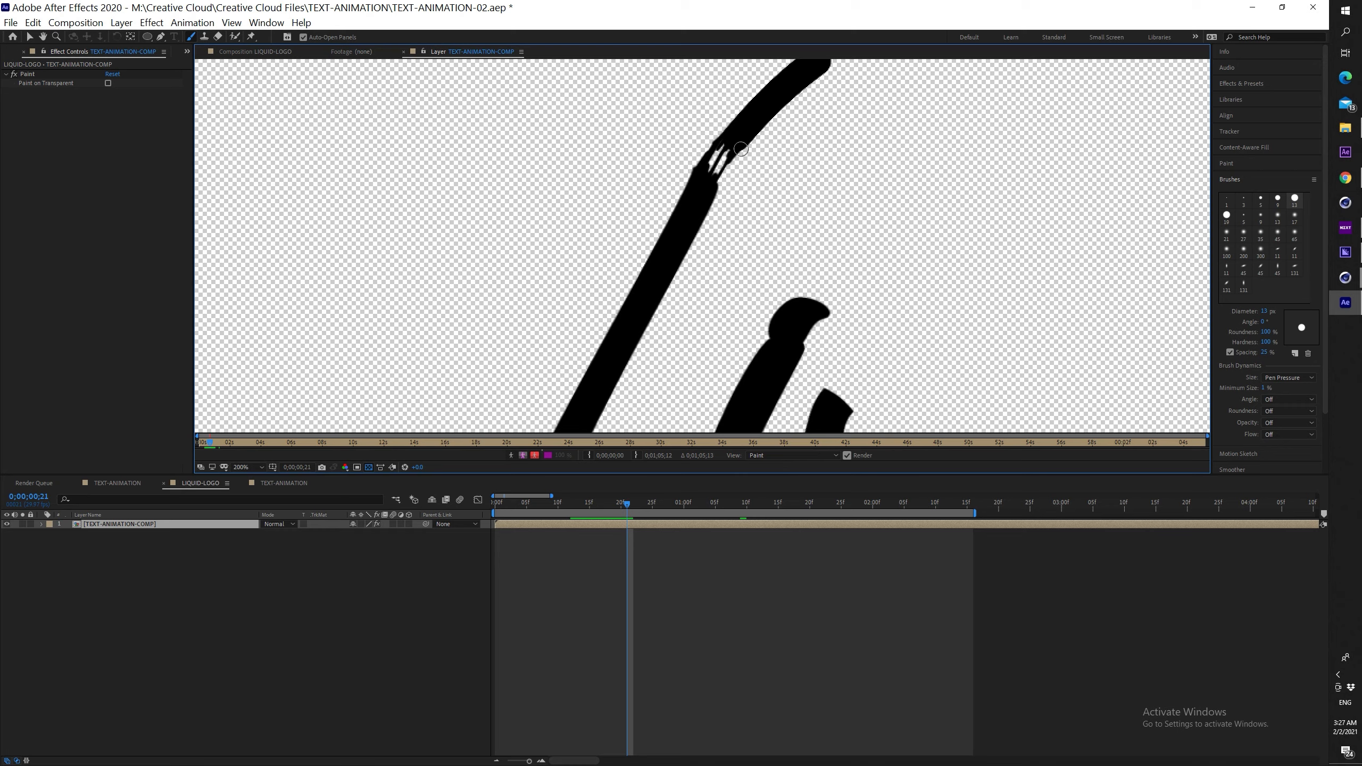
Paint over the L stroke's tip on the next frame and step ahead to frame 23
key("Page_Down")
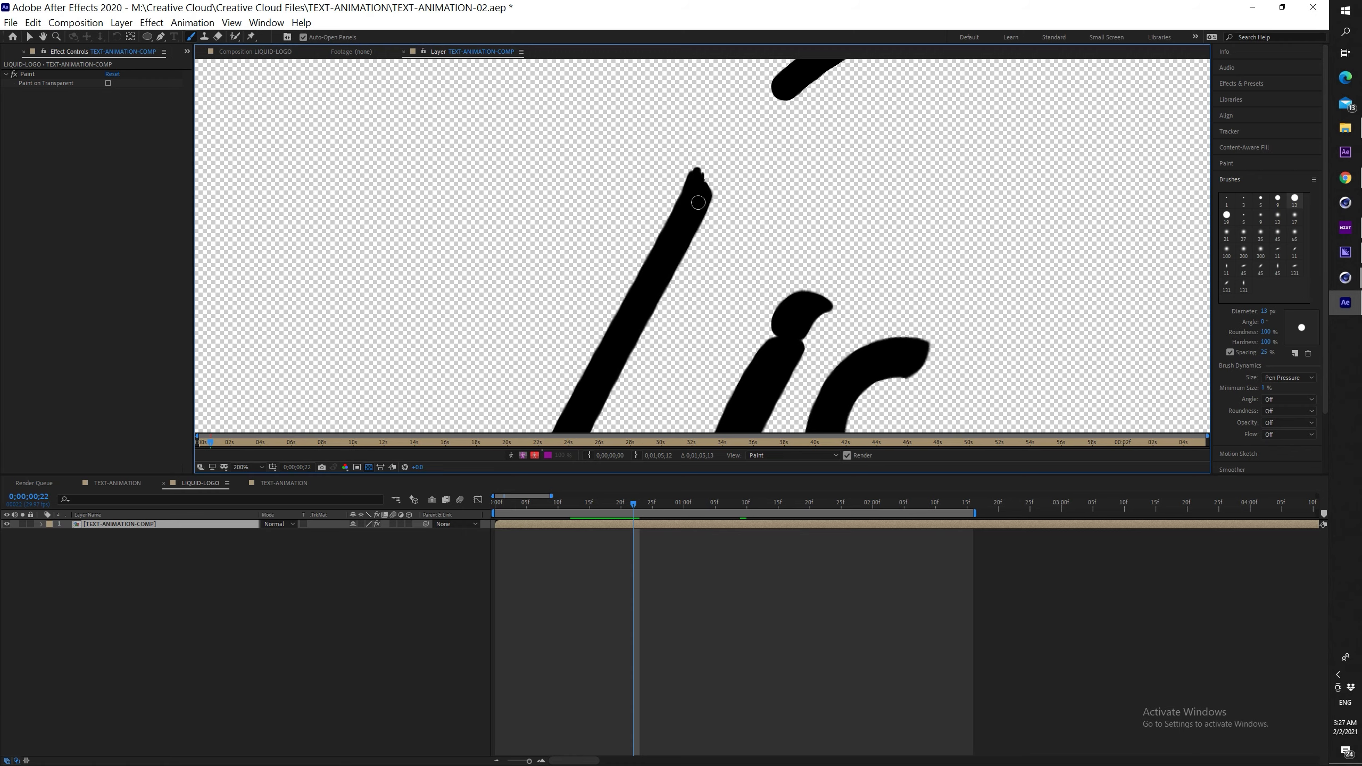
mouse_move(741, 156)
left_mouse_down()
mouse_move(726, 180)
mouse_move(772, 139)
left_mouse_up()
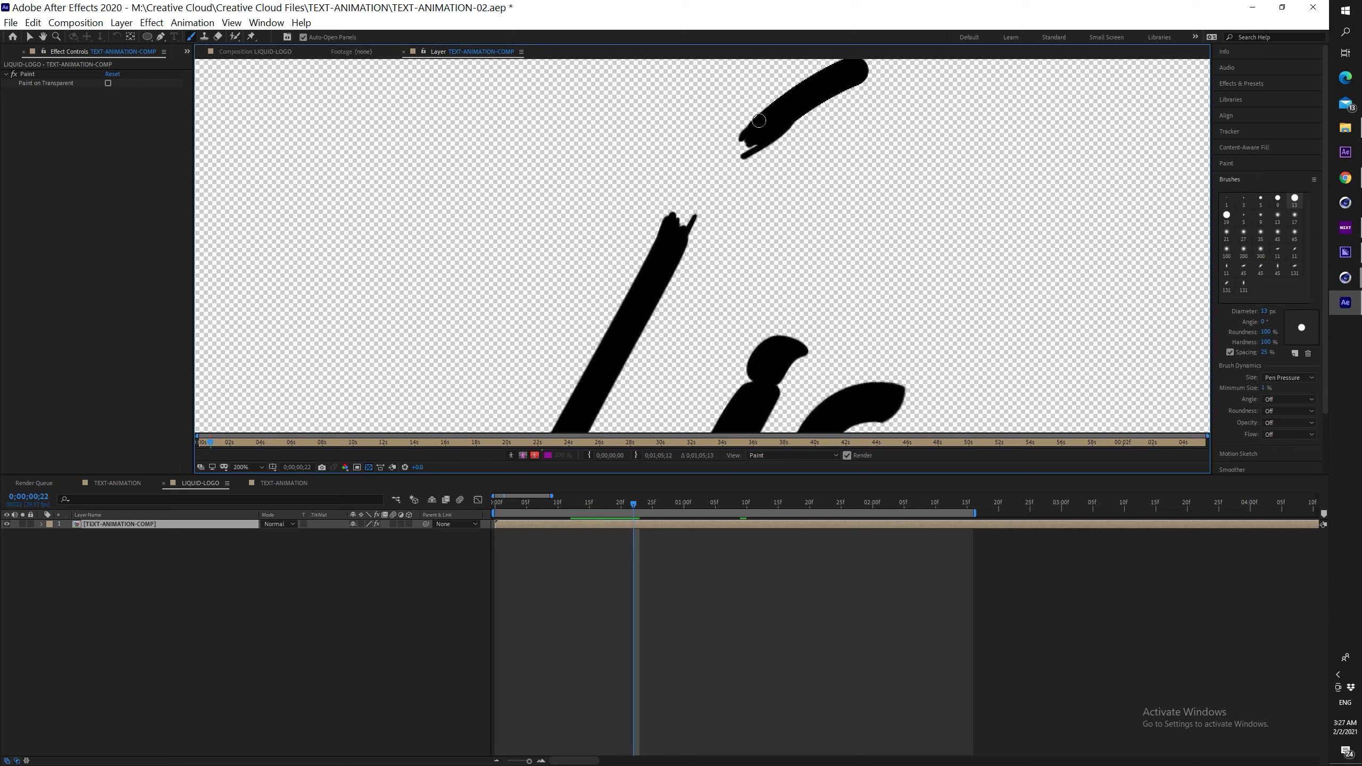
key("Page_Up")
key("Page_Up")
key("Page_Up")
key("Page_Down")
key("Page_Down")
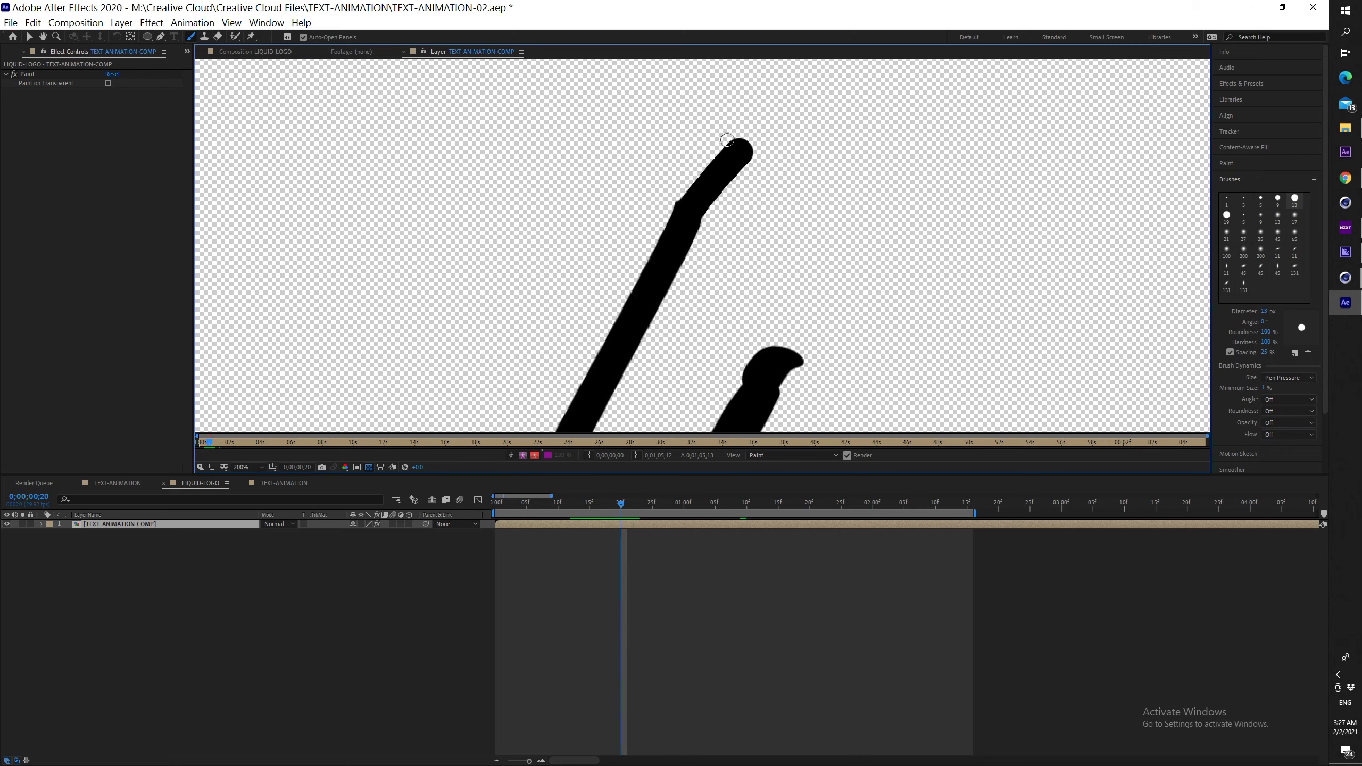
key("Page_Down")
key("Page_Down")
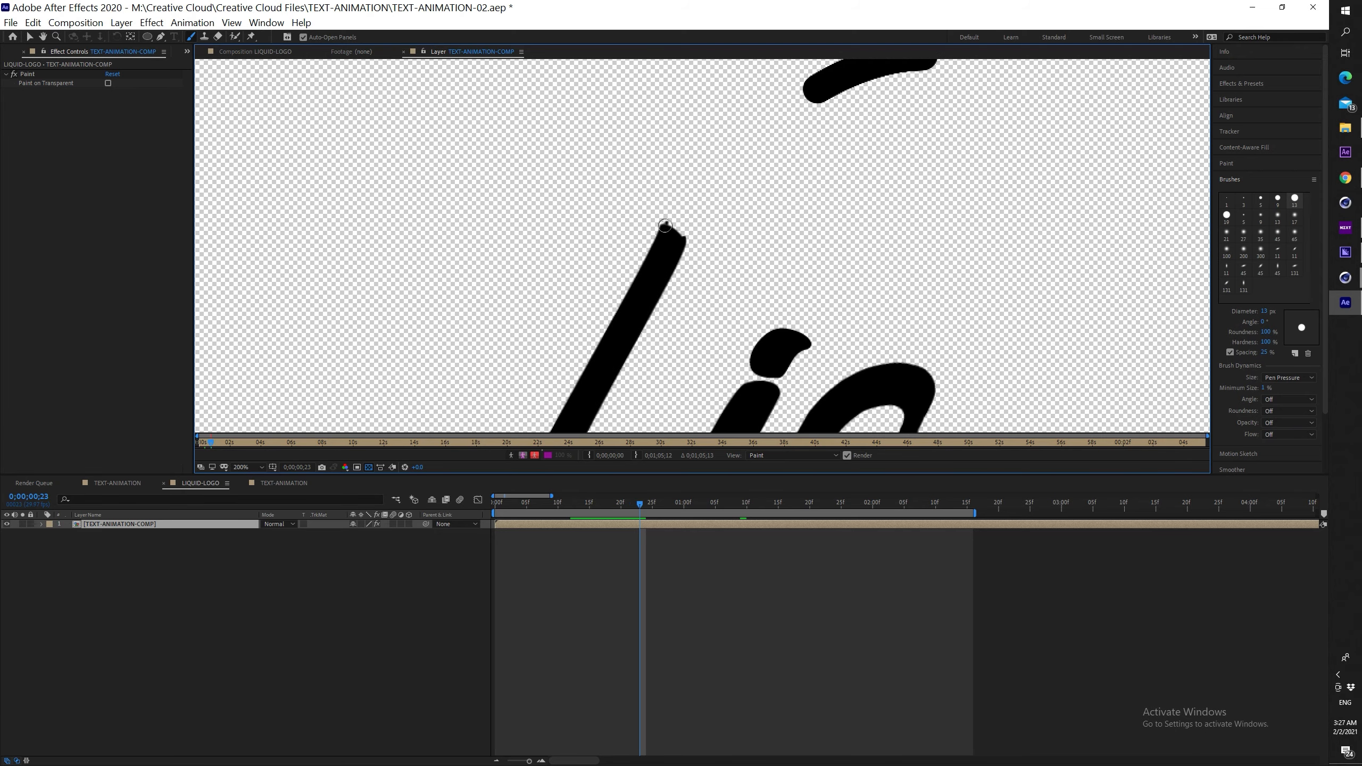
left_click_drag(773, 150, 757, 177)
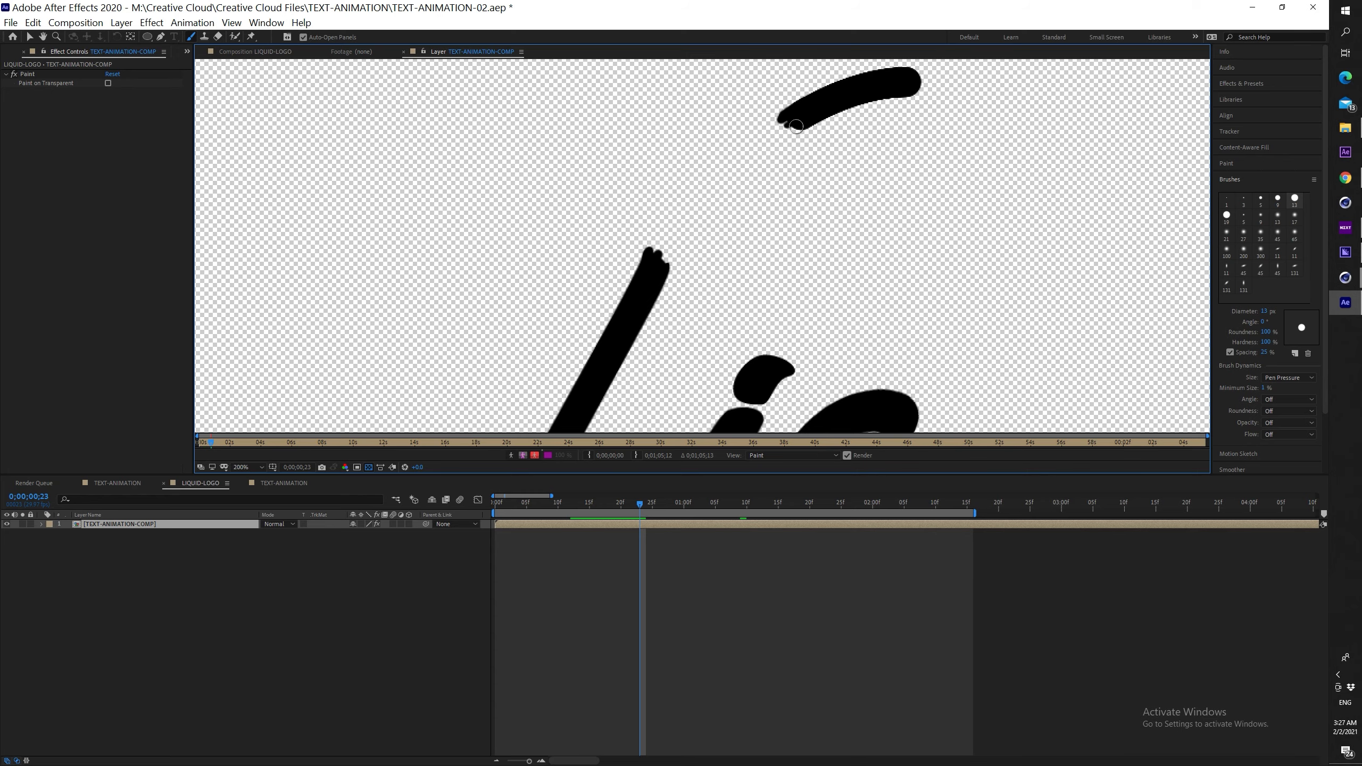
Reposition the view on the i, step through frames and play back the painted strokes
scroll(753, 199, "down", 1)
key("Page_Up")
key("Page_Up")
key("Page_Up")
key("Page_Up")
key("Page_Up")
key("Page_Up")
key("Page_Up")
key("Page_Up")
key("Page_Up")
key("Page_Up")
key("Page_Up")
mouse_move(729, 273)
left_mouse_down()
mouse_move(749, 167)
mouse_move(803, 183)
mouse_move(794, 165)
mouse_move(797, 203)
left_mouse_up()
scroll(748, 168, "up", 1)
key("Page_Down")
key("Page_Down")
key("Page_Down")
key("Page_Down")
scroll(676, 247, "down", 1)
key("Page_Down")
key("Page_Down")
key("Page_Down")
scroll(763, 206, "up", 2)
key("Page_Down")
key("Page_Down")
key("Page_Down")
key("Page_Down")
key("Page_Down")
key("Page_Down")
key("Page_Down")
scroll(808, 147, "down", 2)
key("space")
scroll(808, 147, "up", 1)
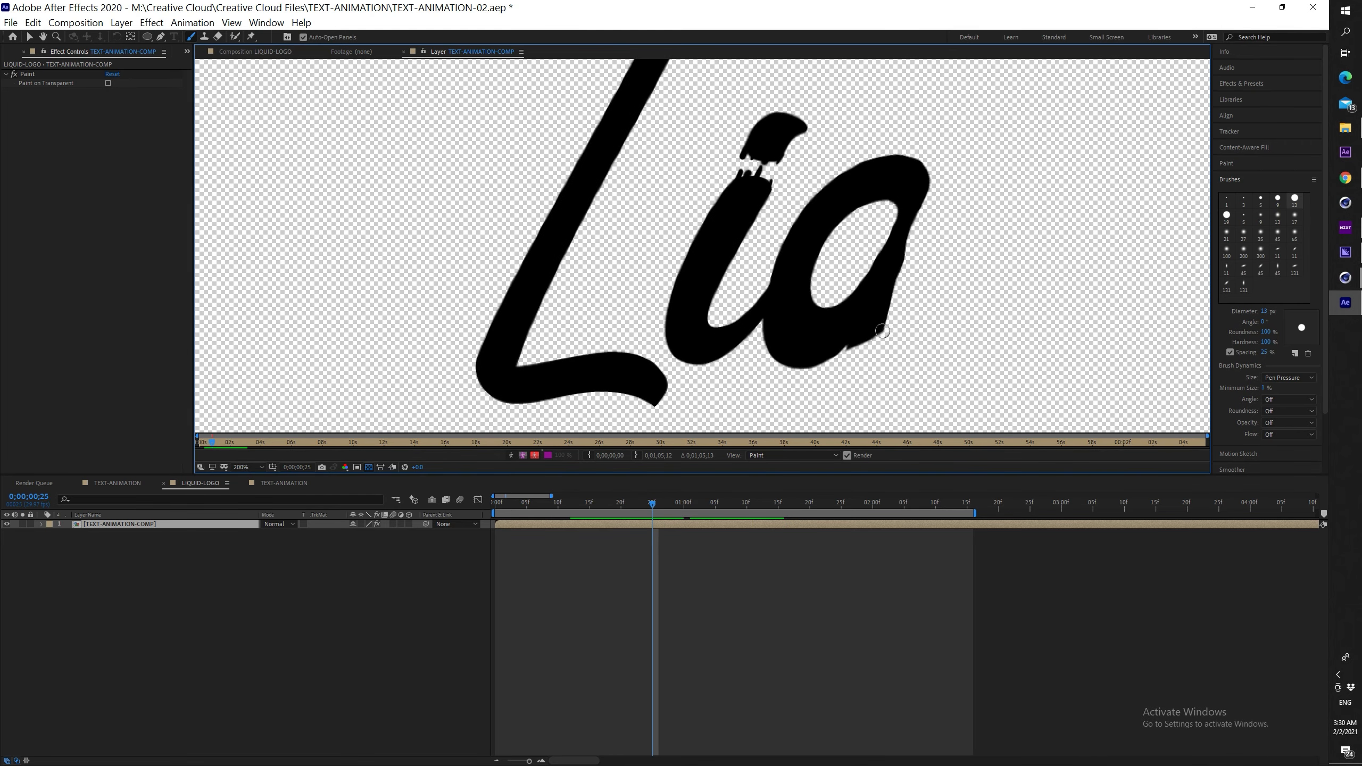
Paint ragged black strokes over the next letter tips on successive single frames
left_click_drag(902, 144, 814, 165)
left_click_drag(880, 284, 895, 263)
key("Page_Down")
key("Page_Down")
left_click_drag(963, 212, 990, 177)
key("Page_Down")
key("Page_Down")
key("Page_Down")
key("Page_Down")
left_click_drag(993, 287, 1011, 274)
left_click_drag(1011, 215, 815, 301)
key("Page_Down")
key("Page_Down")
key("Page_Down")
key("Page_Down")
key("Page_Down")
key("Page_Down")
key("Page_Down")
key("Page_Down")
key("Page_Down")
key("Page_Down")
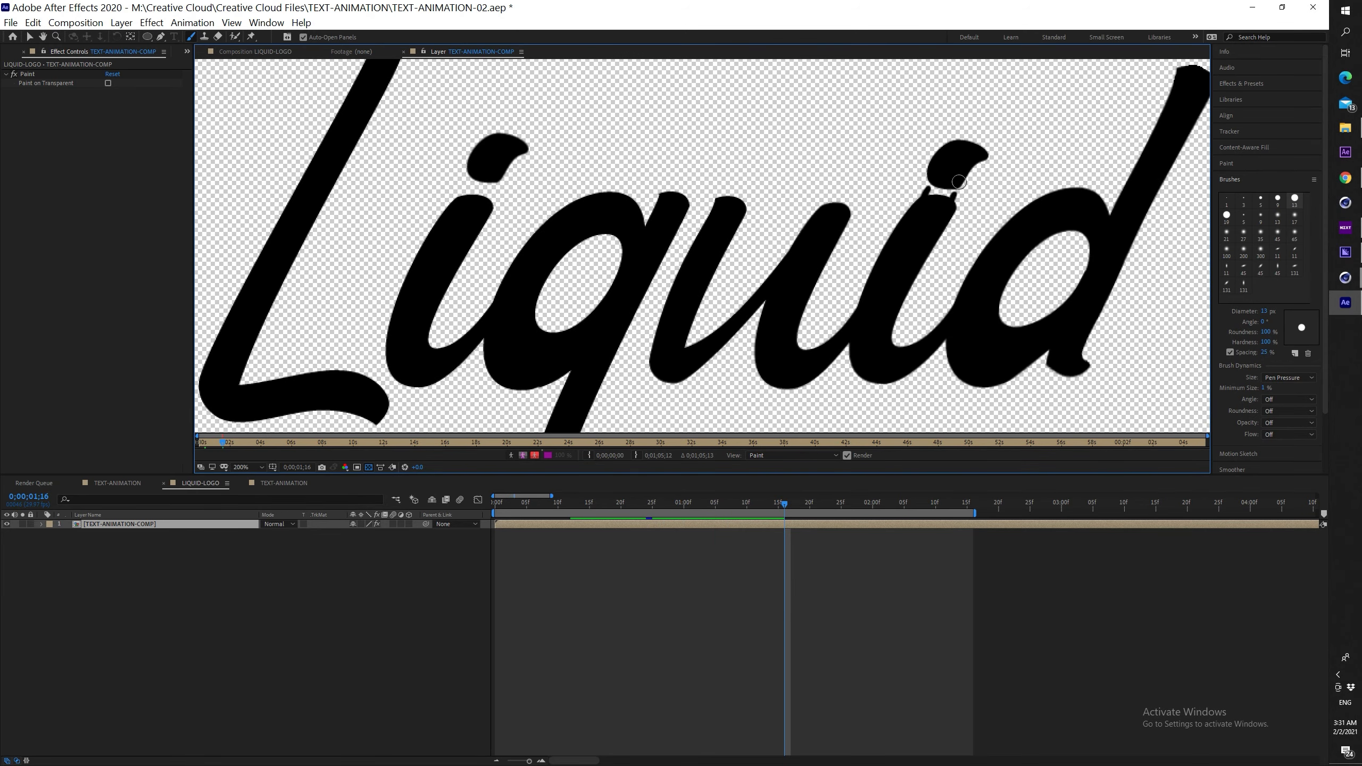
key("Page_Up")
key("Page_Up")
key("Page_Up")
key("Page_Up")
key("Page_Up")
key("Page_Up")
key("Page_Up")
key("Page_Up")
key("Page_Up")
left_click_drag(906, 121, 885, 136)
key("Page_Down")
left_click_drag(903, 293, 901, 310)
key("Page_Down")
key("Page_Down")
key("Page_Down")
key("Page_Down")
key("Page_Down")
key("Page_Down")
key("Page_Down")
key("Page_Down")
key("Page_Up")
key("Page_Up")
key("Page_Up")
key("Page_Up")
key("Page_Up")
key("Page_Up")
key("Page_Up")
Paint and join the curved strokes of the d frame by frame
key("Page_Down")
key("Page_Down")
mouse_move(984, 322)
left_mouse_down()
mouse_move(1001, 338)
mouse_move(1012, 215)
left_mouse_up()
key("Page_Down")
key("Page_Down")
key("Page_Down")
key("Page_Down")
key("Page_Down")
mouse_move(1011, 245)
left_mouse_down()
mouse_move(1012, 232)
mouse_move(1046, 242)
left_mouse_up()
key("Page_Down")
key("Page_Down")
key("Page_Down")
key("Page_Down")
key("Page_Down")
key("Page_Down")
key("Page_Down")
scroll(980, 222, "down", 2)
key("space")
key("space")
scroll(874, 210, "up", 3)
left_click_drag(698, 277, 831, 157)
left_click_drag(873, 209, 766, 323)
left_click_drag(809, 242, 752, 290)
scroll(751, 296, "down", 2)
key("Page_Down")
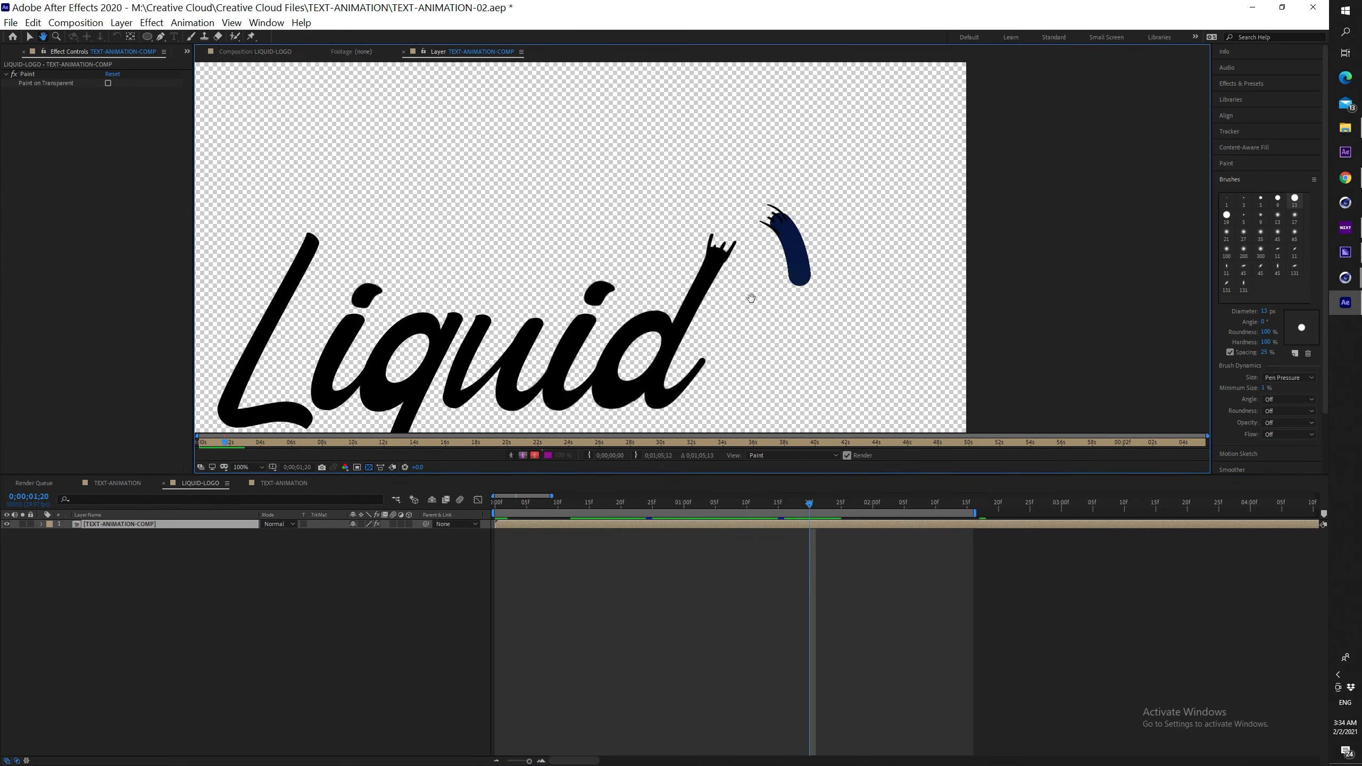
key("Page_Down")
scroll(751, 297, "up", 2)
left_click_drag(781, 217, 712, 203)
scroll(724, 266, "down", 3)
key("Page_Down")
key("Page_Down")
key("Page_Down")
key("Page_Down")
key("Page_Down")
key("Page_Down")
key("Page_Down")
key("Page_Down")
key("Page_Down")
key("Page_Down")
key("Page_Down")
key("Page_Down")
Return to the start of the timeline and play the hand-painted reveal
key("space")
key("space")
left_click_drag(545, 505, 492, 504)
key("space")
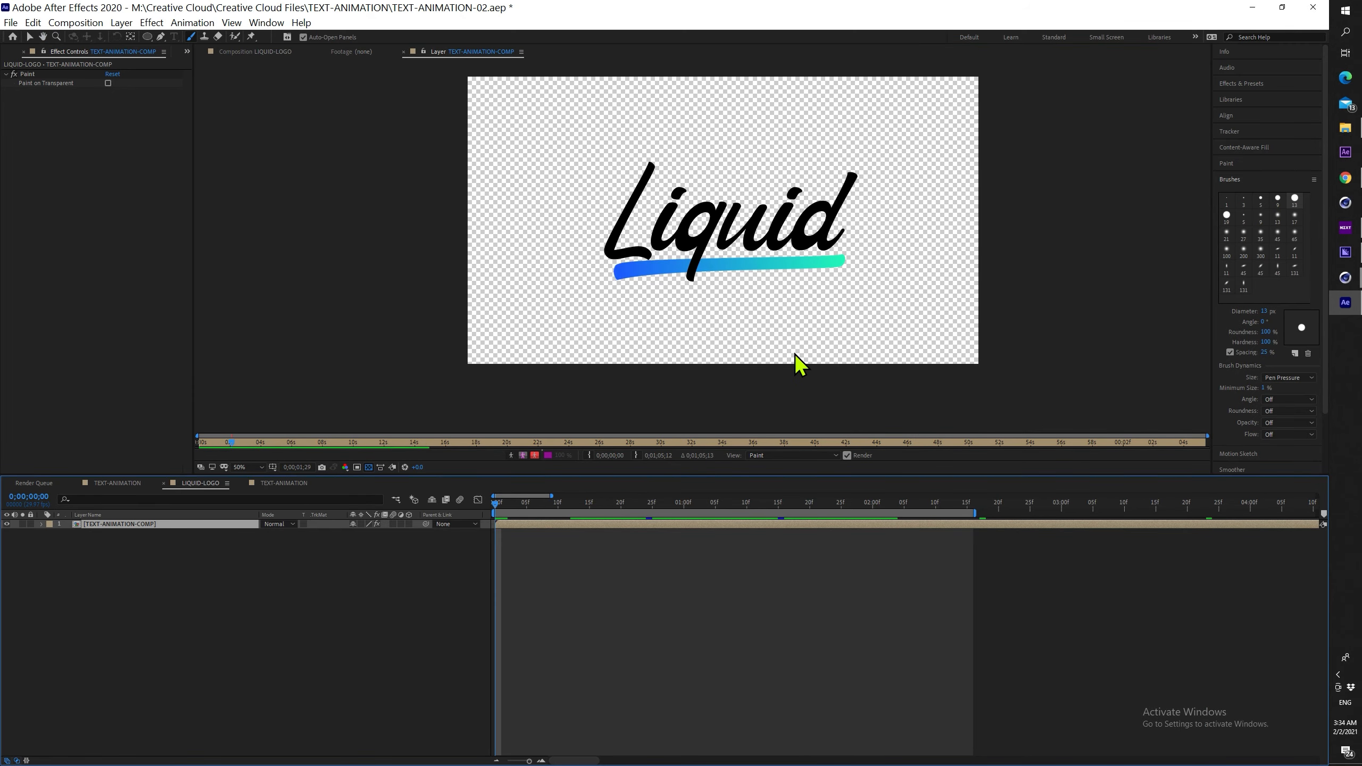
Pre-compose the painted TEXT-ANIMATION-COMP layer, naming the new comp LIQ
right_click(532, 523)
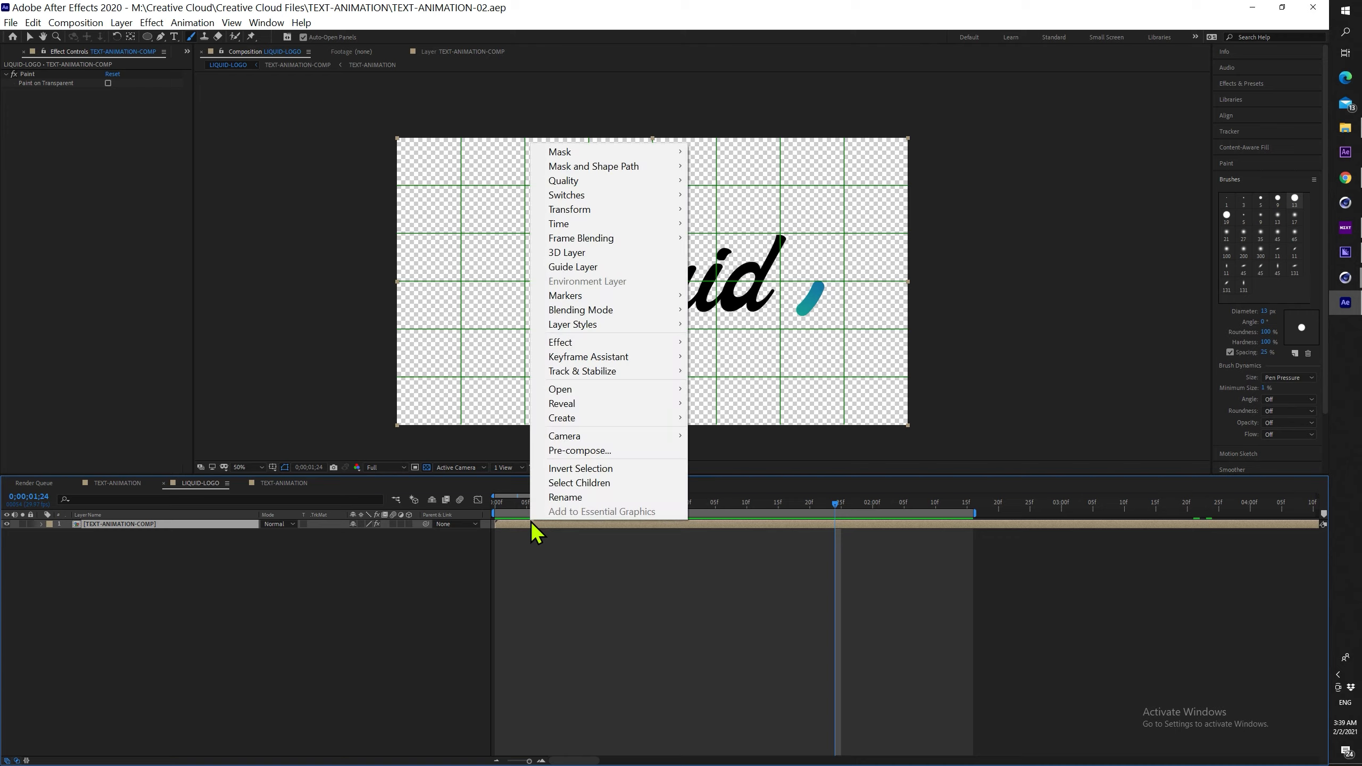
left_click(587, 456)
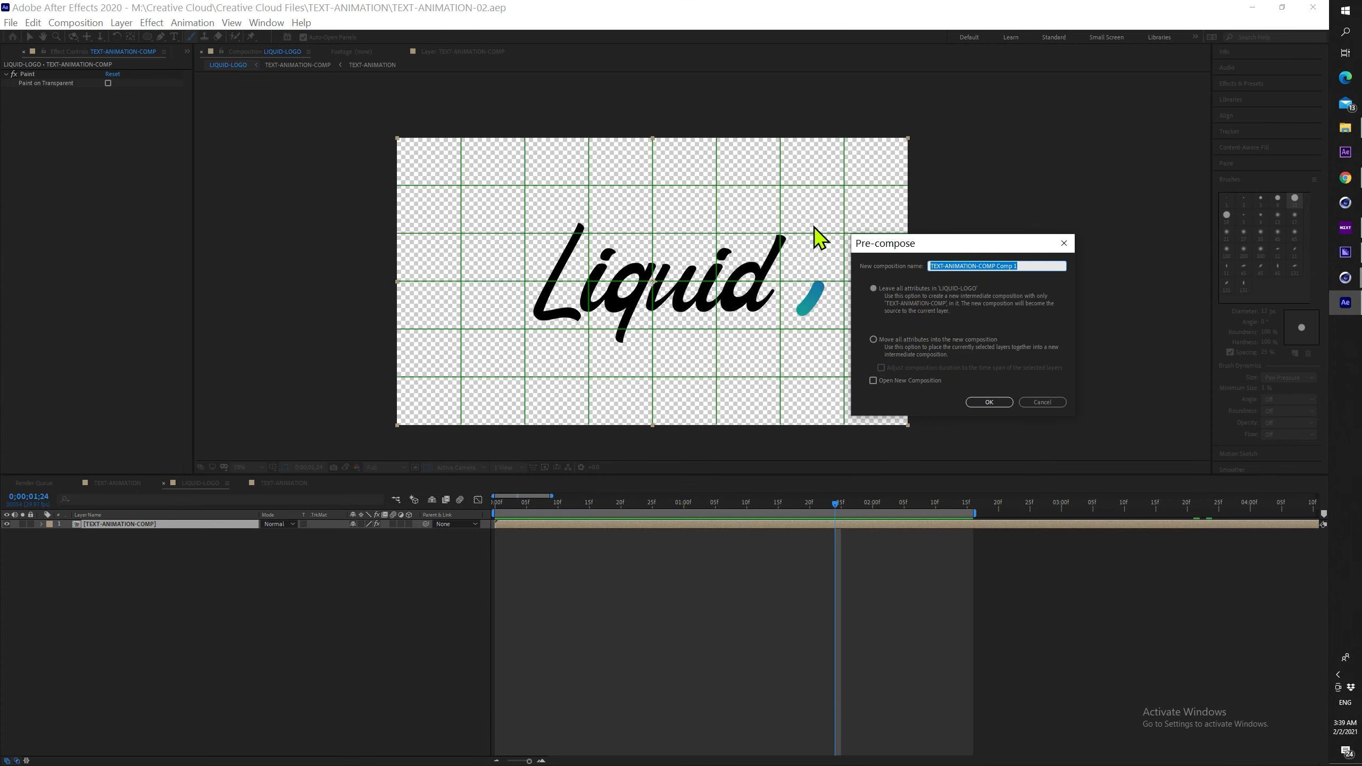
type("LIQ")
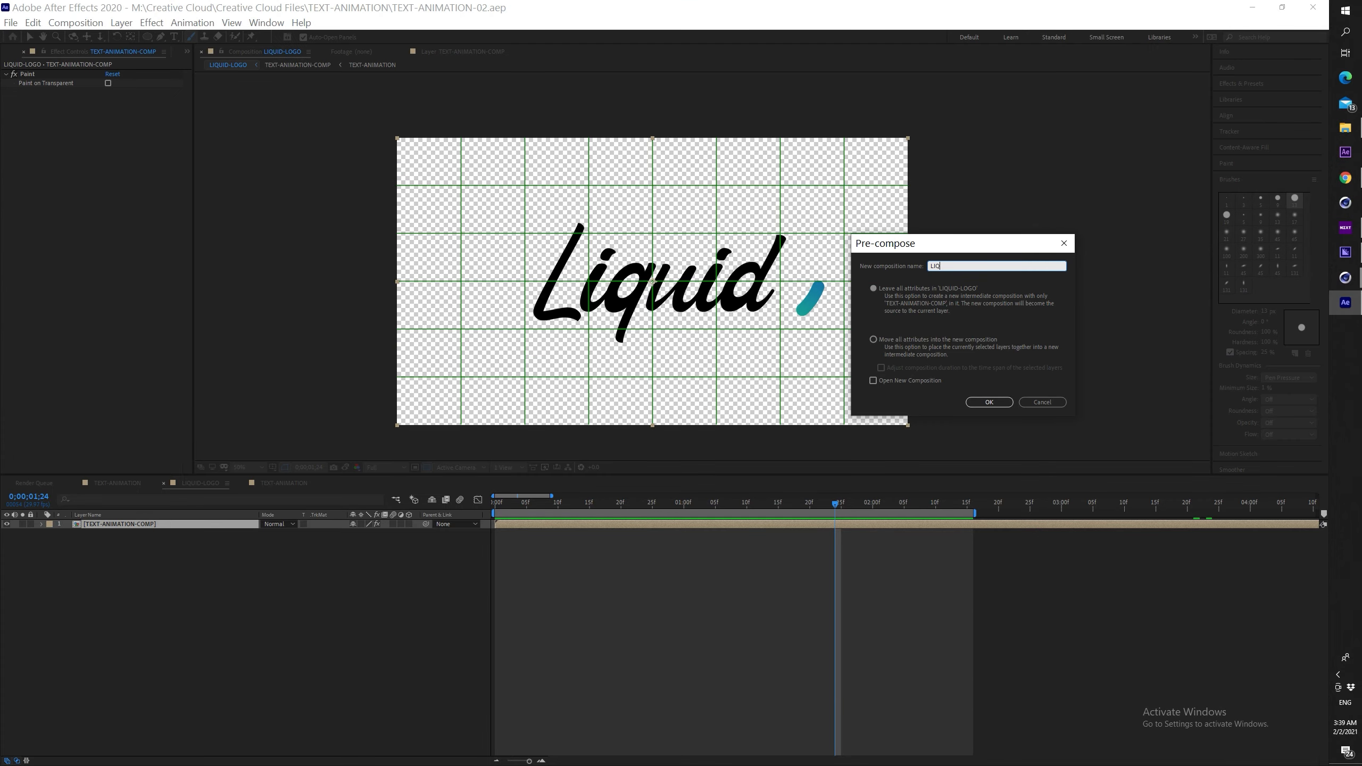